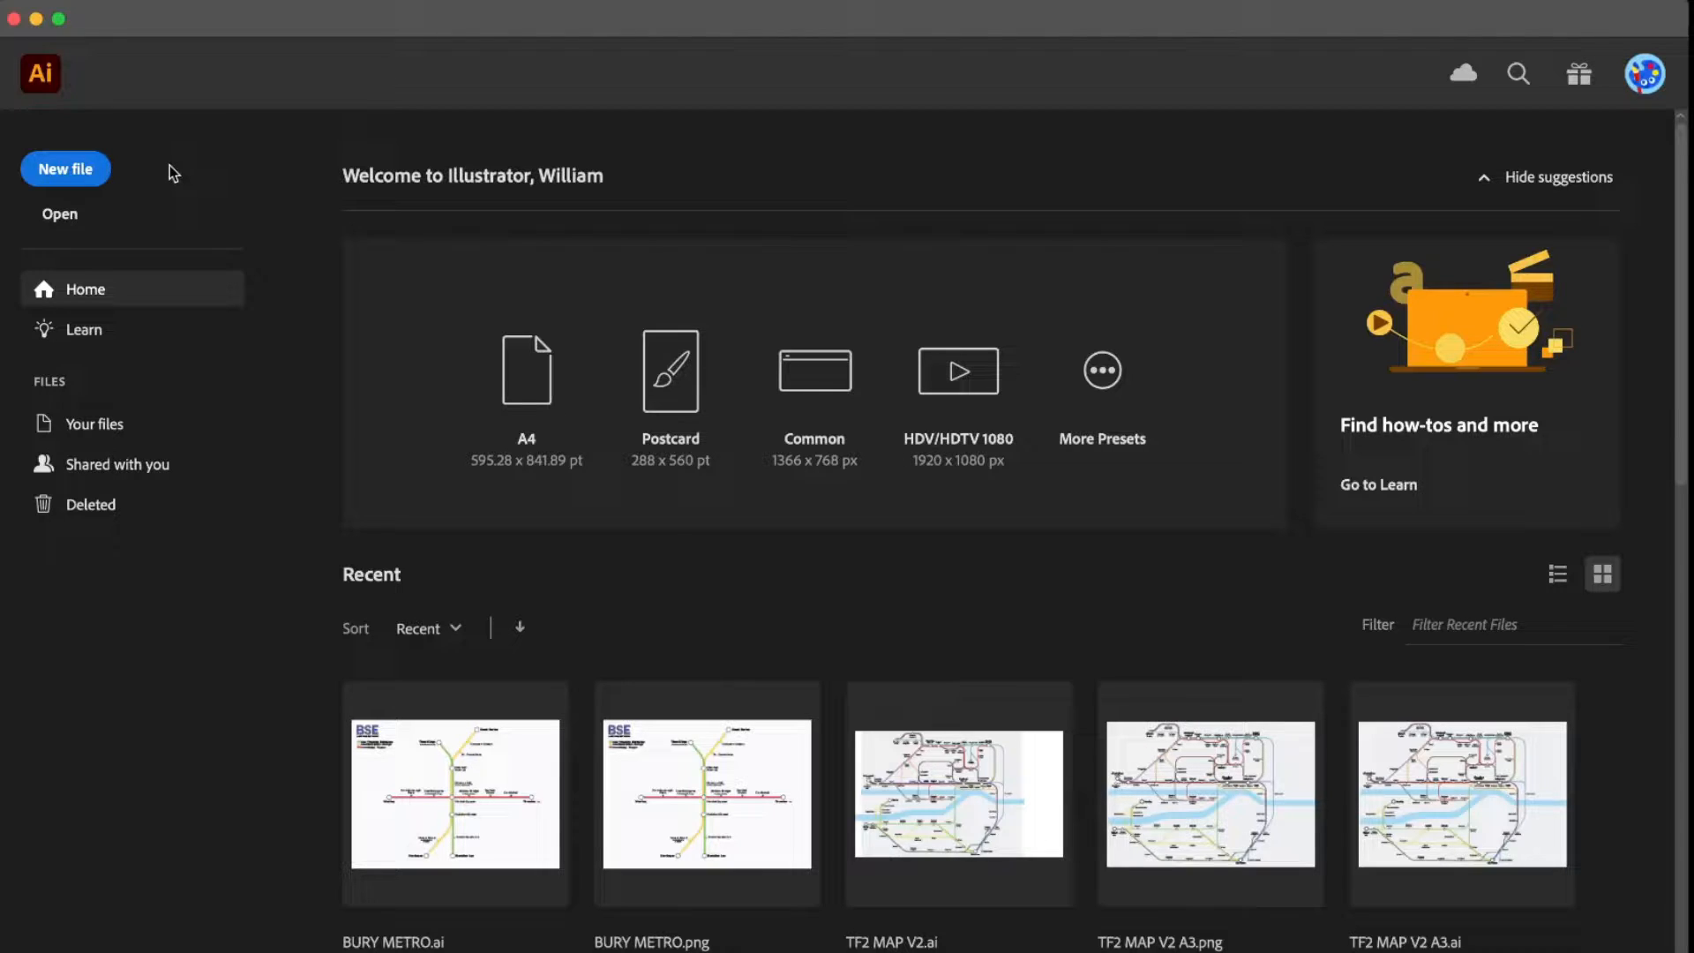
- Create a new A4 landscape document, 297 x 210 mm, with CMYK colour and 300 ppi raster effects
left_click(89, 169)
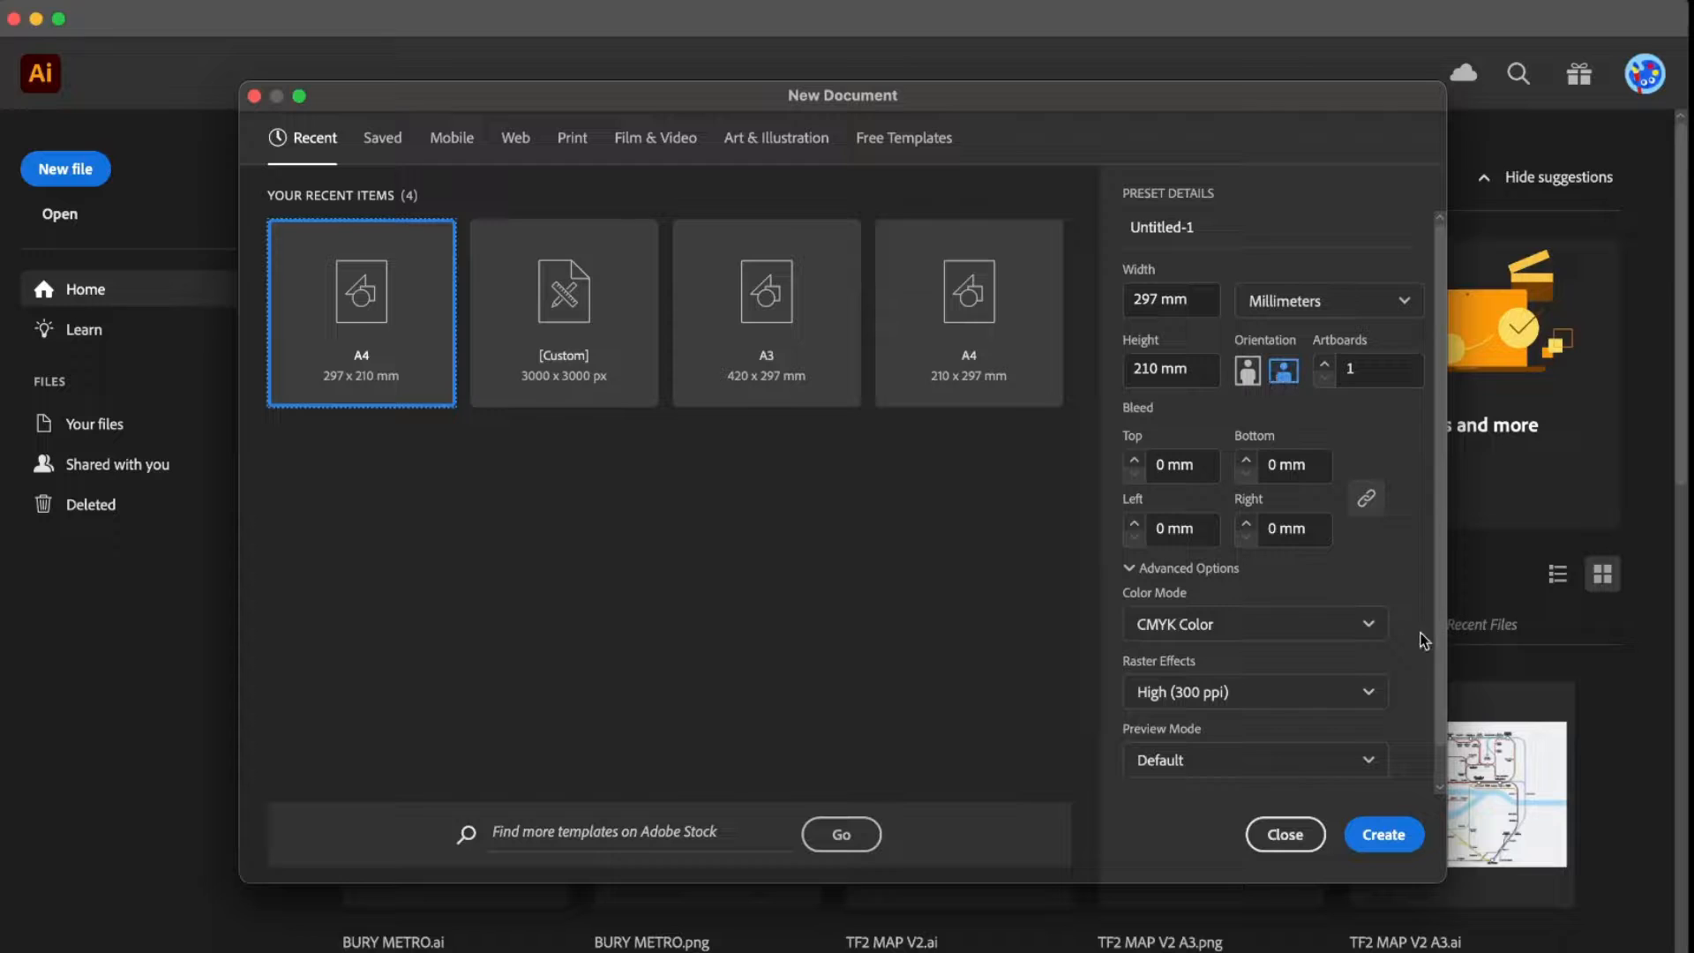
left_click(1324, 693)
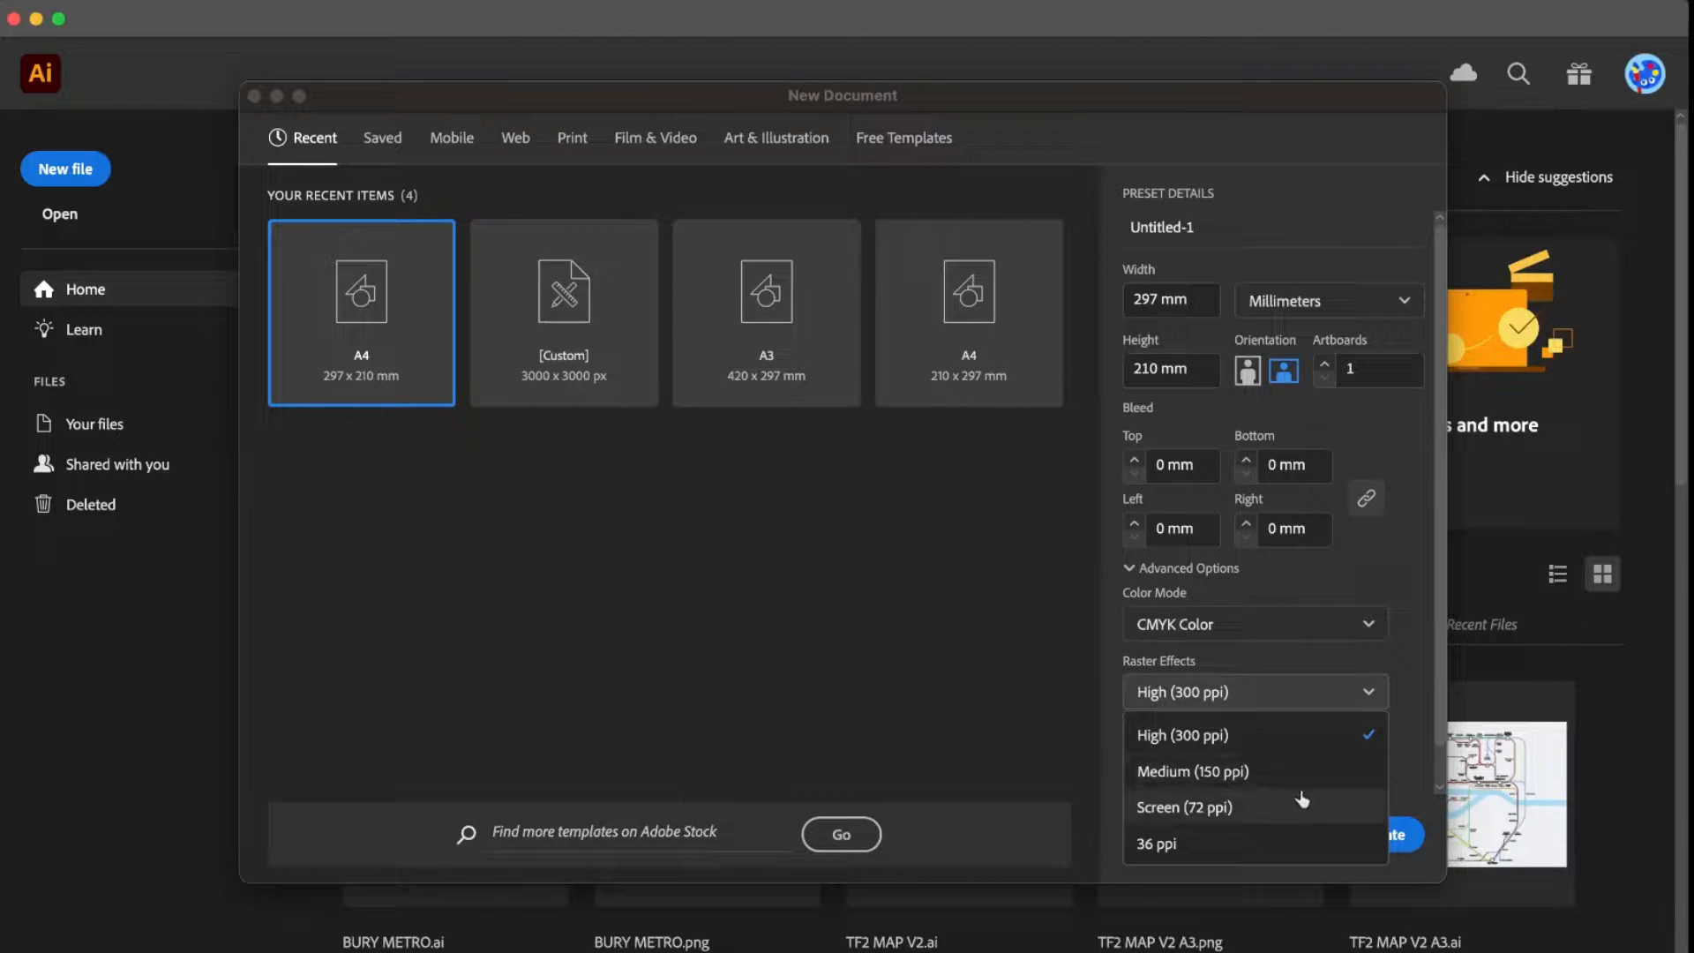
left_click(1403, 746)
scroll(1403, 744, "down", 1)
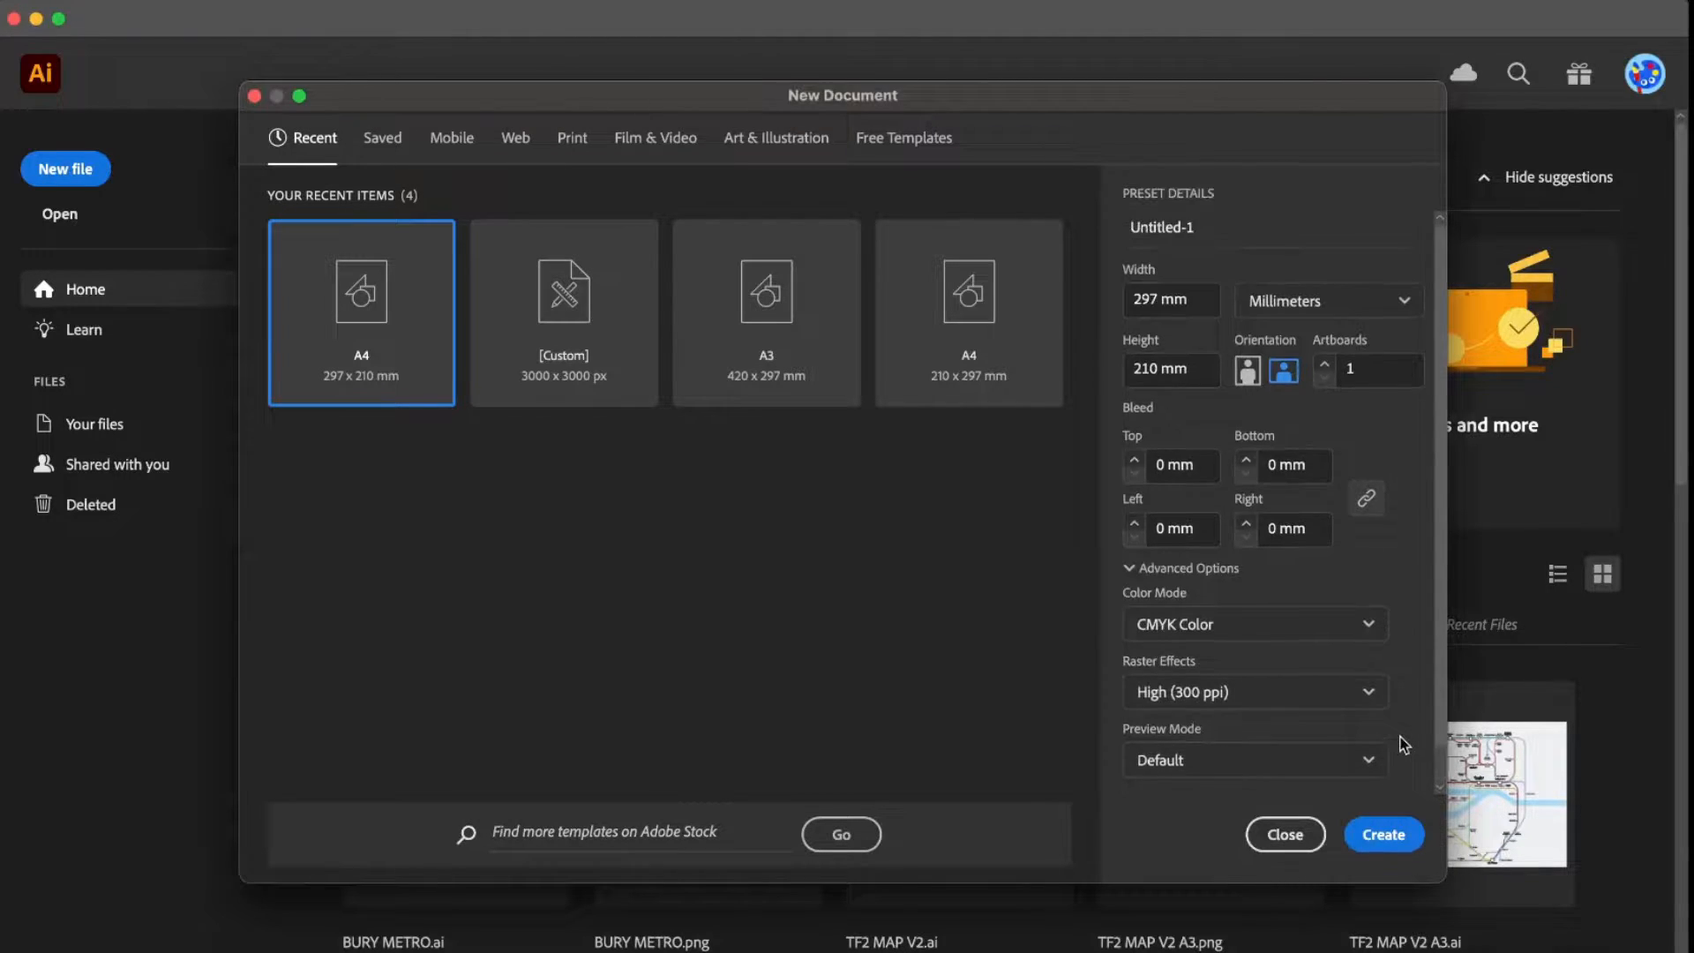
left_click(1375, 839)
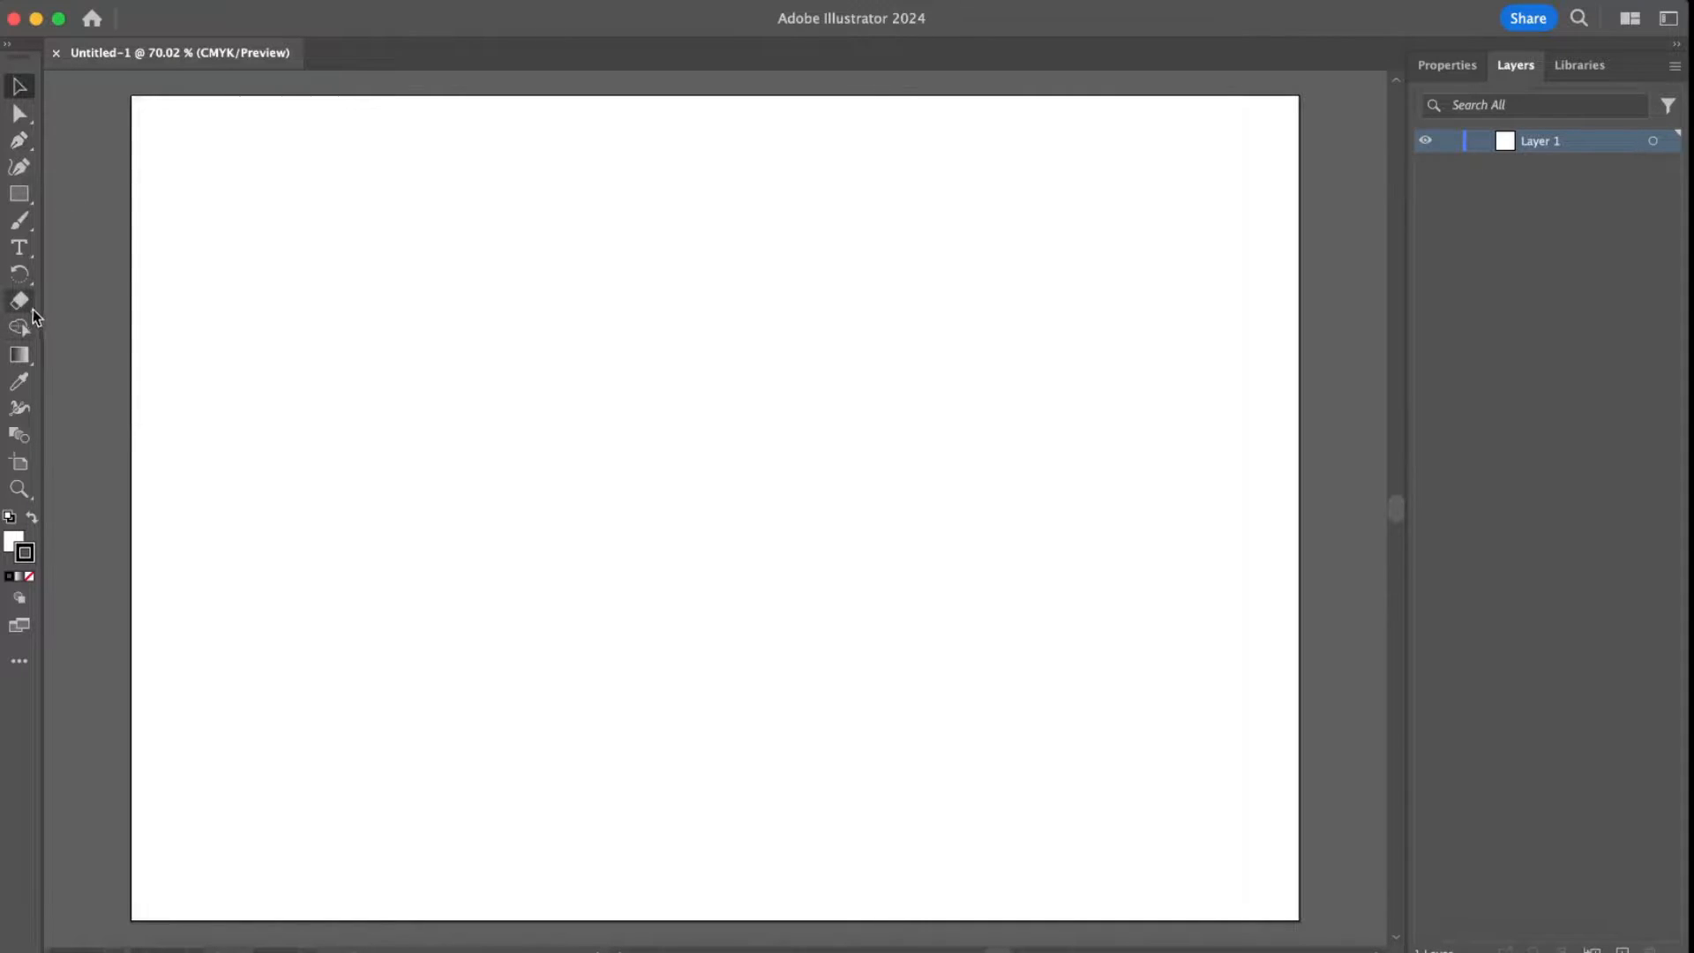
- Draw a circle about 5.5 mm in diameter near the centre of the artboard with the Ellipse tool
left_click_drag(21, 201, 132, 220)
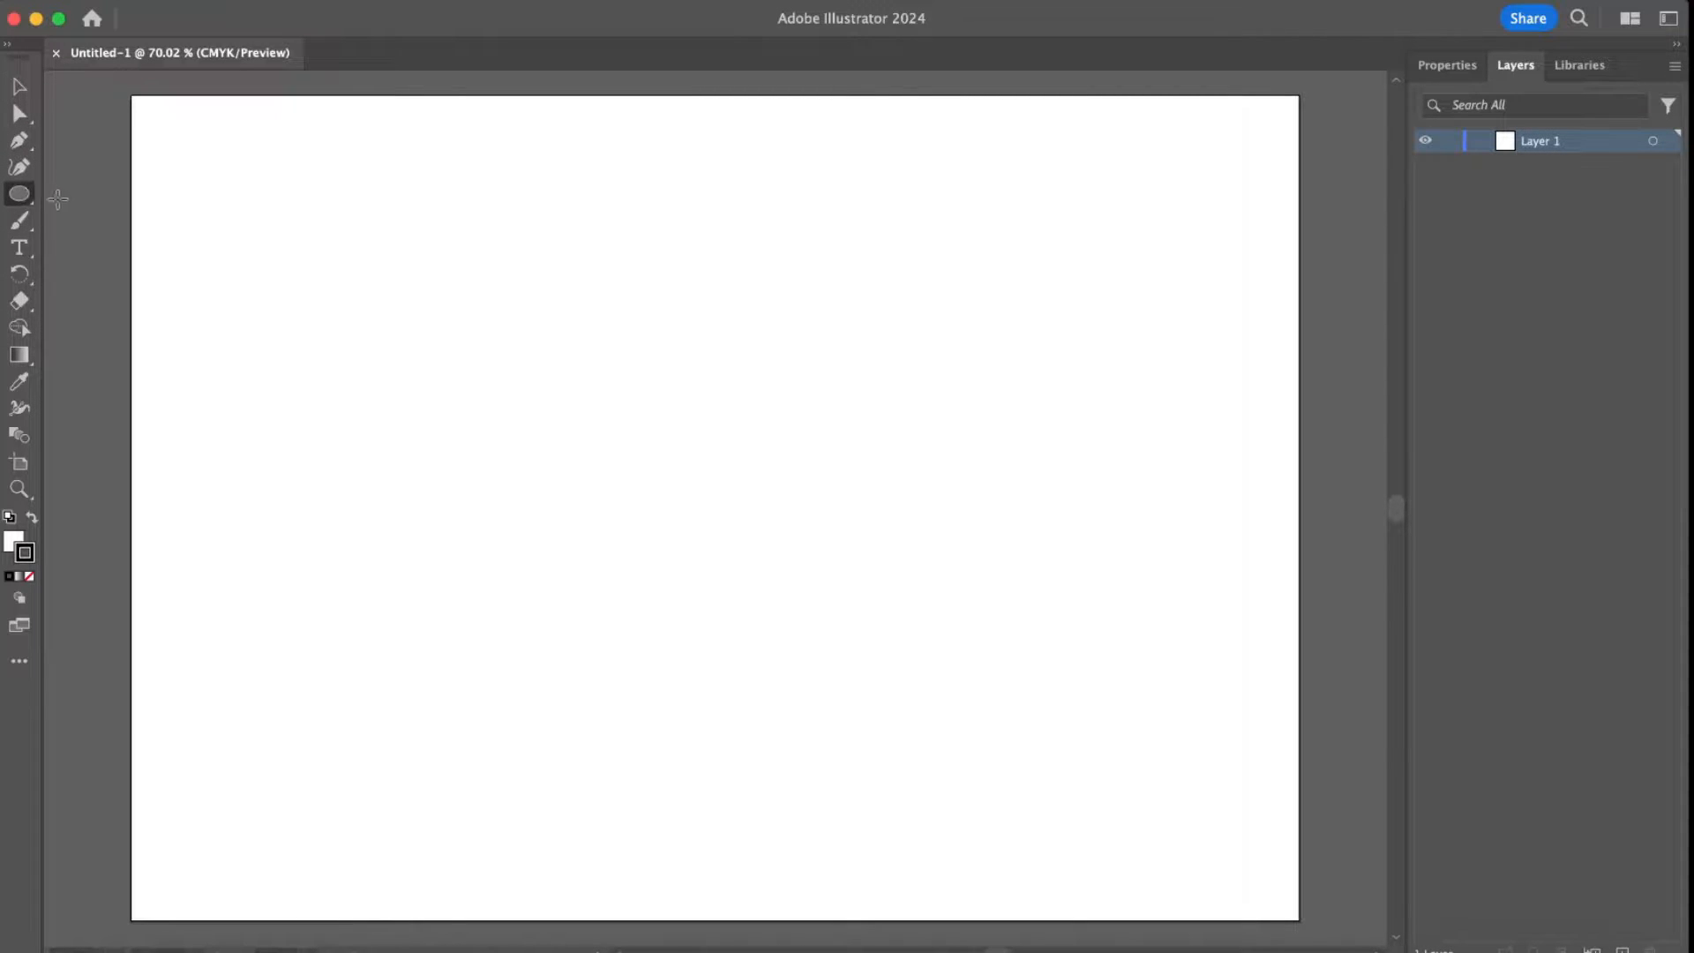
left_click(22, 202)
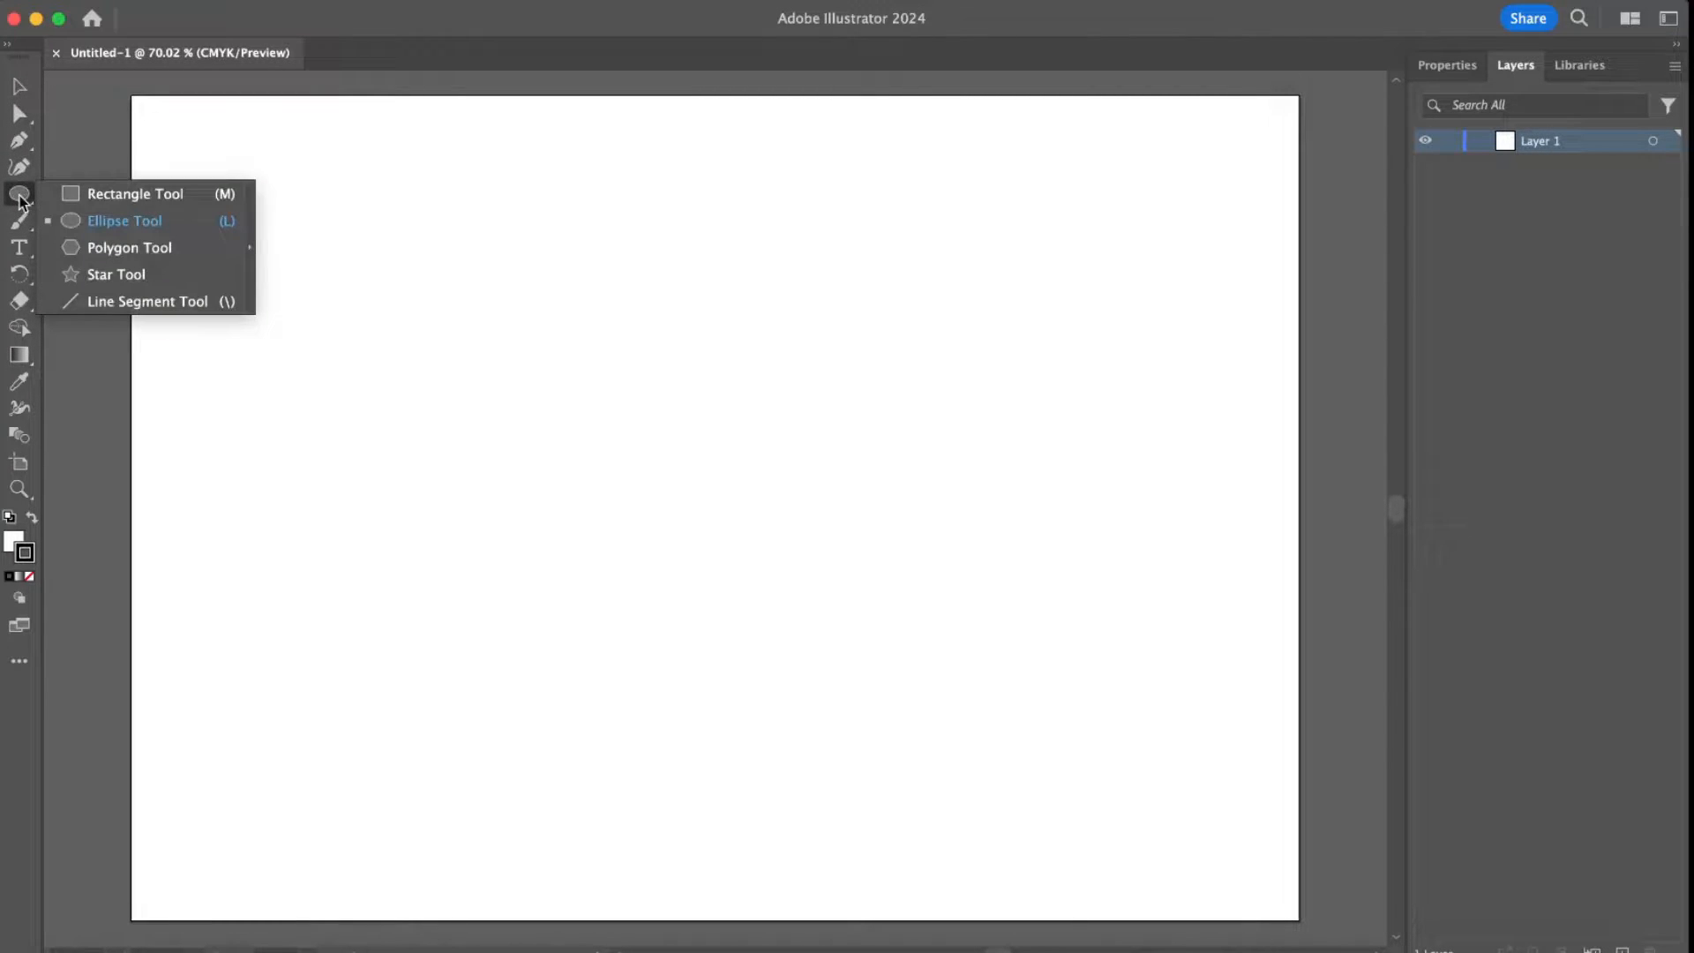
left_click(104, 195)
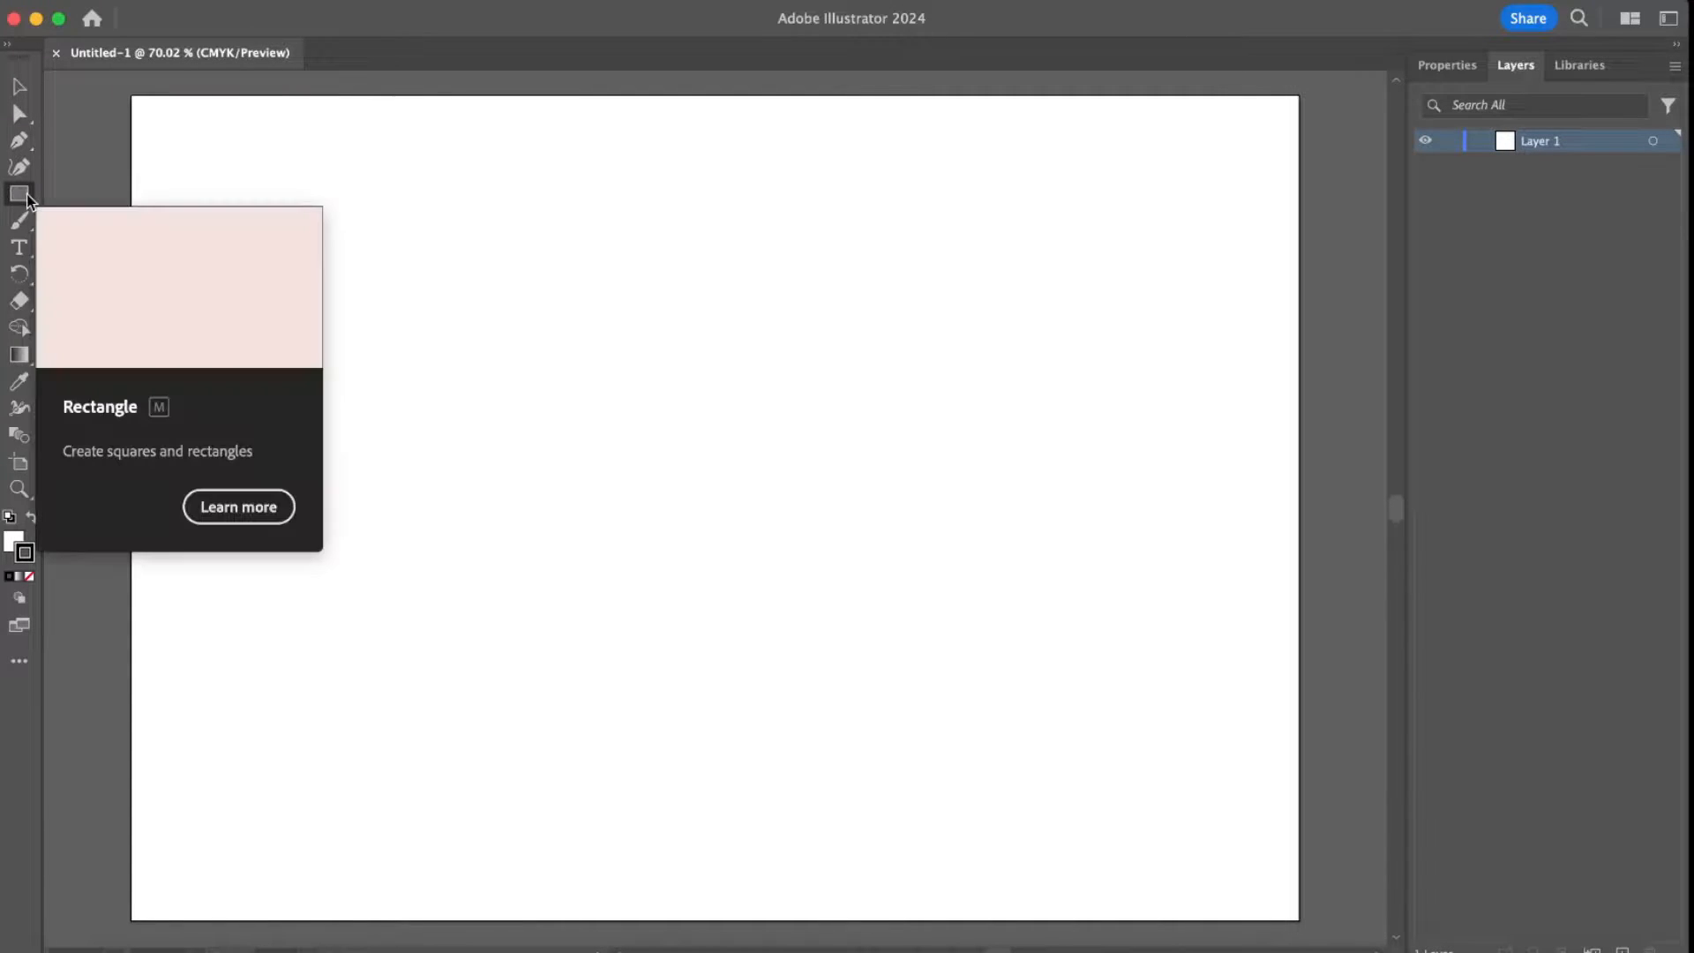
left_click(18, 198)
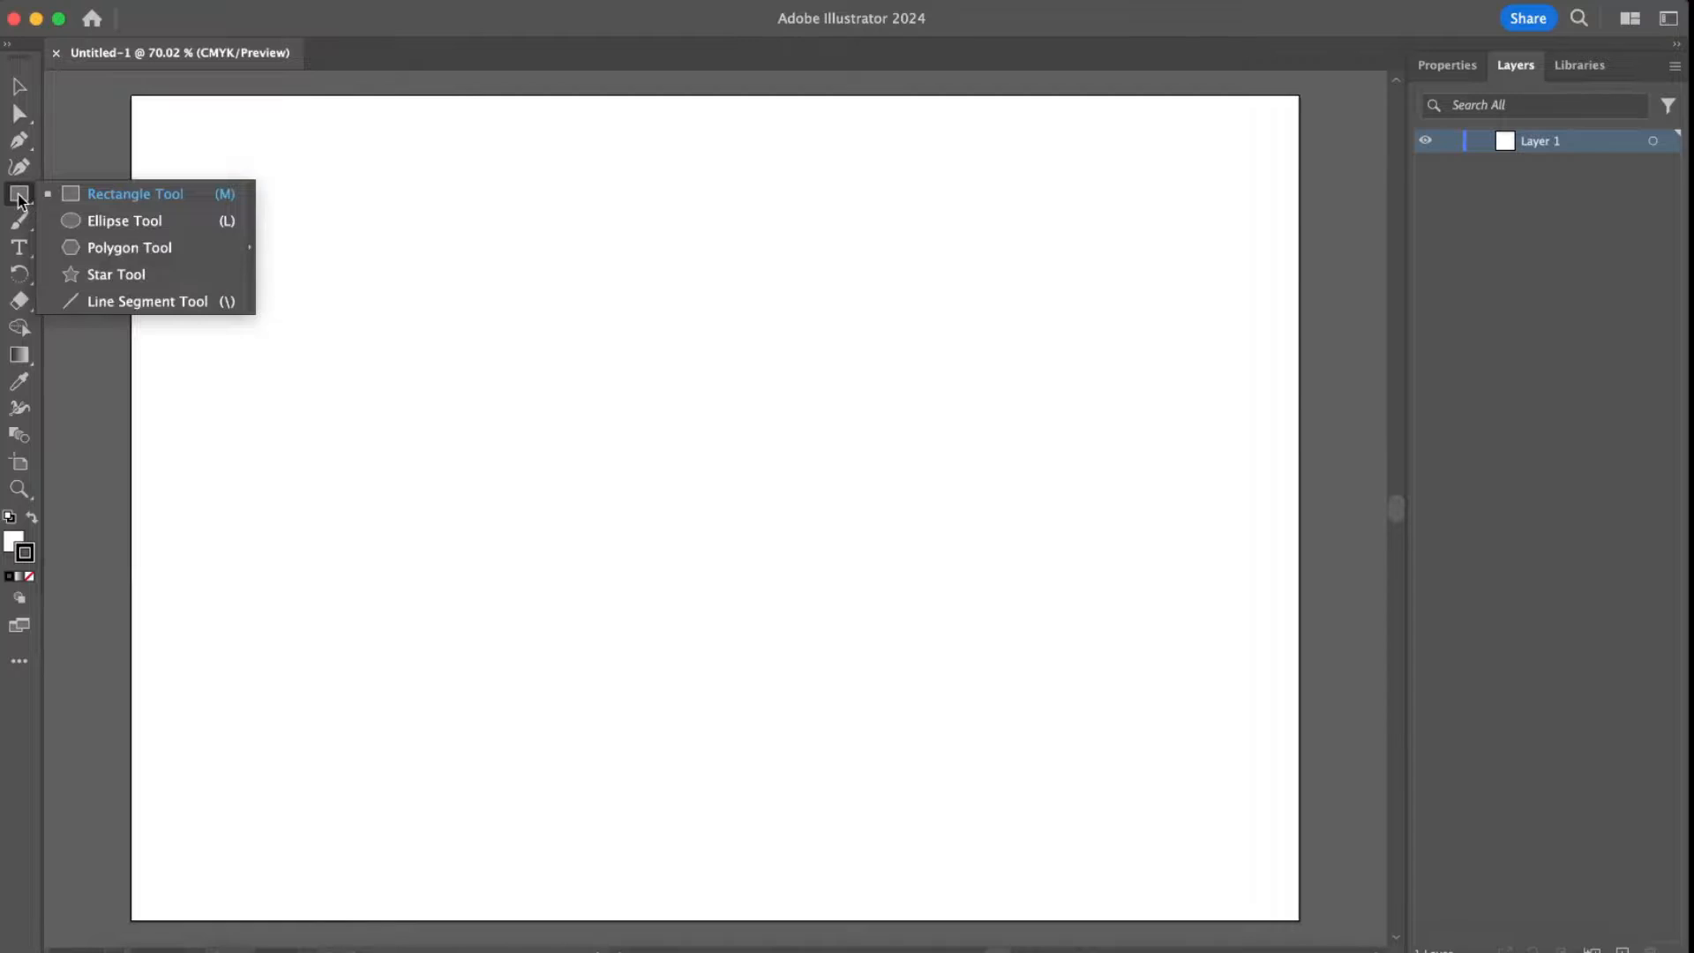
left_click(120, 222)
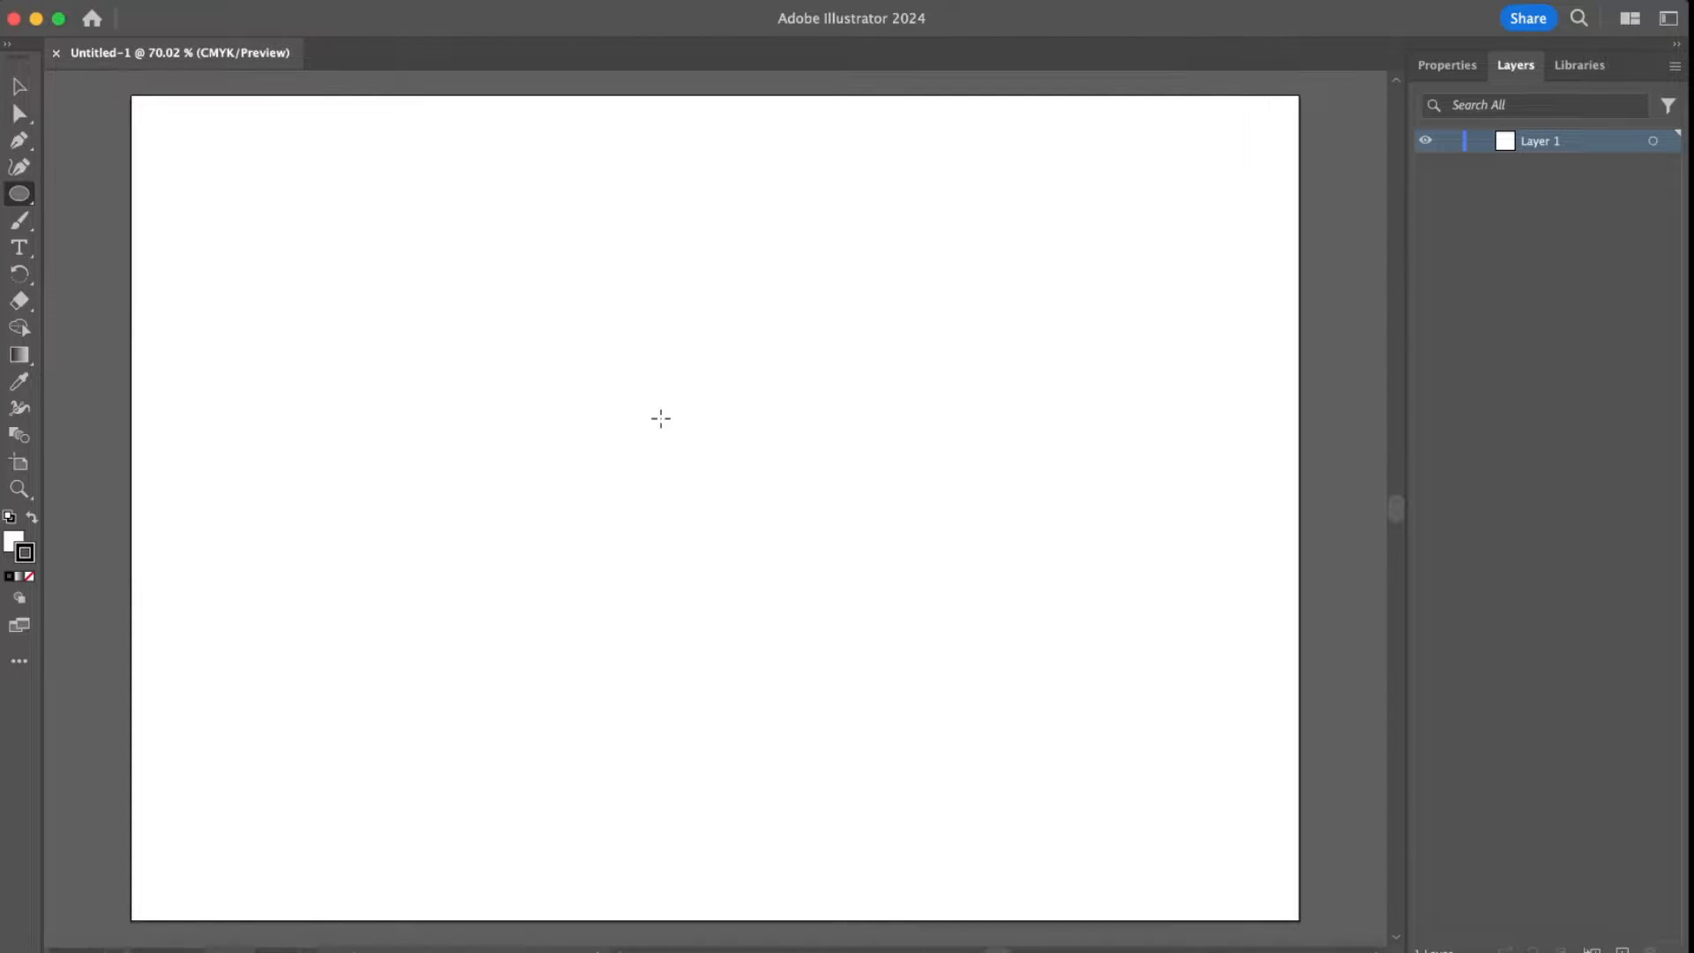
mouse_move(704, 434)
left_mouse_down()
mouse_move(724, 454)
mouse_move(712, 442)
mouse_move(733, 541)
mouse_move(702, 495)
left_mouse_up()
key("v")
left_click(682, 421)
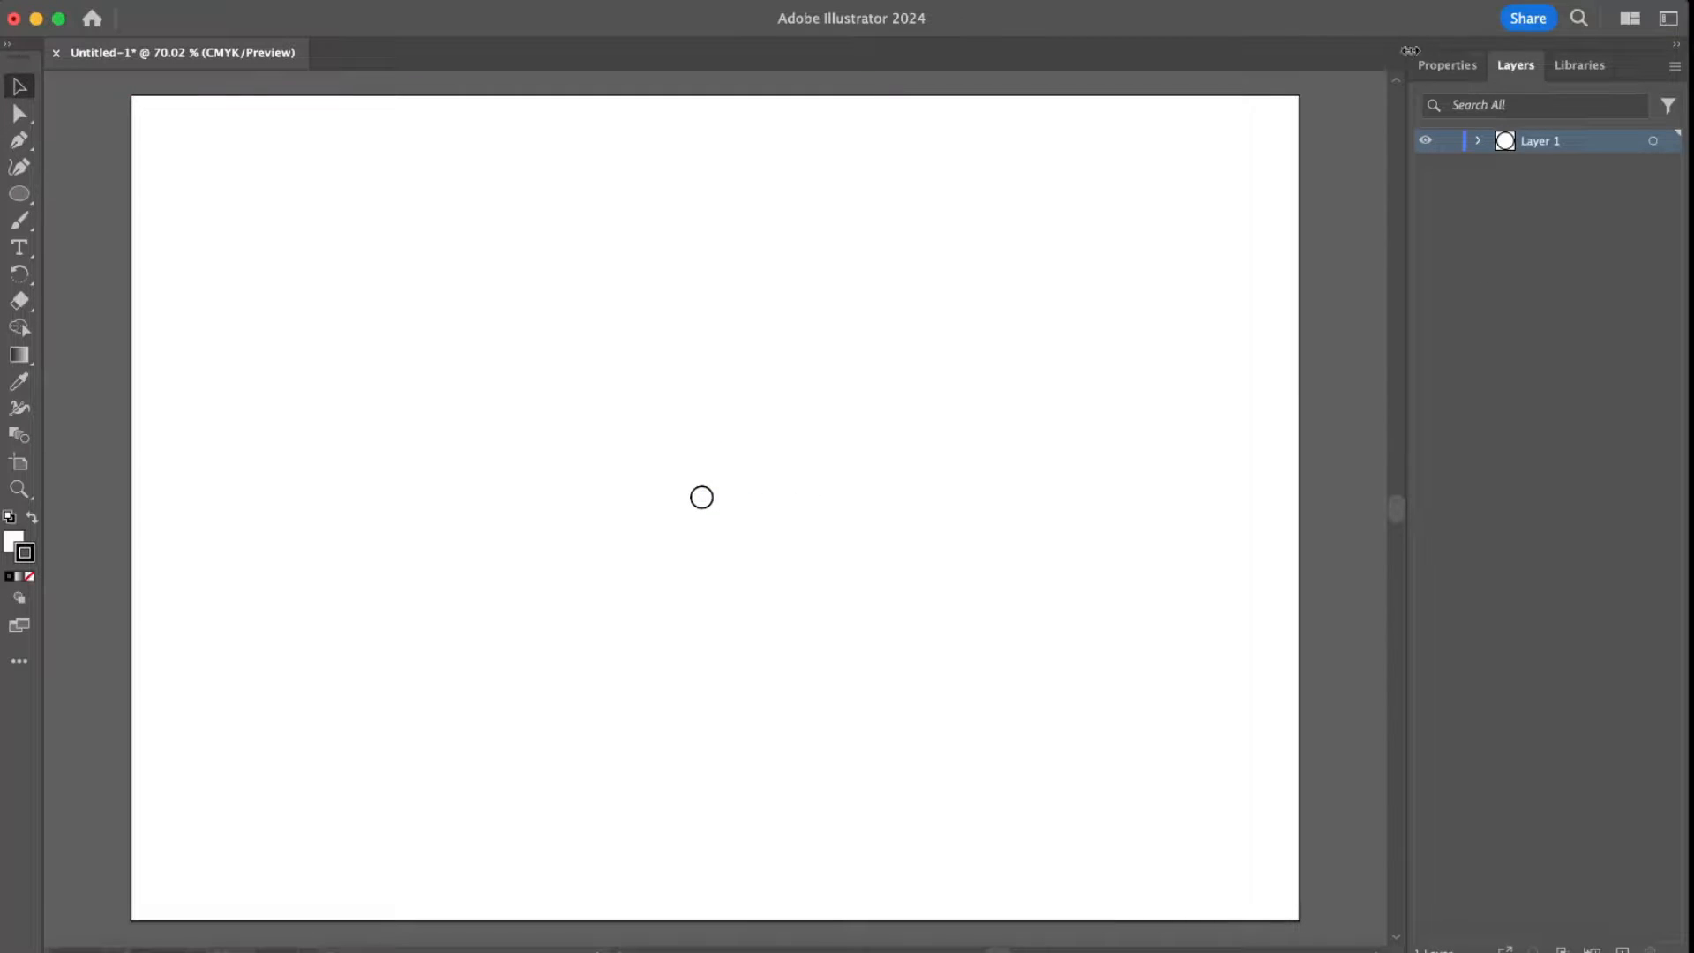
- Set the circle's stroke weight to 2 pt
left_click(1441, 61)
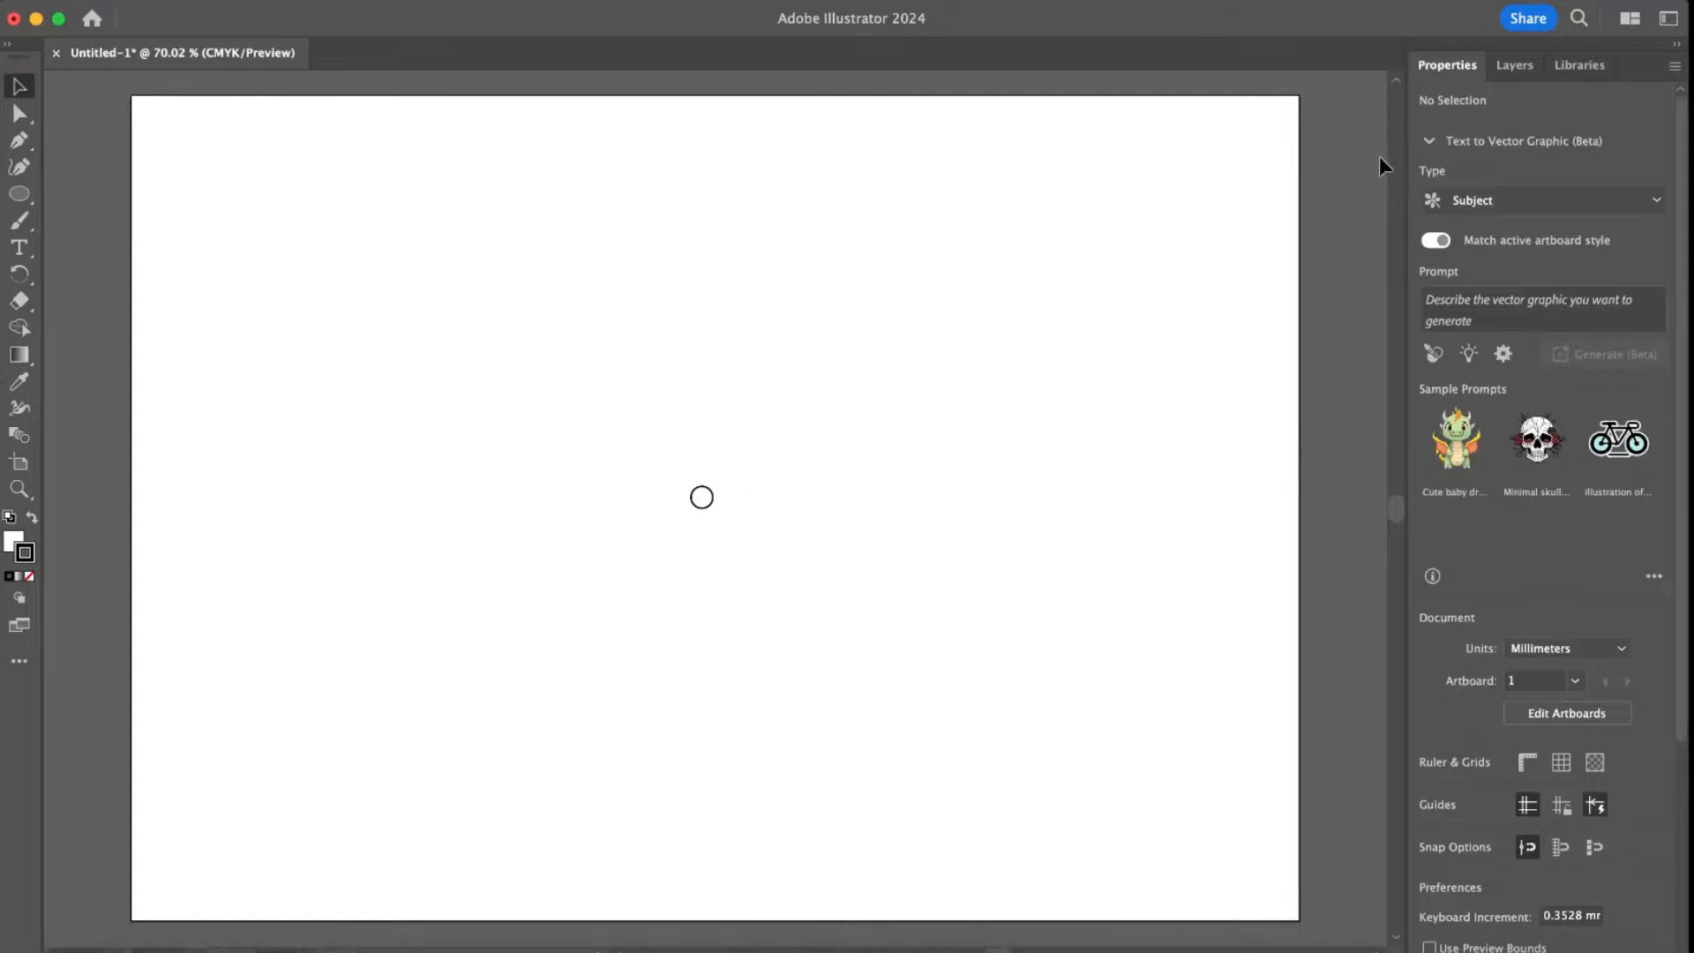
left_click(716, 502)
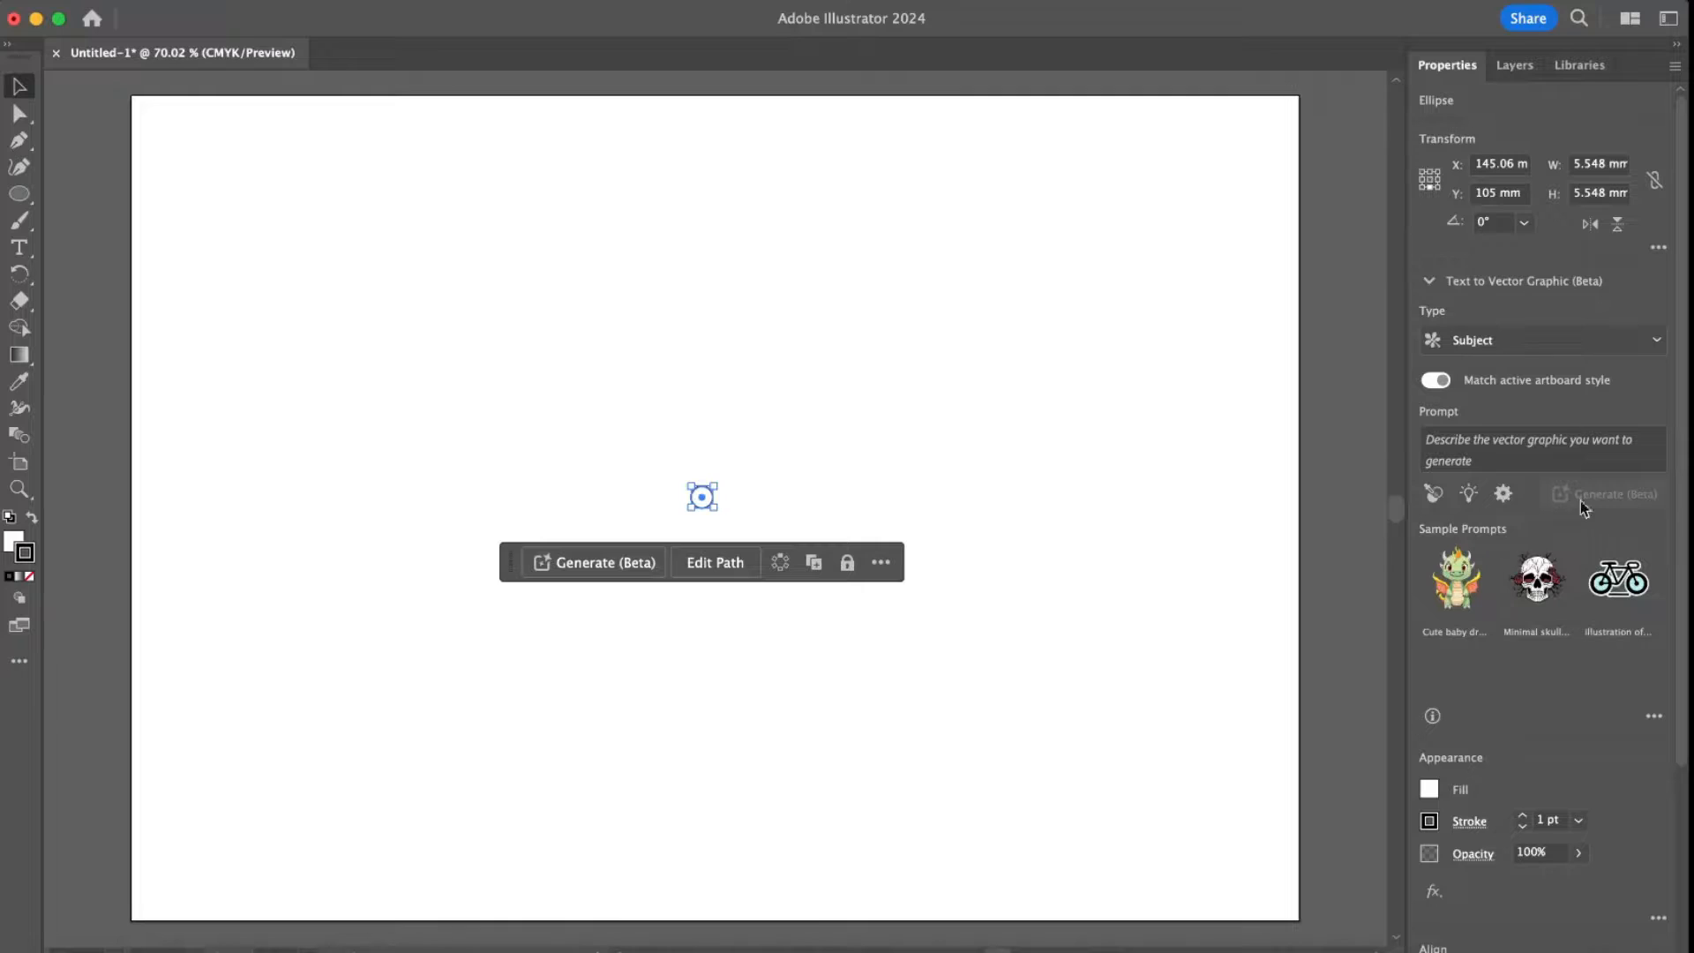
scroll(1582, 506, "down", 5)
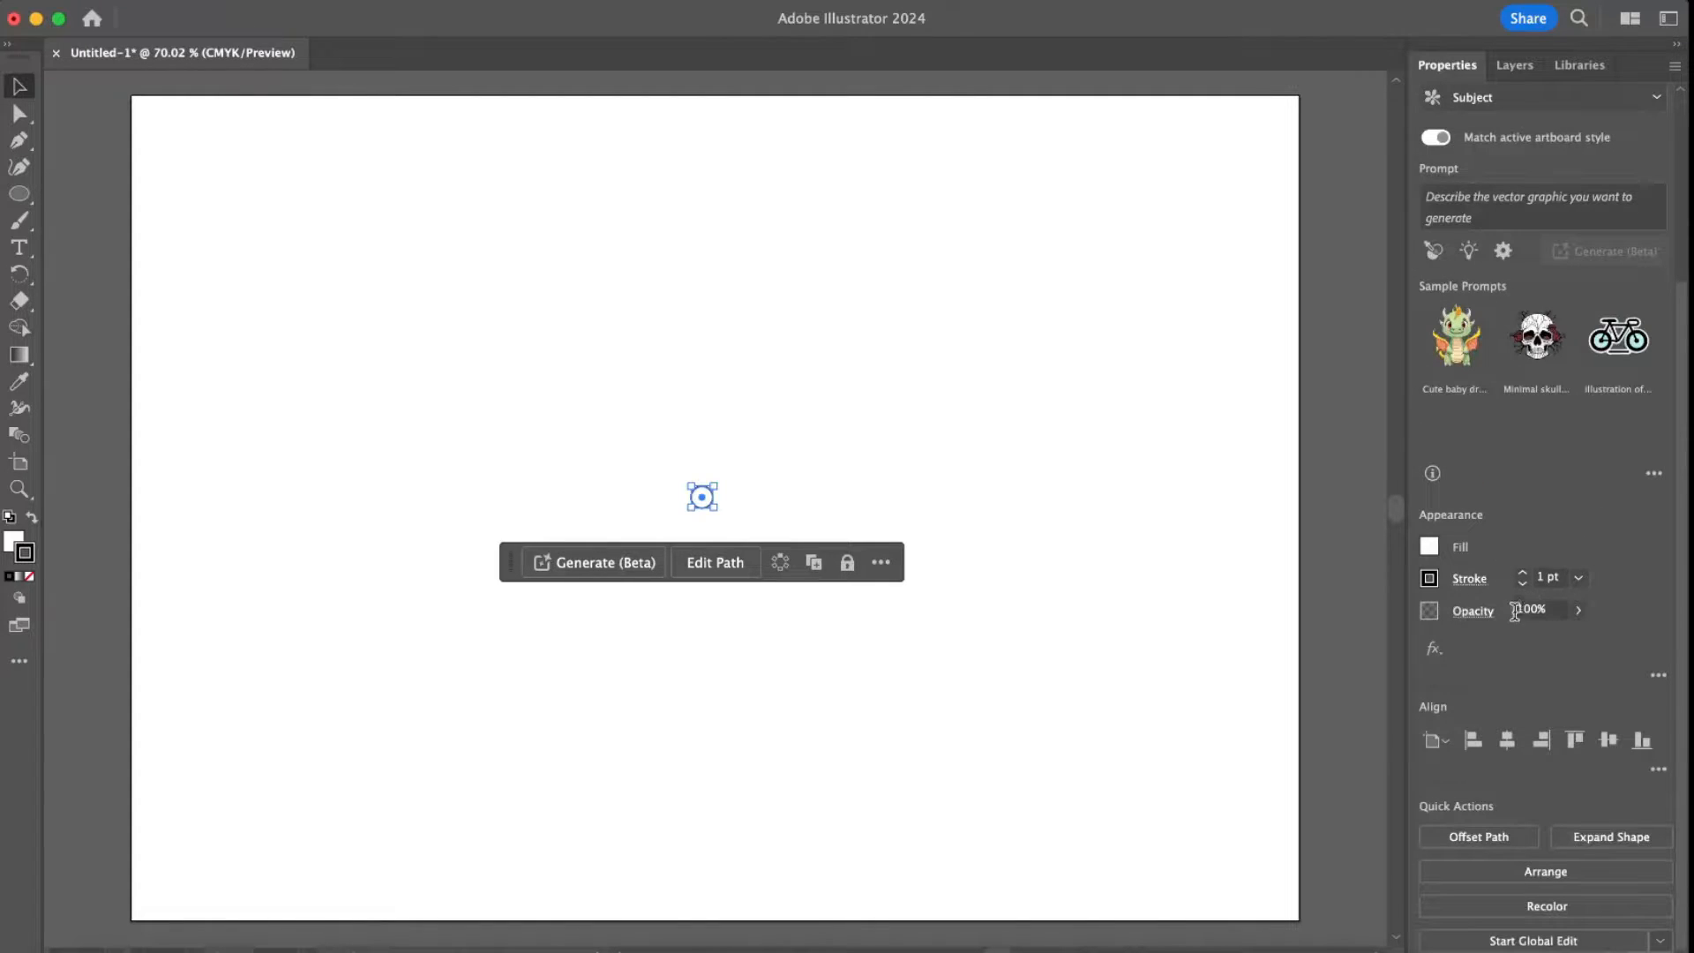
left_click(998, 500)
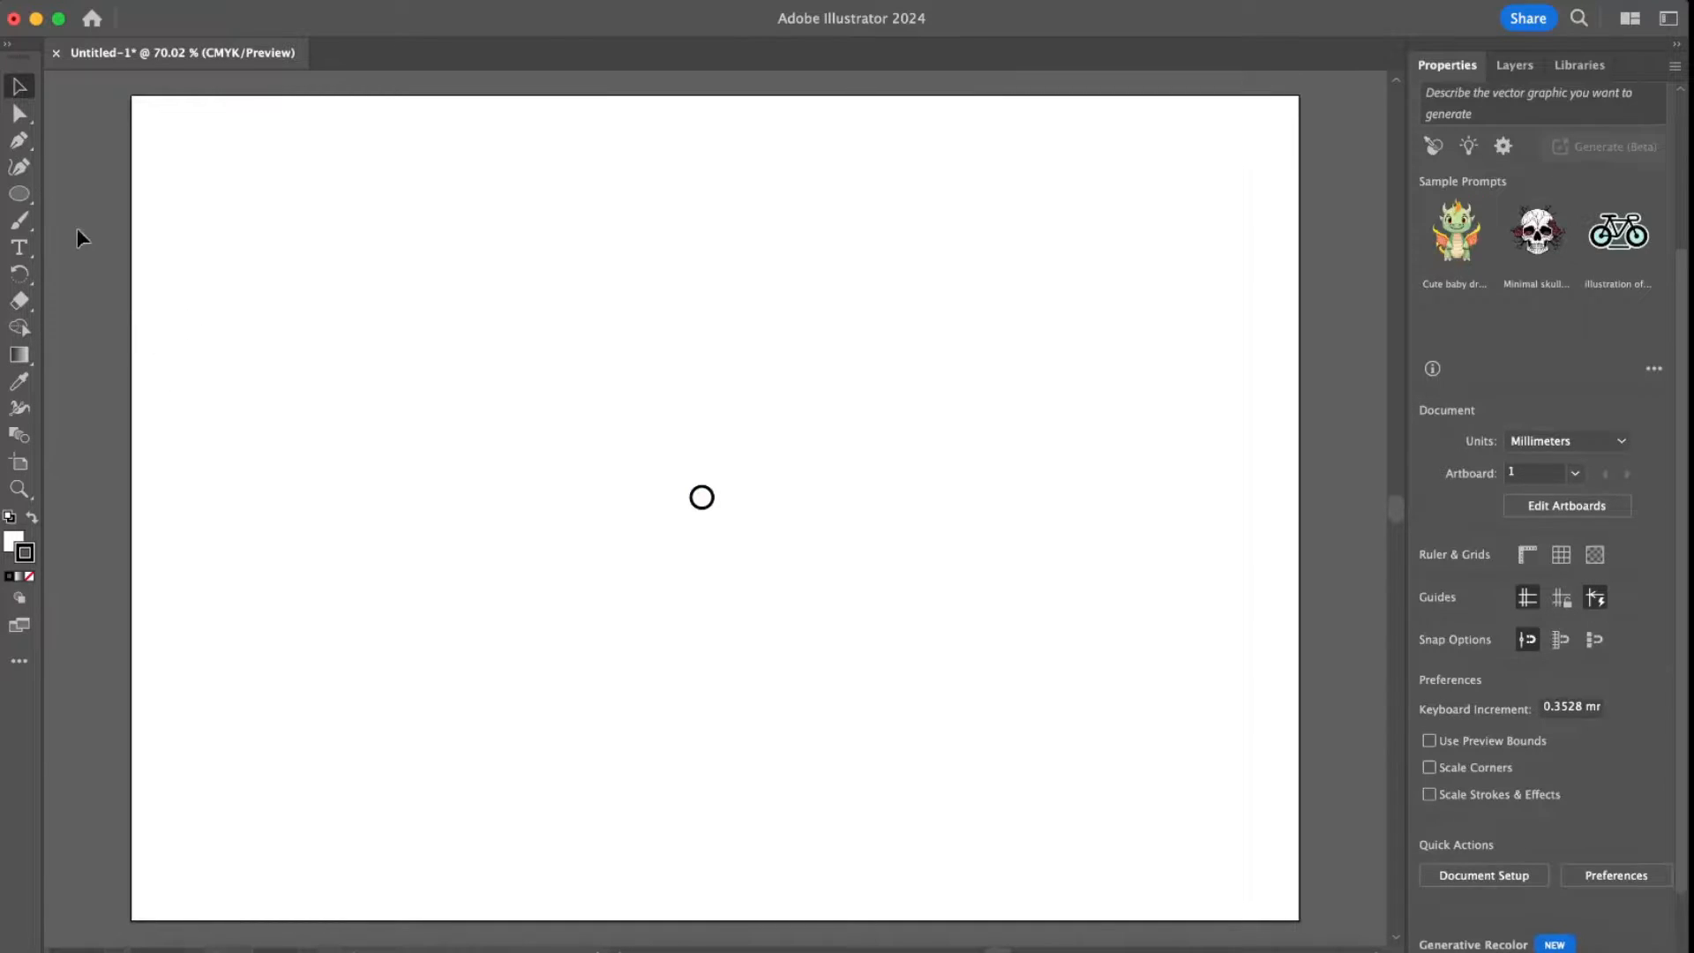
- Set up the Pen tool with no fill and a blue stroke colour, 0086FF
left_click(21, 142)
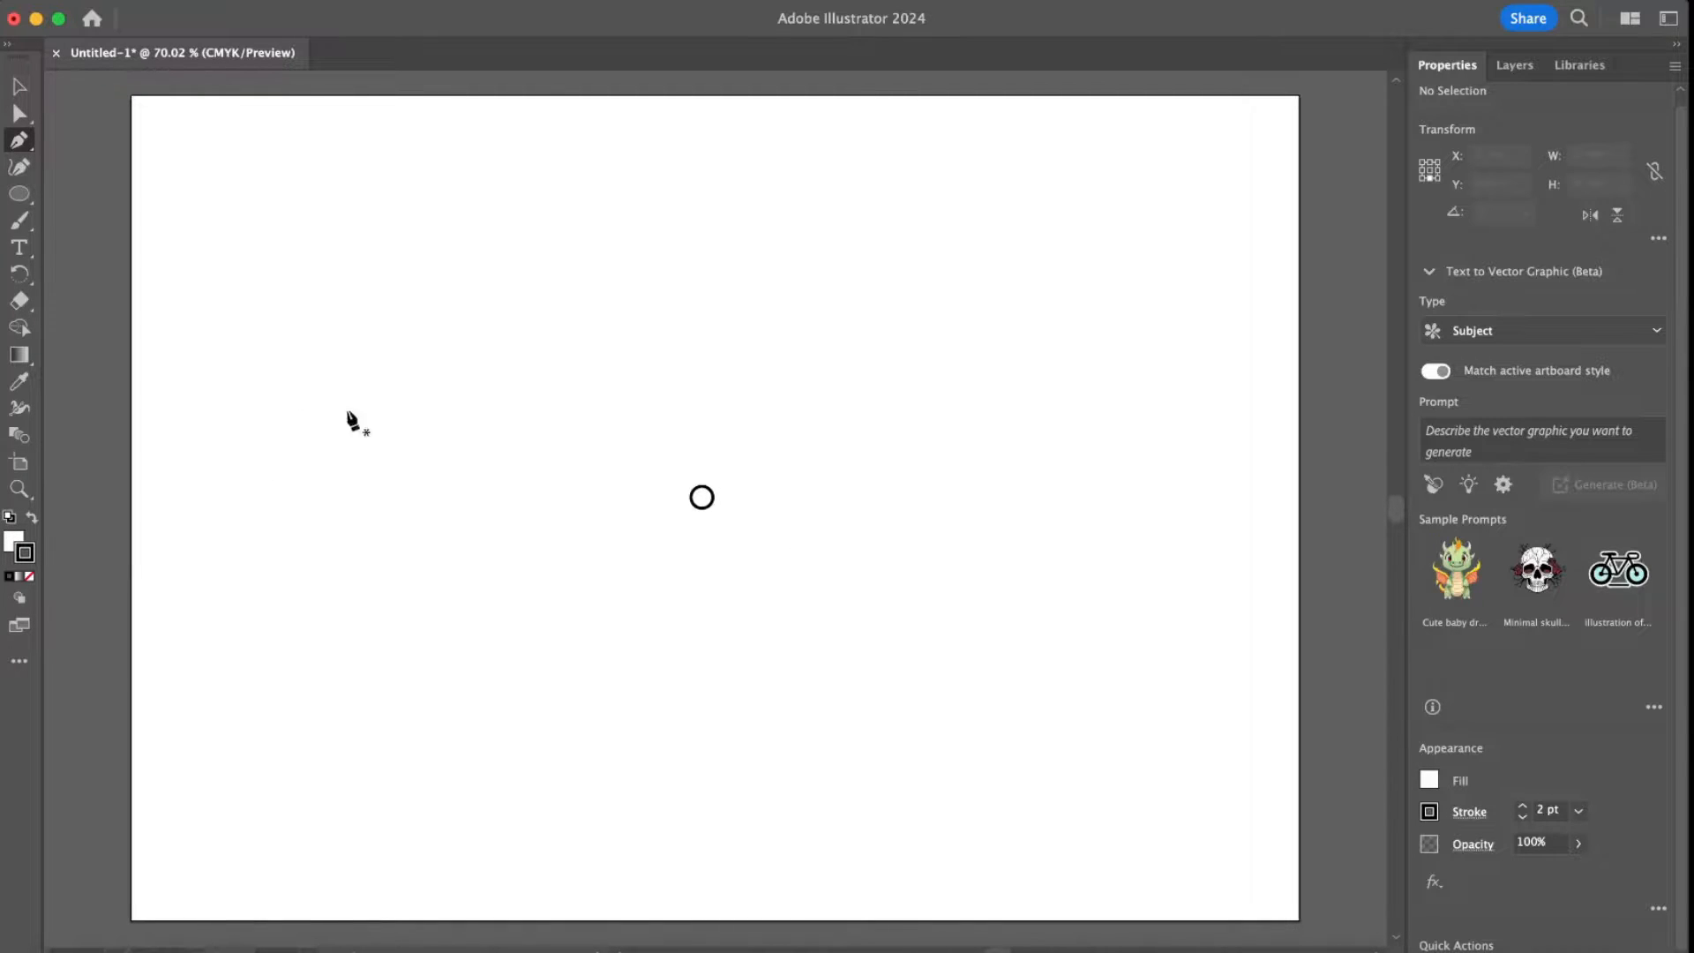
left_click(13, 541)
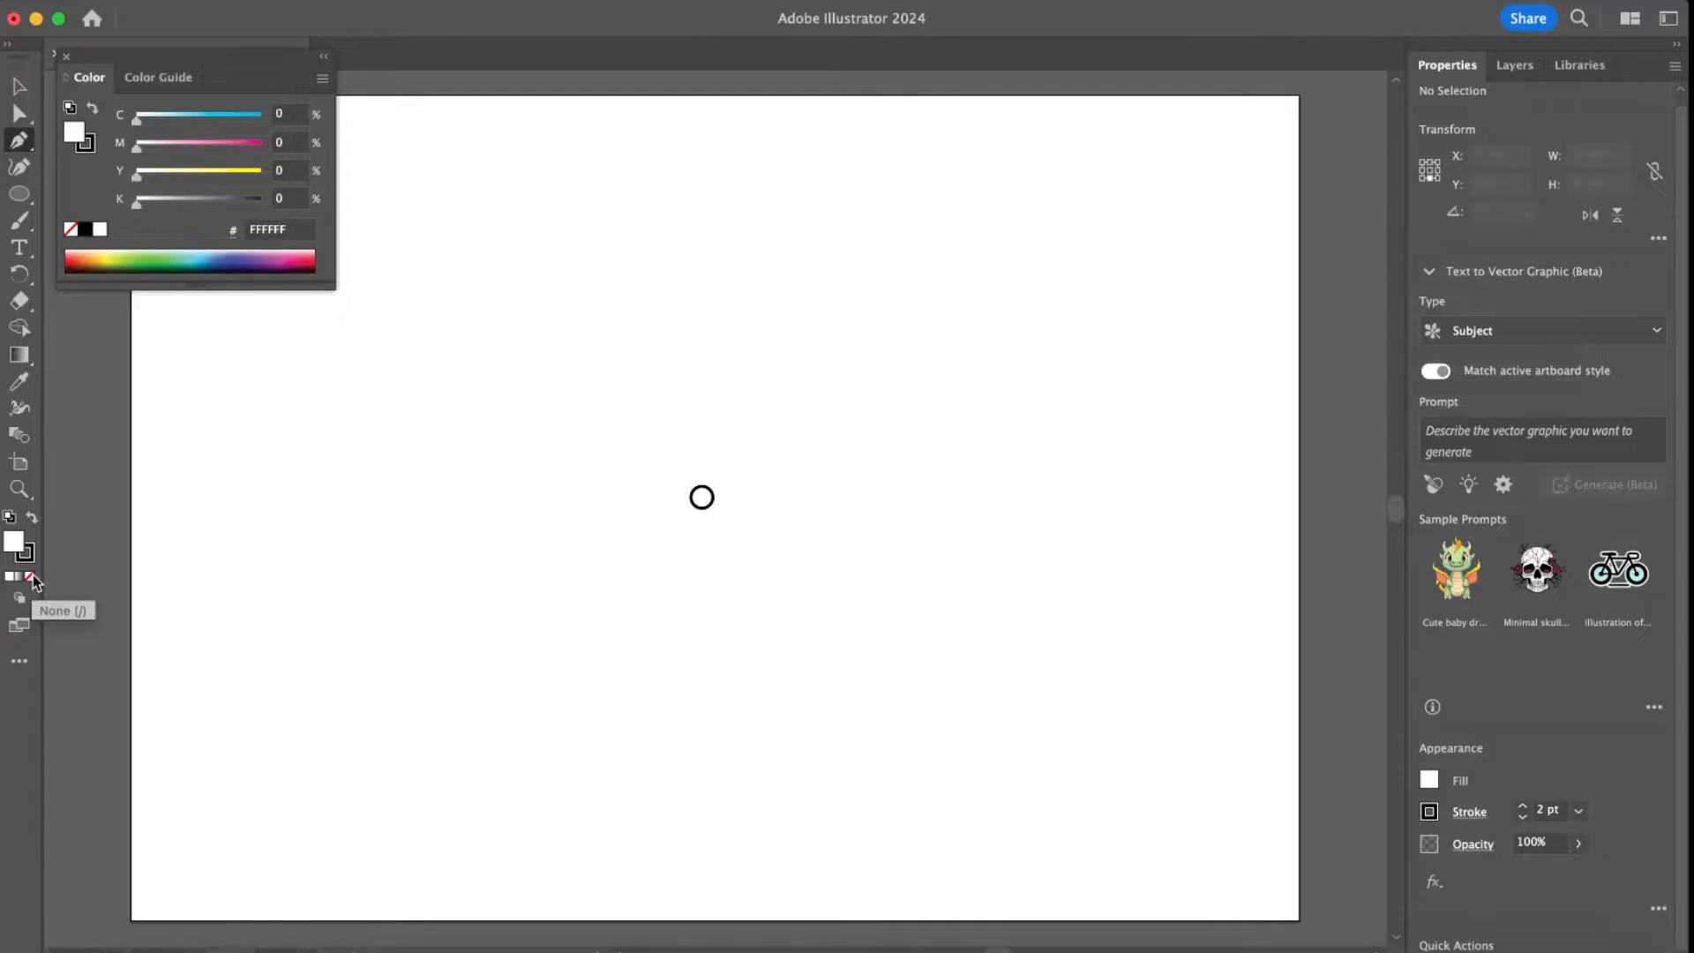
left_click(32, 576)
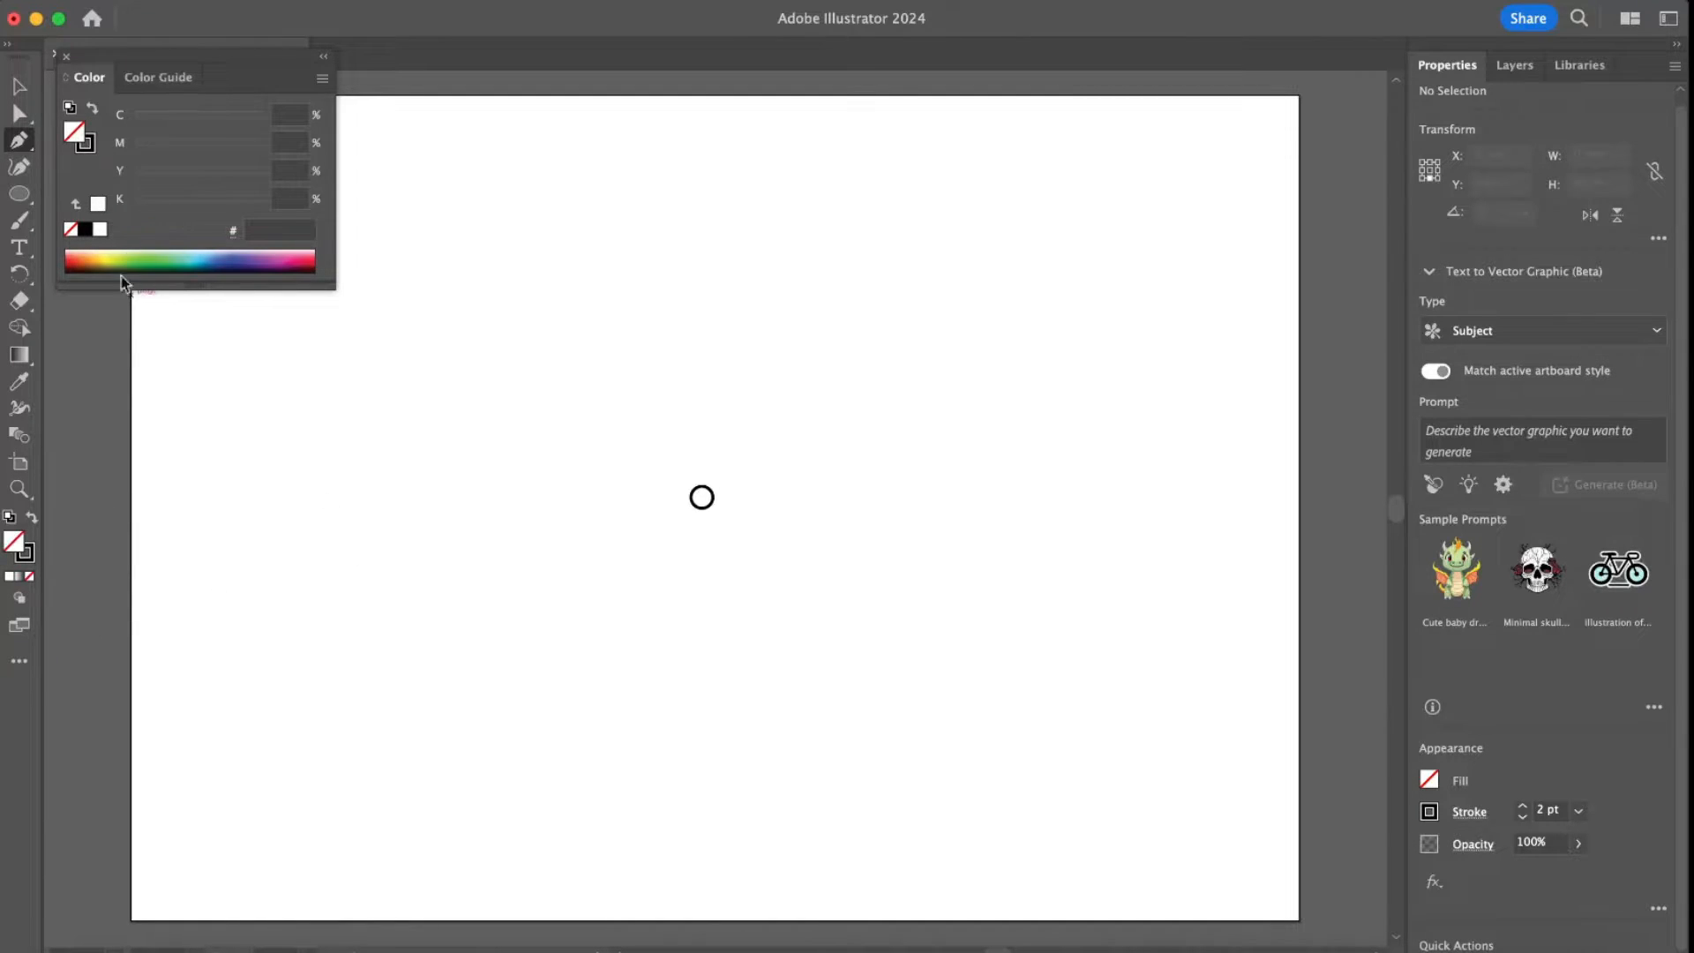
left_click(25, 553)
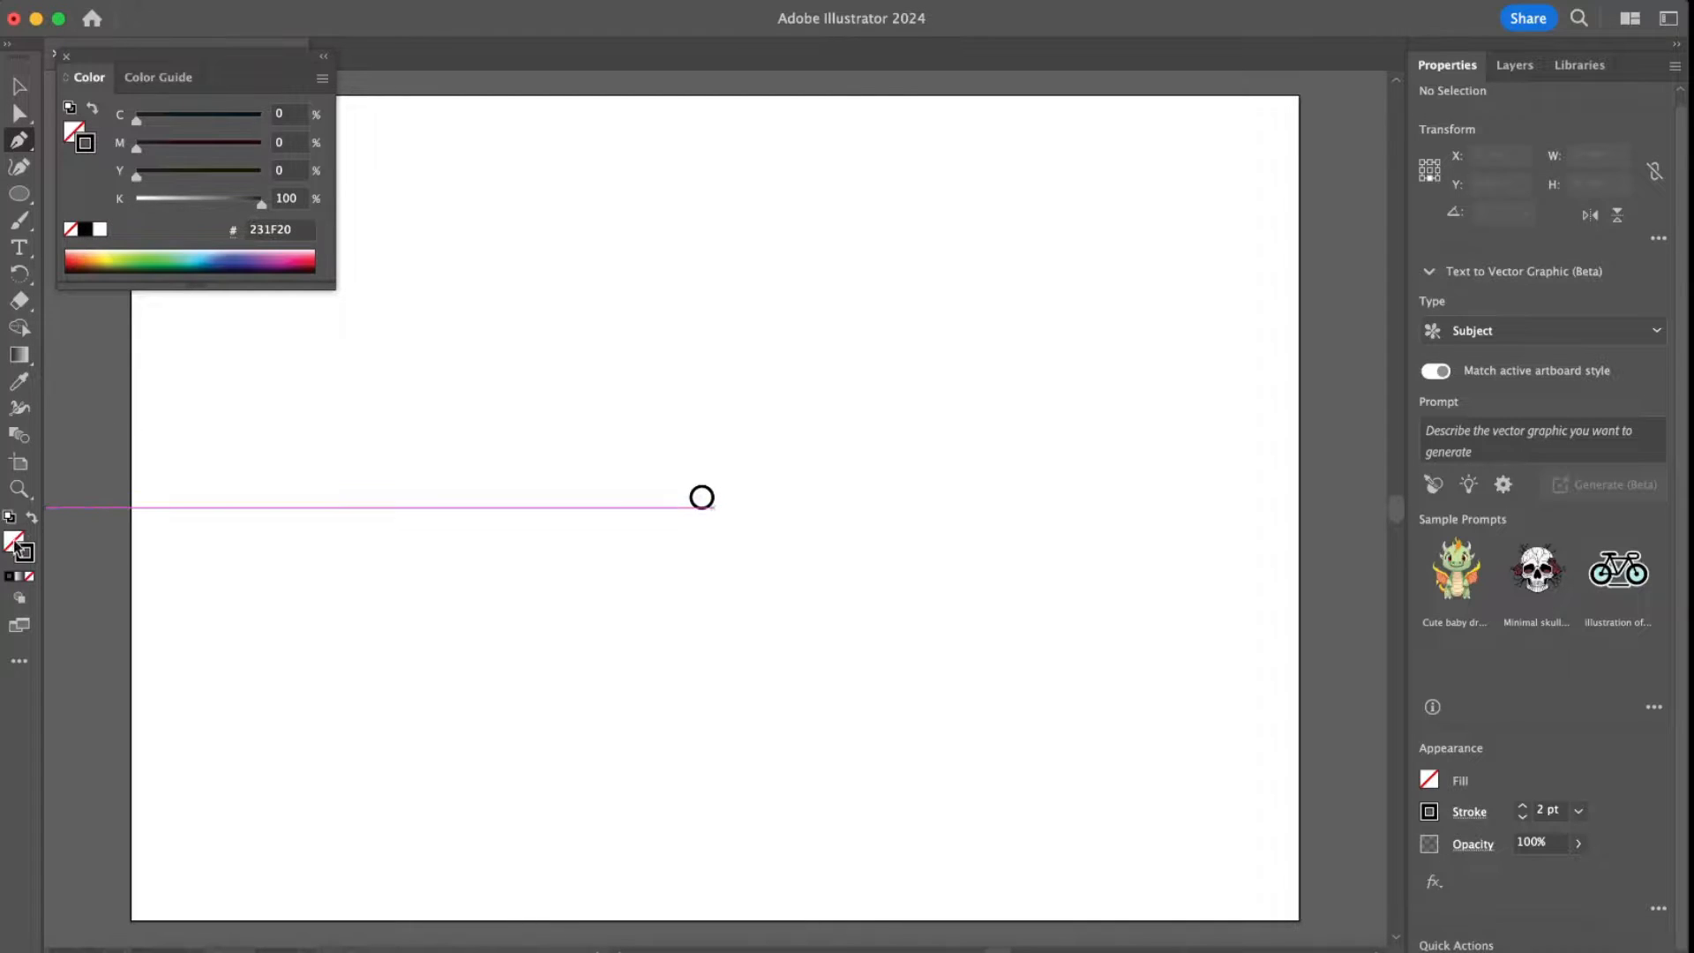
double_click(32, 551)
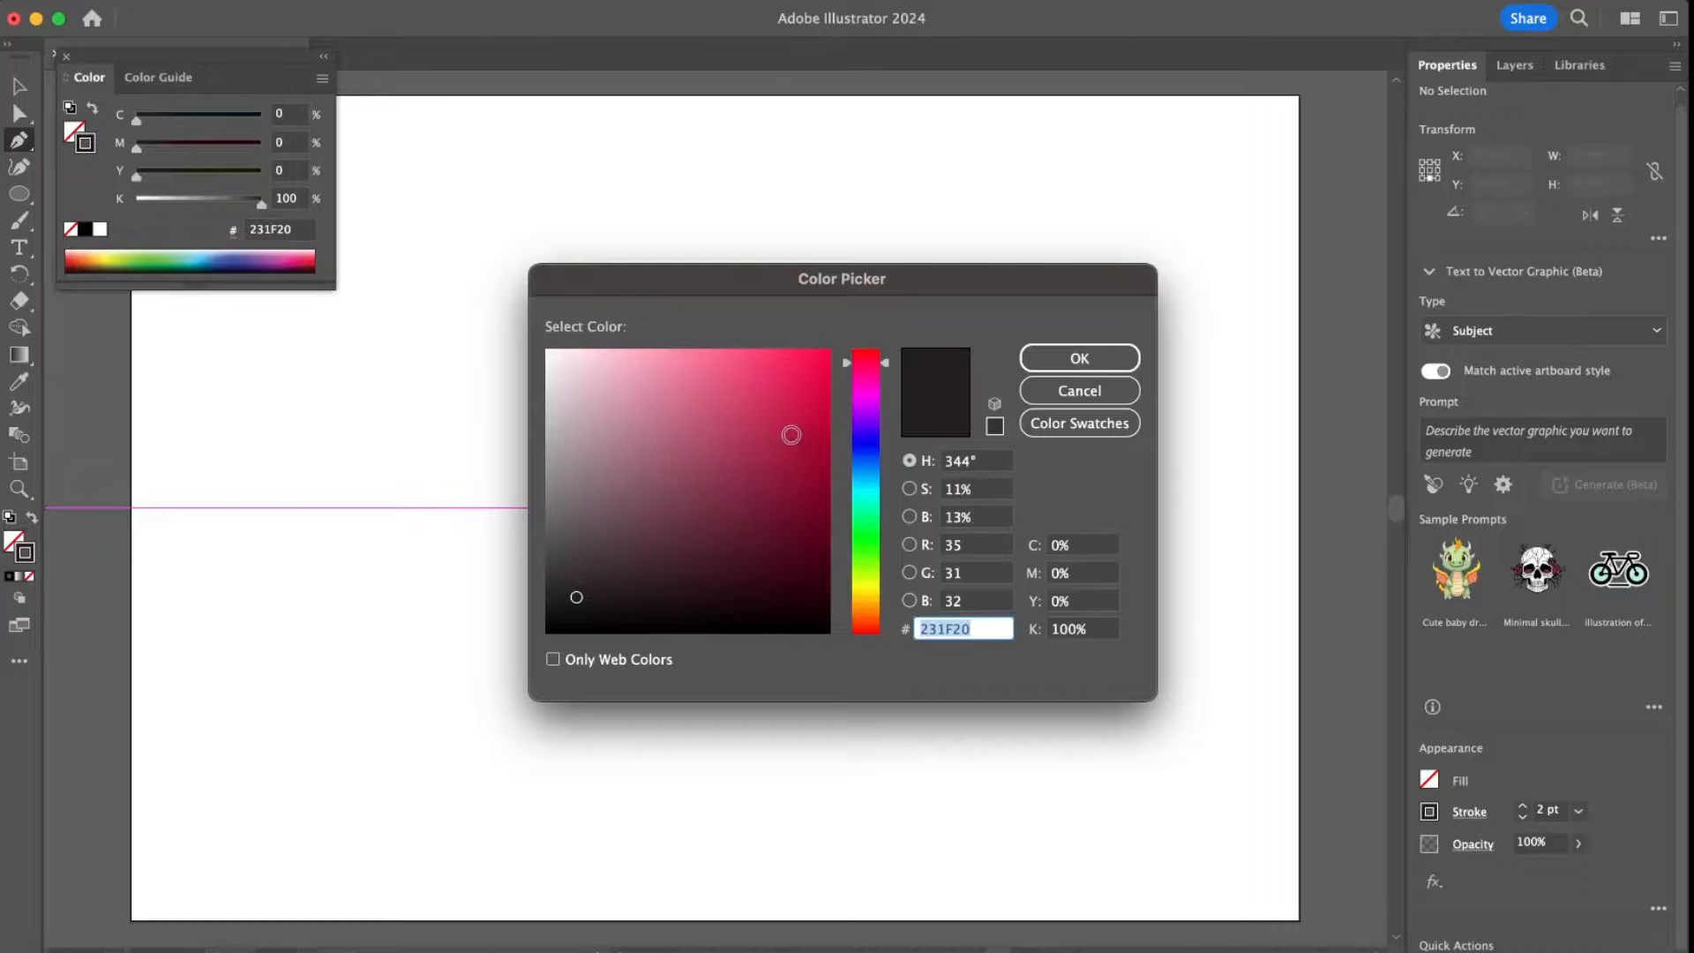
type("FF0049")
mouse_move(860, 465)
left_mouse_down()
mouse_move(860, 399)
mouse_move(861, 486)
mouse_move(861, 464)
left_mouse_up()
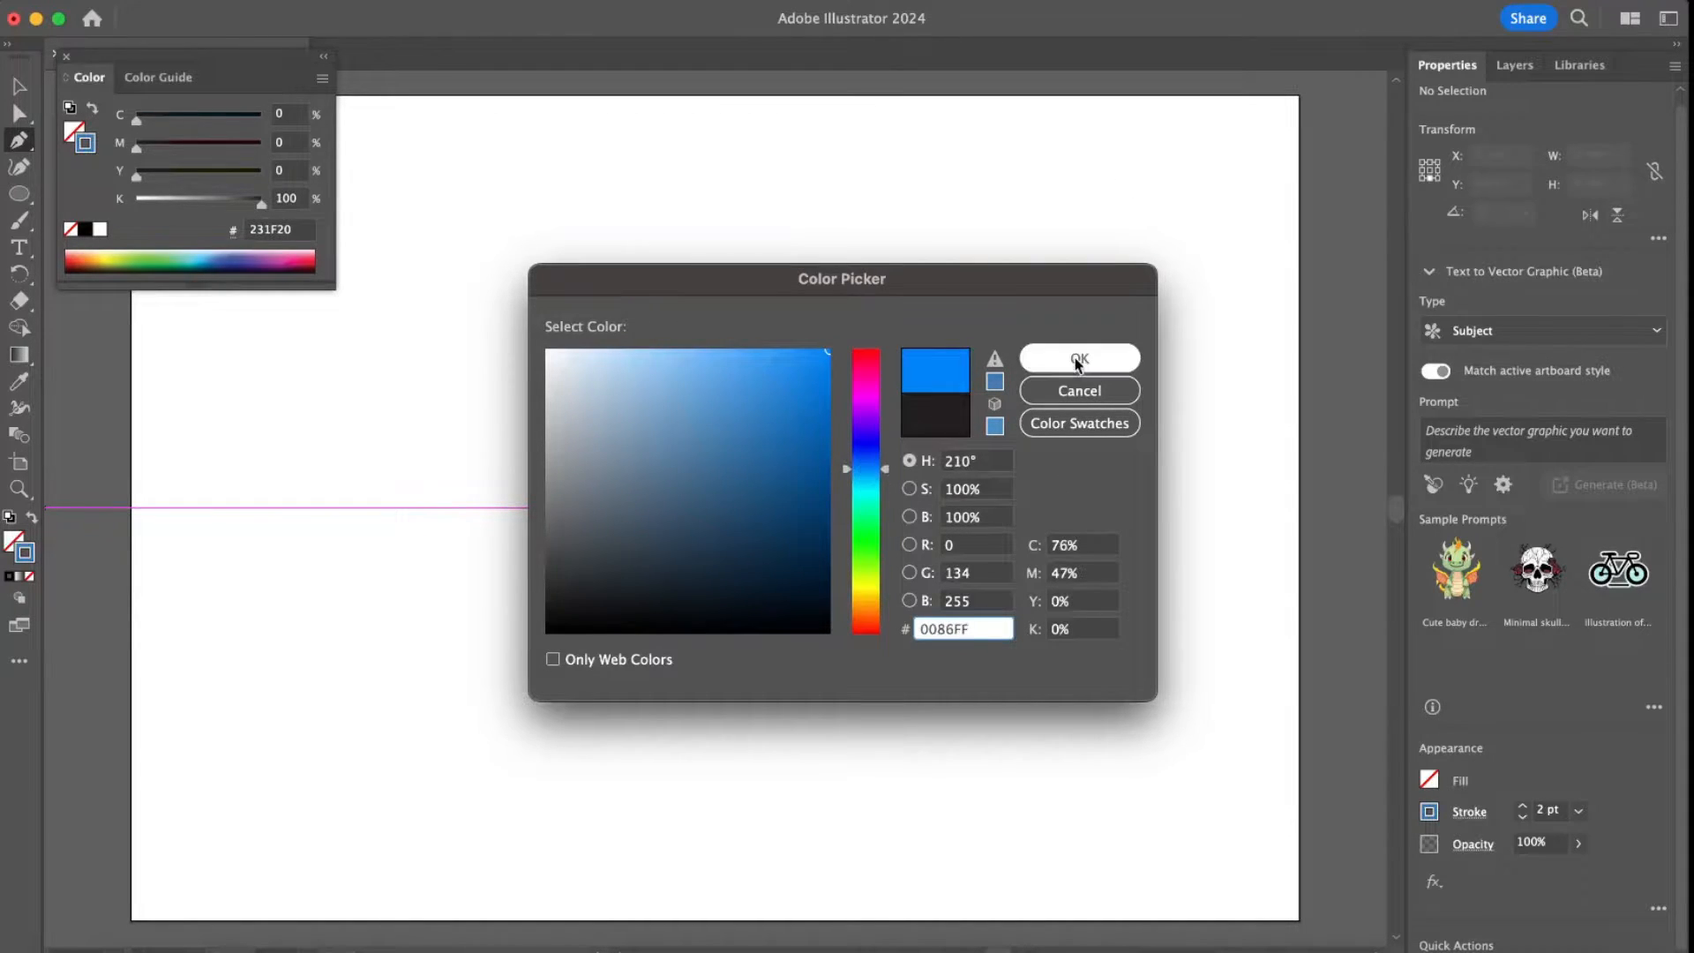
left_click(1122, 358)
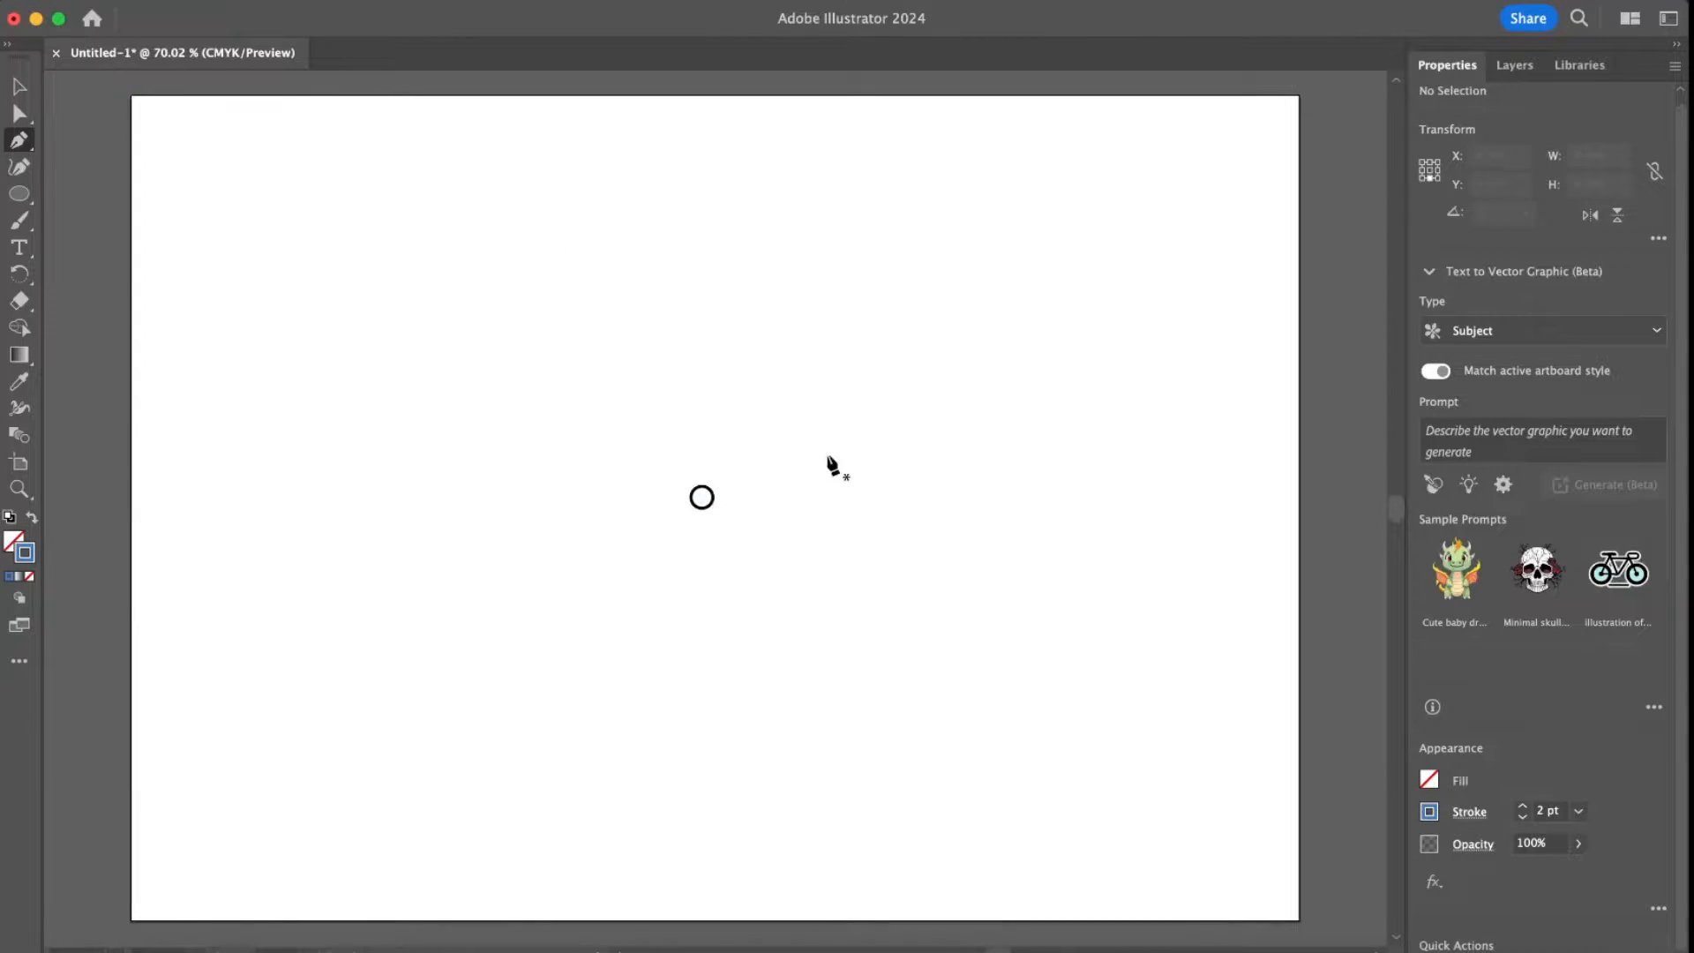
- Draw a straight vertical line about 87 mm long from near the artboard's upper edge down to the circle's centre
left_click(701, 497)
left_click(701, 156)
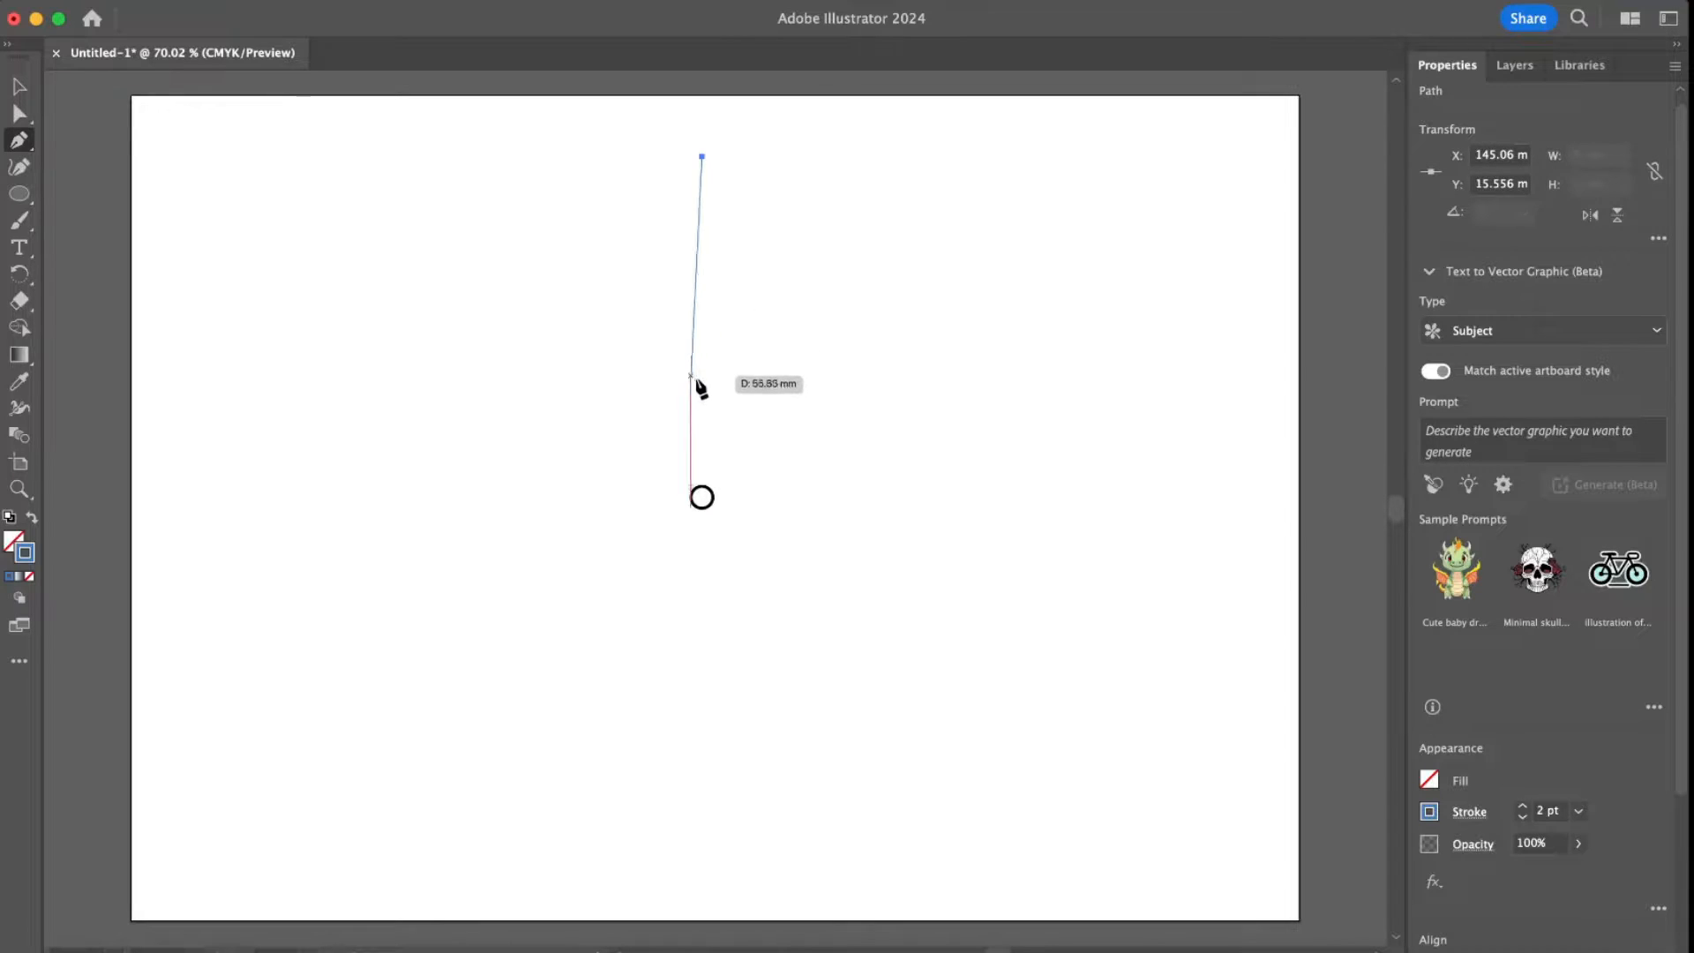
left_click(702, 498)
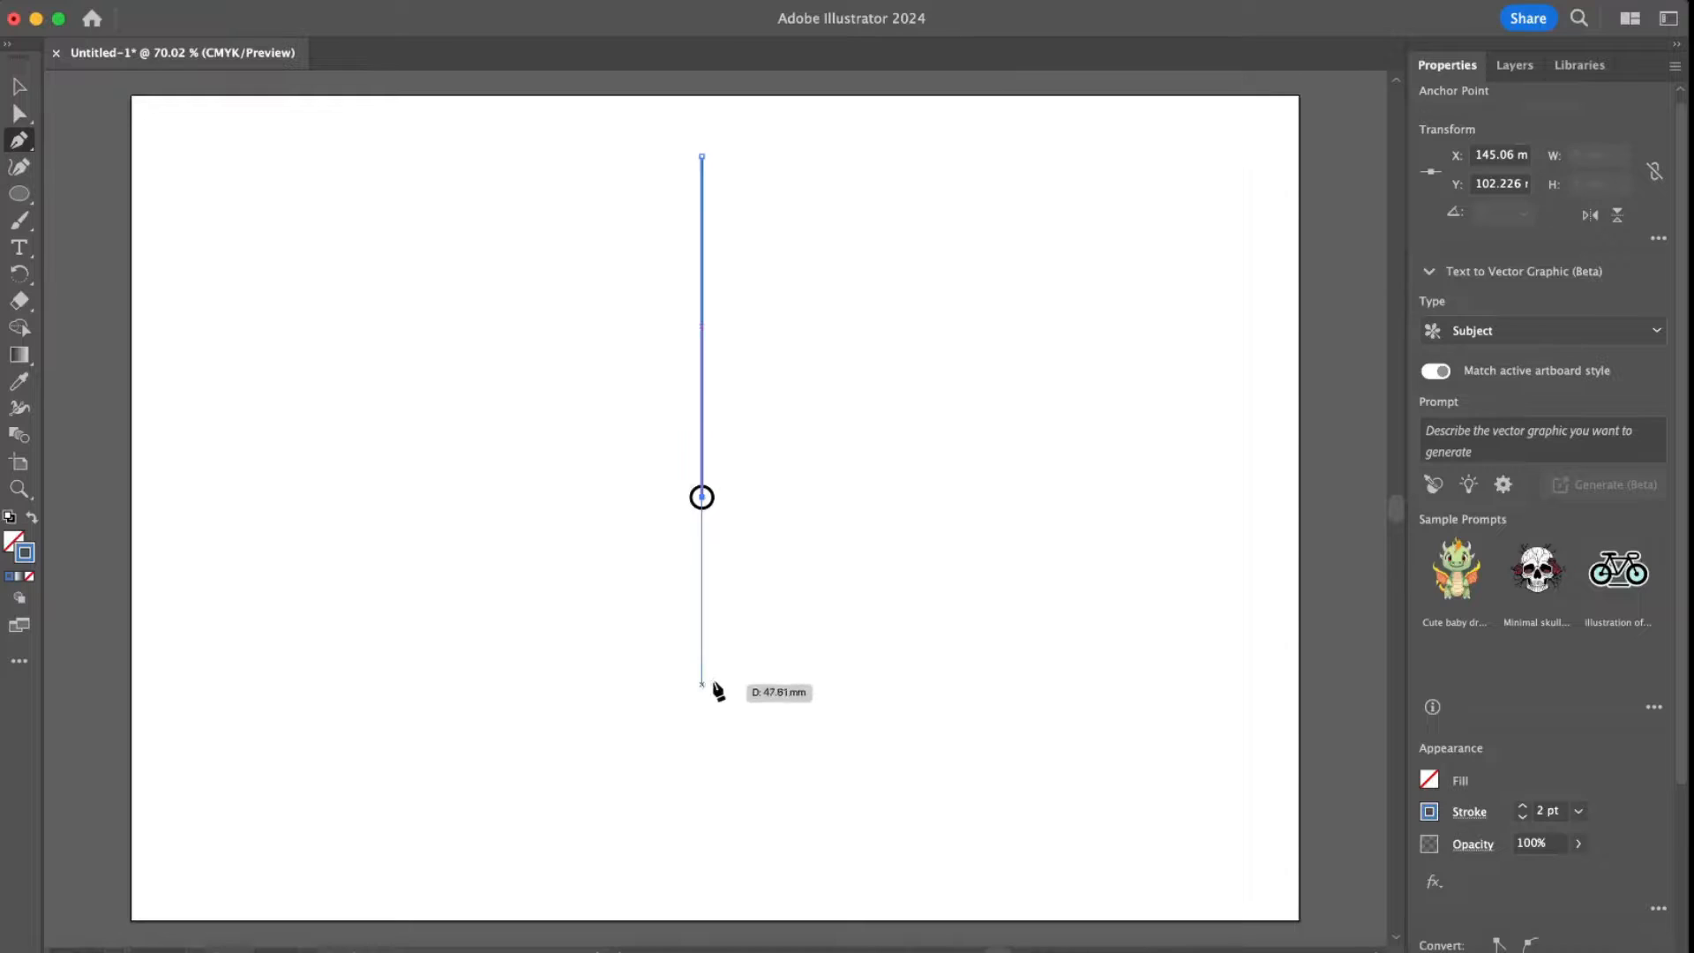
key("Escape")
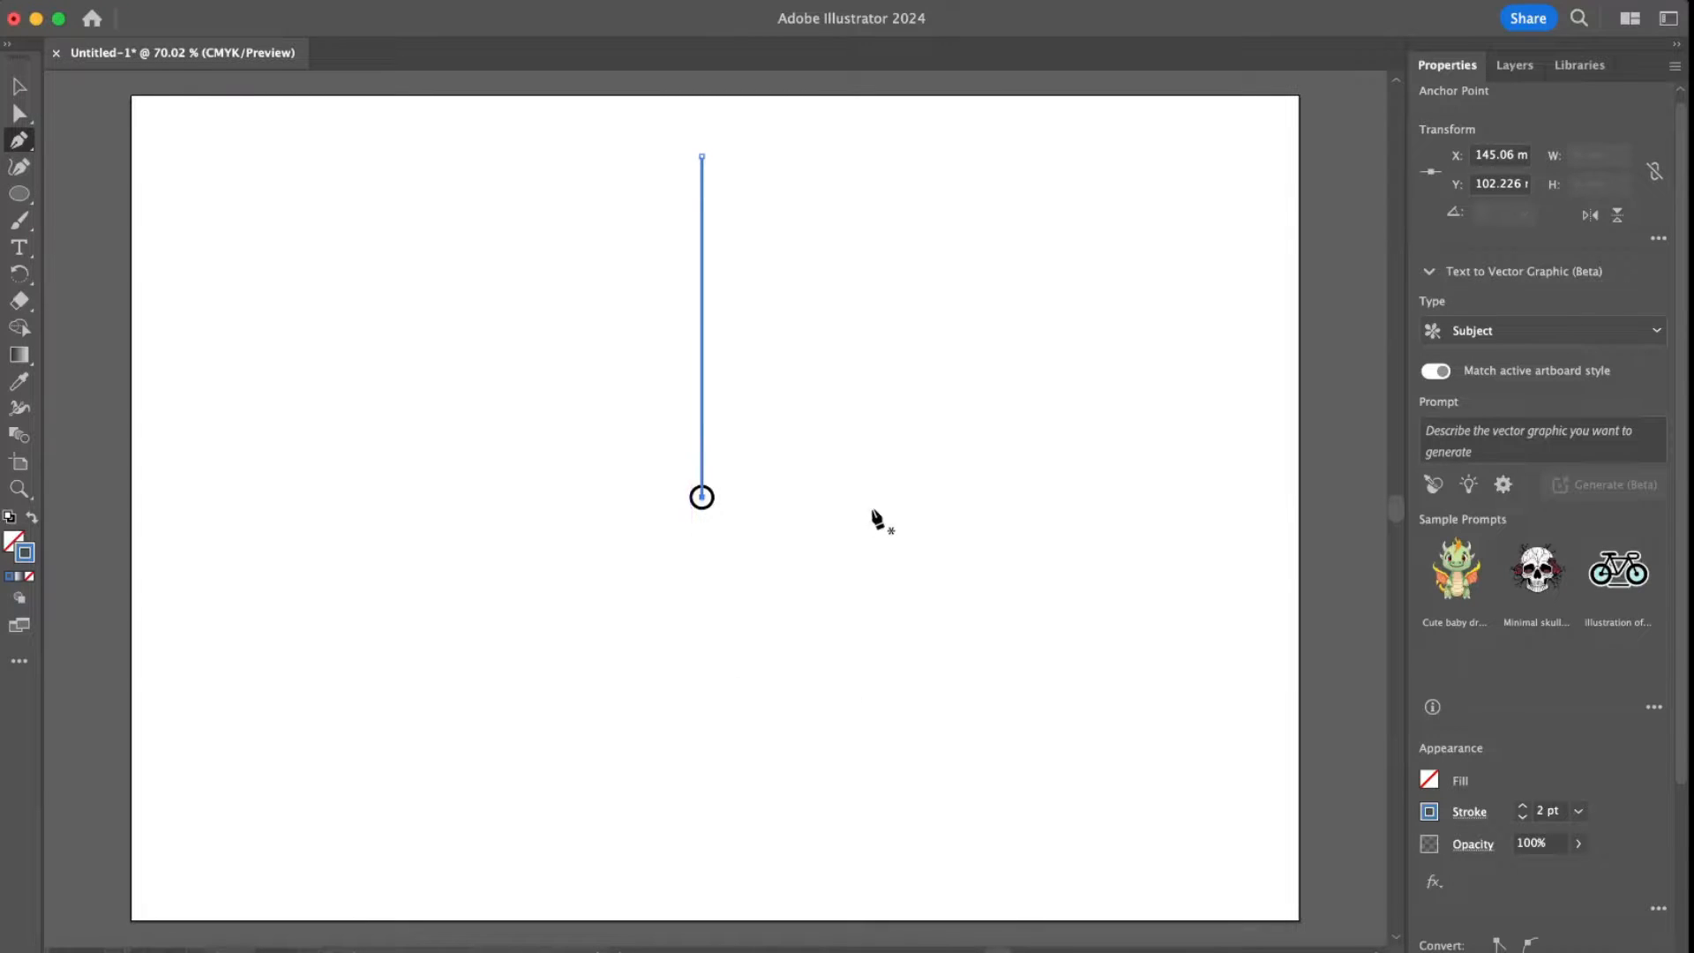
- Thicken the blue vertical line to a stroke weight of 7 pt
left_click(20, 88)
left_click(691, 231)
left_click(704, 273)
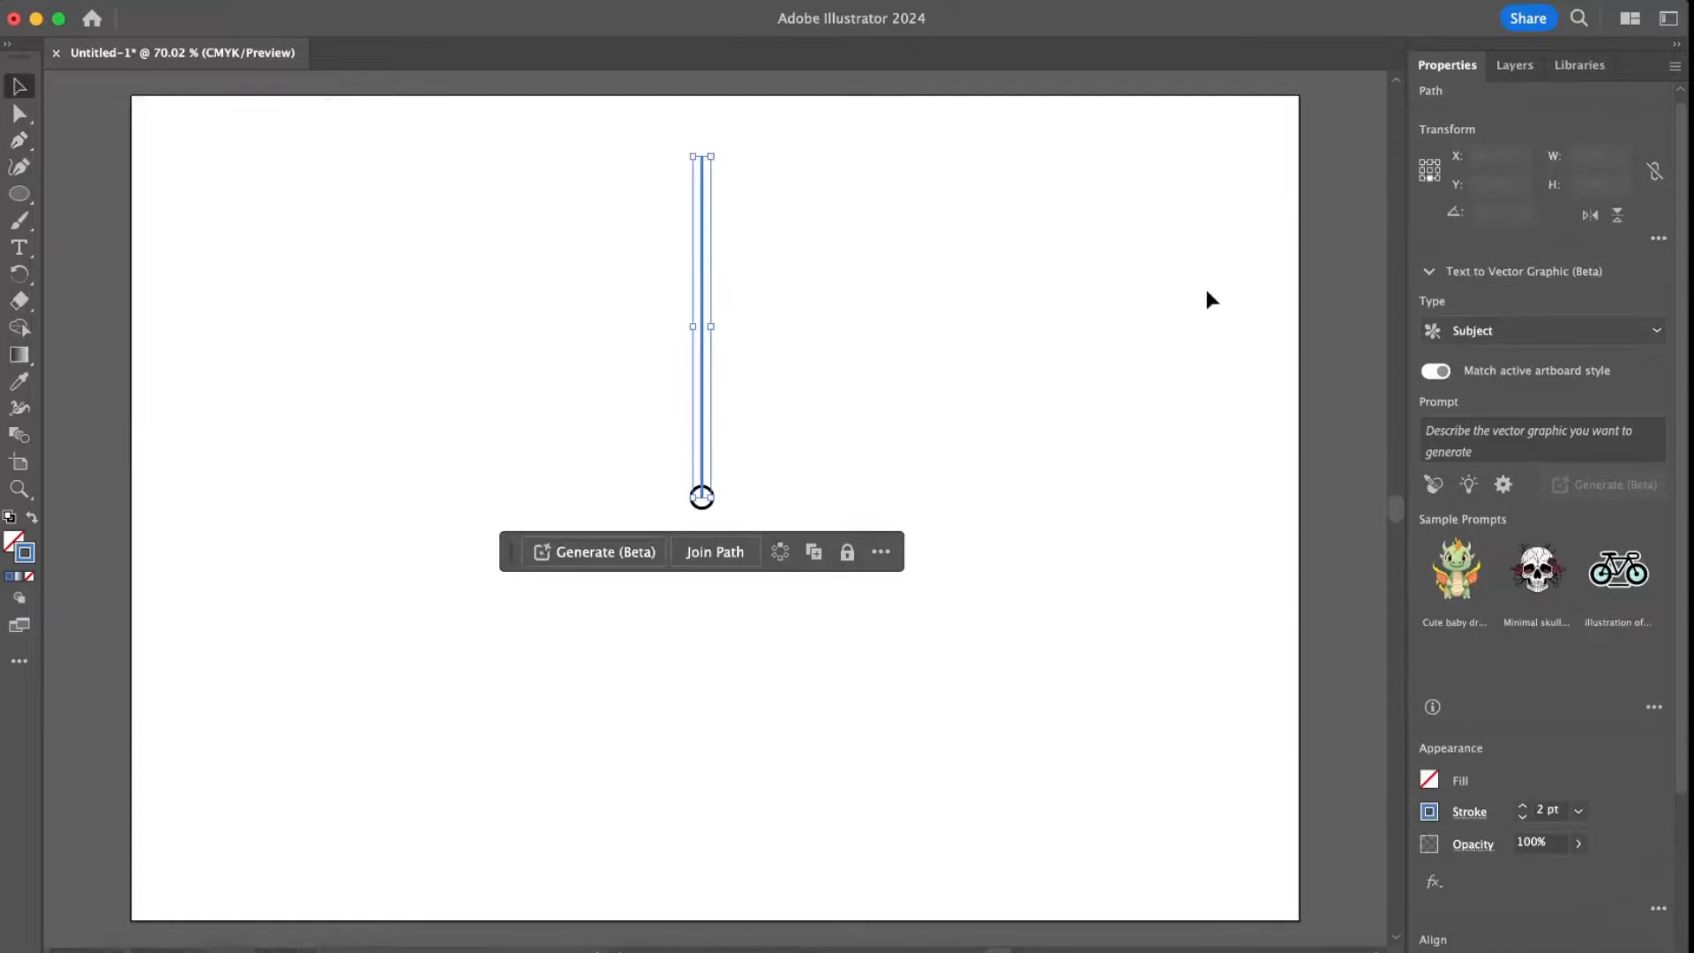
left_click(1525, 809)
left_click(1525, 808)
left_click(1524, 808)
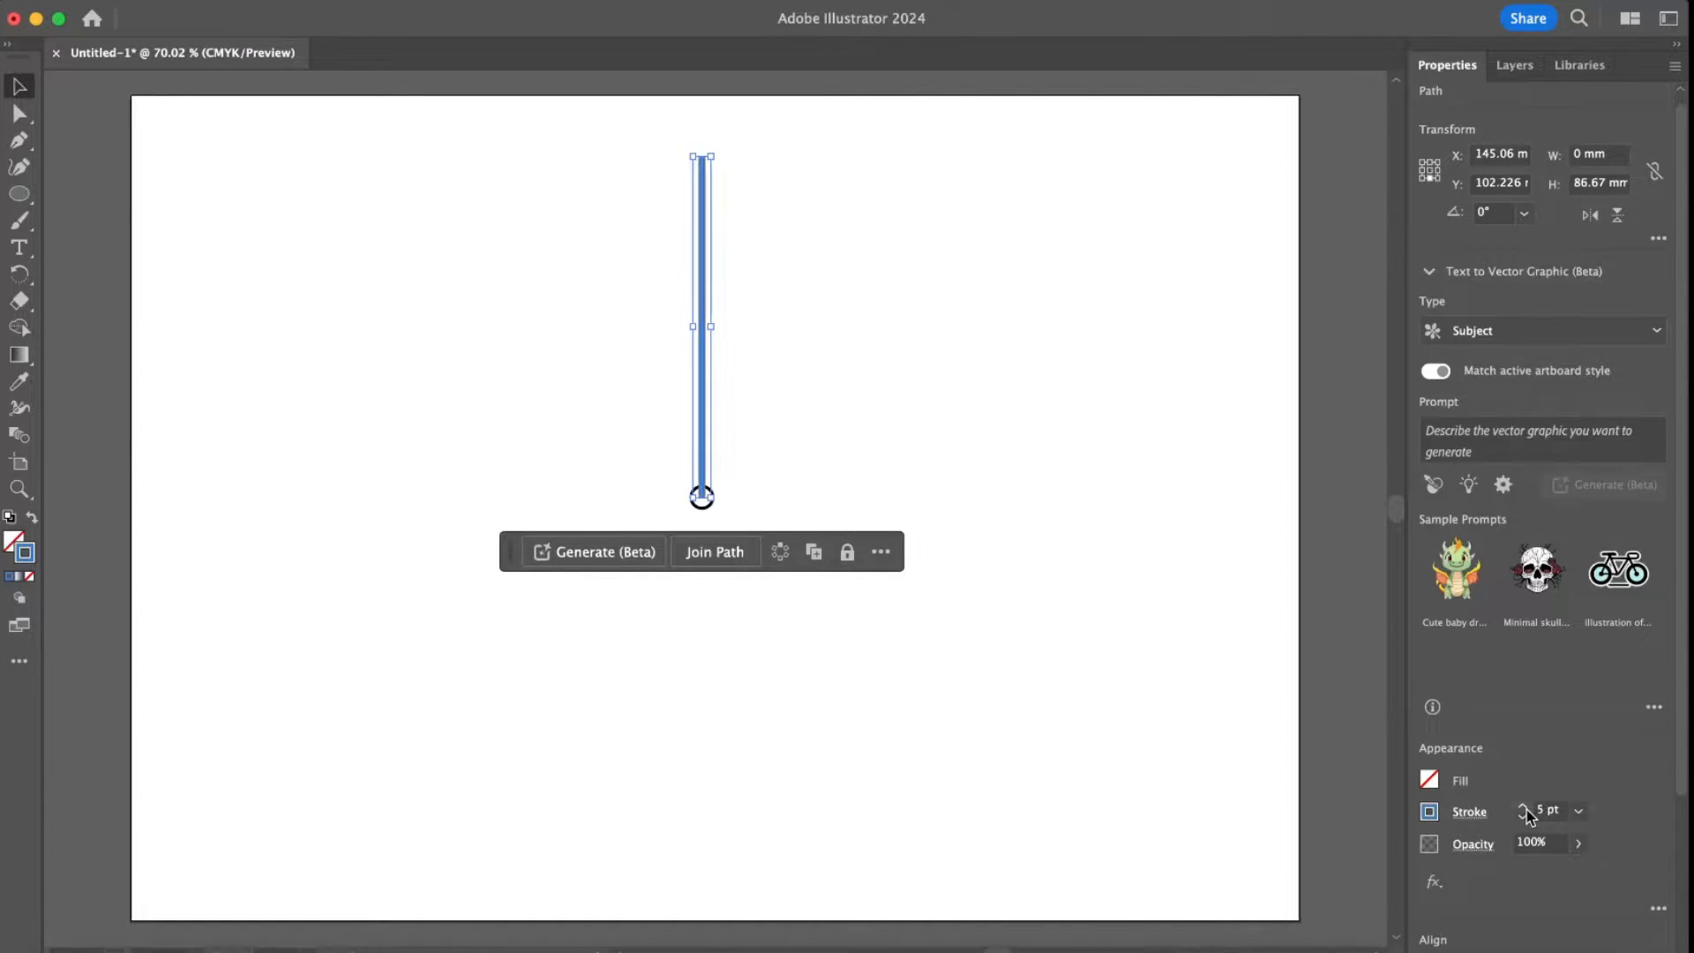
left_click(1038, 620)
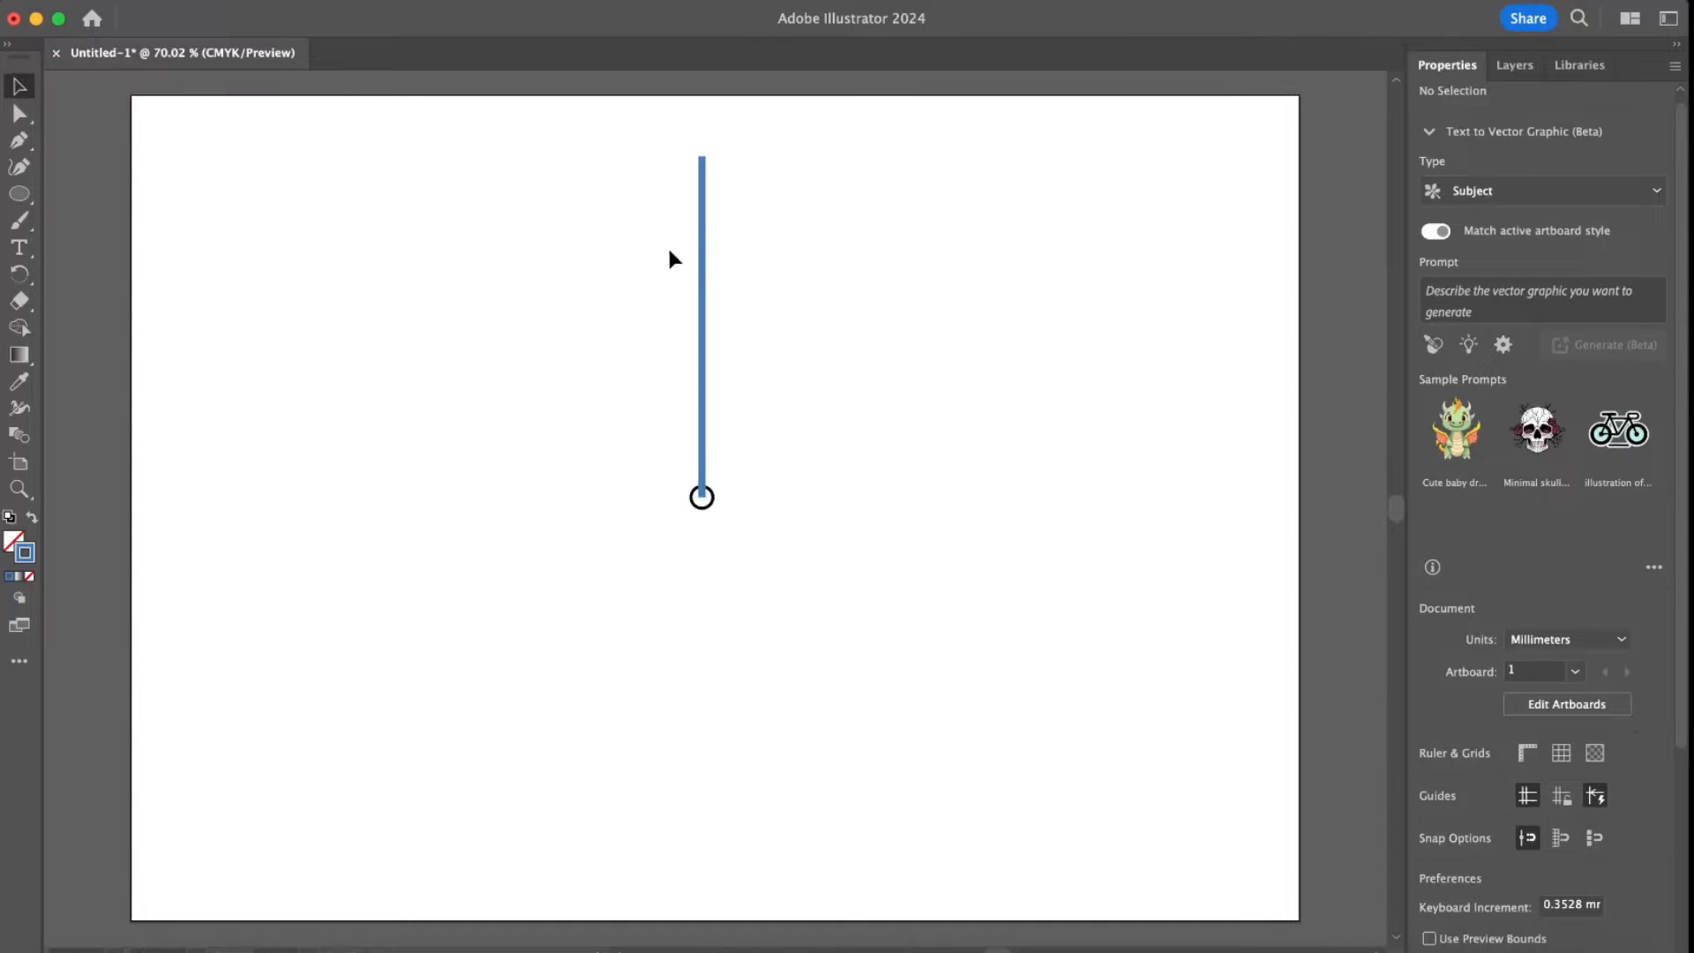
left_click(705, 322)
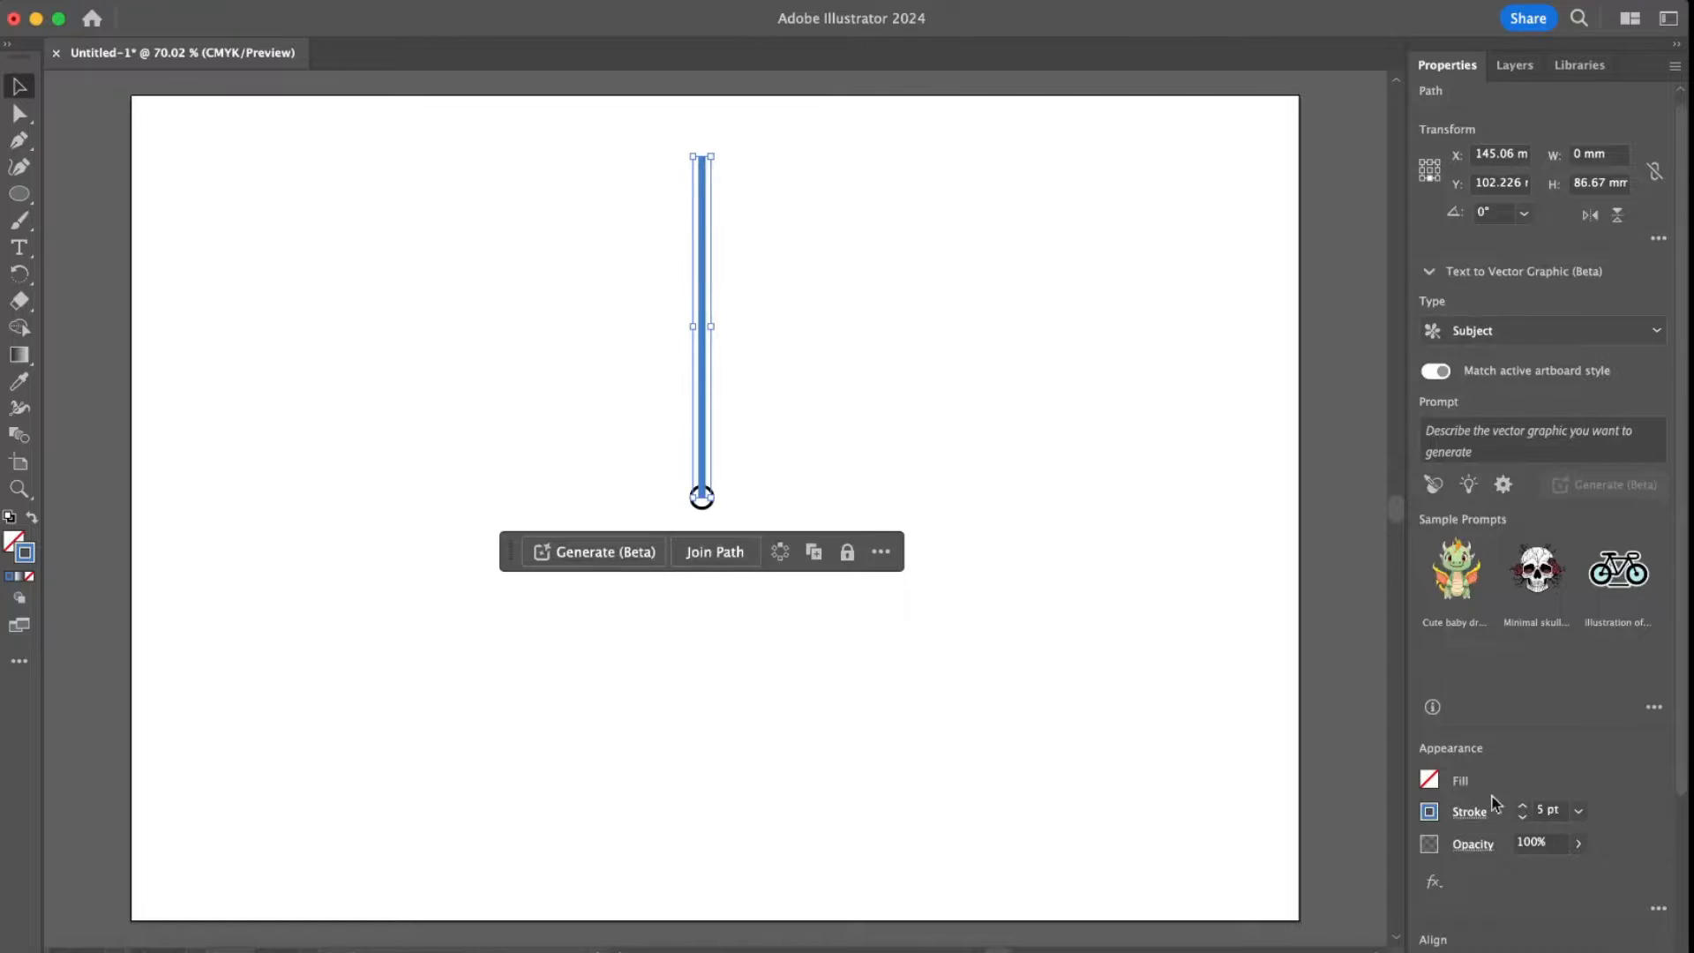
left_click(624, 389)
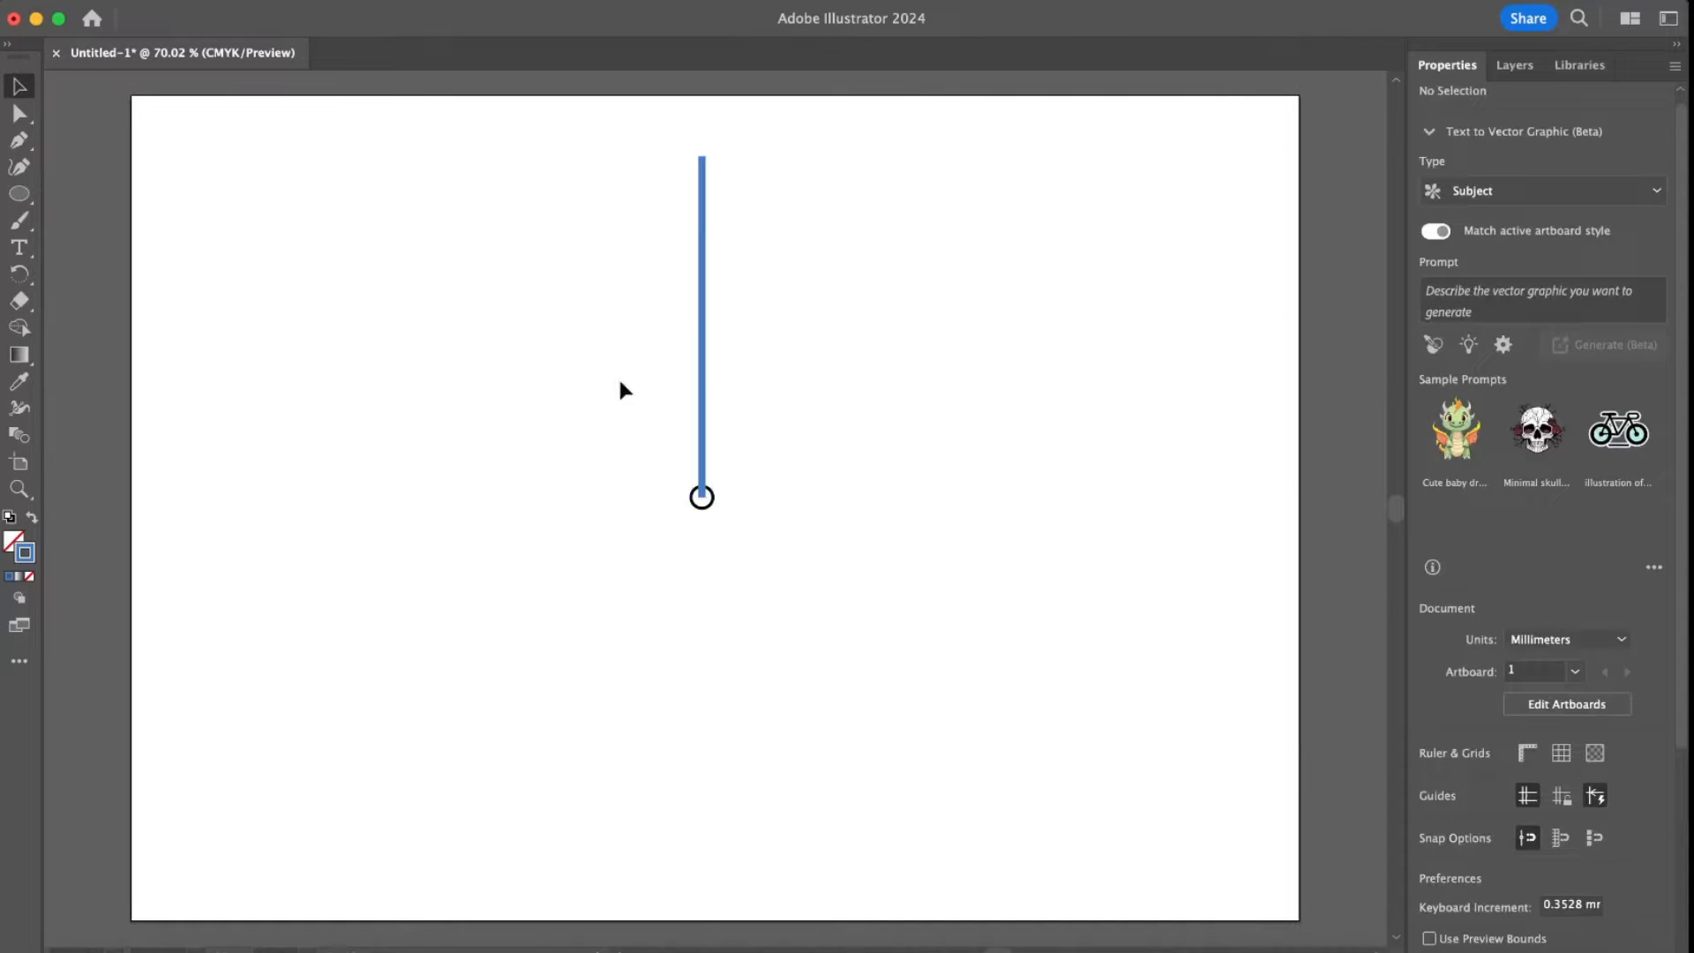
left_click(705, 382)
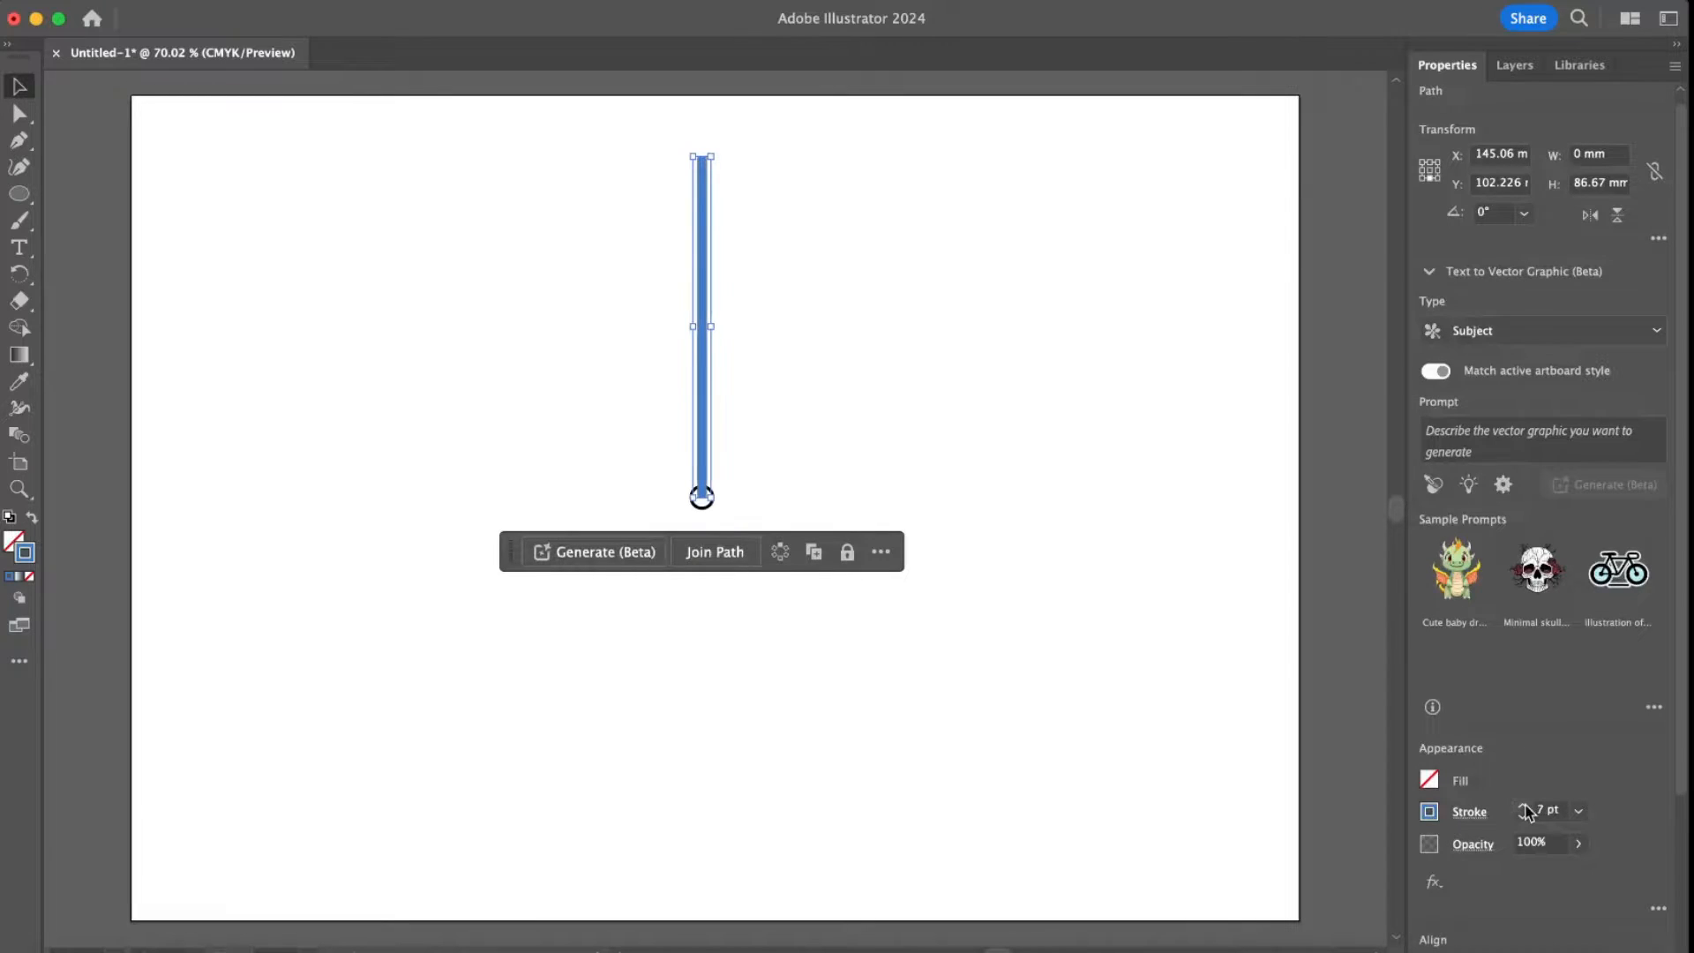
left_click(1002, 528)
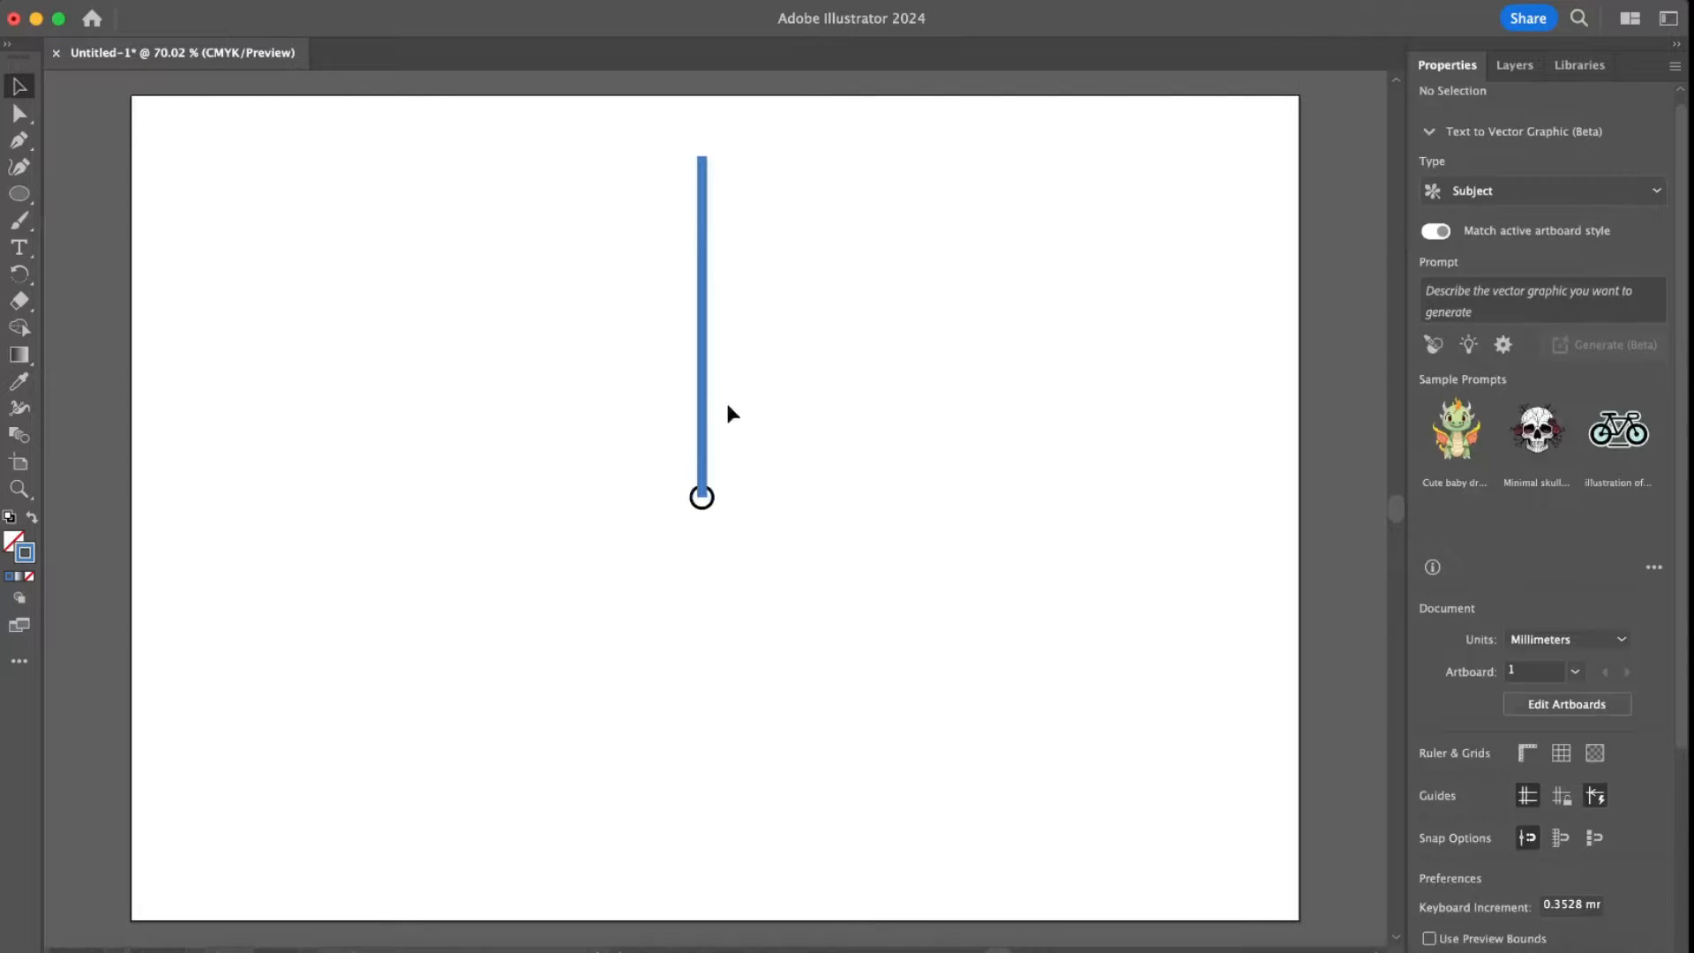
left_click(704, 407)
left_click(760, 367)
- Reorder the objects in Layer 1 so that the blue line's path lies beneath the circle
left_click(1511, 70)
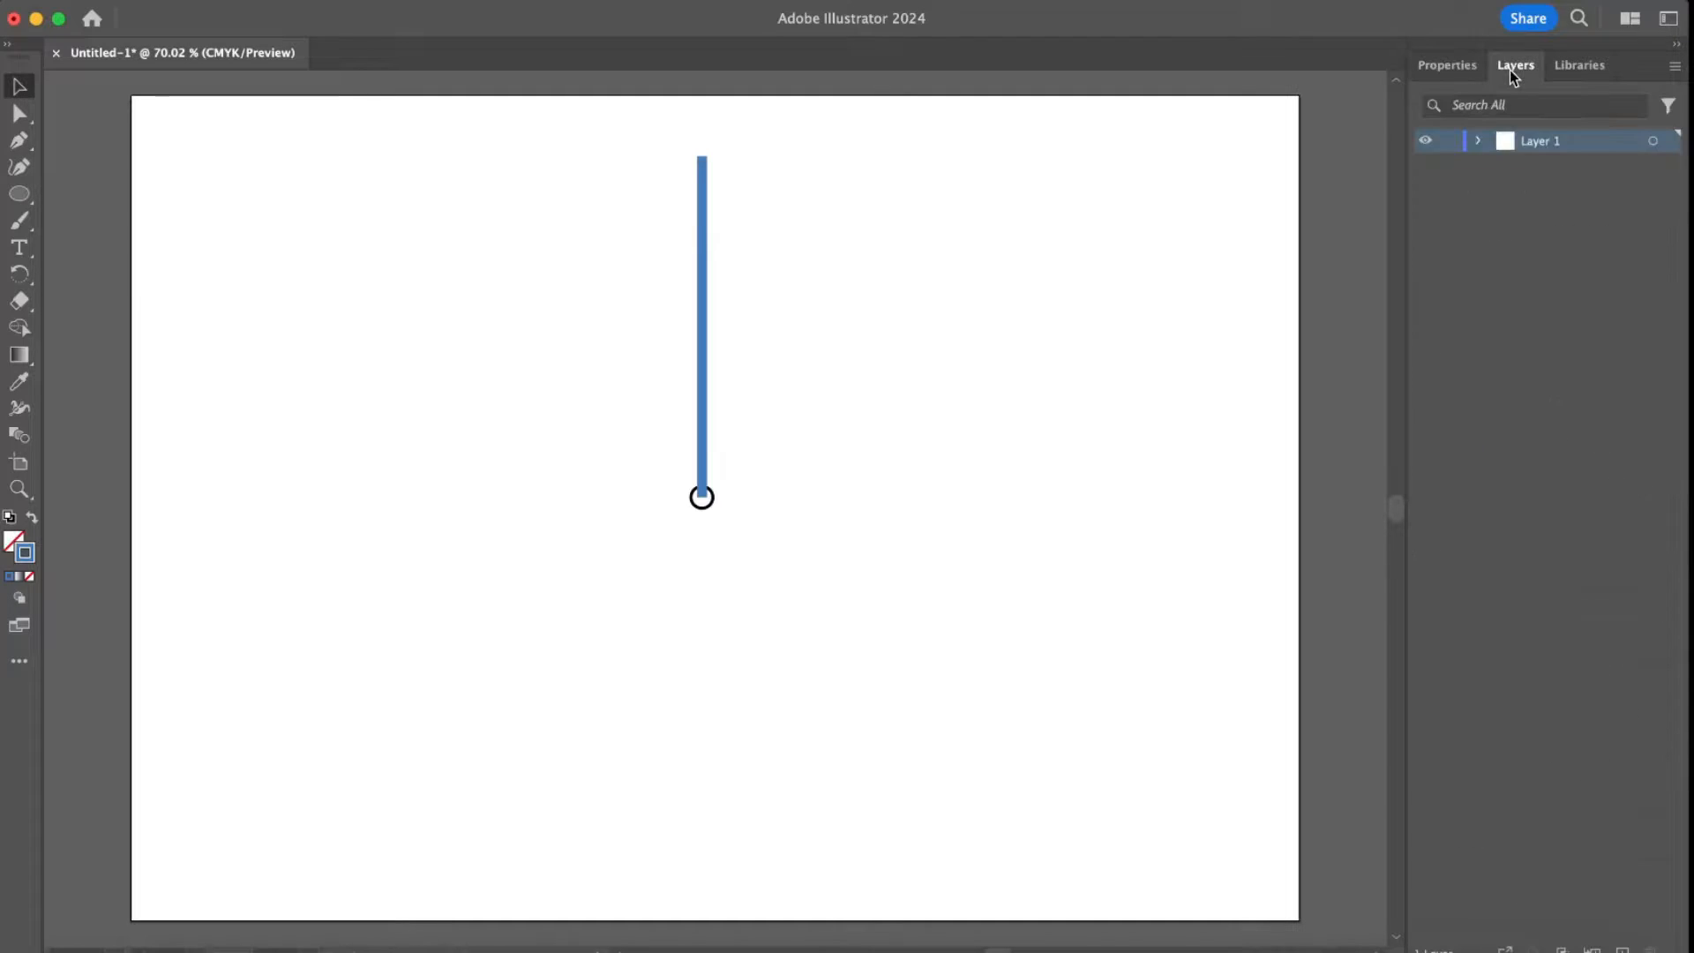
left_click(1479, 142)
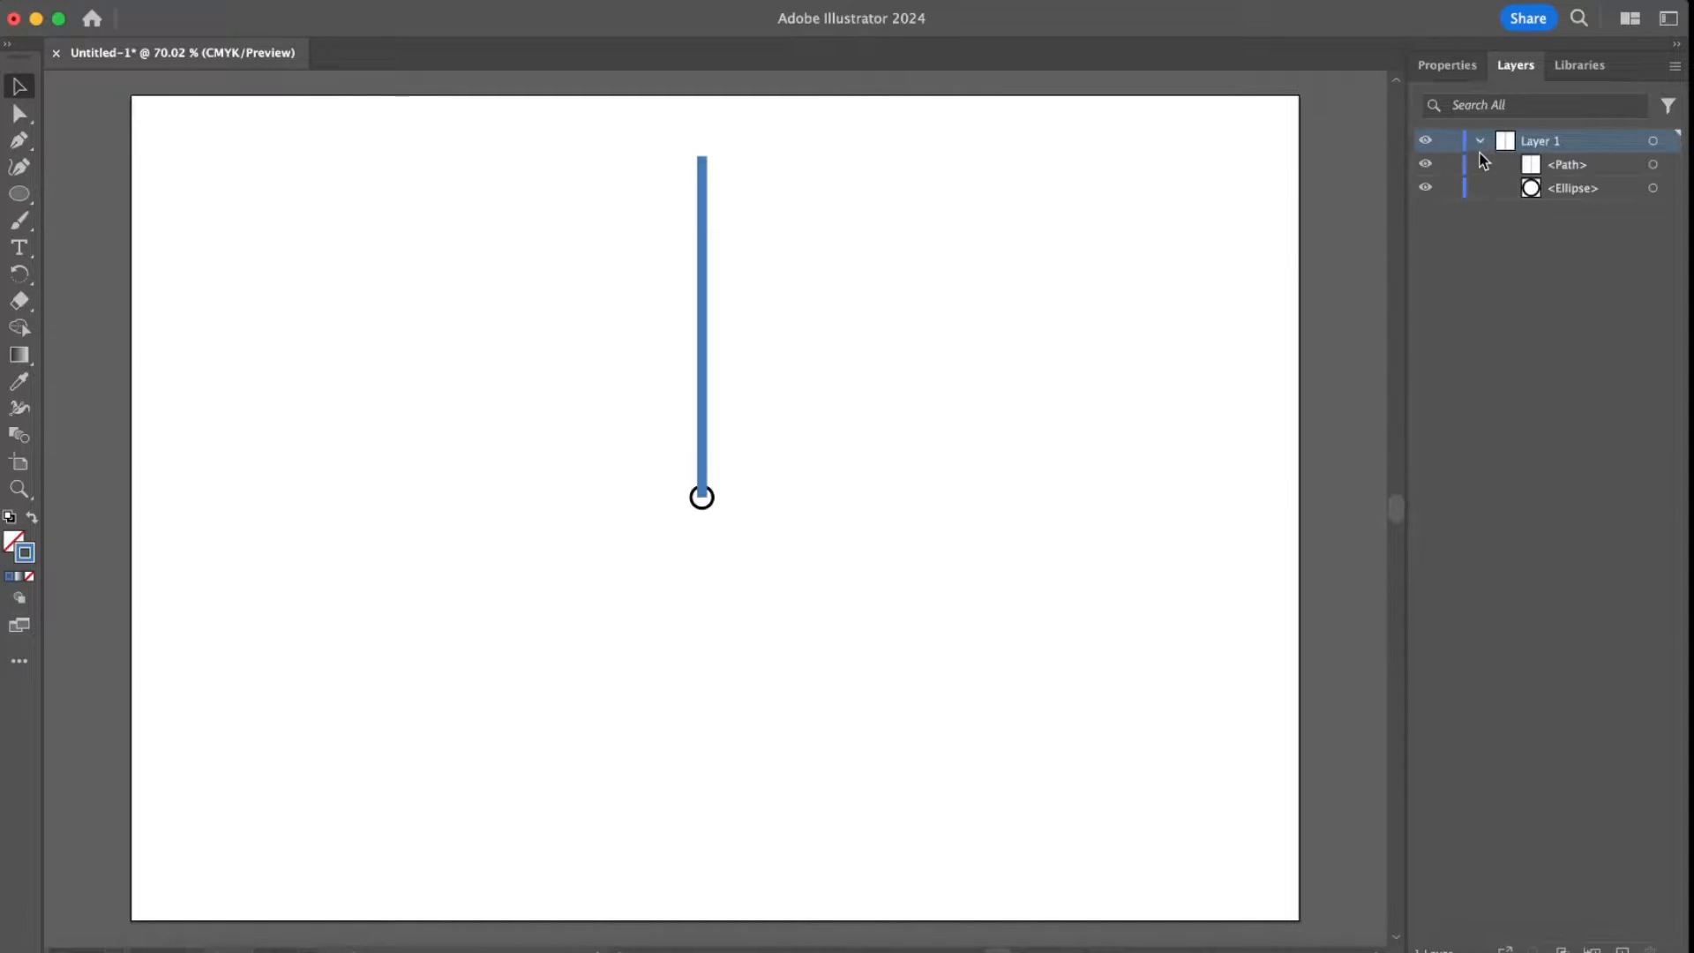
left_click(1585, 170)
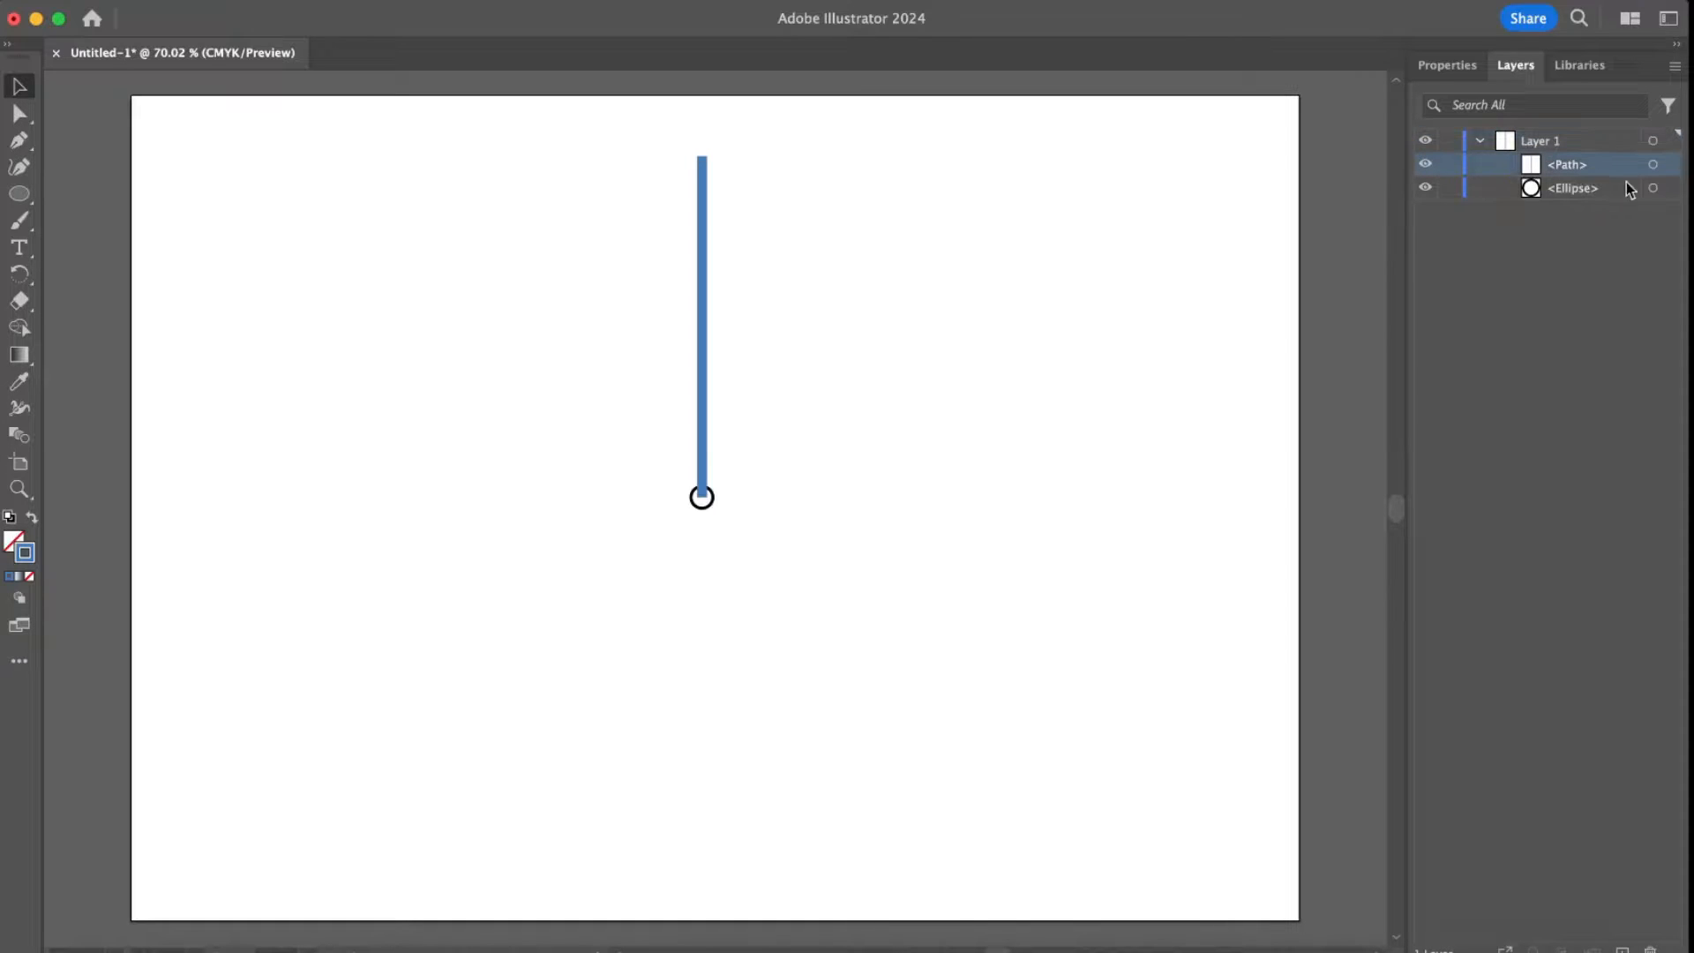
left_click_drag(1590, 164, 1596, 196)
left_click_drag(1595, 197, 1596, 199)
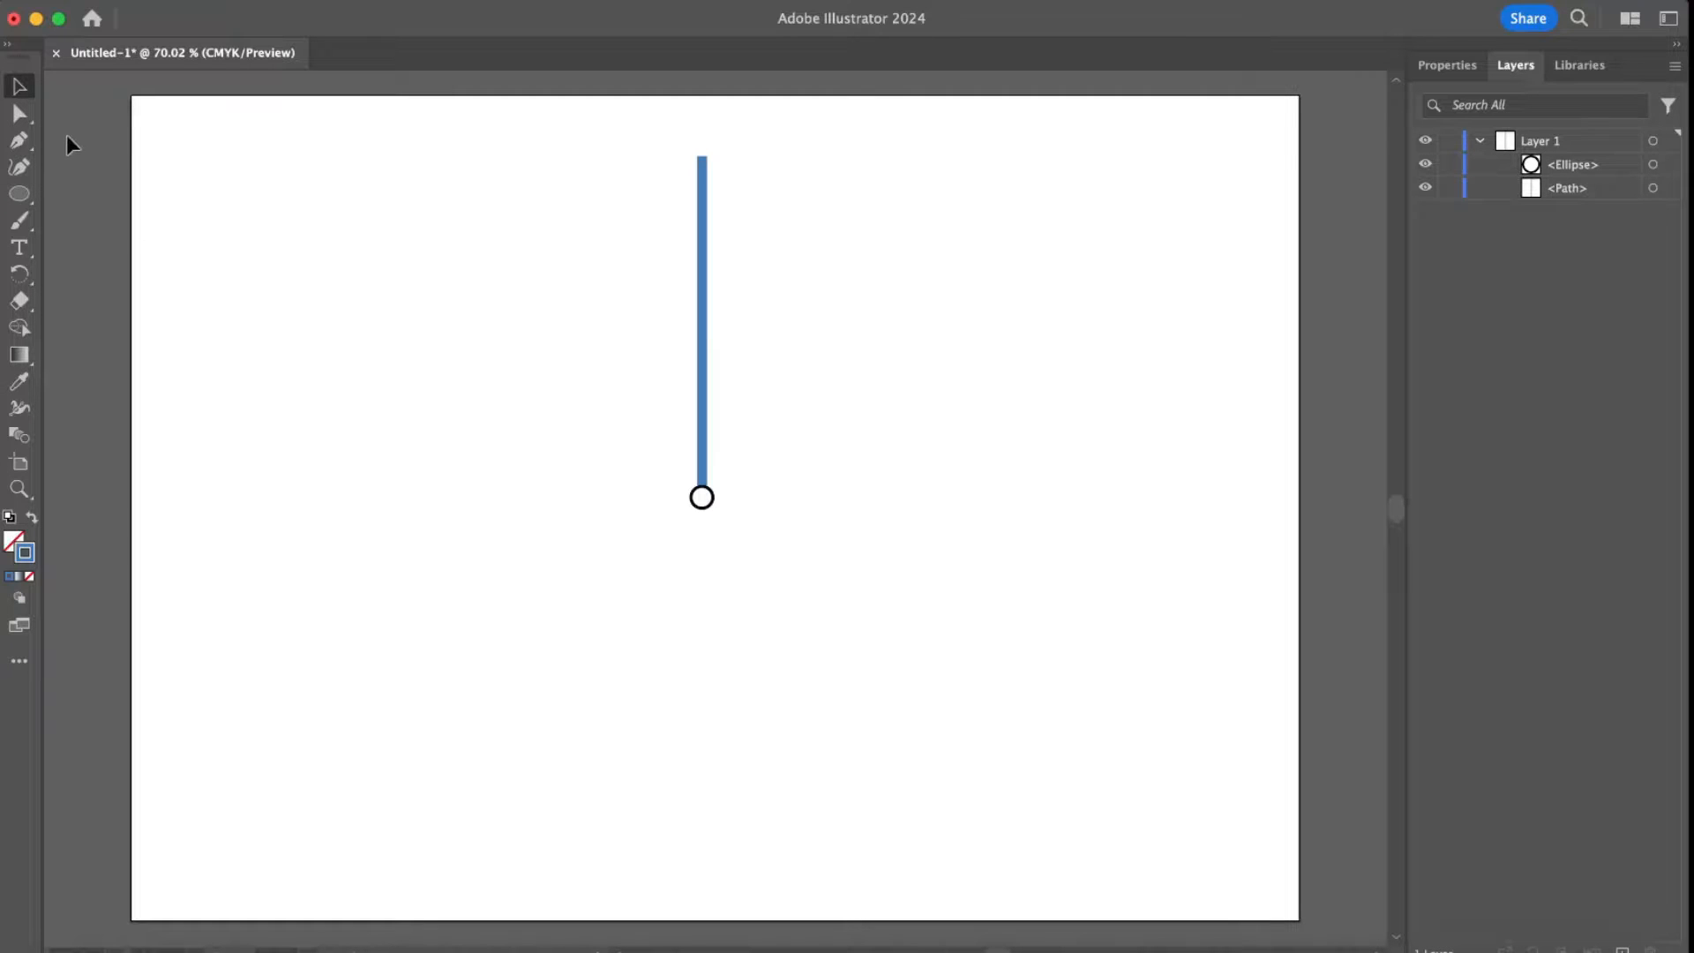
- Extend the blue line's lower end straight down through the circle to near the artboard's lower edge
left_click(19, 113)
left_click(703, 292)
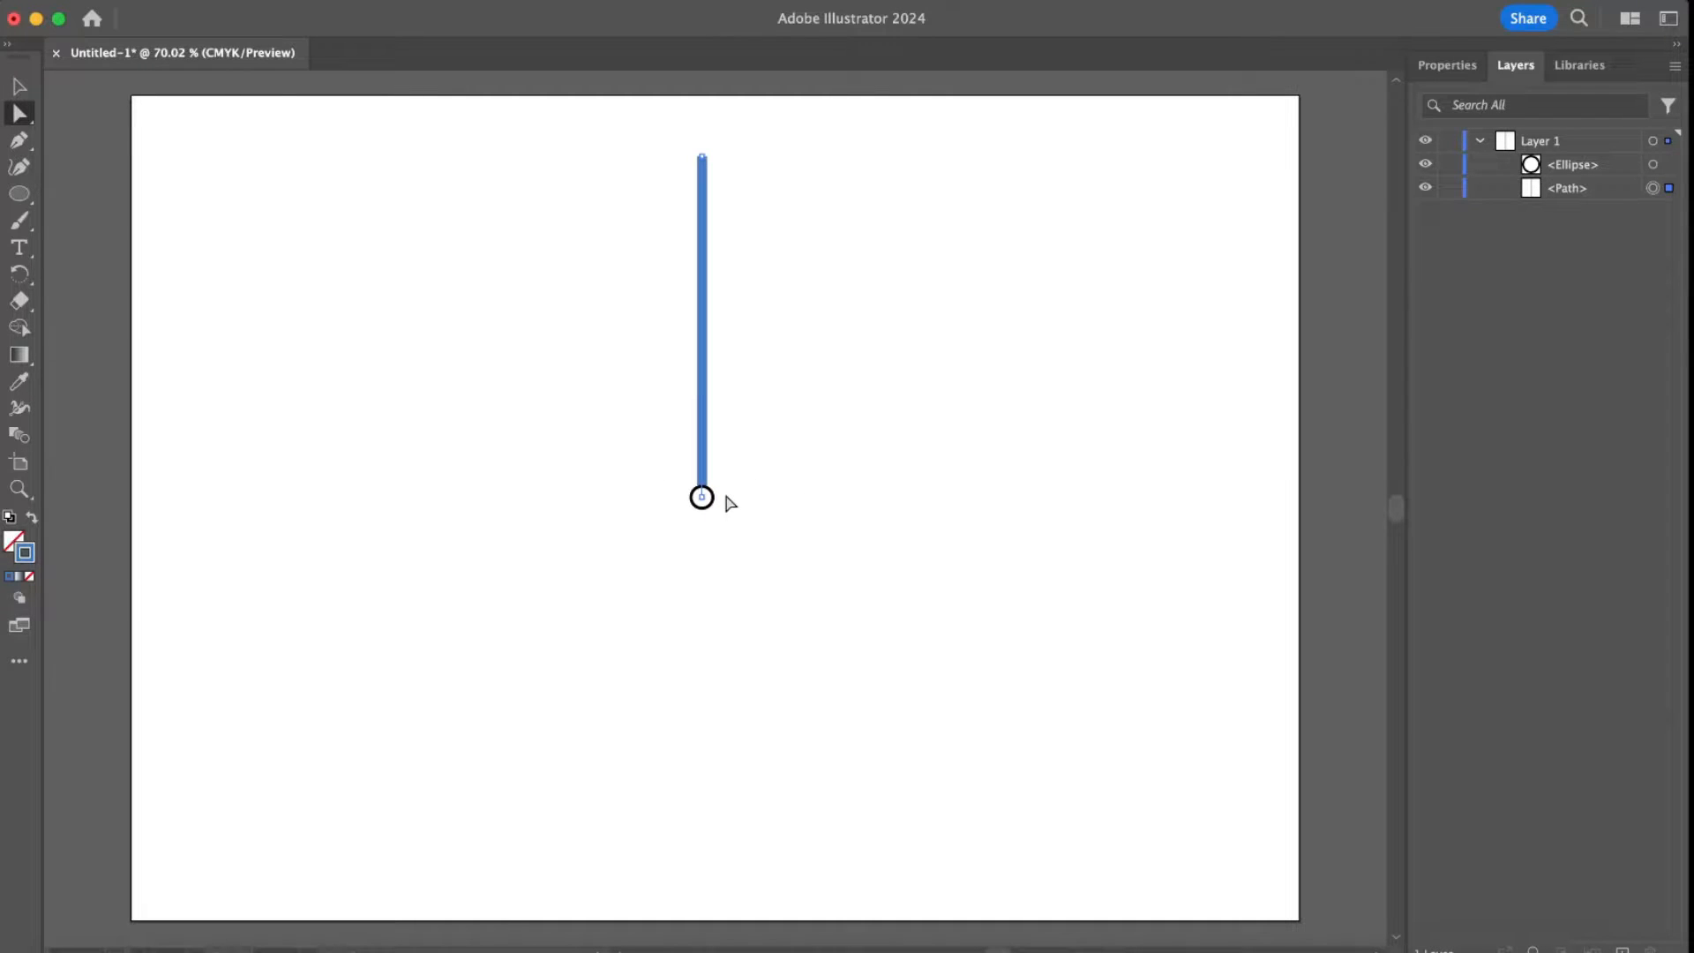
left_click(18, 80)
left_click(53, 118)
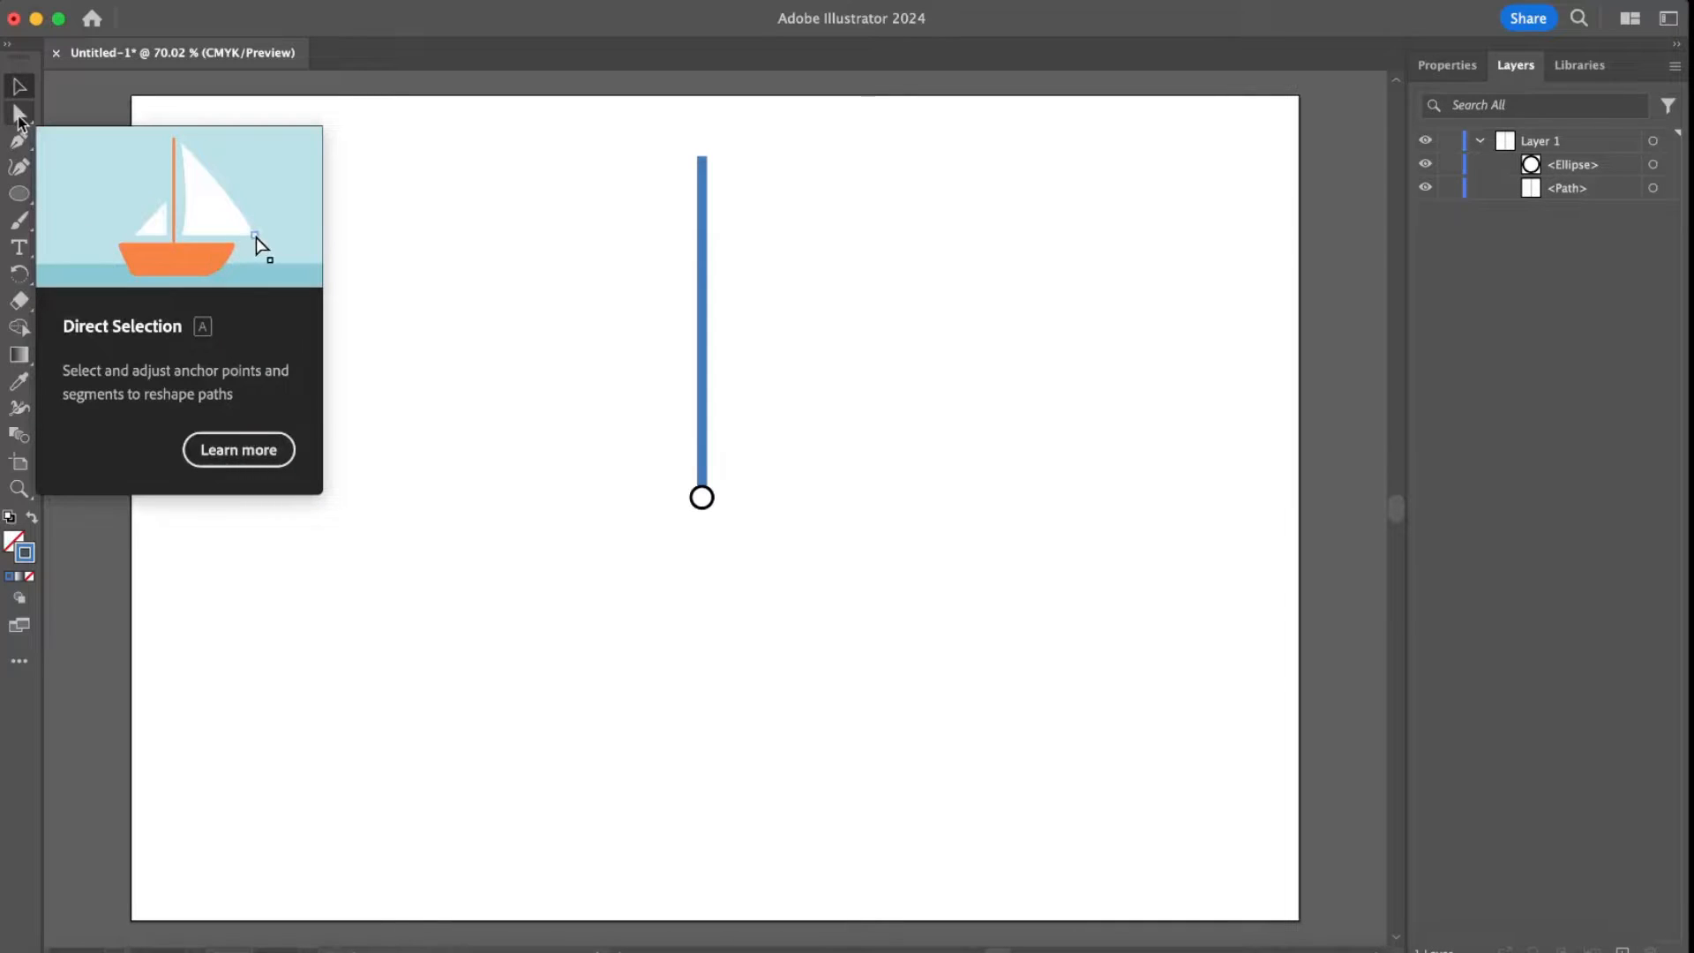
left_click(18, 113)
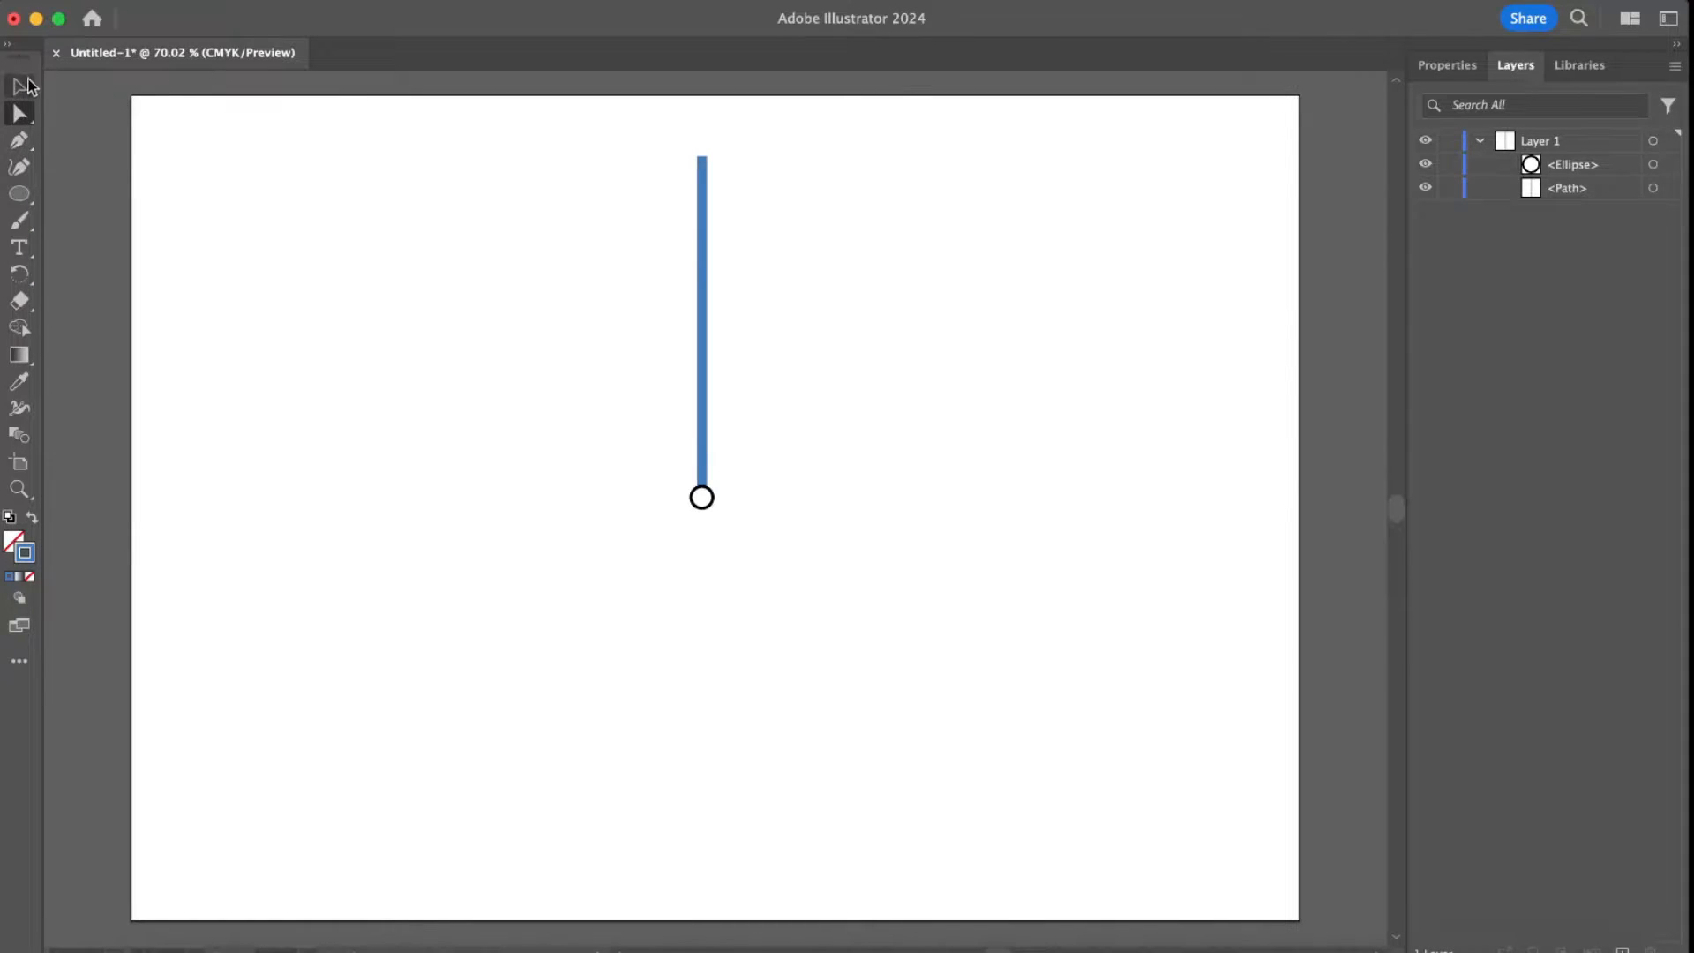
left_click(703, 504)
left_click(706, 503)
left_click_drag(704, 499, 702, 854)
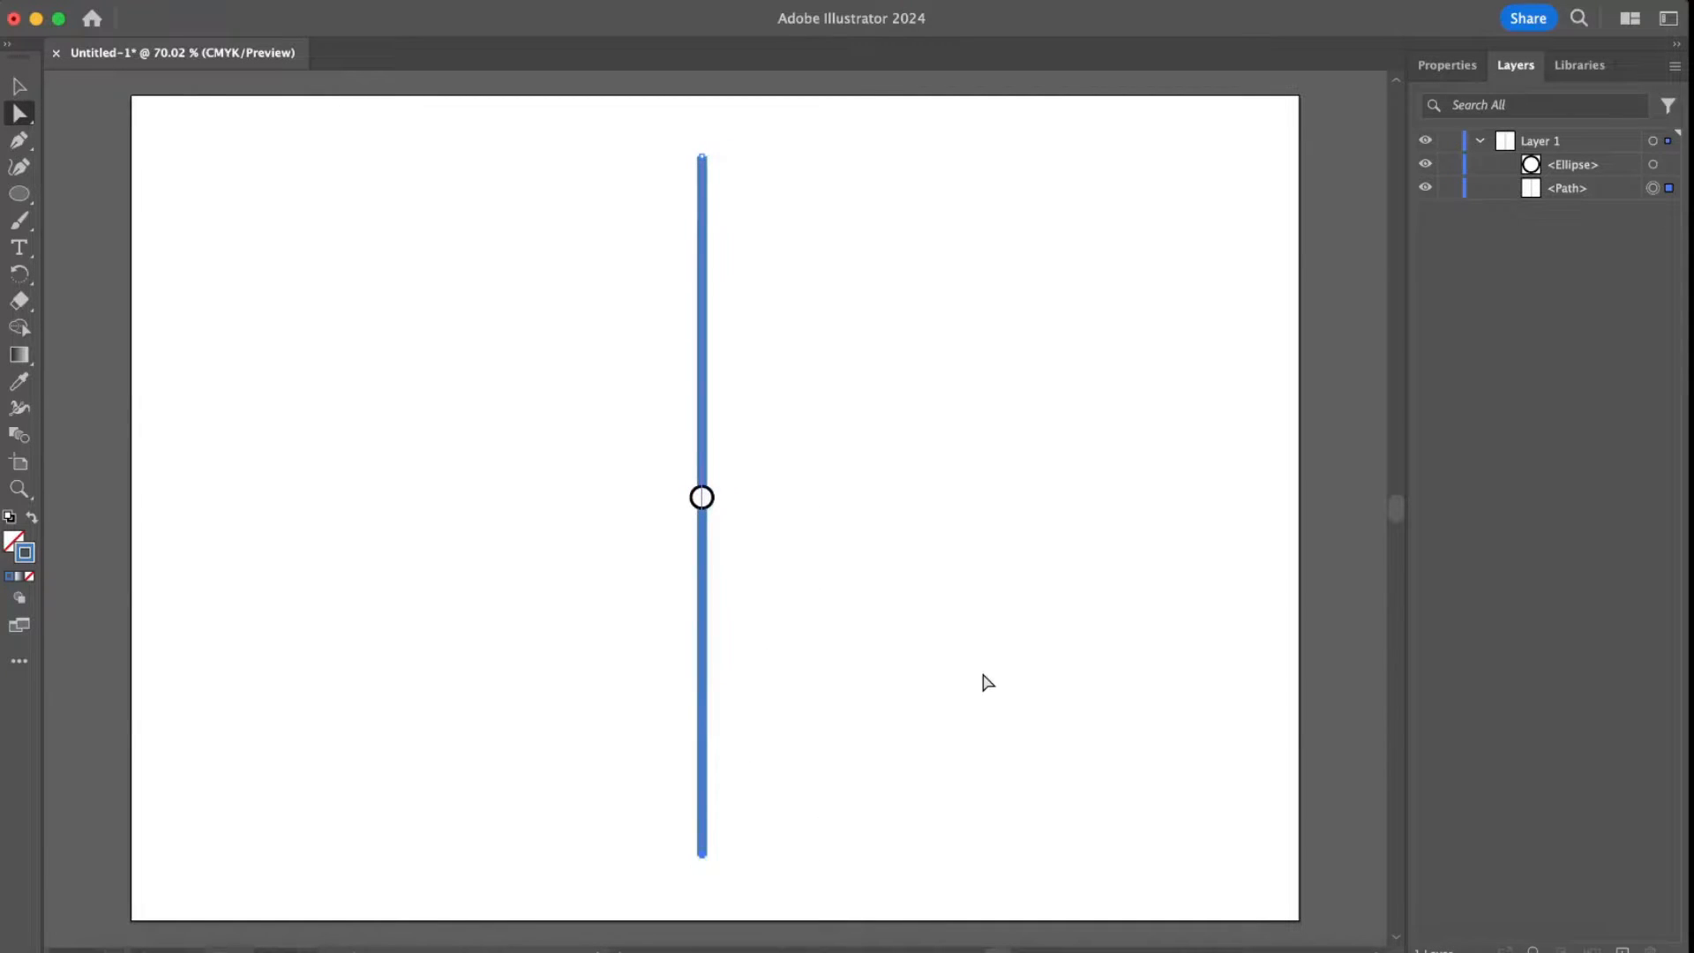
left_click(979, 680)
- Duplicate the station circle and centre the copy on the blue line's upper end
left_click(19, 85)
left_click(702, 497)
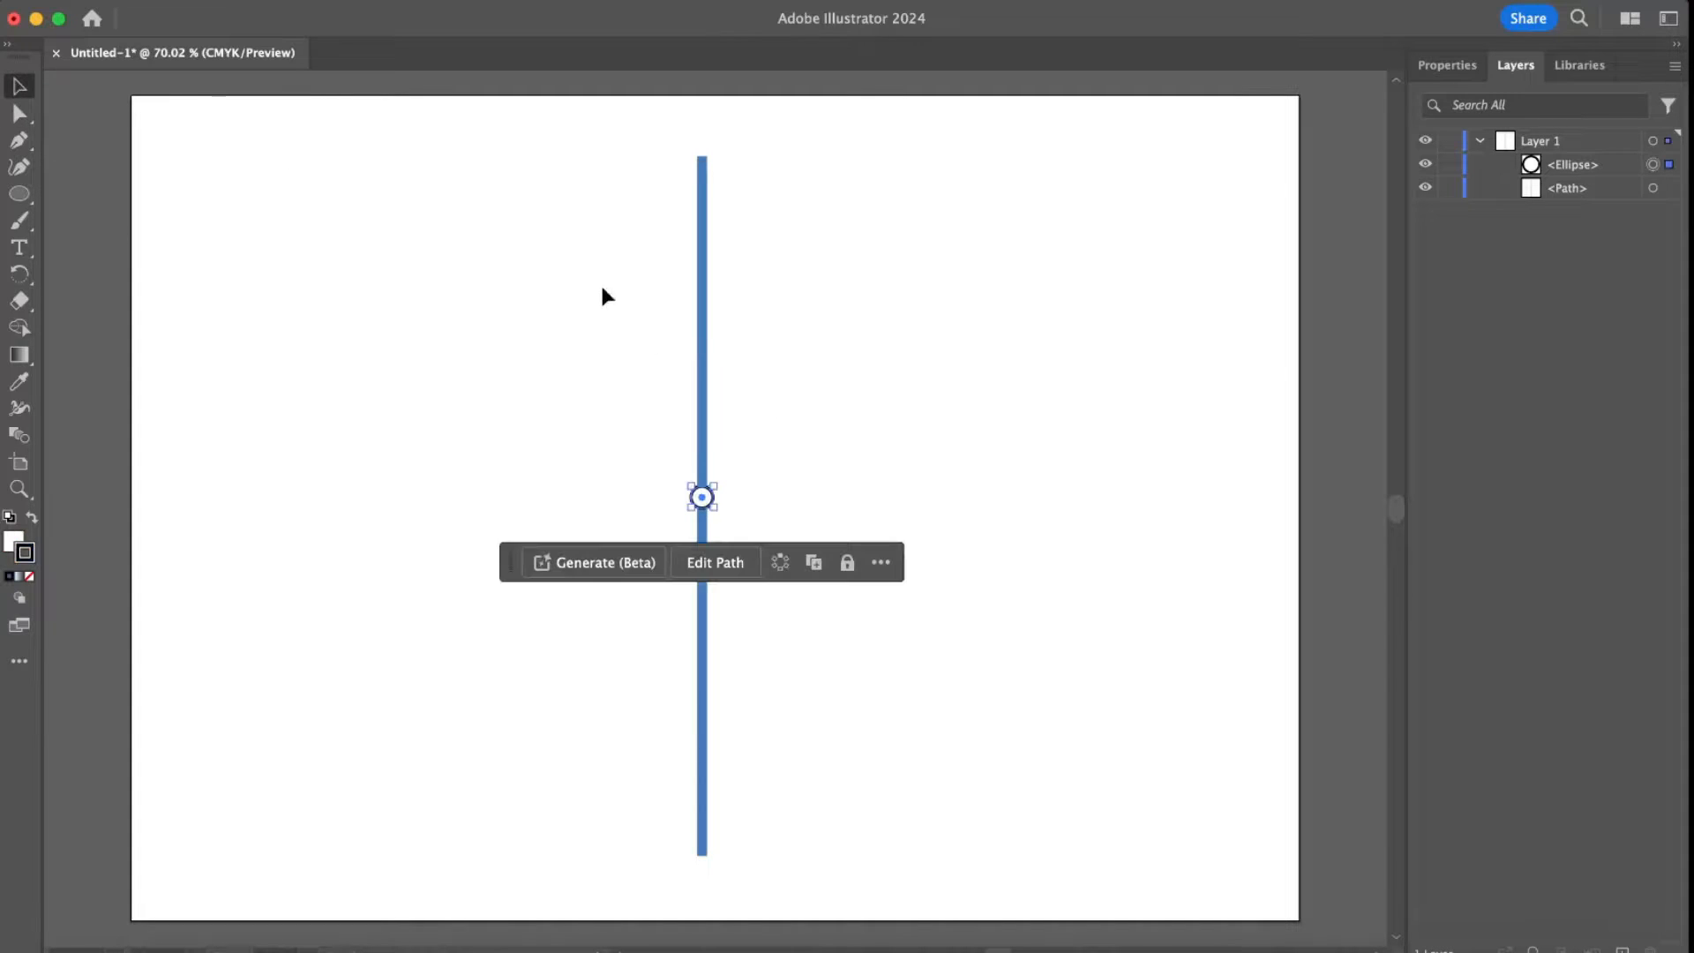
key("super+c")
key("super+v")
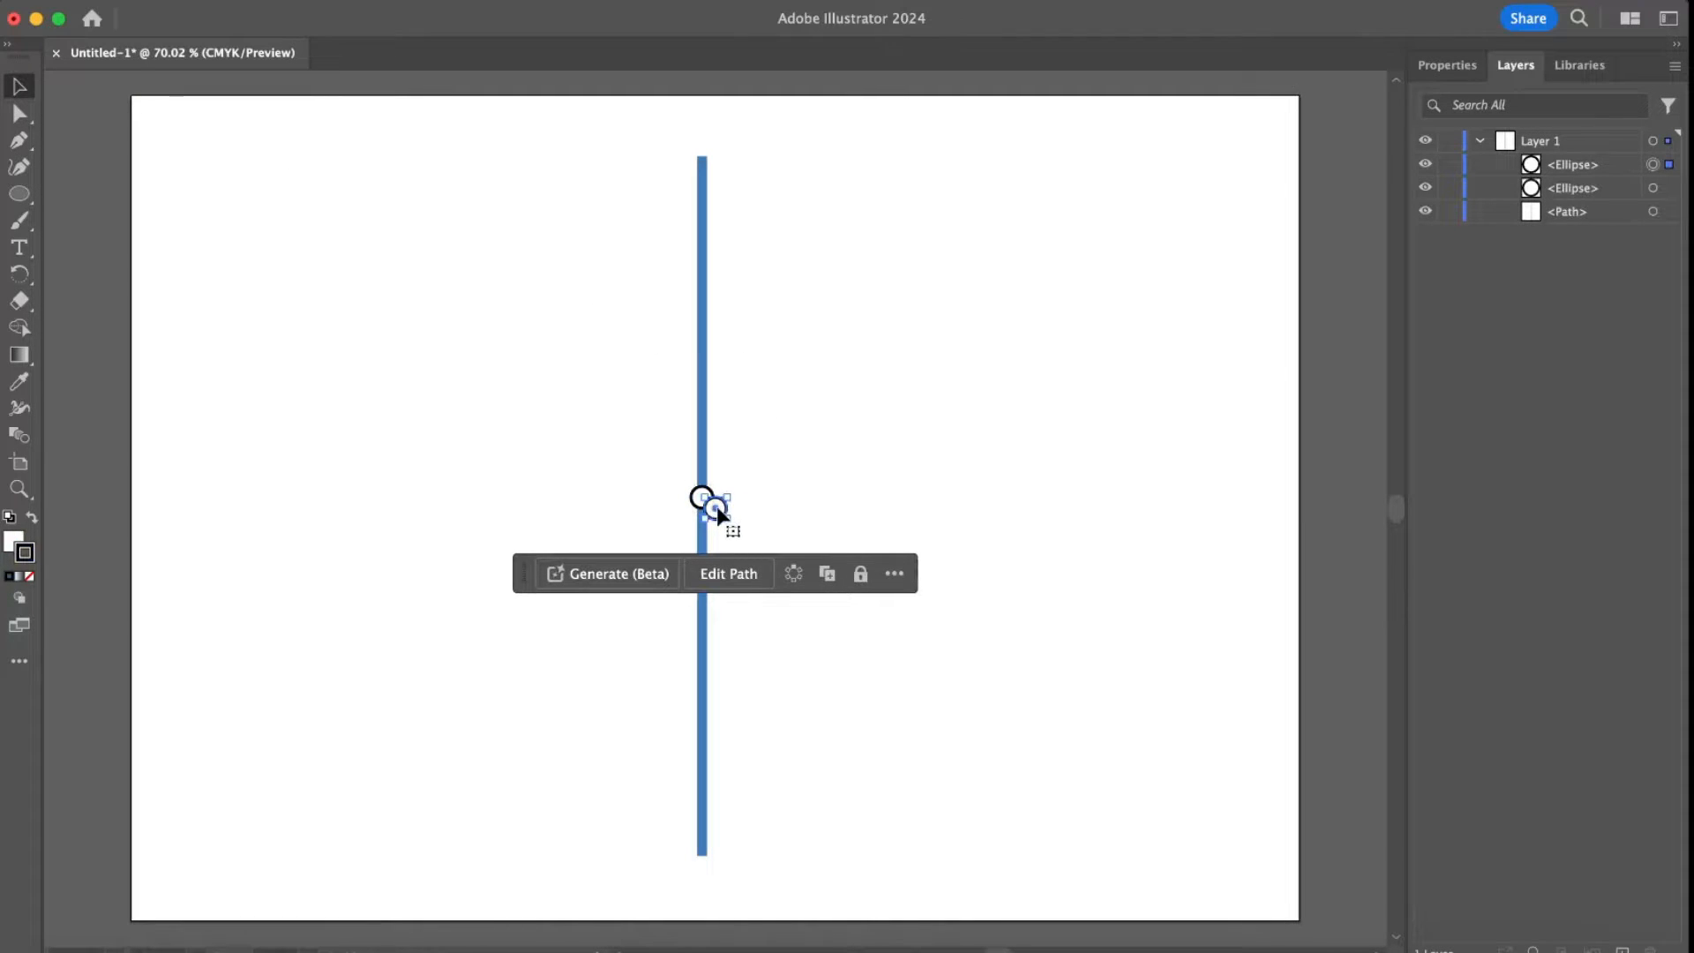
left_click_drag(717, 512, 704, 161)
left_click(895, 191)
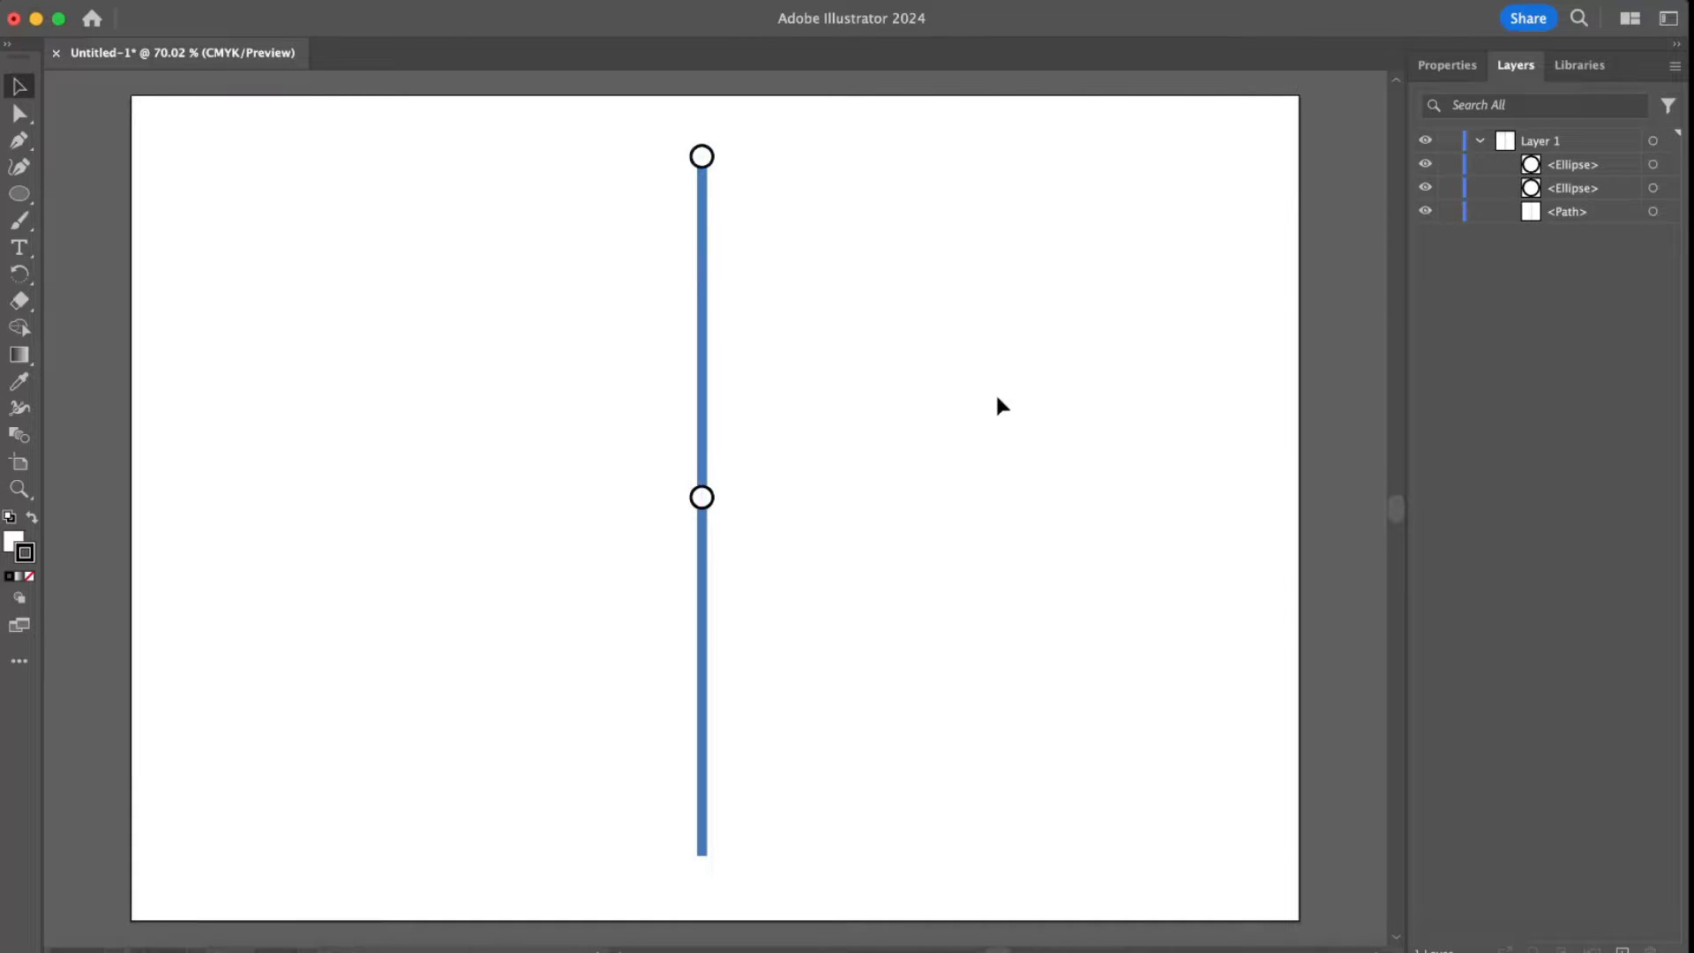
- Paste another copy of the station circle and centre it on the blue line's lower end
left_click(703, 148)
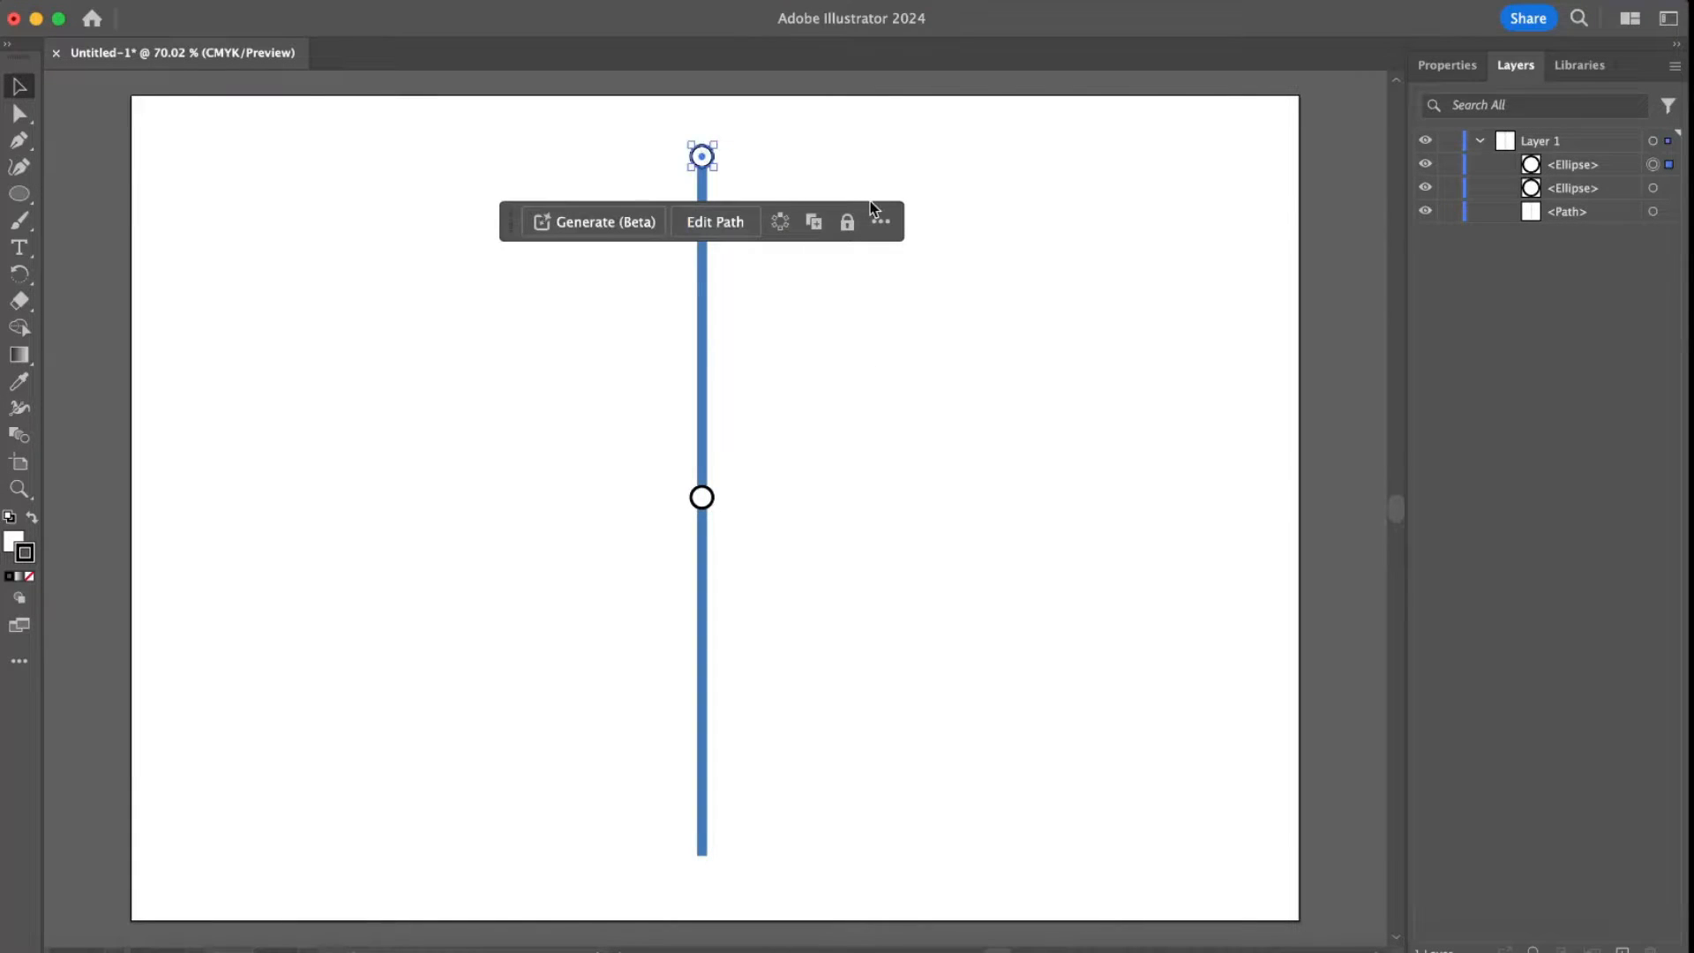
key("ctrl+v")
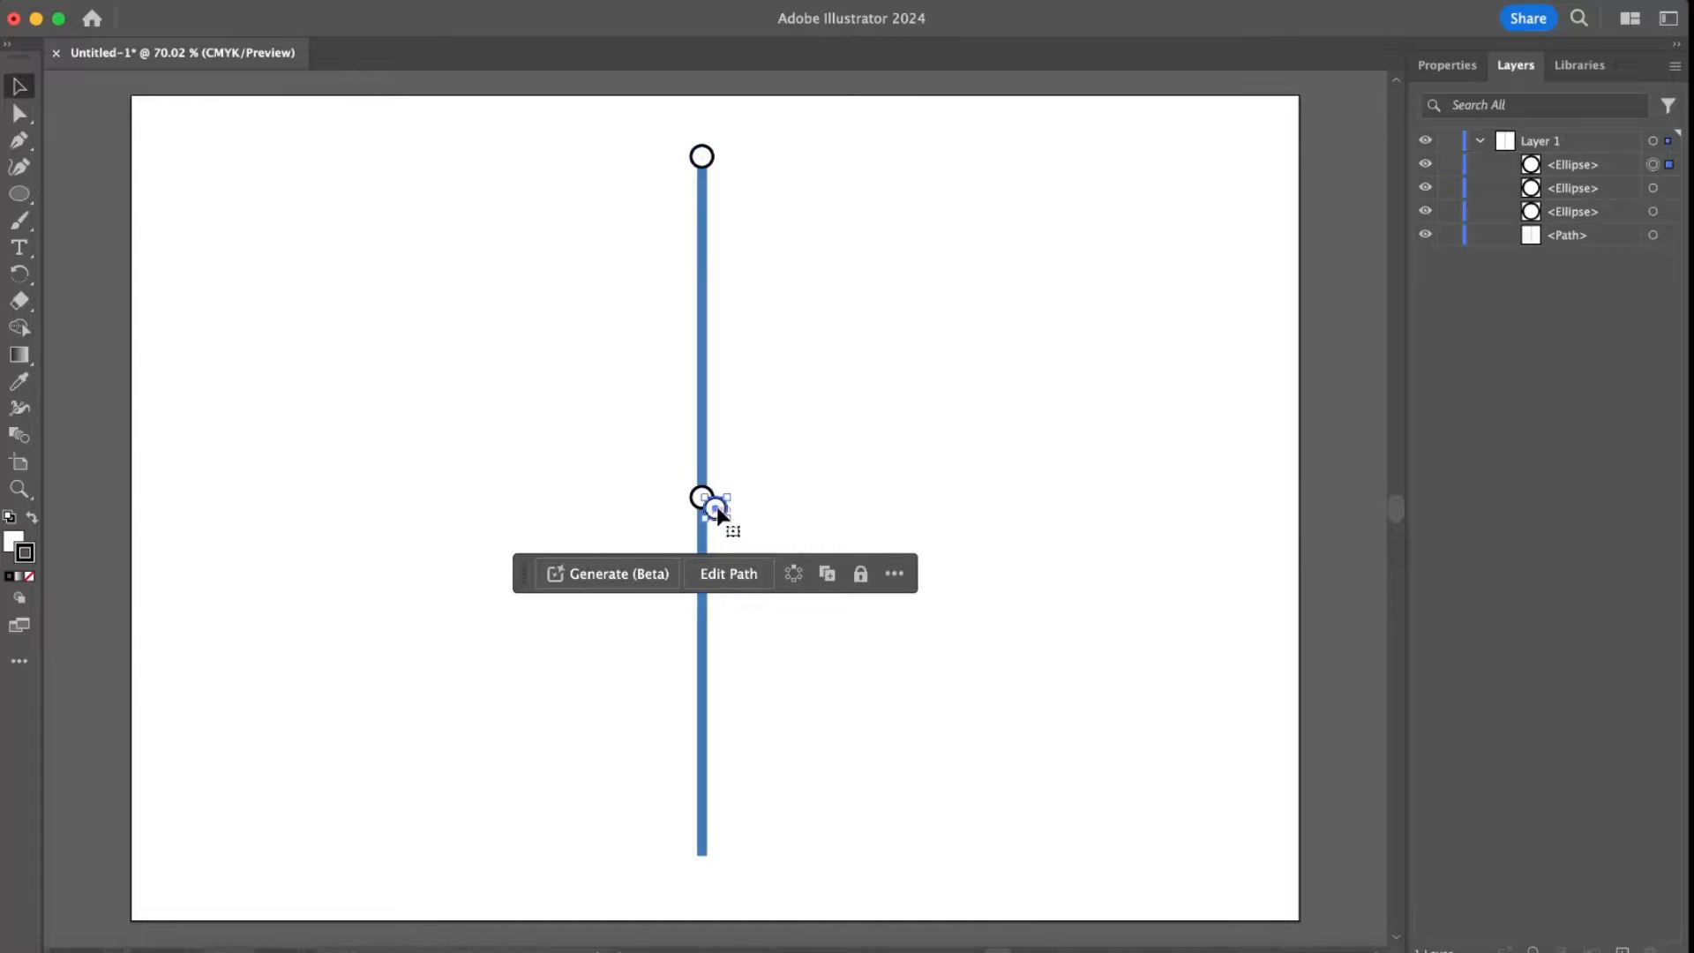
left_click_drag(718, 510, 702, 854)
left_click(881, 783)
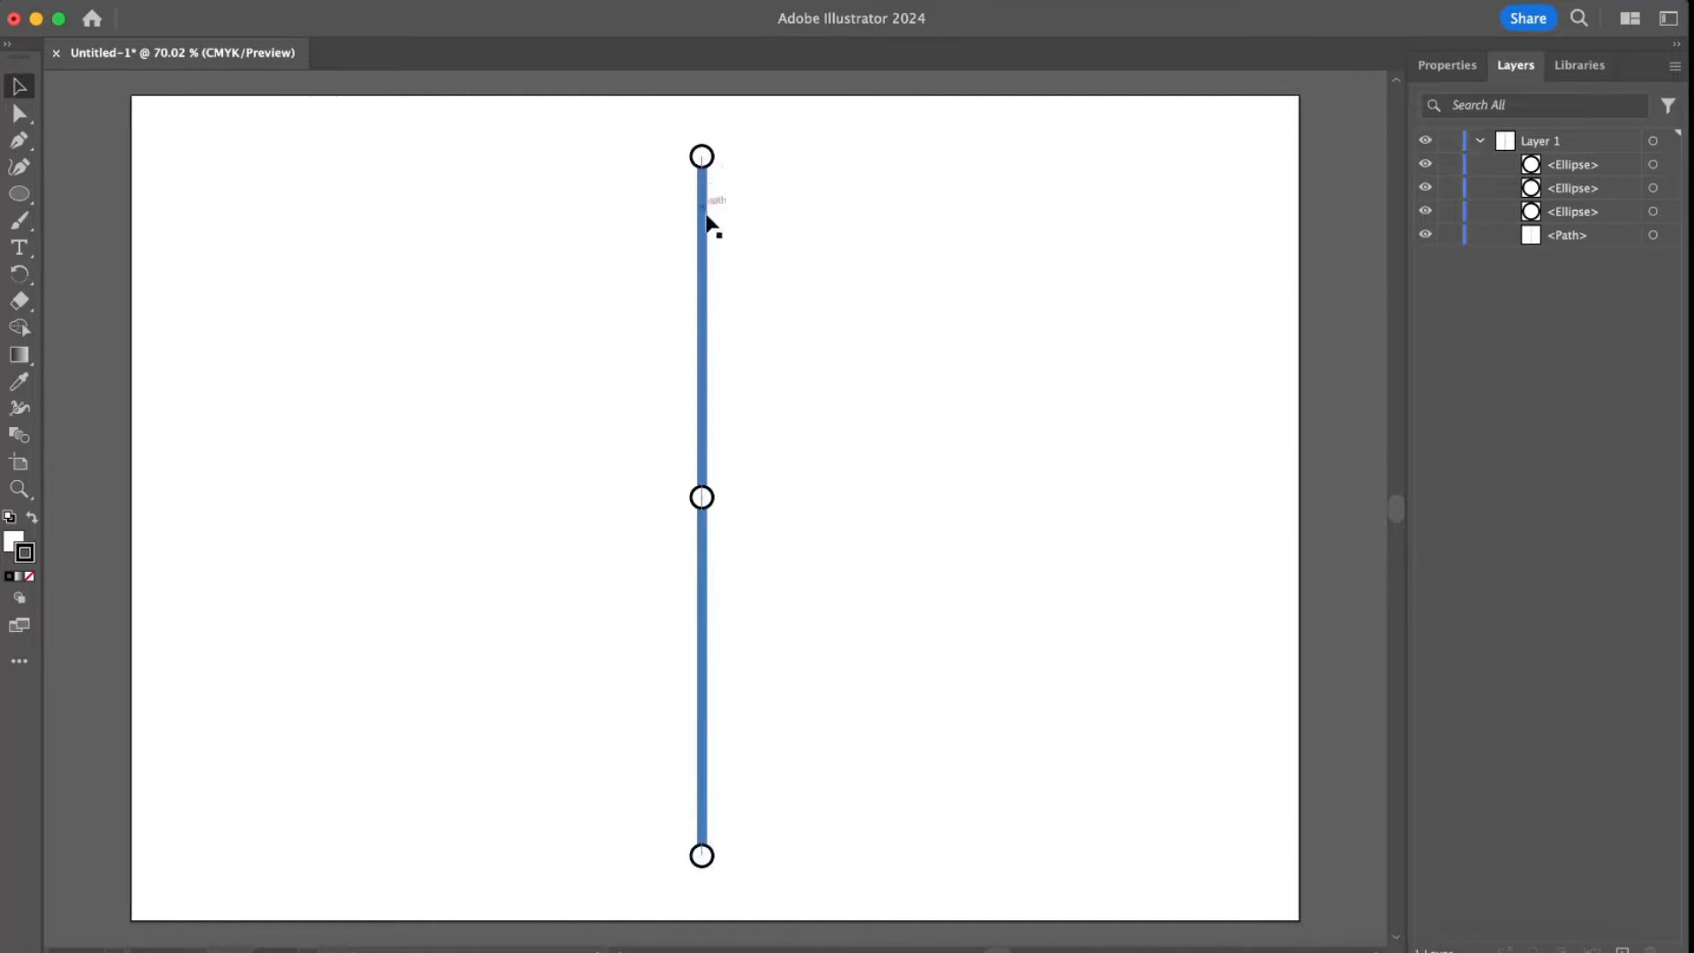
- Move the uppermost station circle horizontally to the left, away from the blue line's end
key("a")
scroll(812, 291, "down", 1)
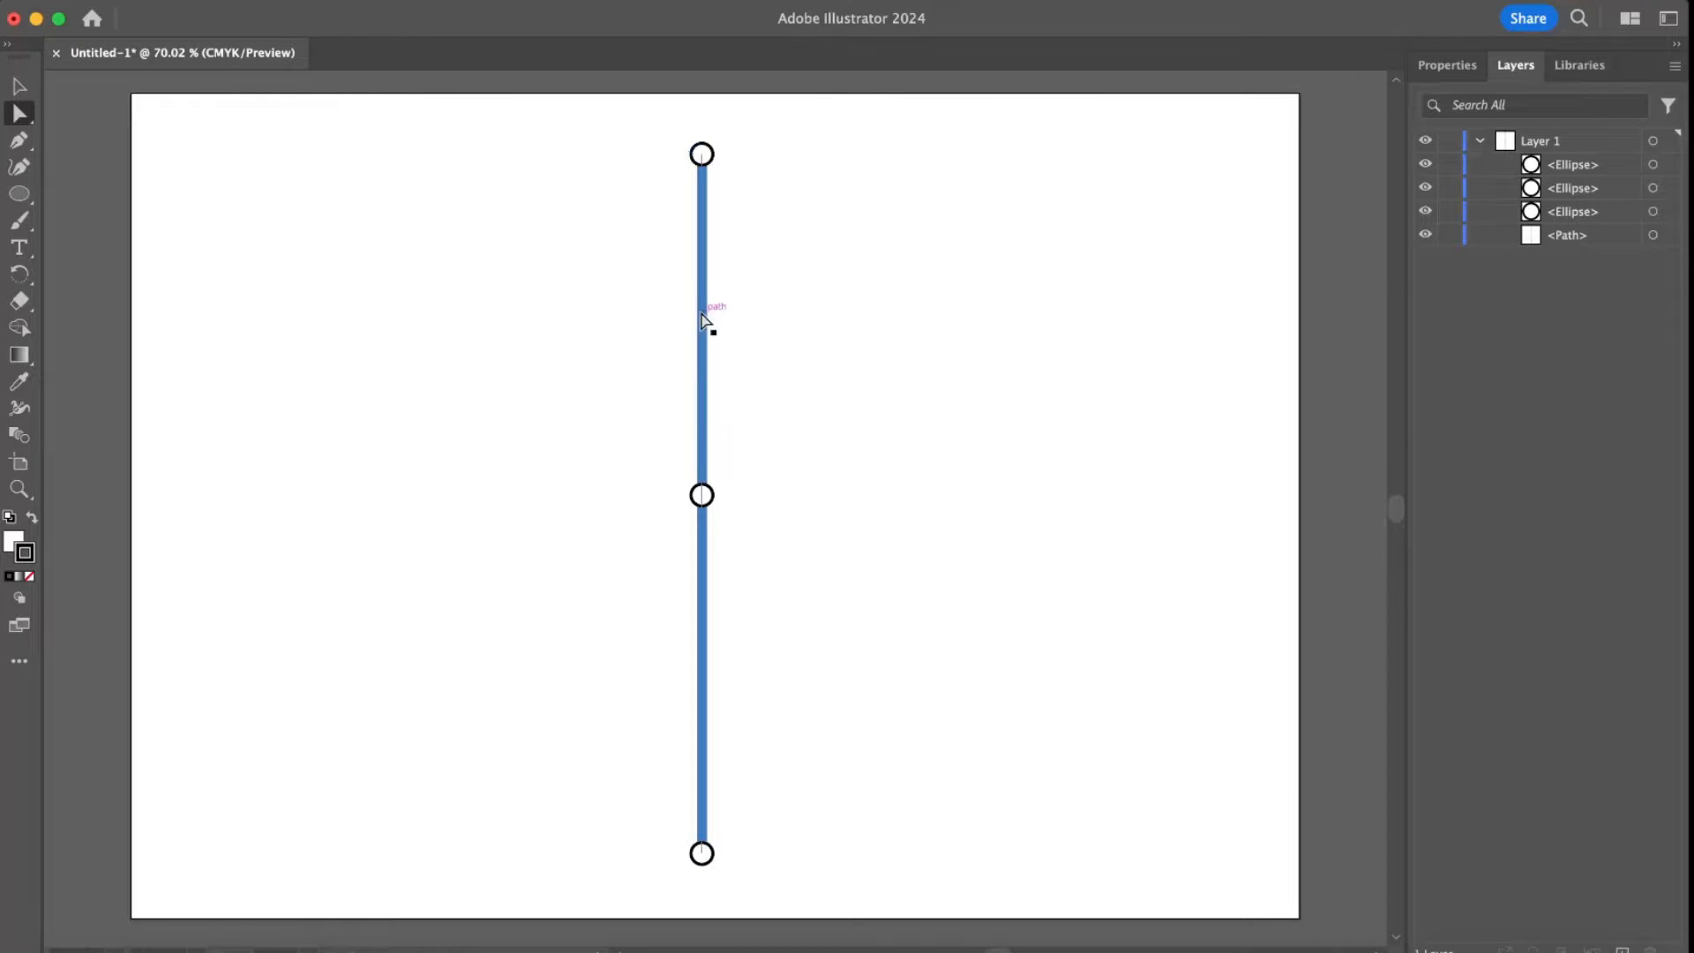
key("v")
left_click_drag(704, 154, 514, 157)
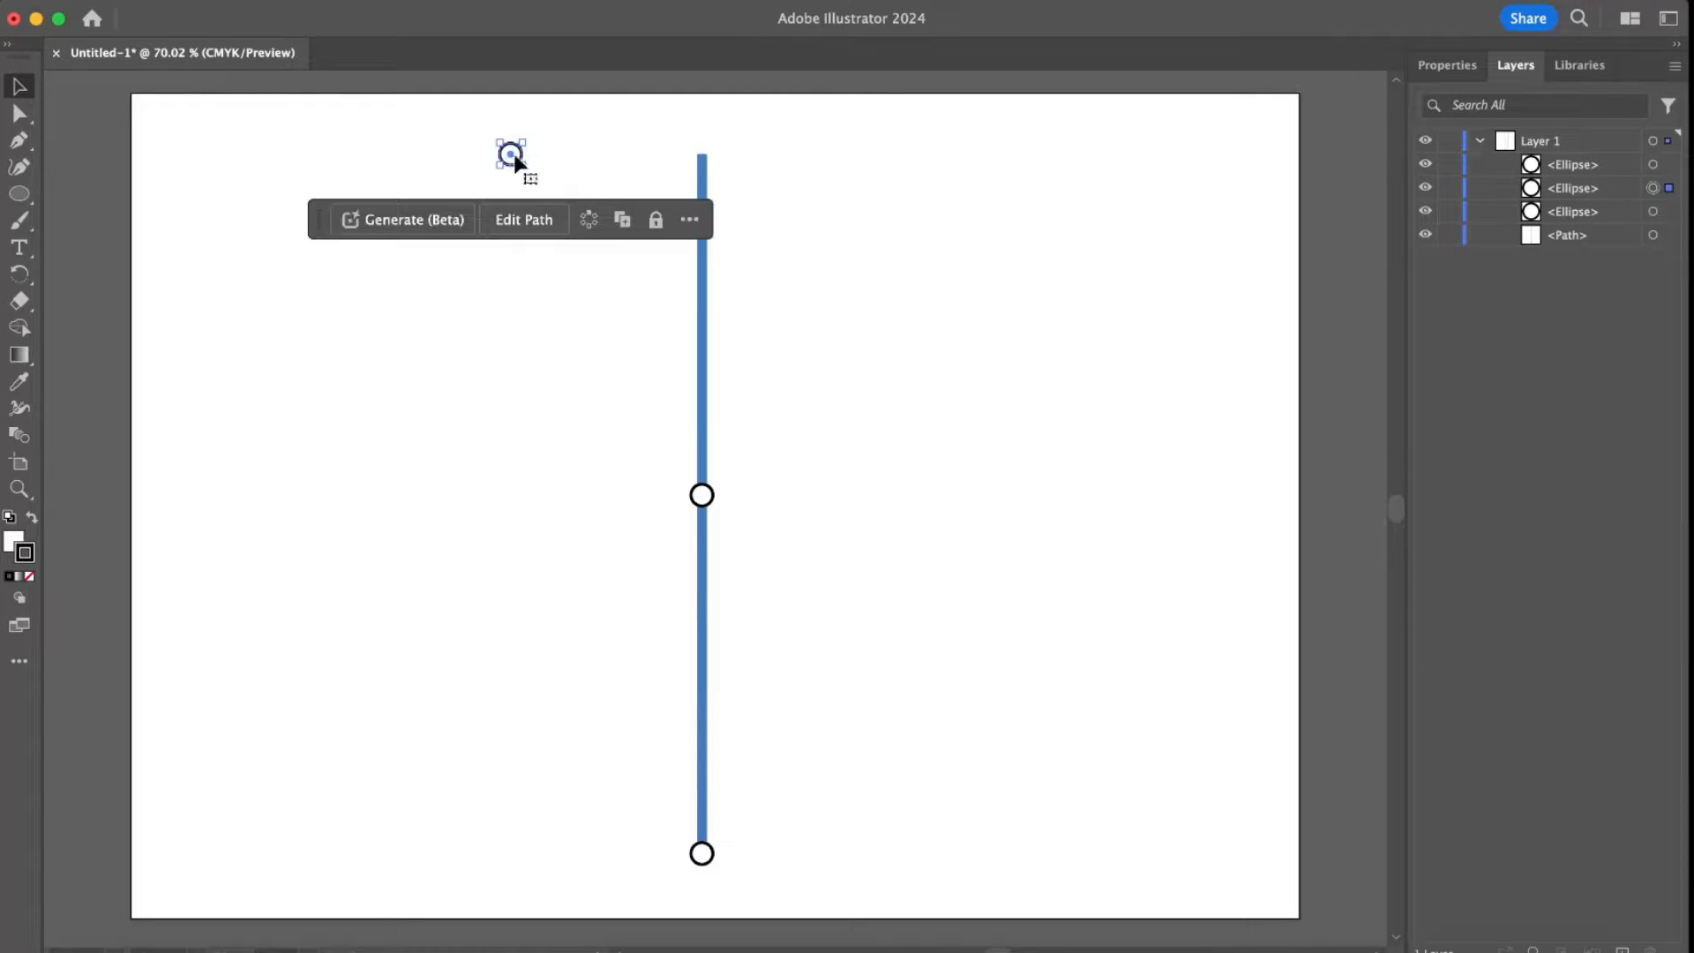
- Shorten the blue line by lowering its upper anchor point to a little above the middle station circle
key("a")
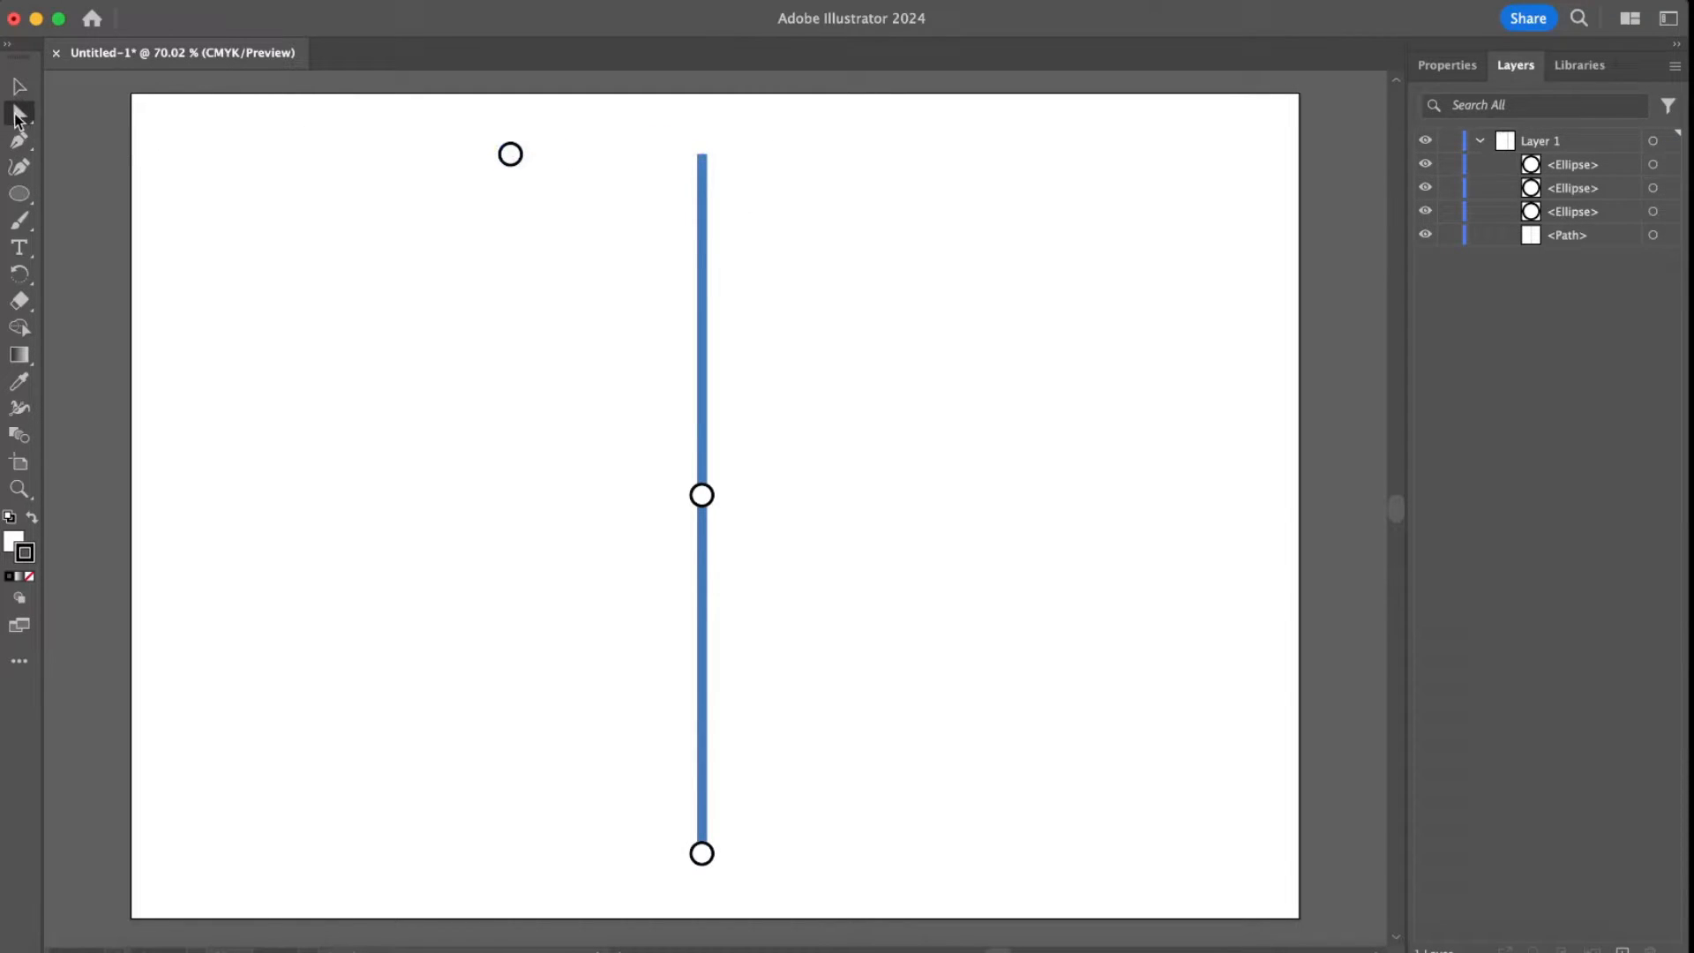
left_click(704, 254)
left_click_drag(702, 156, 703, 369)
left_click(816, 346)
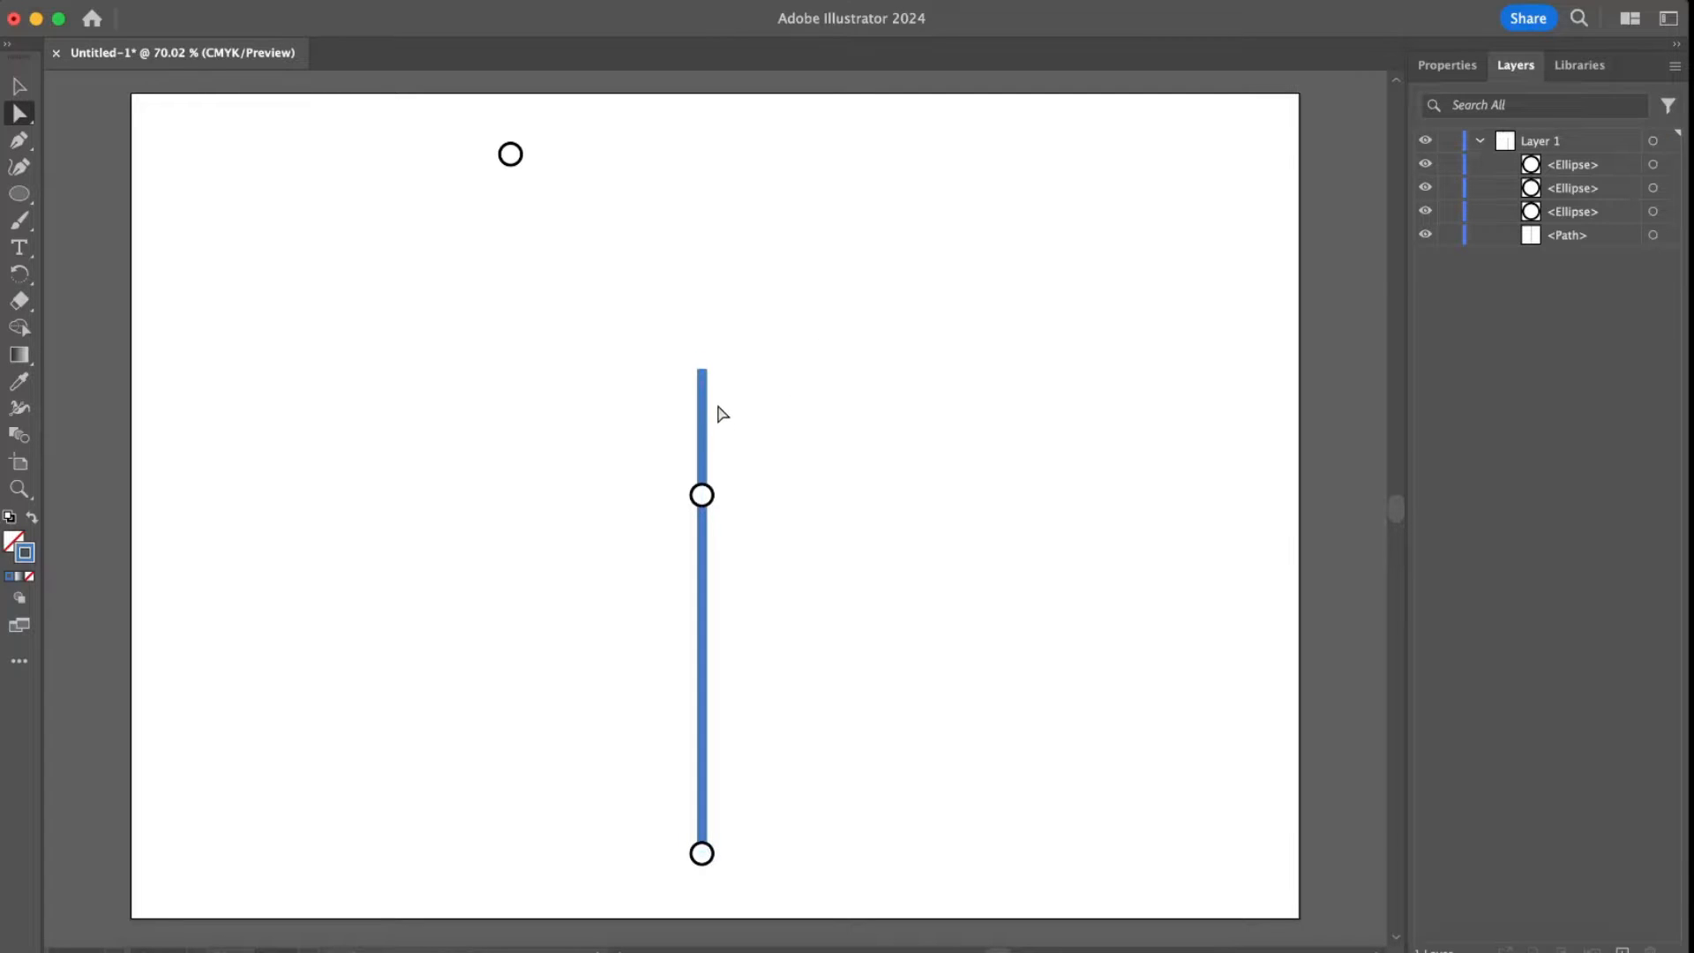
- Continue the blue line from its upper end with a diagonal segment about 73 mm long to the offset circle's centre
key("o")
key("p")
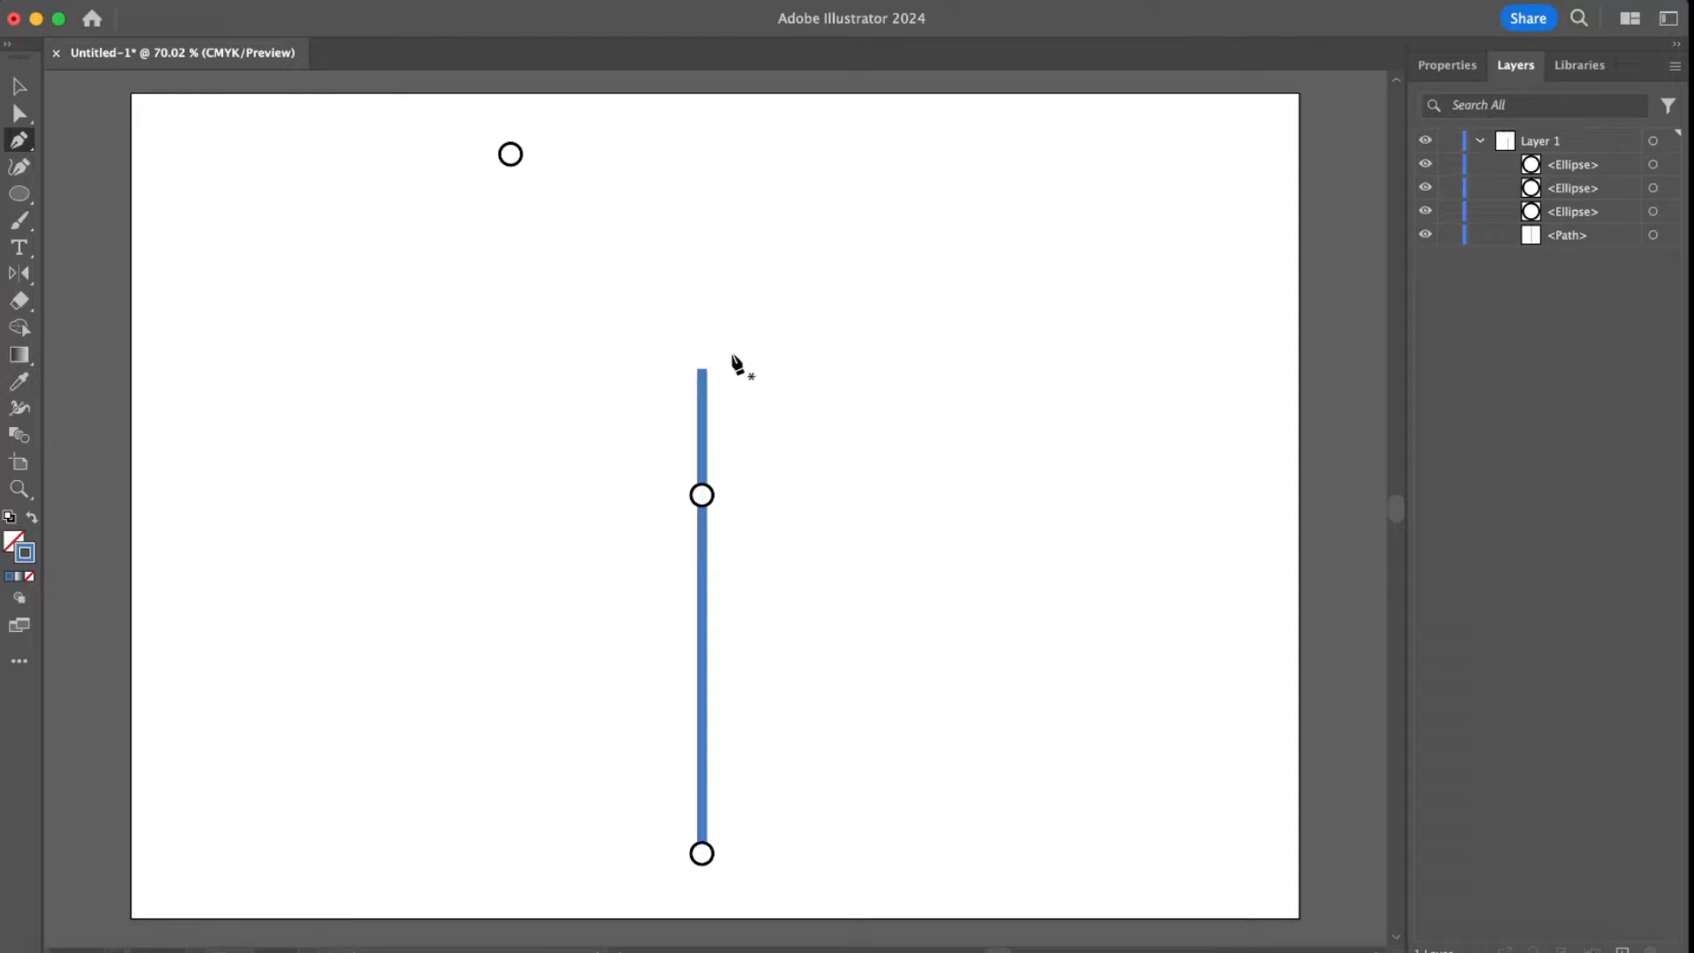
left_click(702, 370)
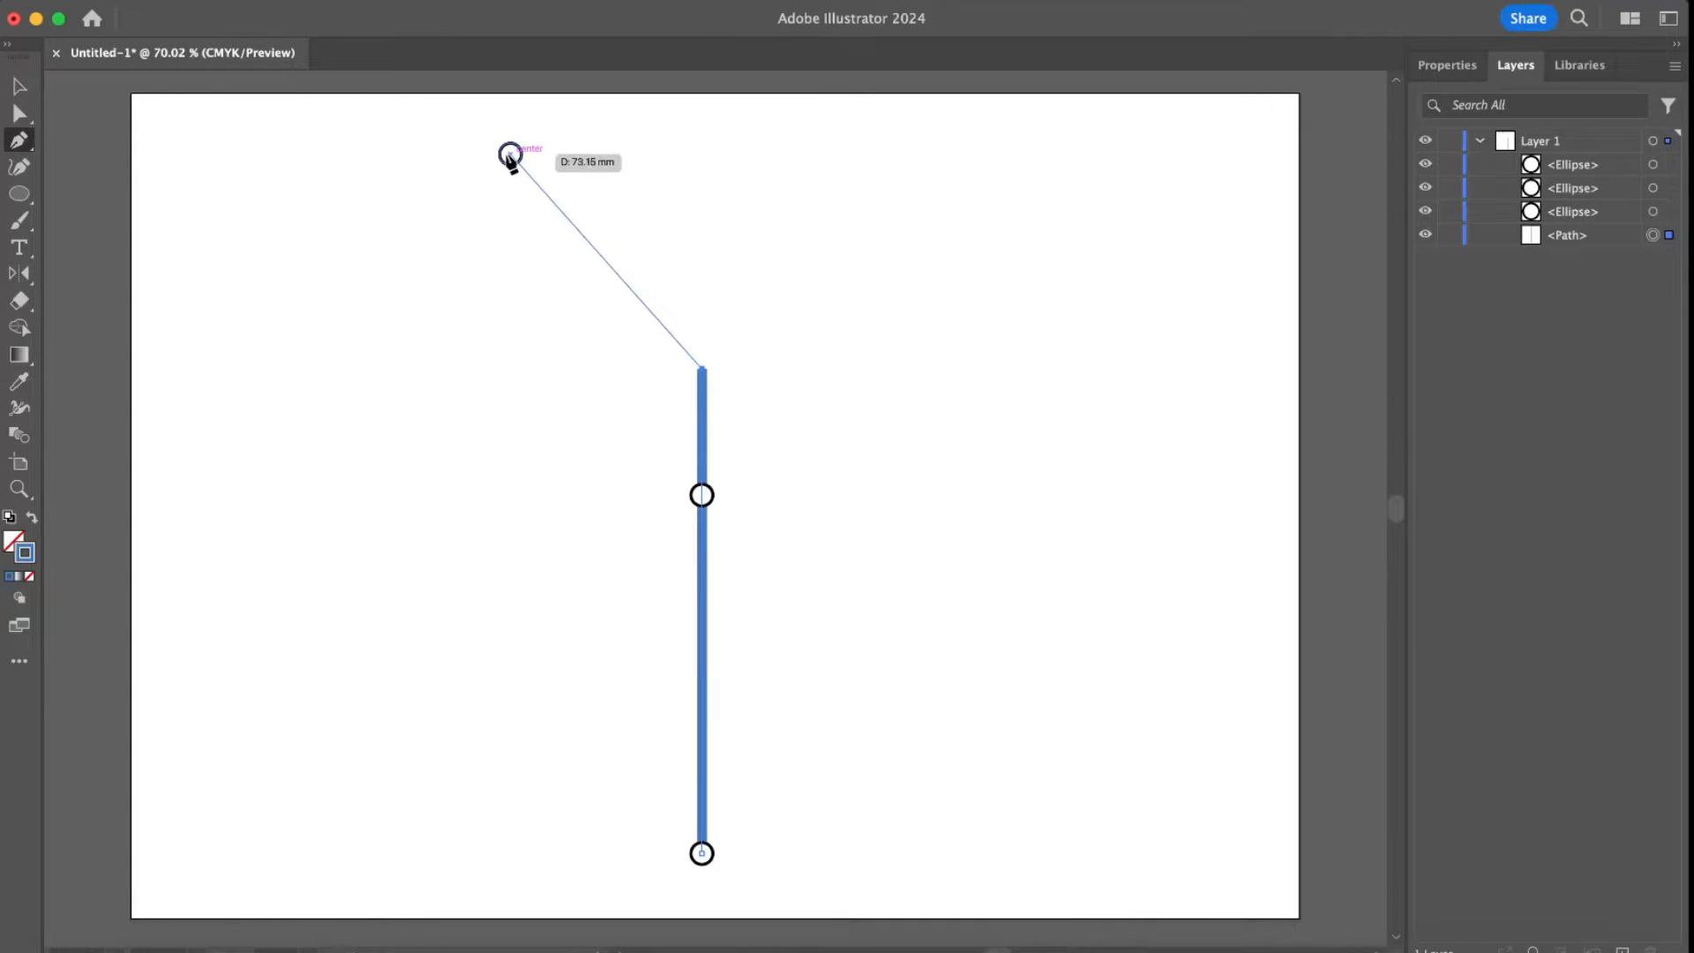
left_click(510, 155)
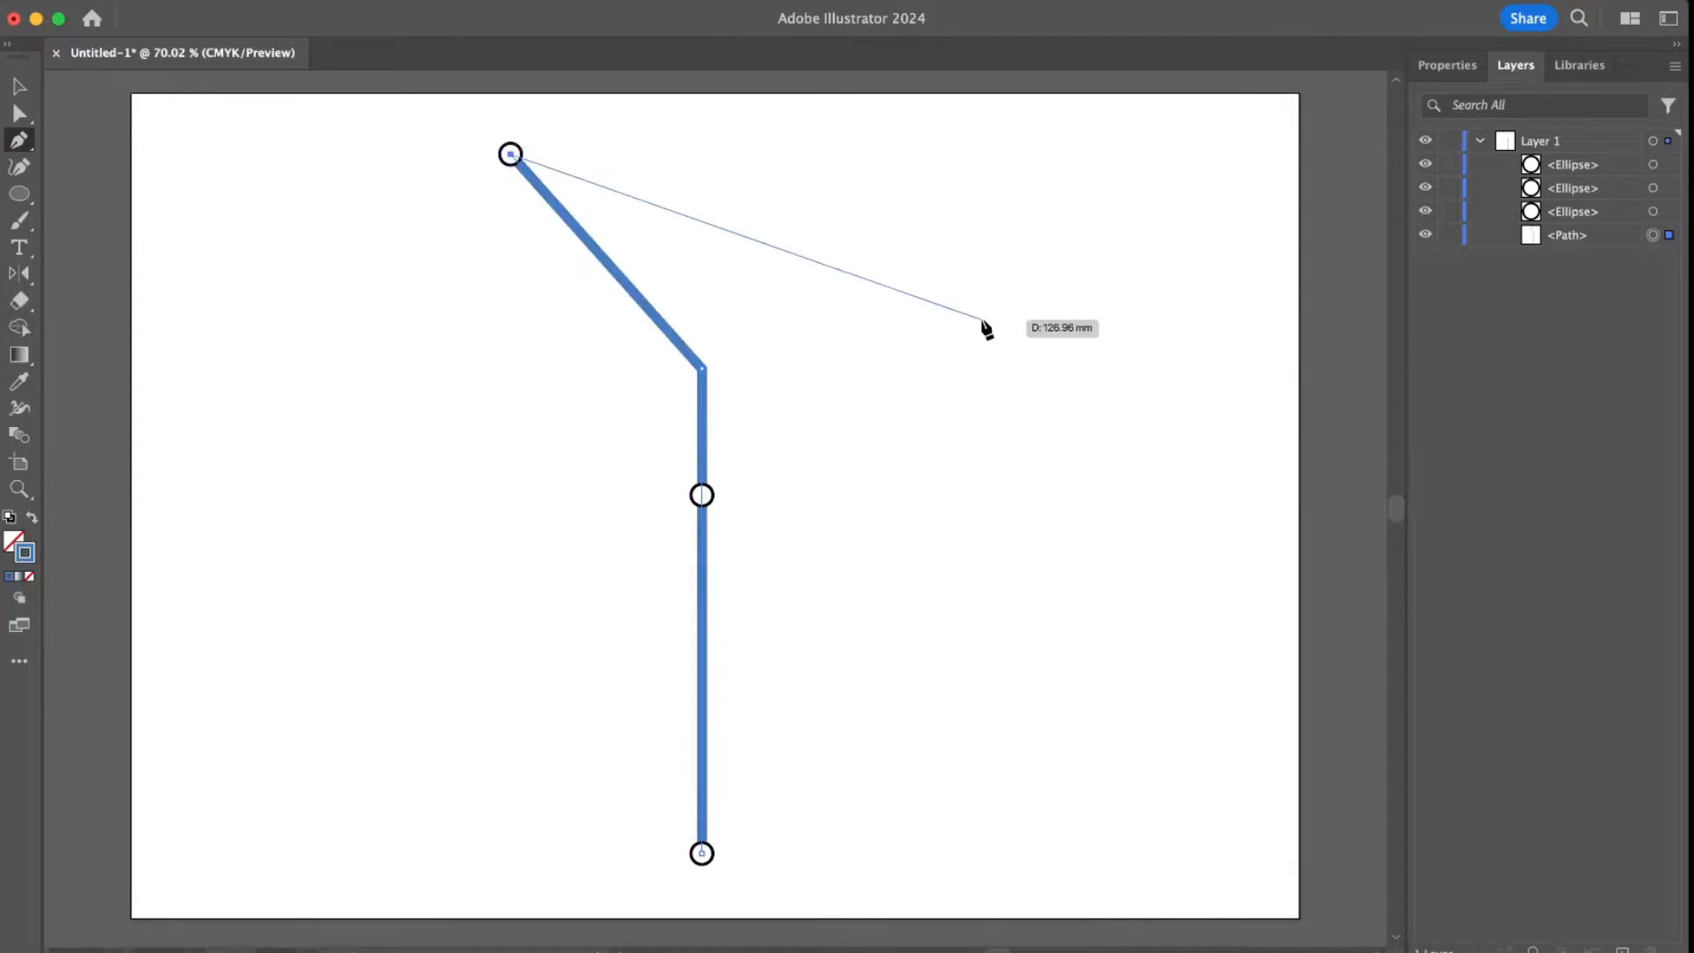
key("Escape")
left_click(19, 85)
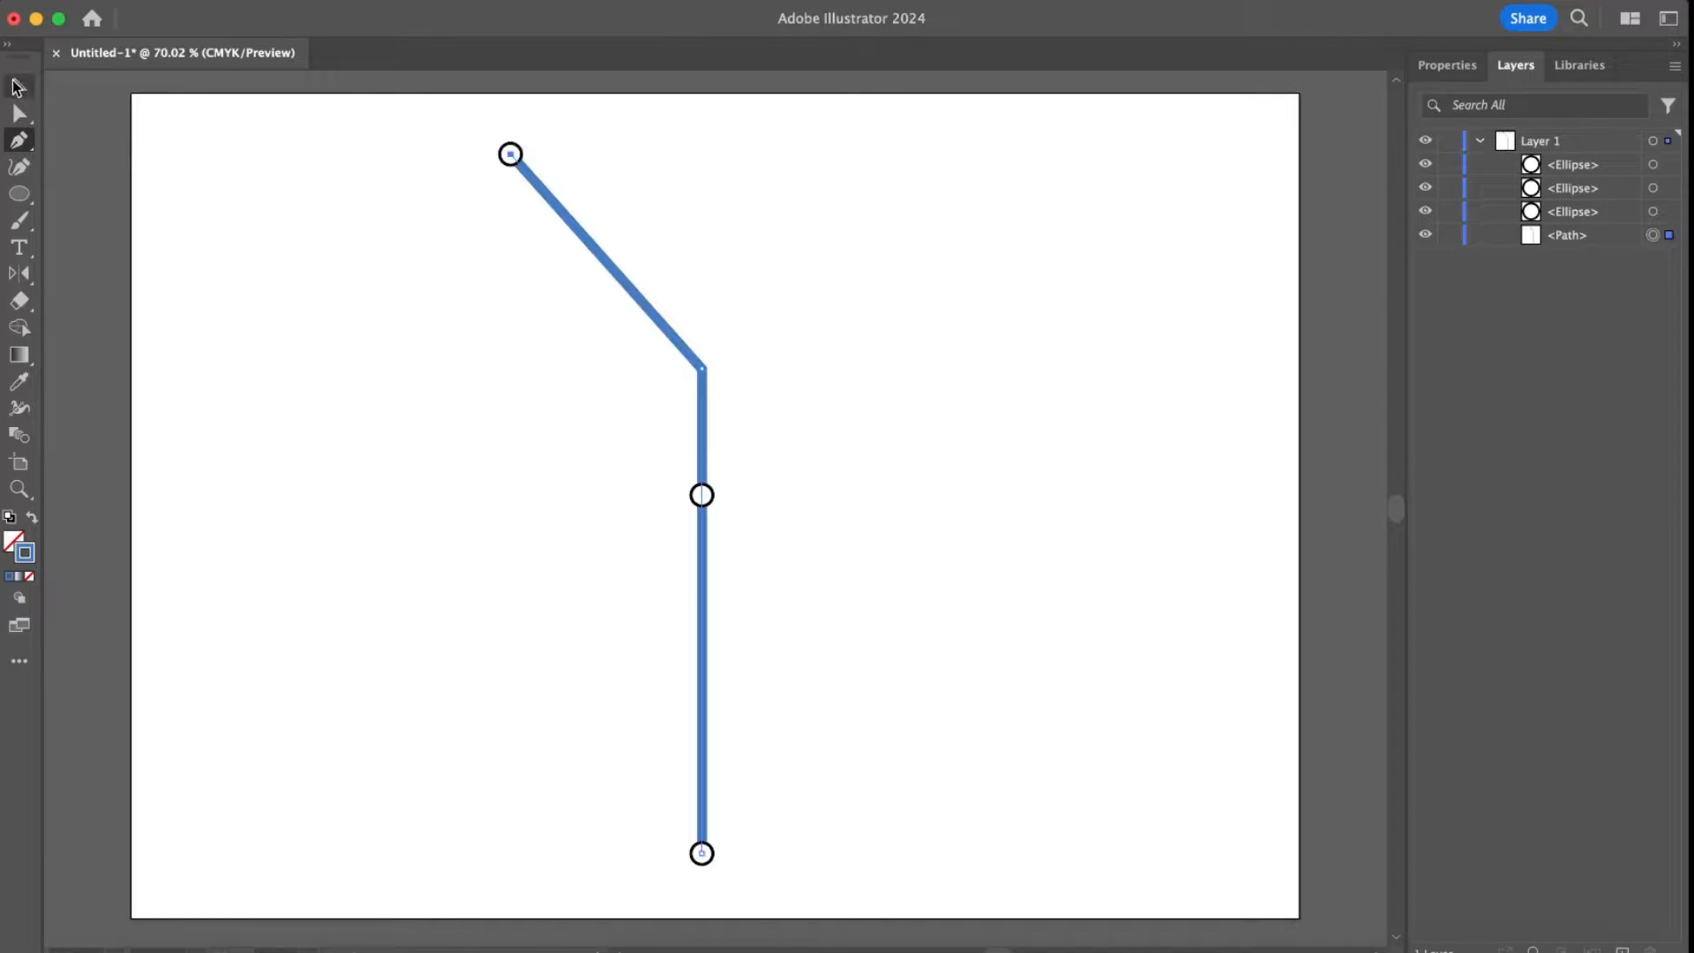
left_click(942, 289)
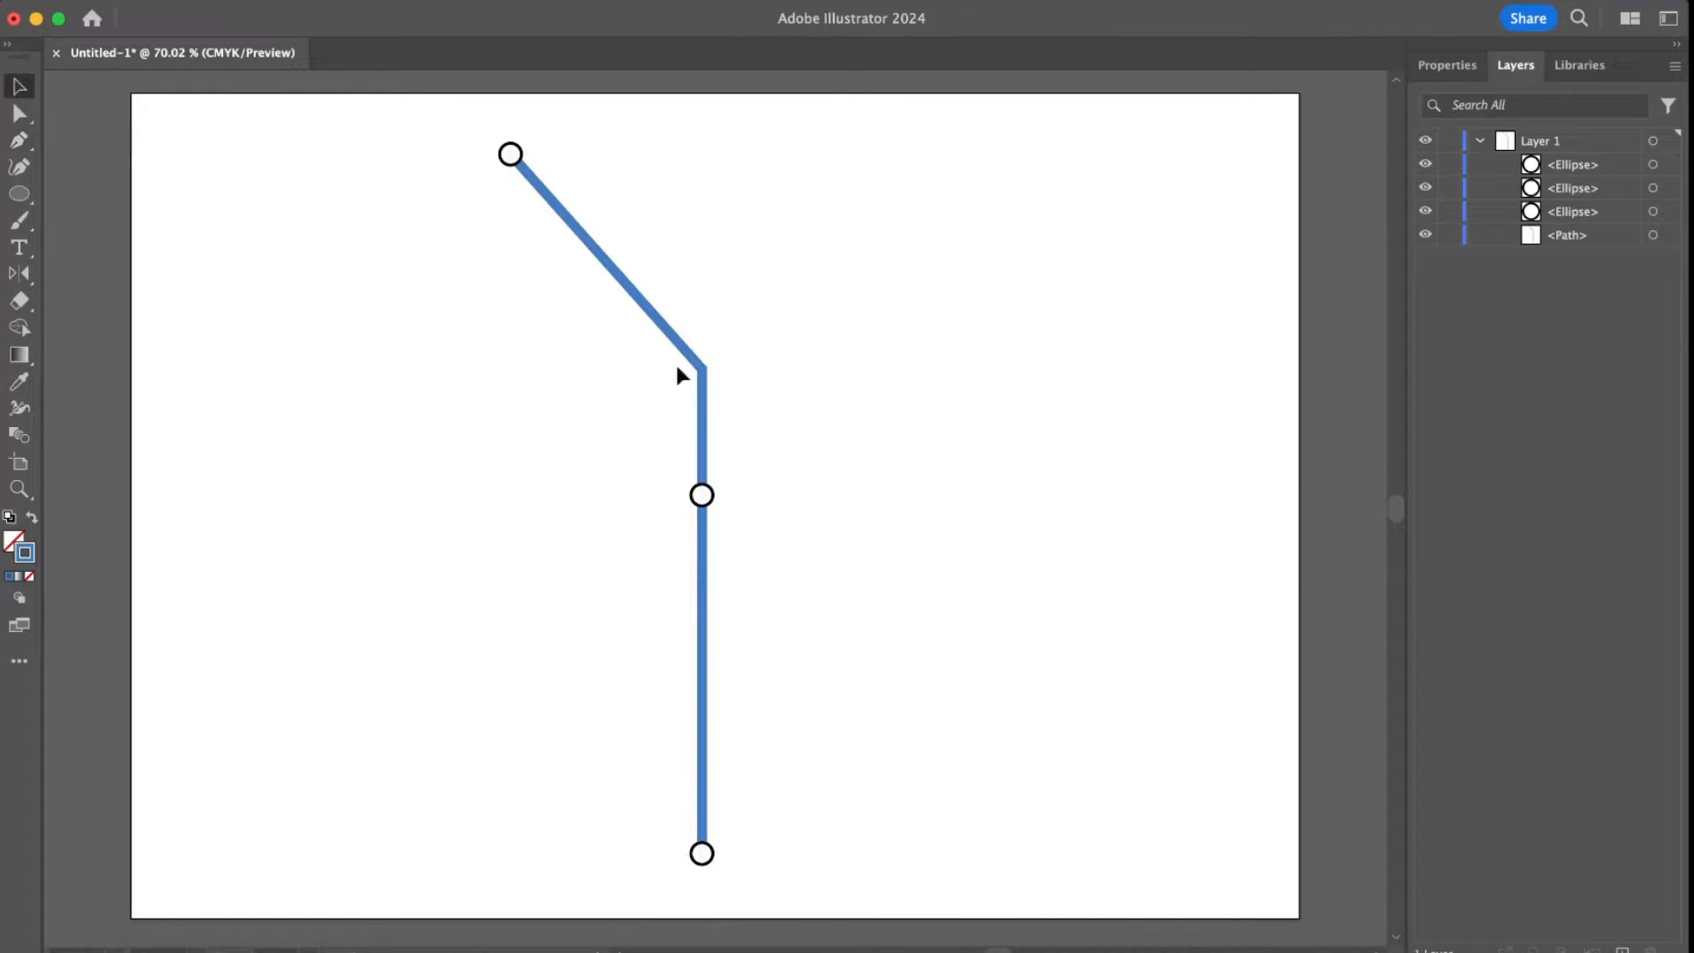
- Round the blue line's corner where the diagonal segment meets the vertical one into a smooth curve
left_click(705, 370)
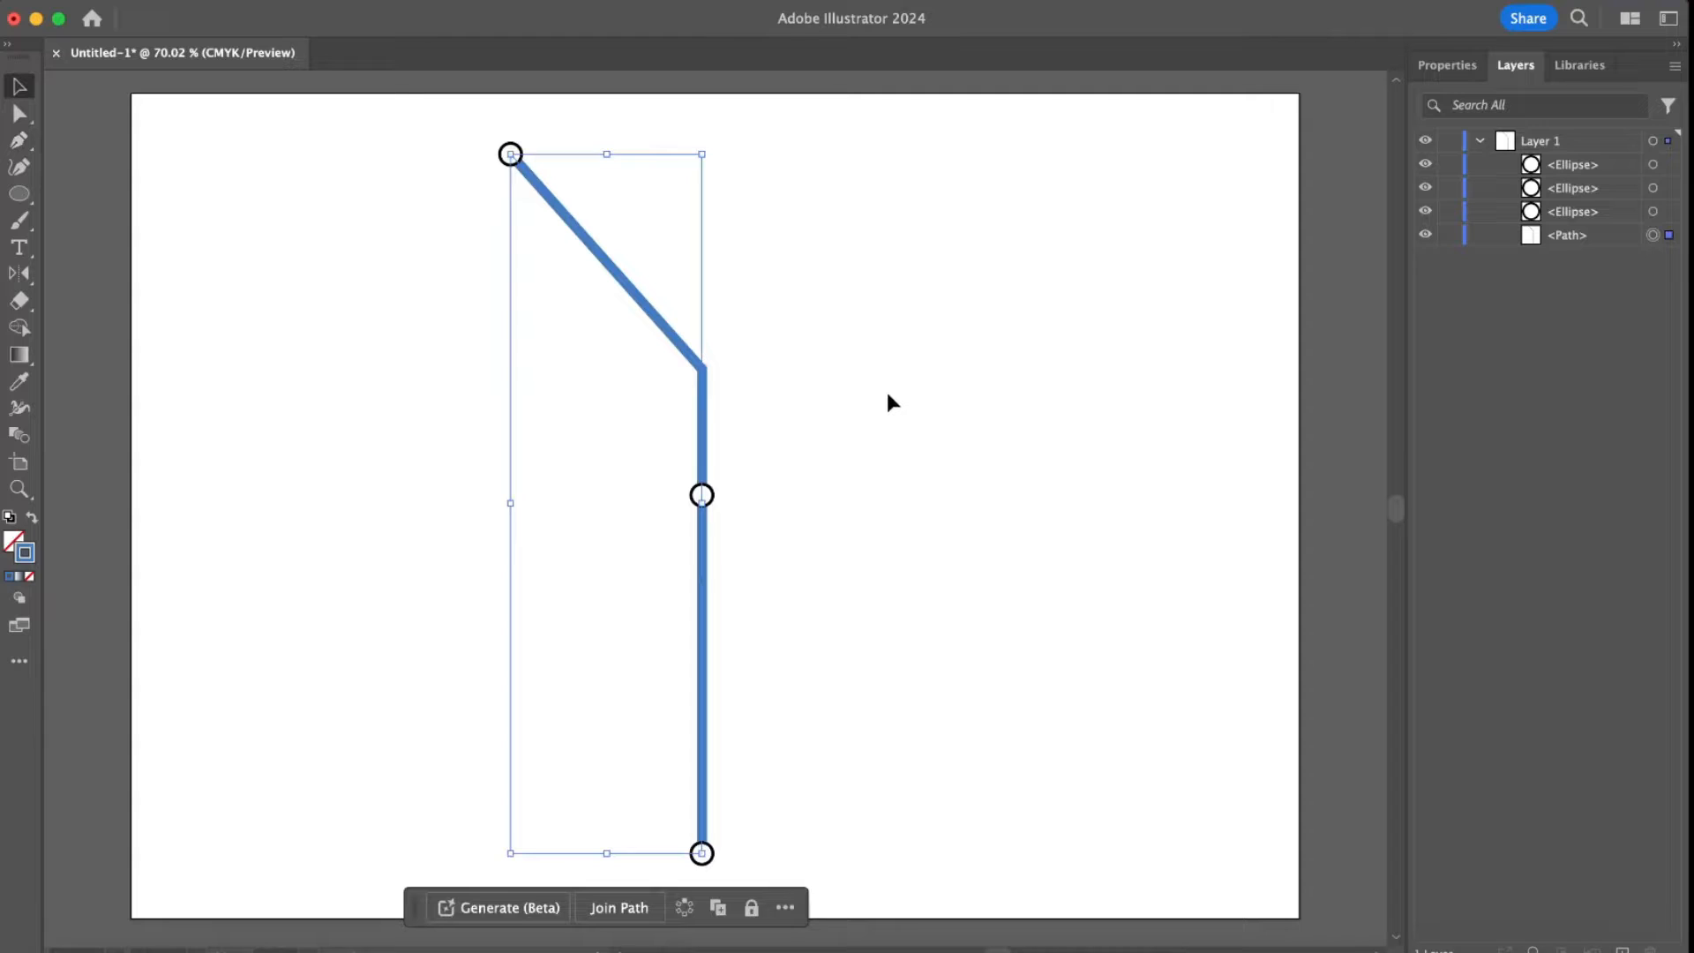
left_click(128, 134)
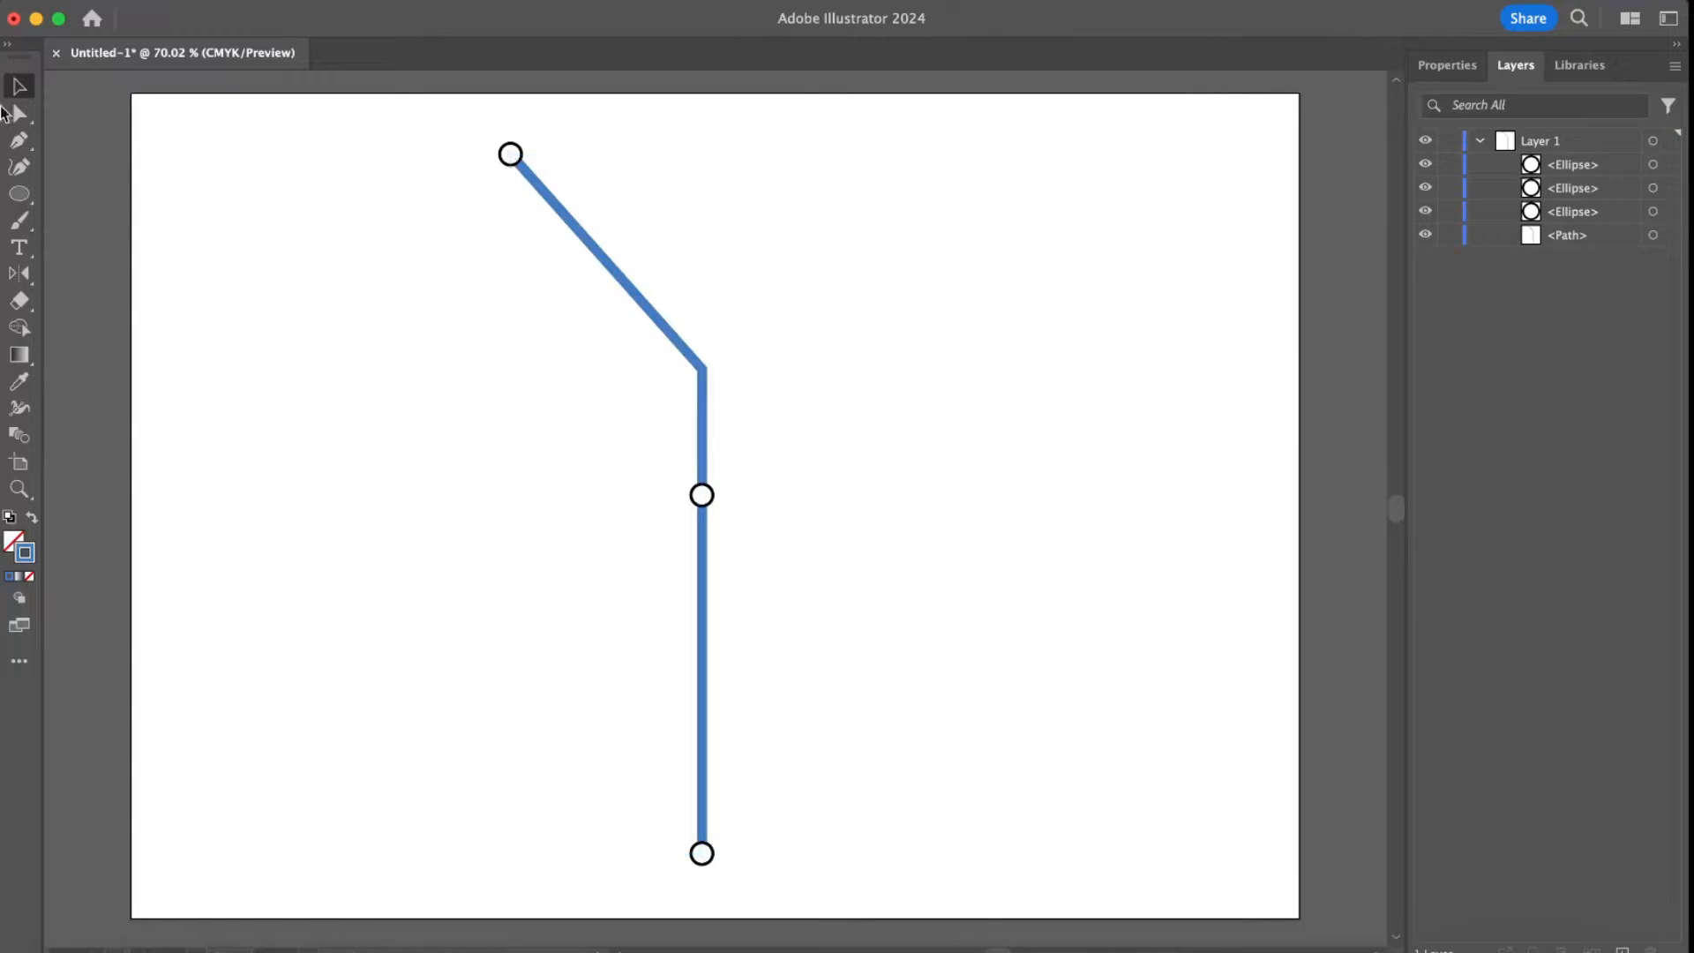
left_click(19, 116)
left_click(711, 379)
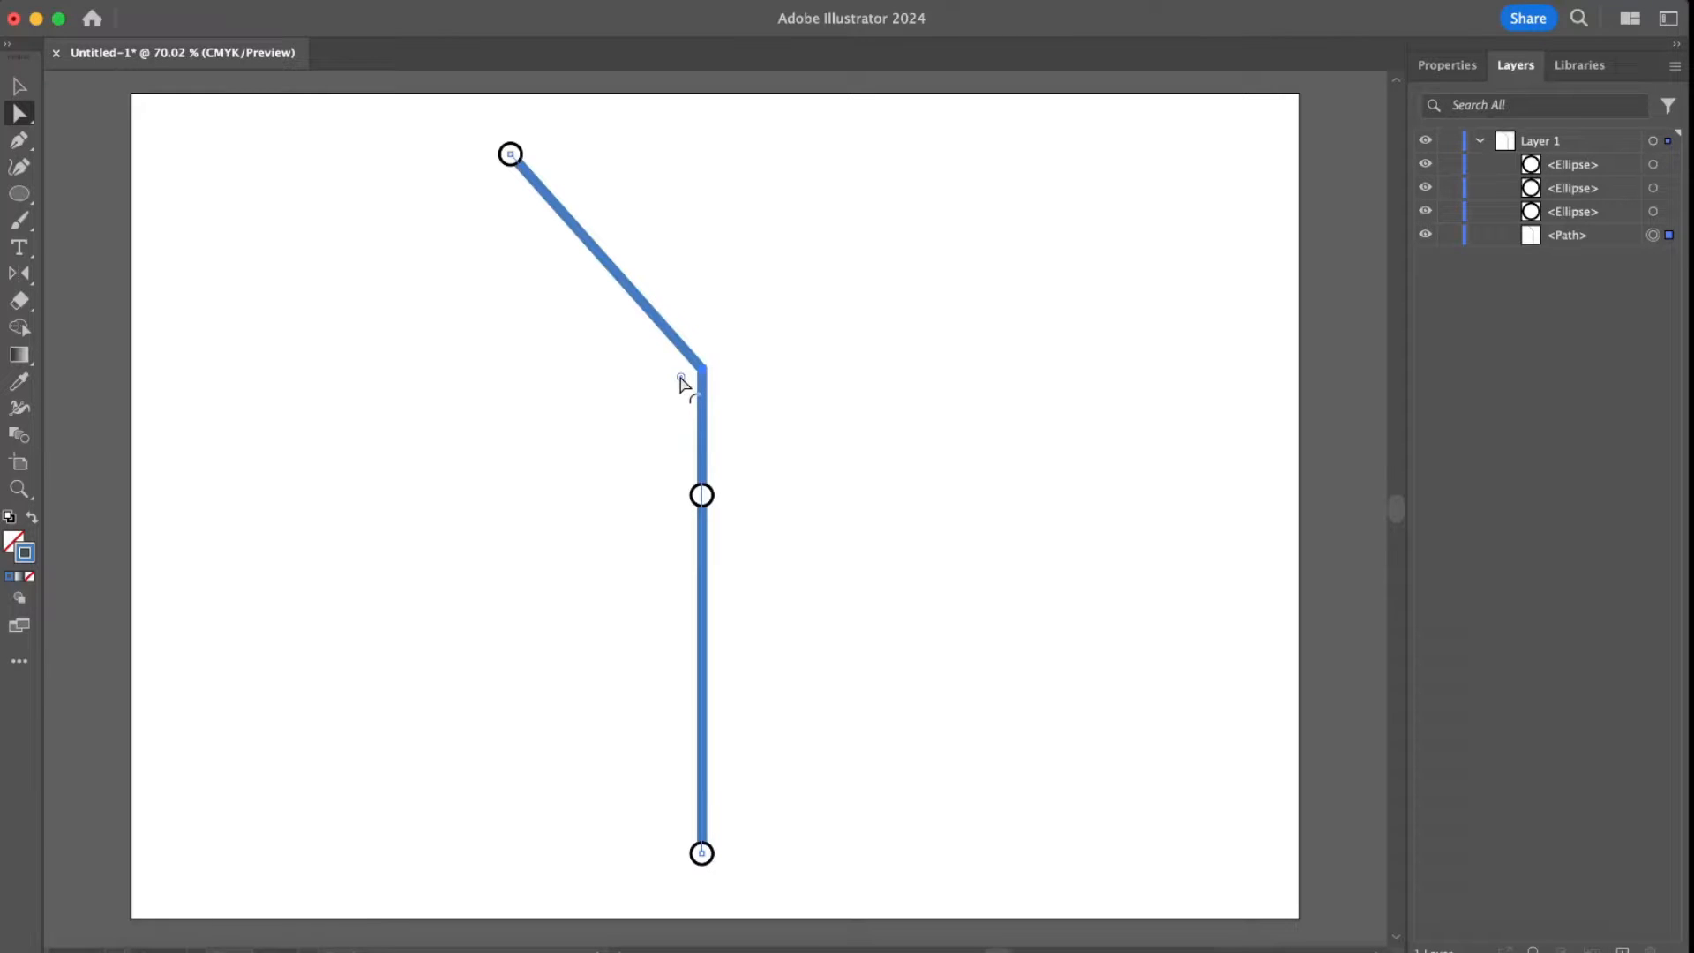
left_click_drag(680, 378, 617, 435)
key("v")
left_click(673, 397)
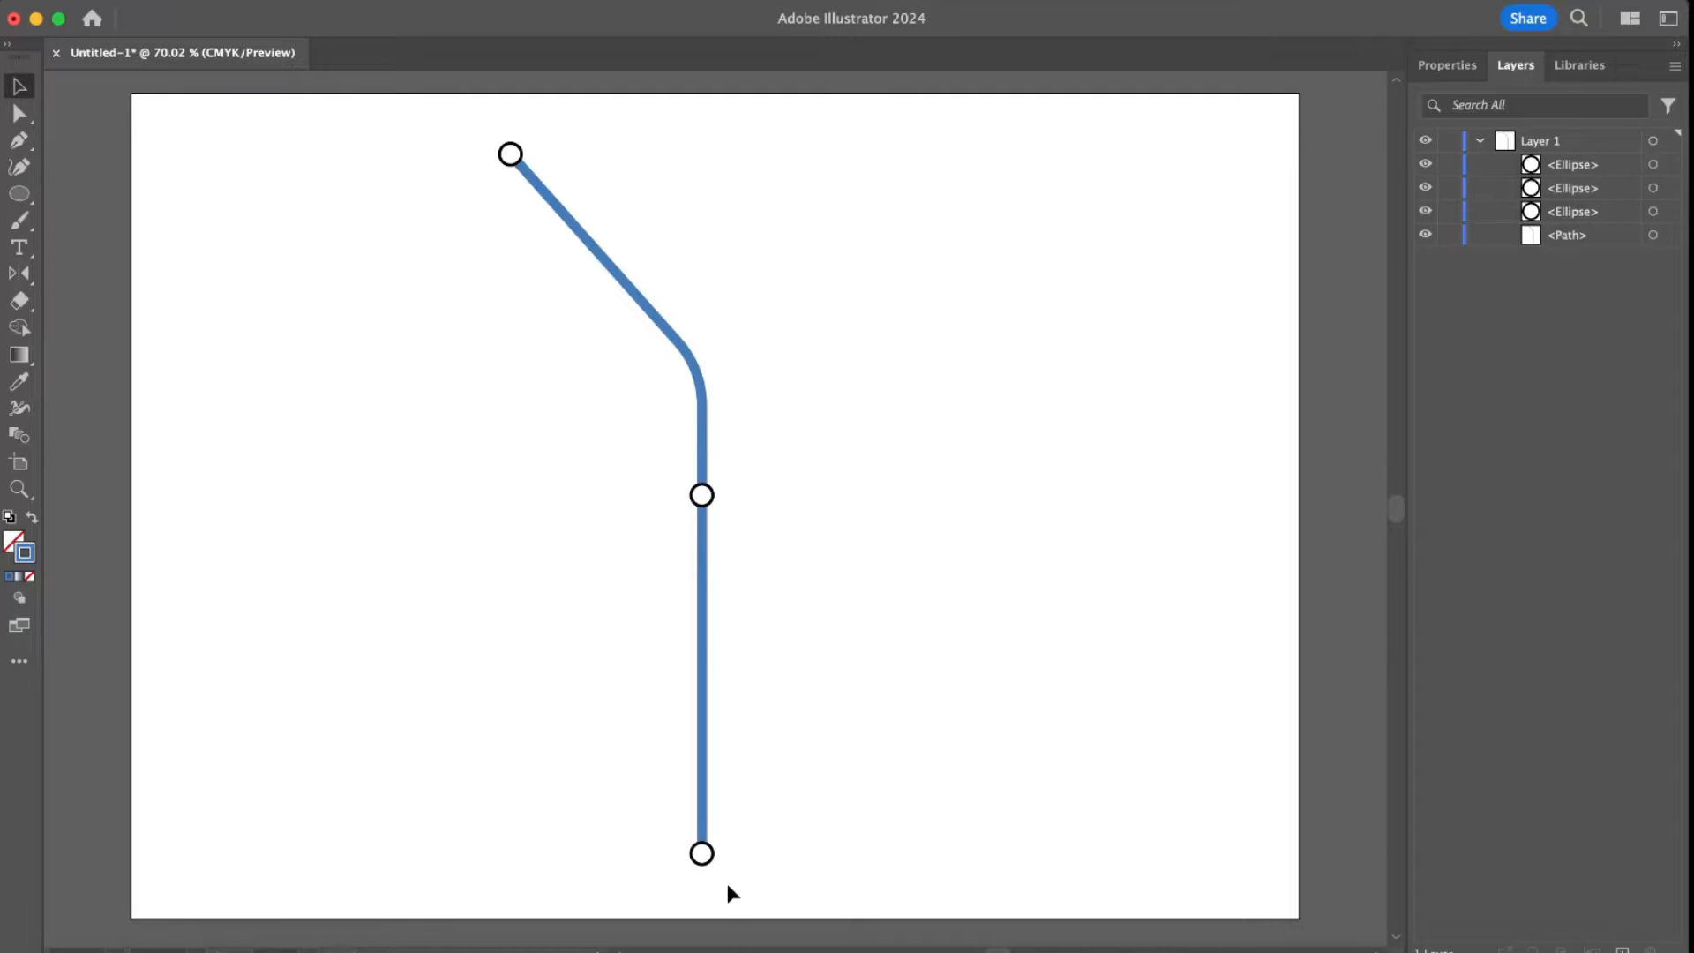
- Duplicate the lowest station circle and place the copy to its right at the same height
left_click(703, 854)
key("super+c")
key("super+v")
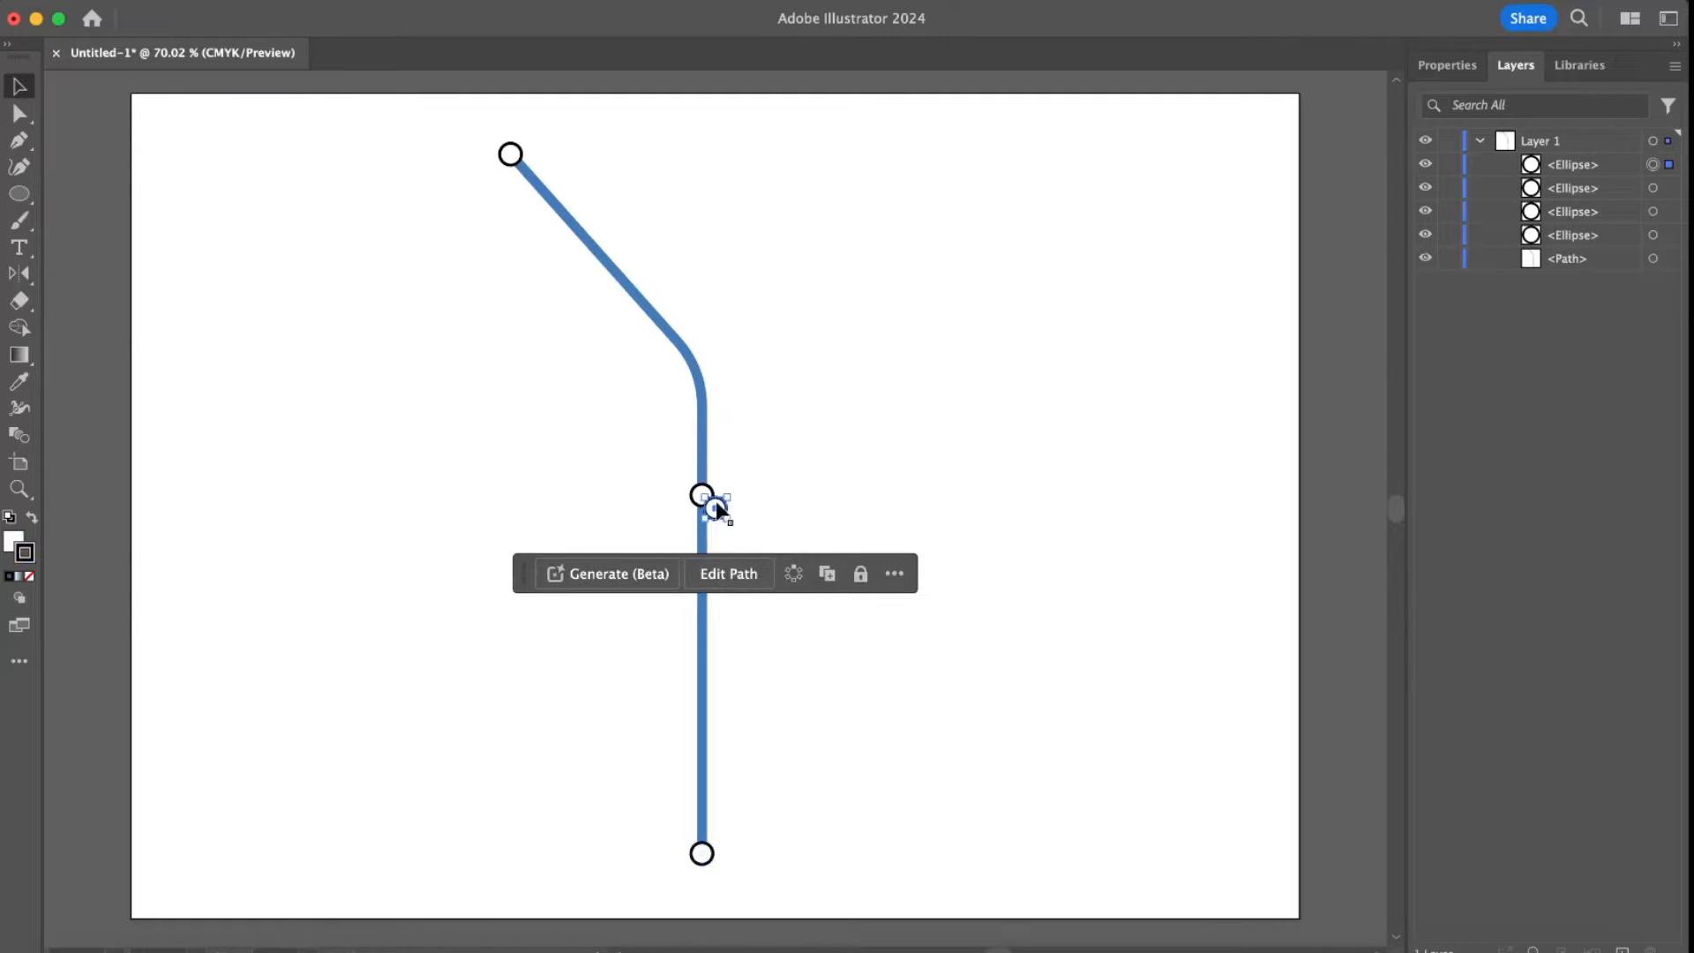
left_click_drag(720, 510, 974, 857)
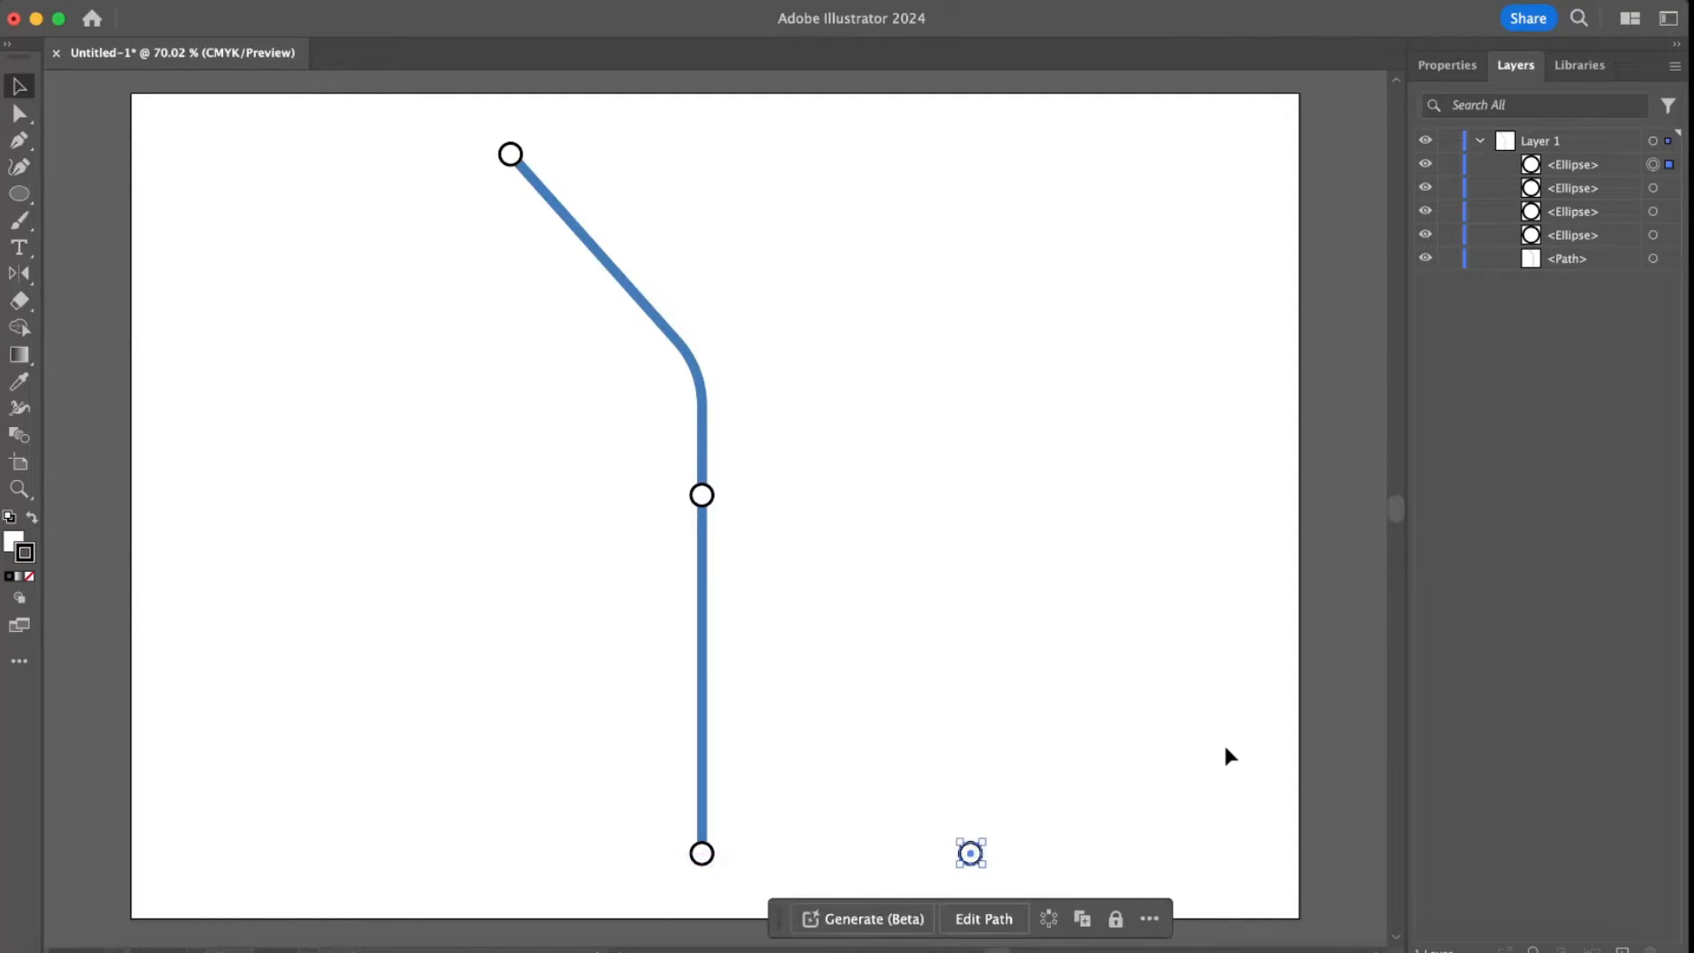
left_click(1225, 748)
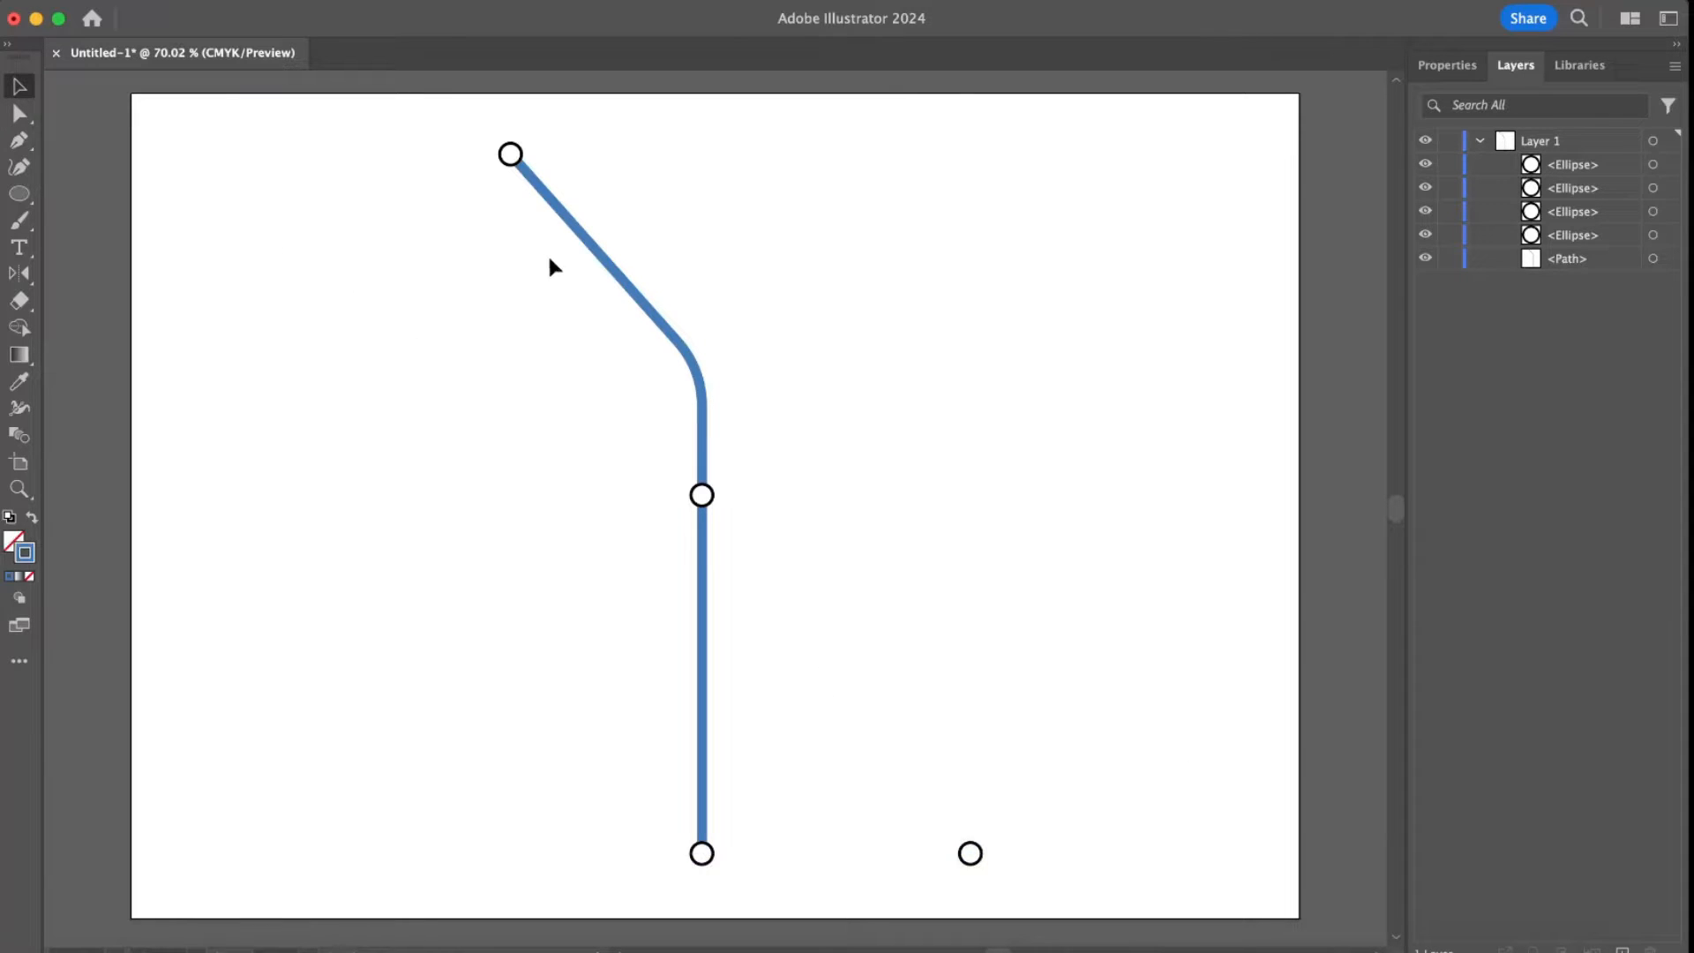
- Set the stroke colour to a bright yellow with no object selected
left_click(602, 255)
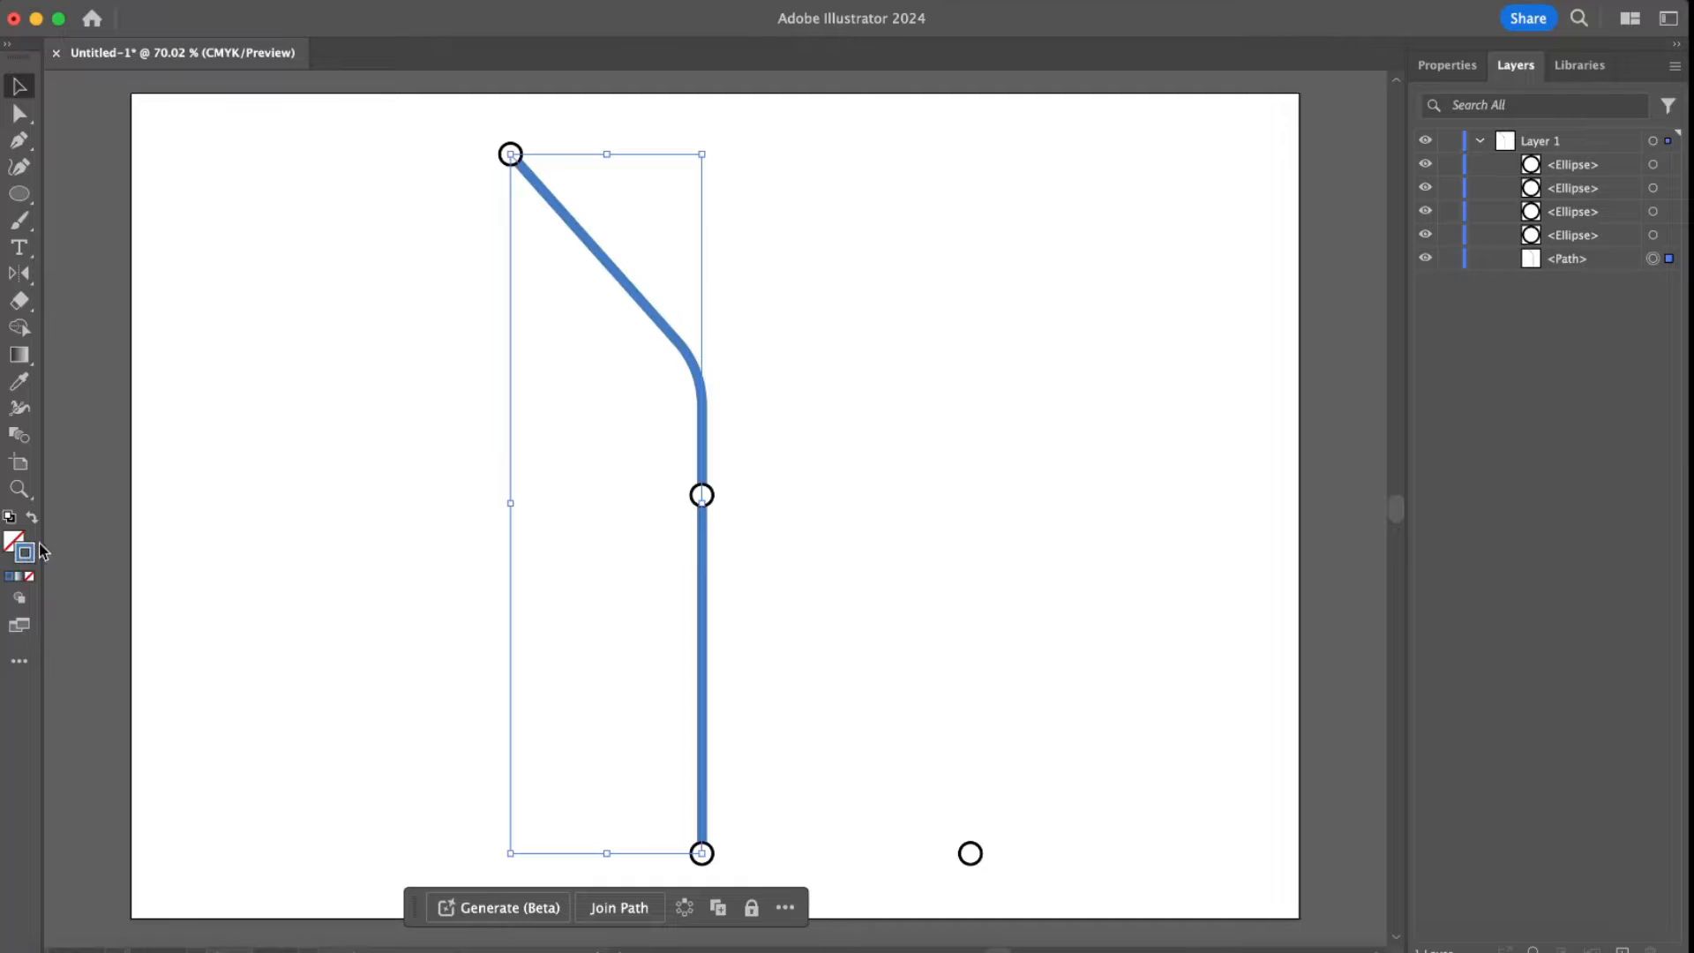
left_click(213, 529)
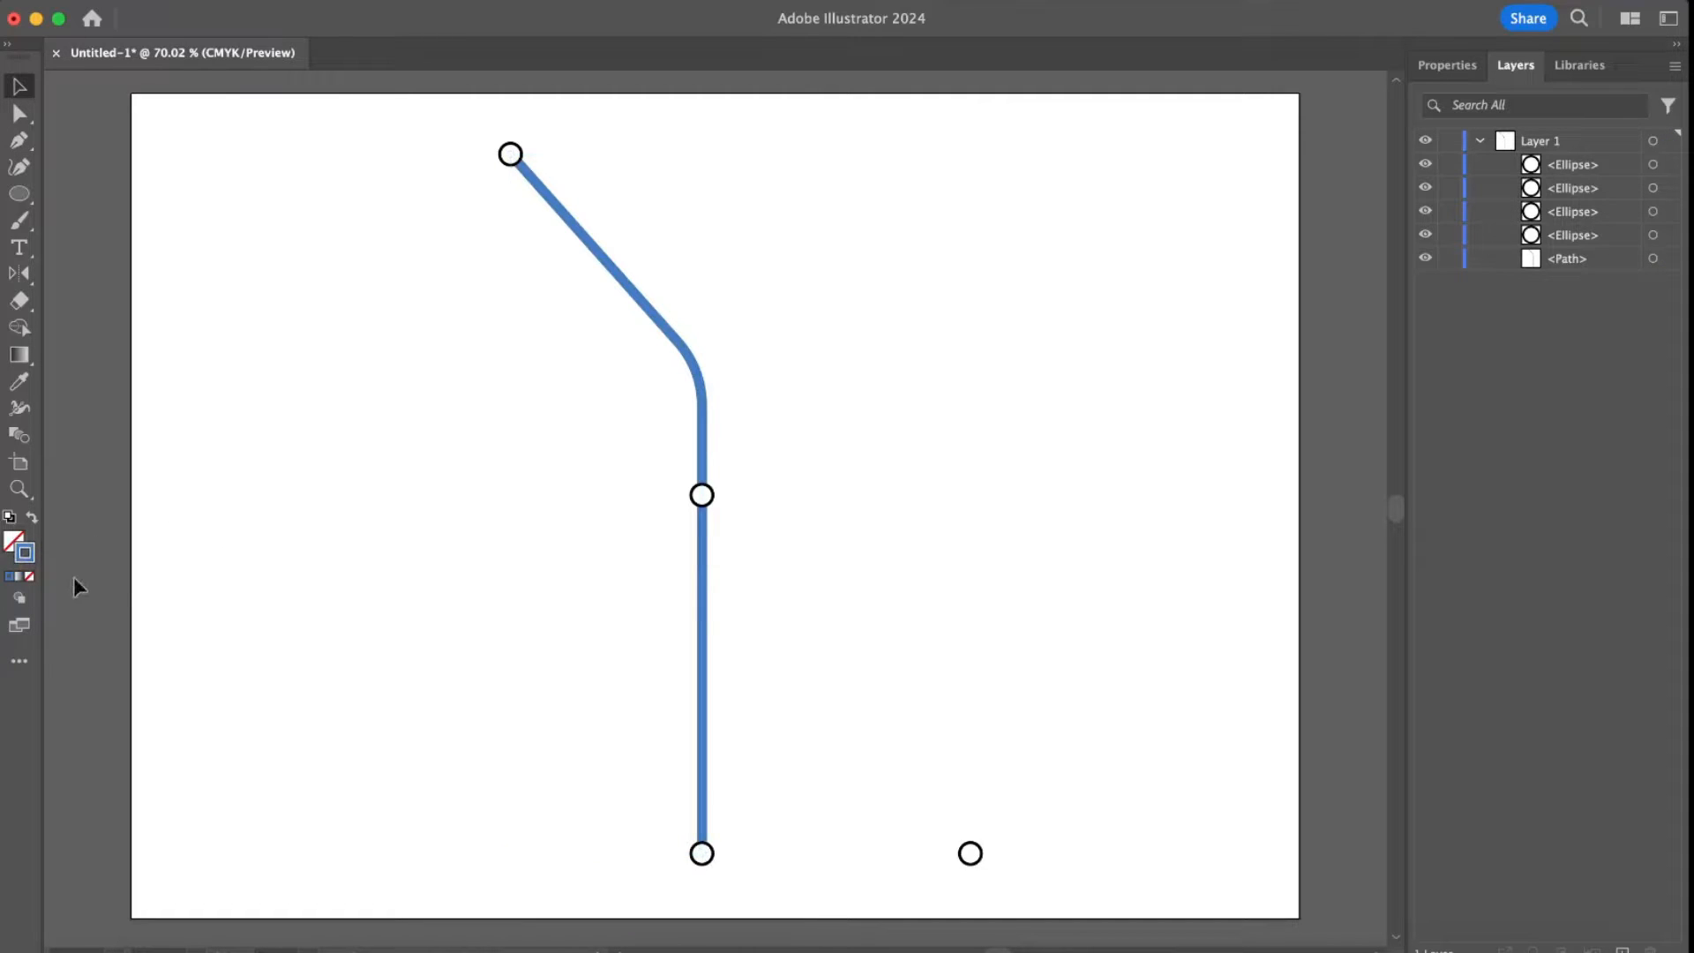
double_click(27, 552)
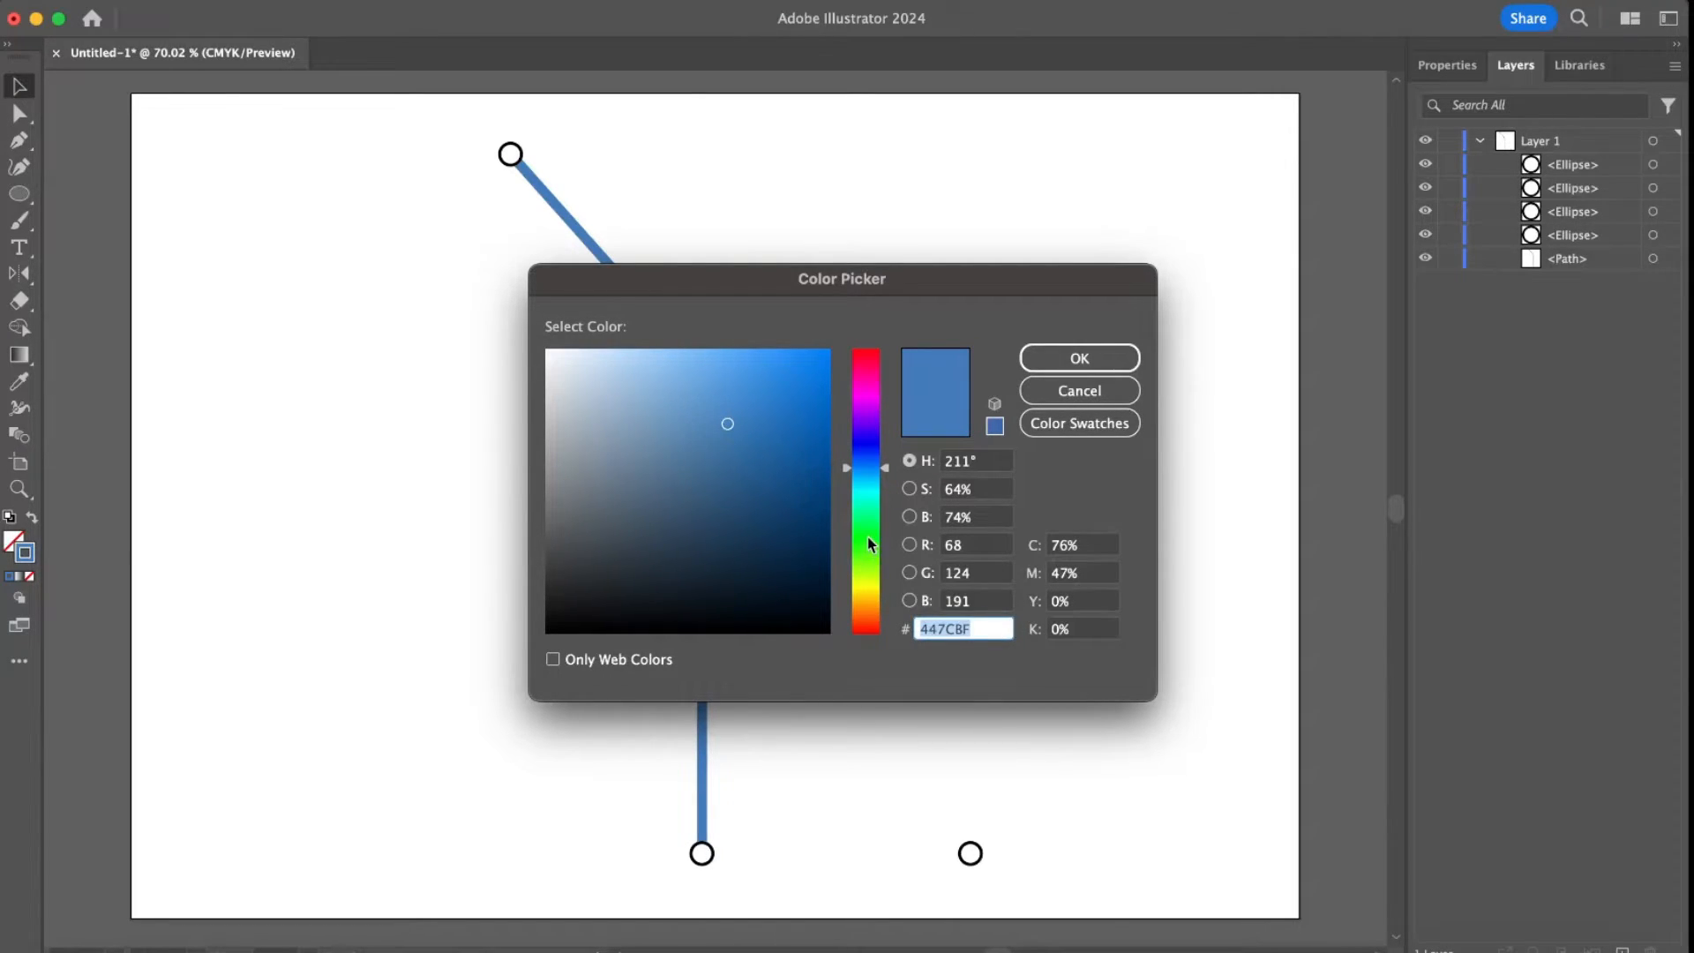
left_click_drag(872, 575, 872, 585)
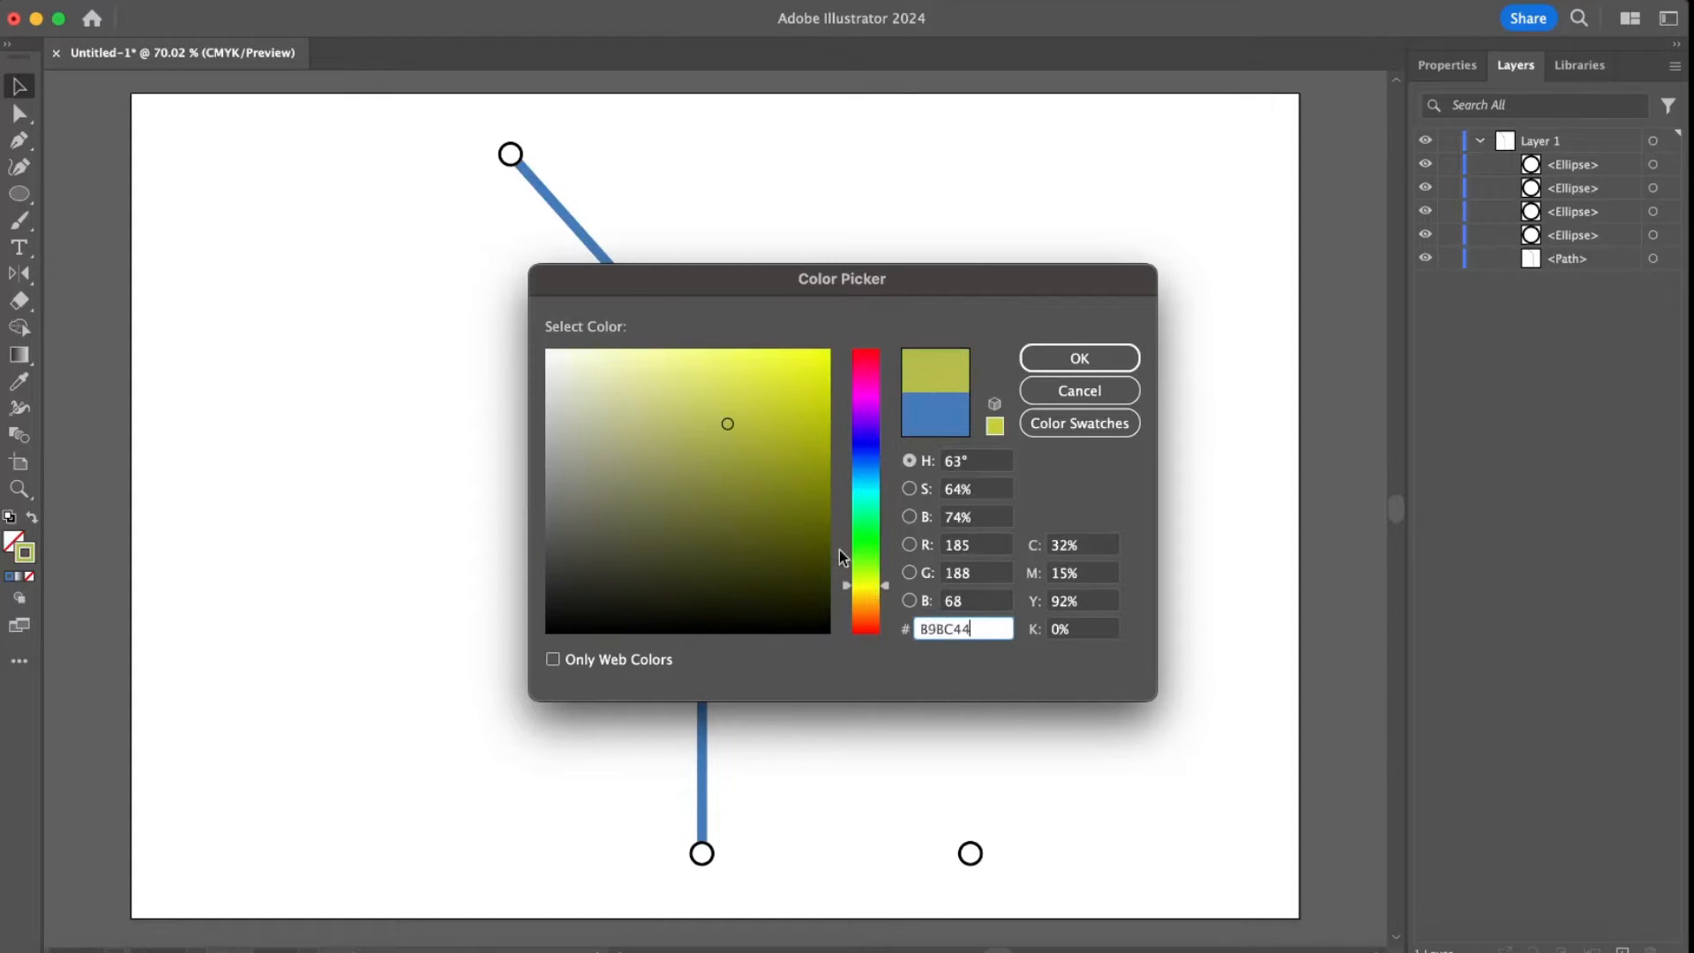
left_click_drag(686, 406, 1063, 276)
left_click(1092, 365)
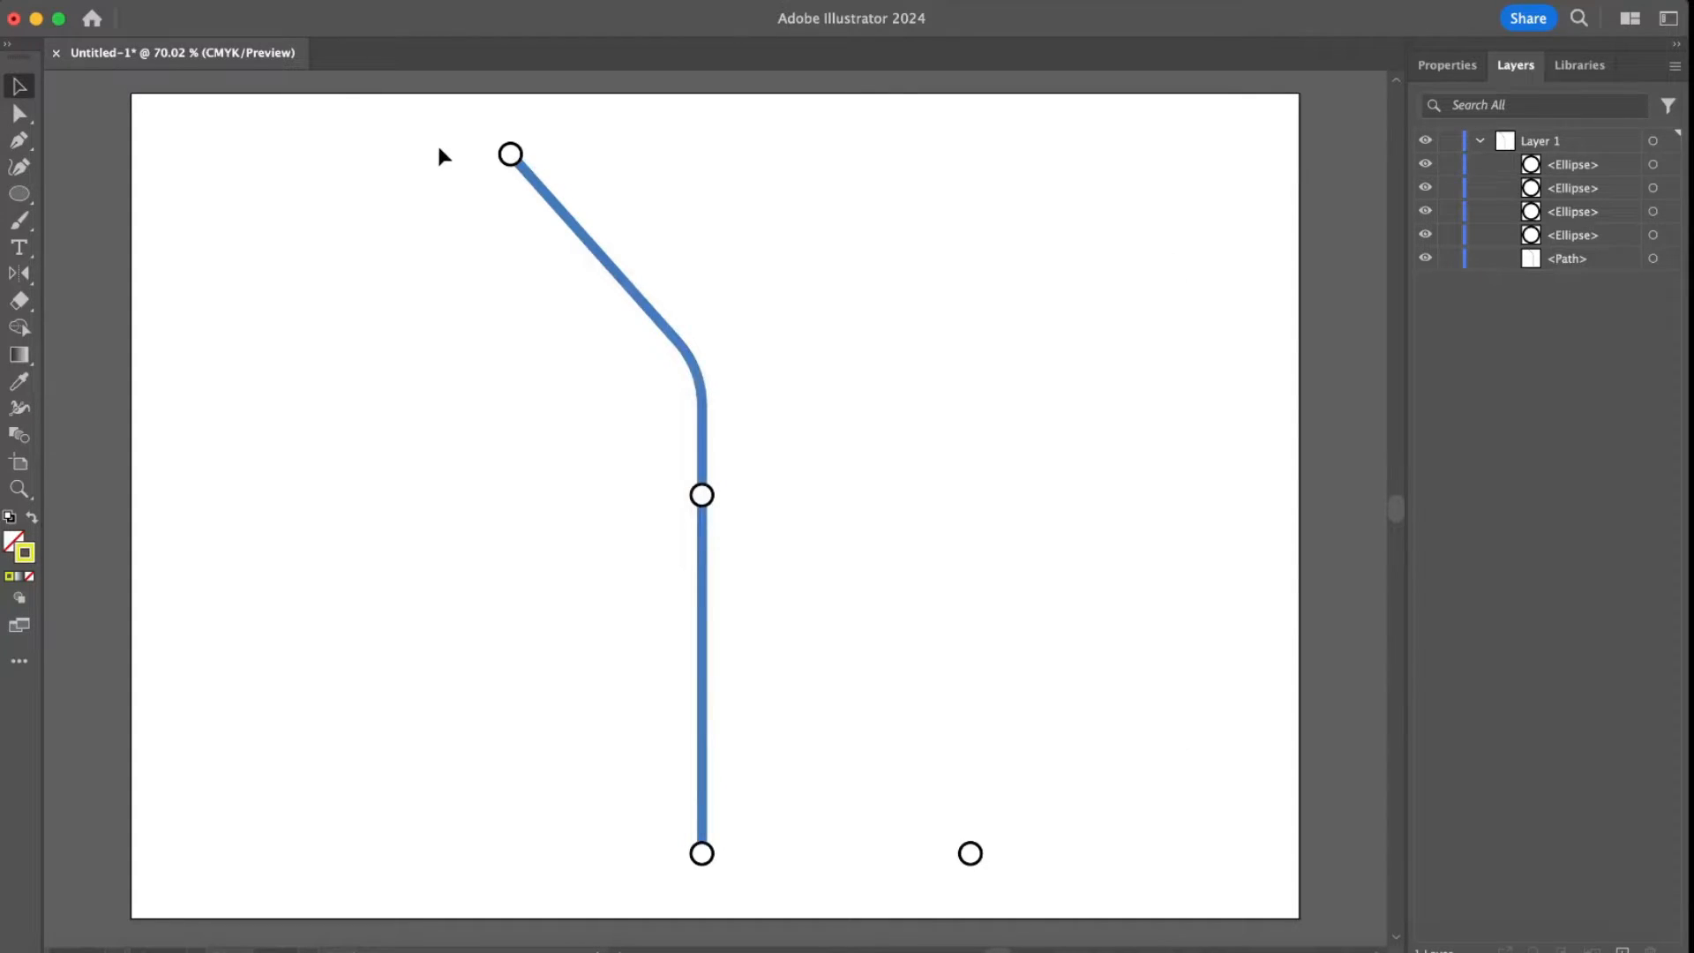
- Draw a yellow path beside the blue line, bending diagonally near its lower end and running horizontally to the separate circle, and align that circle with it
key("p")
left_click(540, 165)
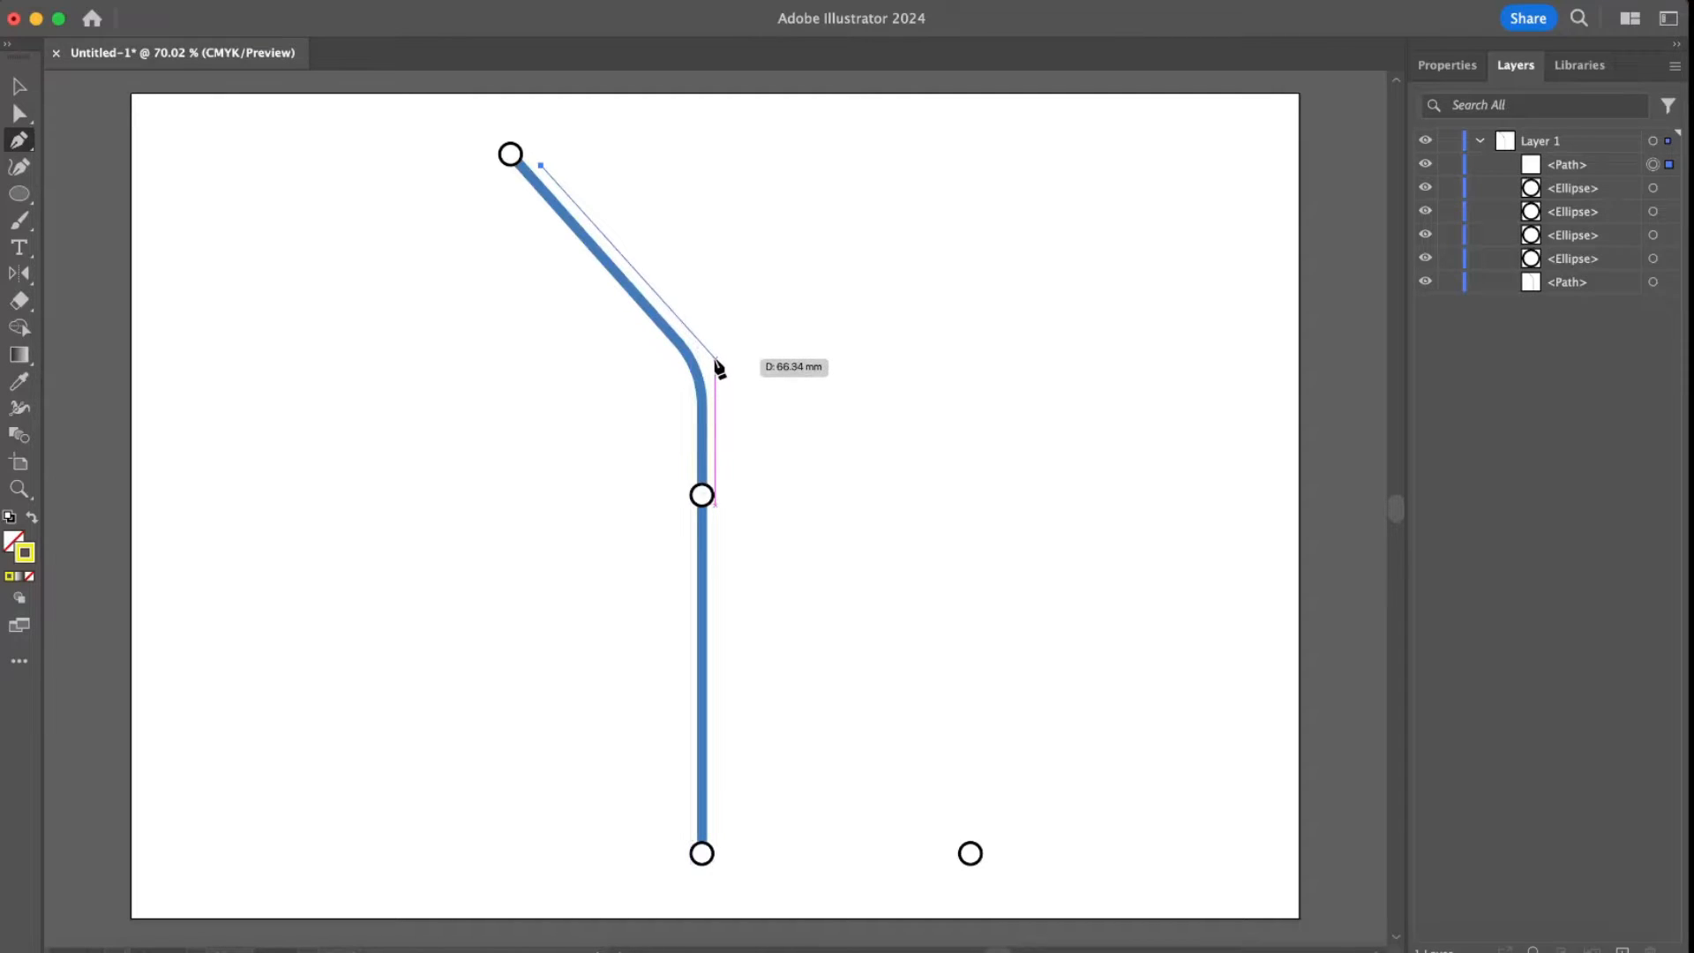
left_click(715, 359)
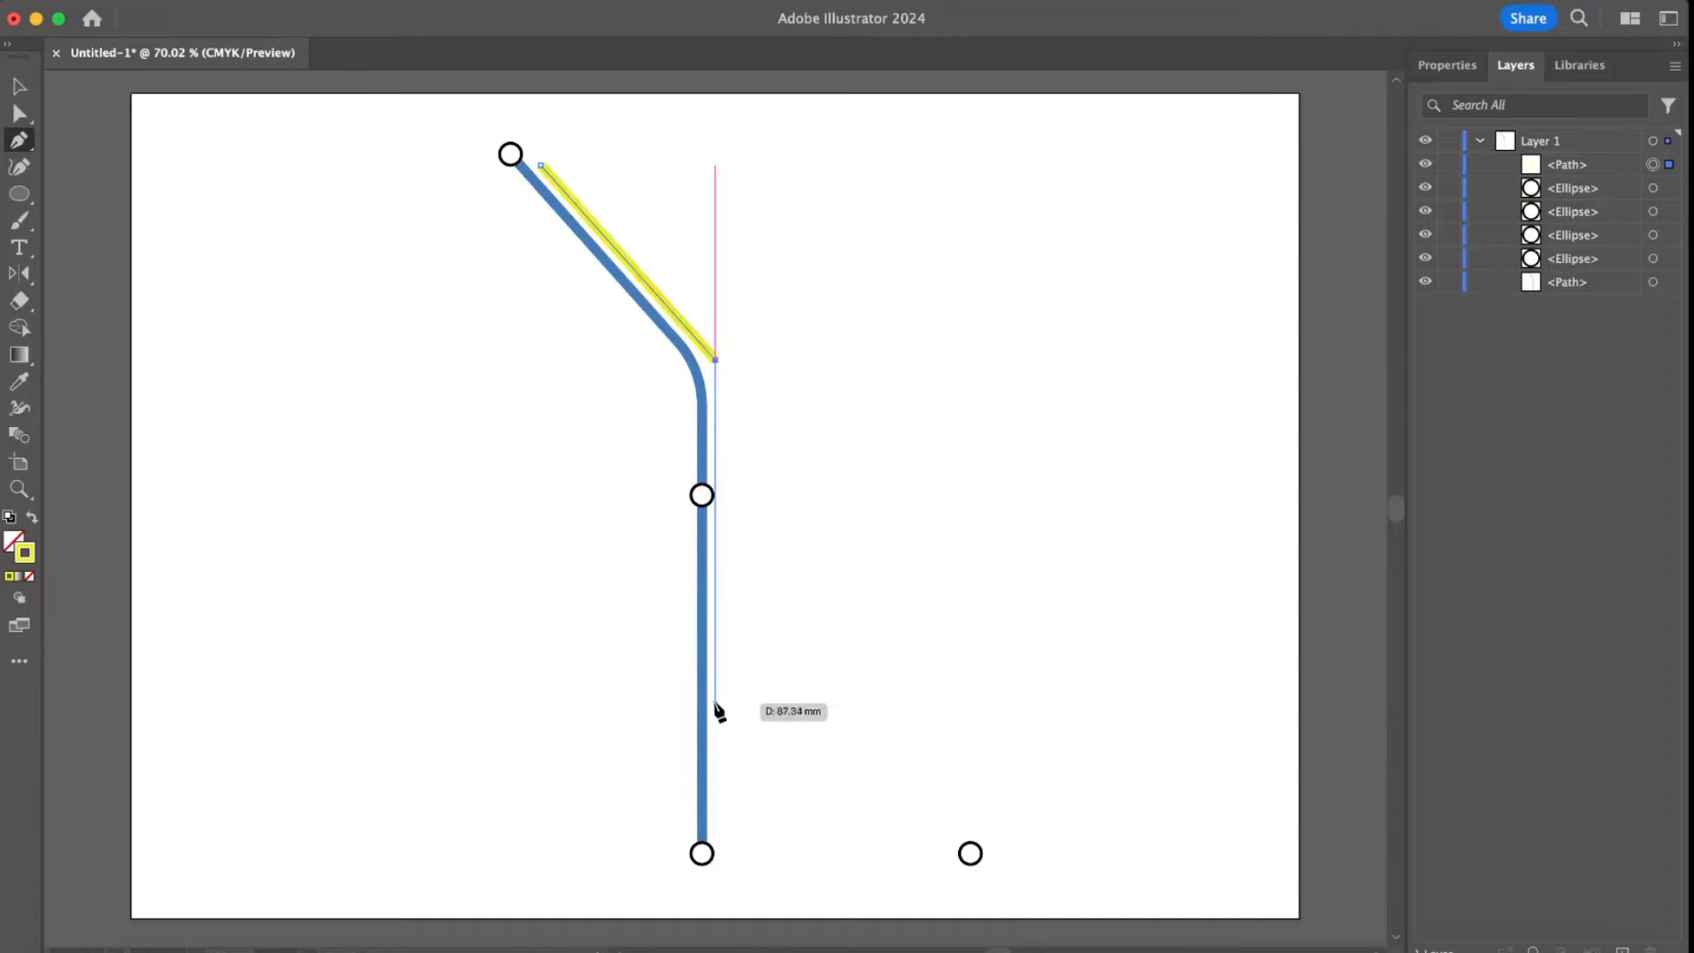
left_click(716, 760)
left_click(830, 863)
left_click(970, 863)
key("v")
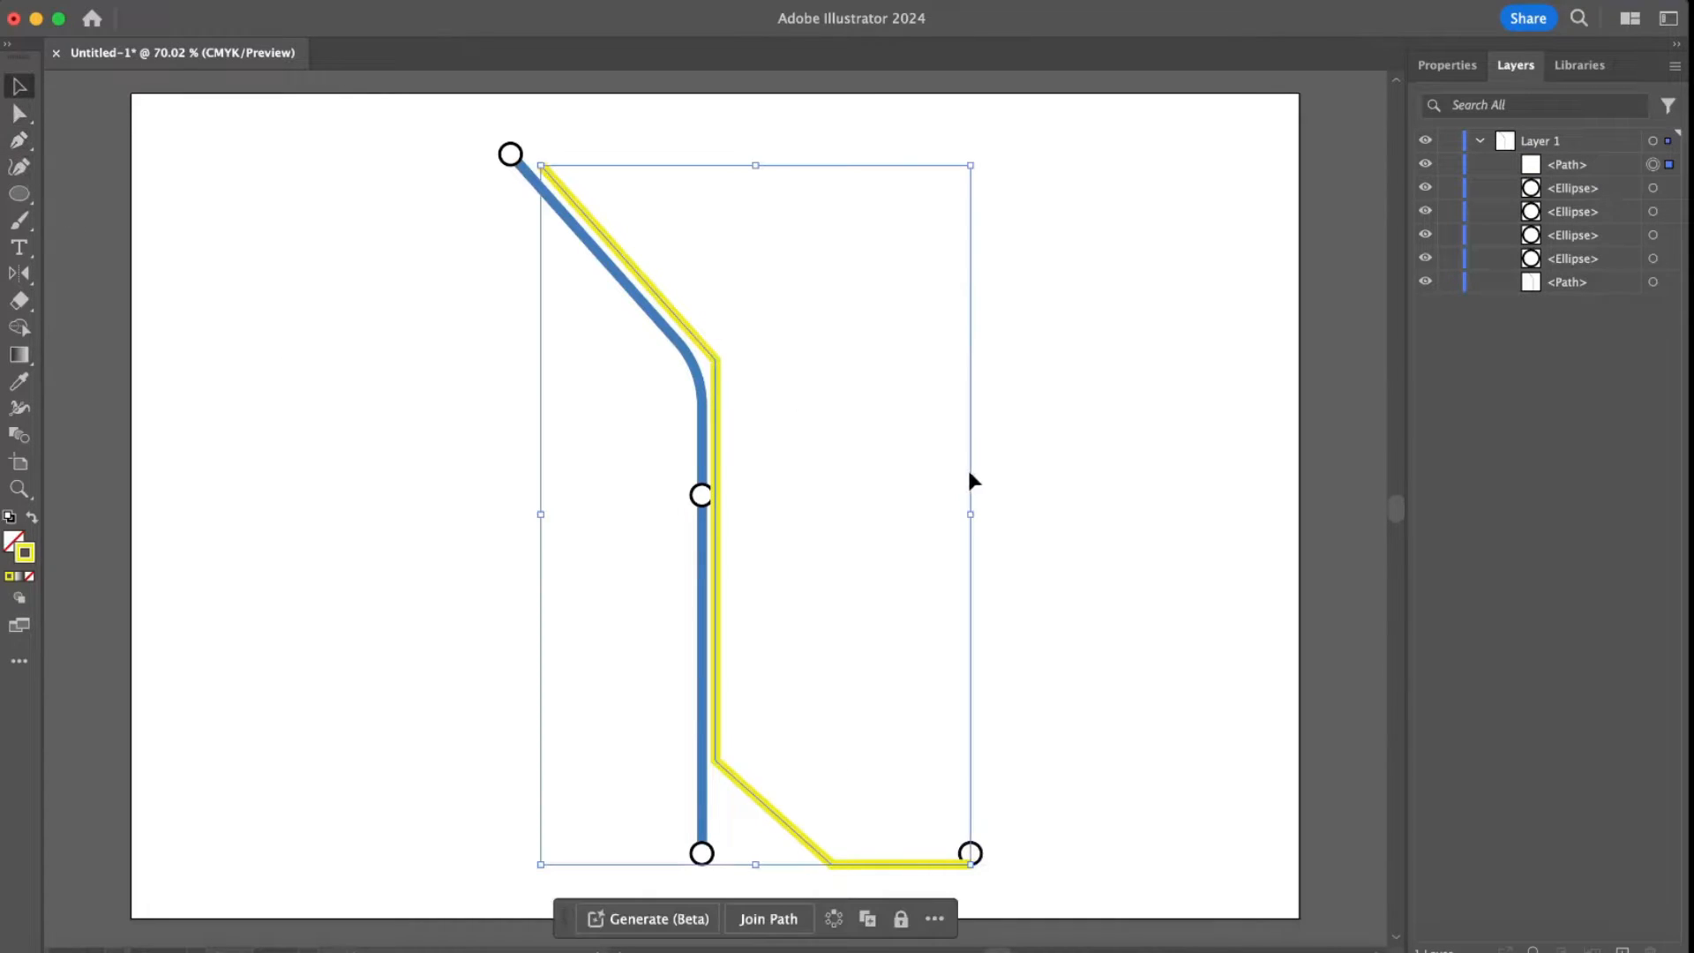
left_click(1085, 609)
left_click_drag(974, 854, 979, 868)
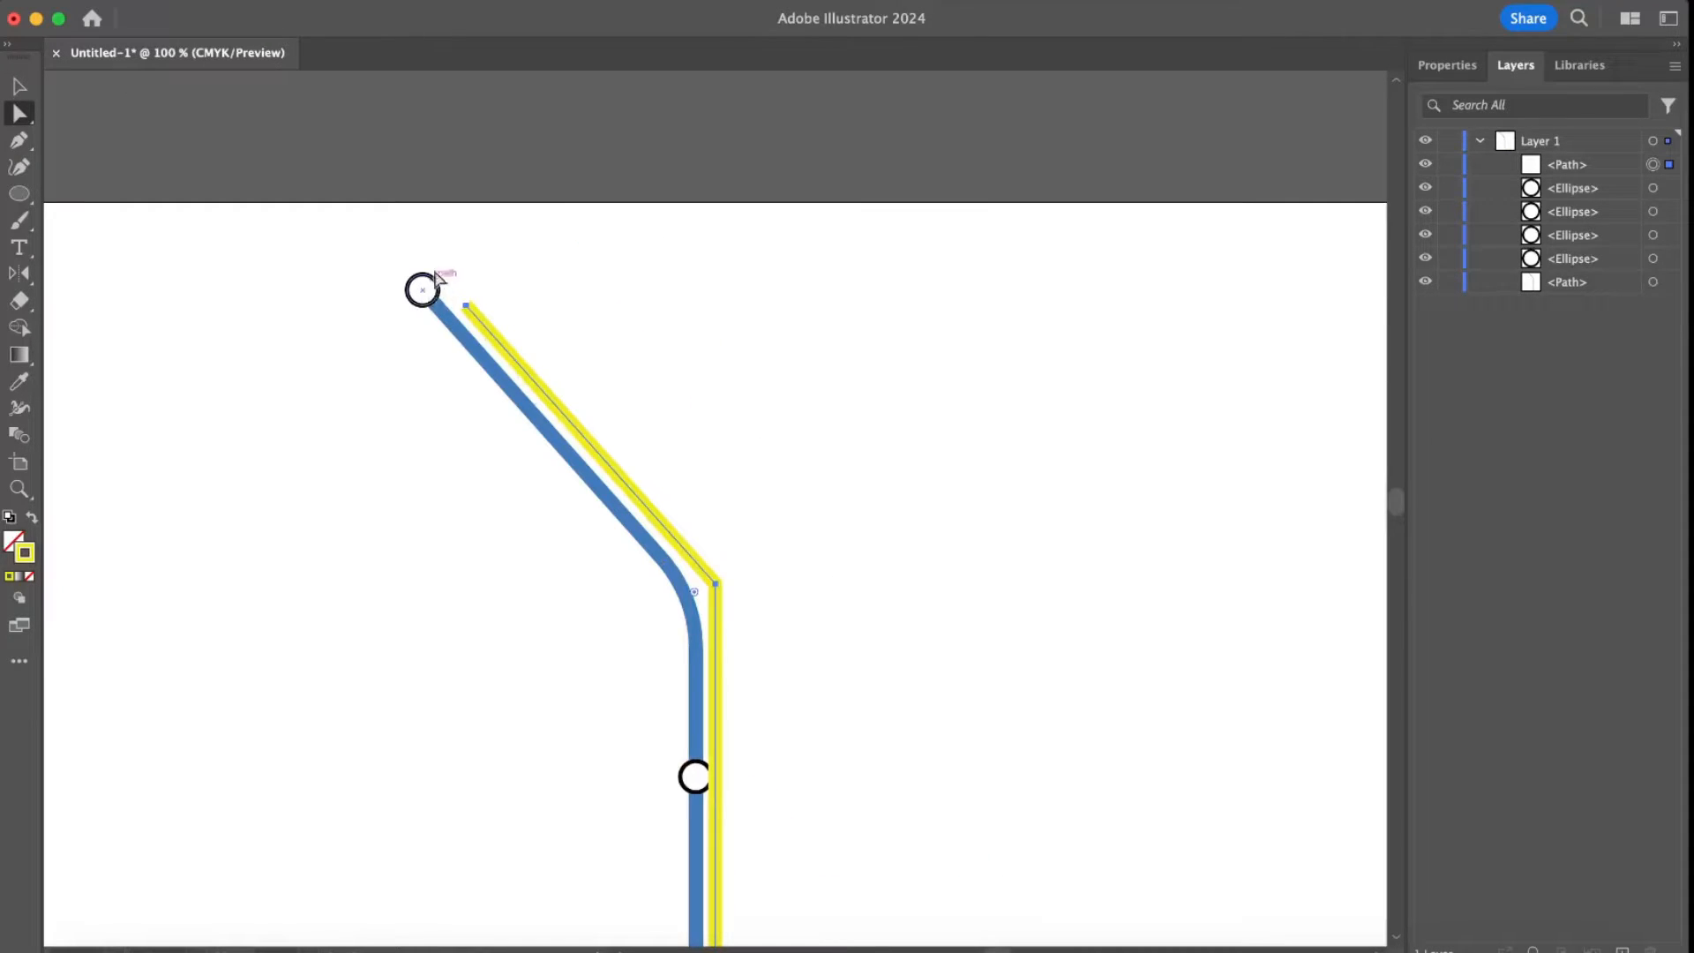
- Move the yellow path's upper end onto the top station circle and shift its upper bend closer to the blue line
left_click_drag(466, 306, 433, 279)
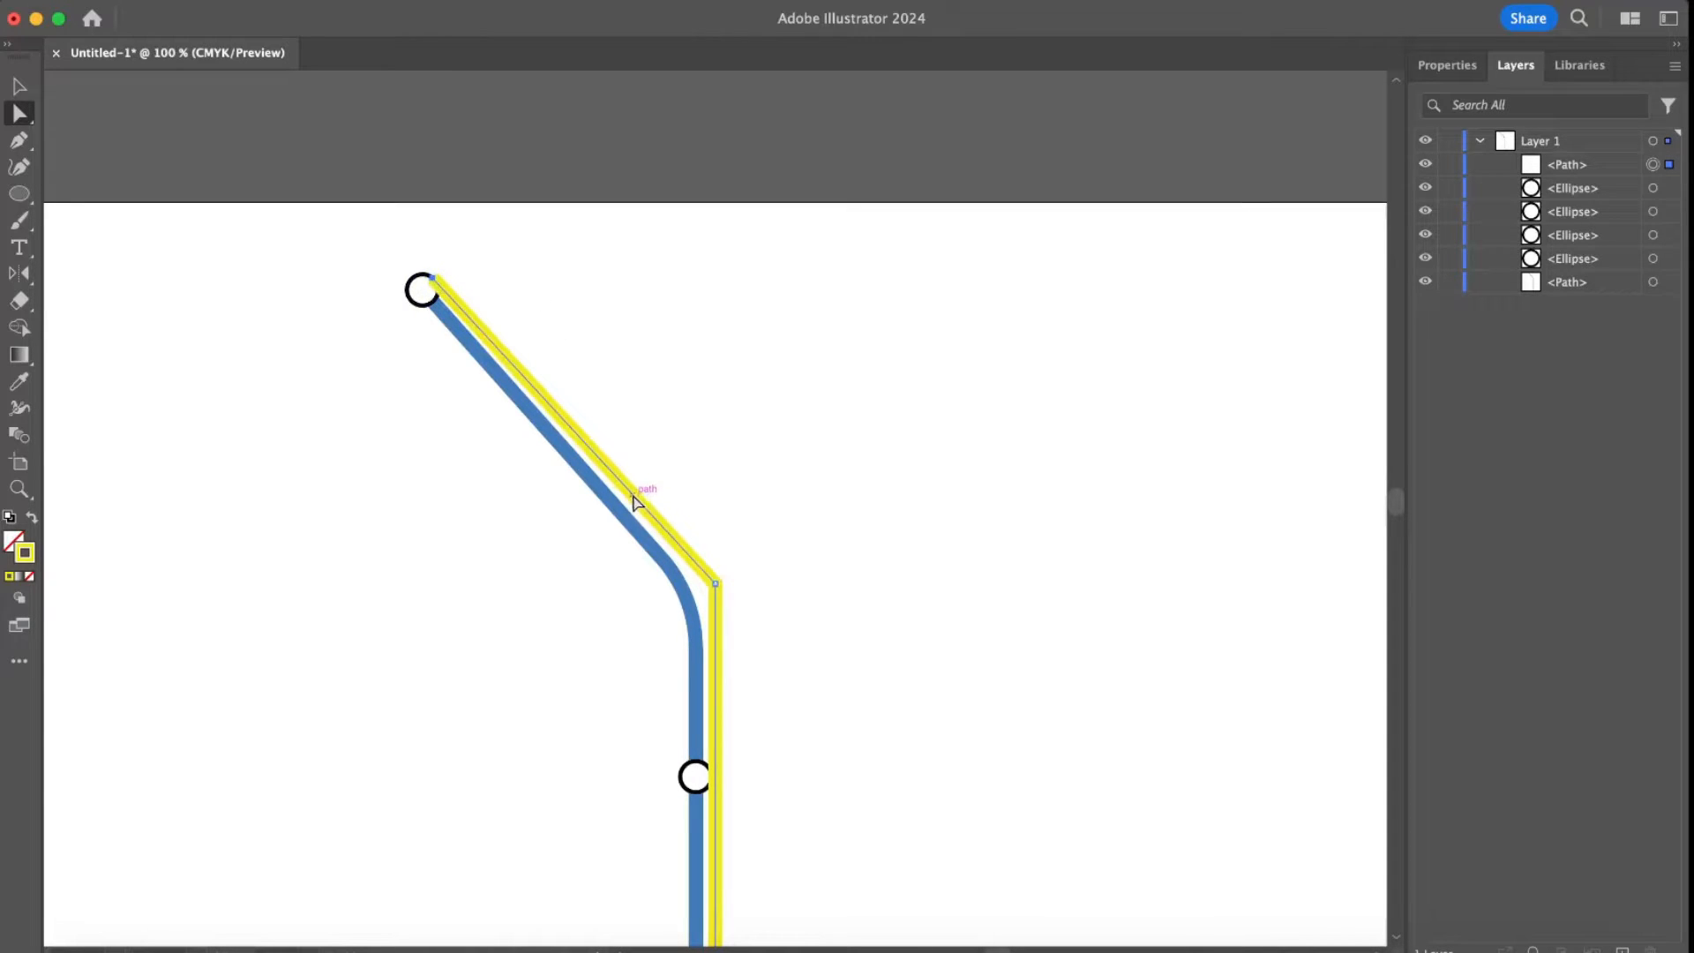
key("super+=")
scroll(881, 646, "down", 4)
scroll(1051, 935, "down", 1)
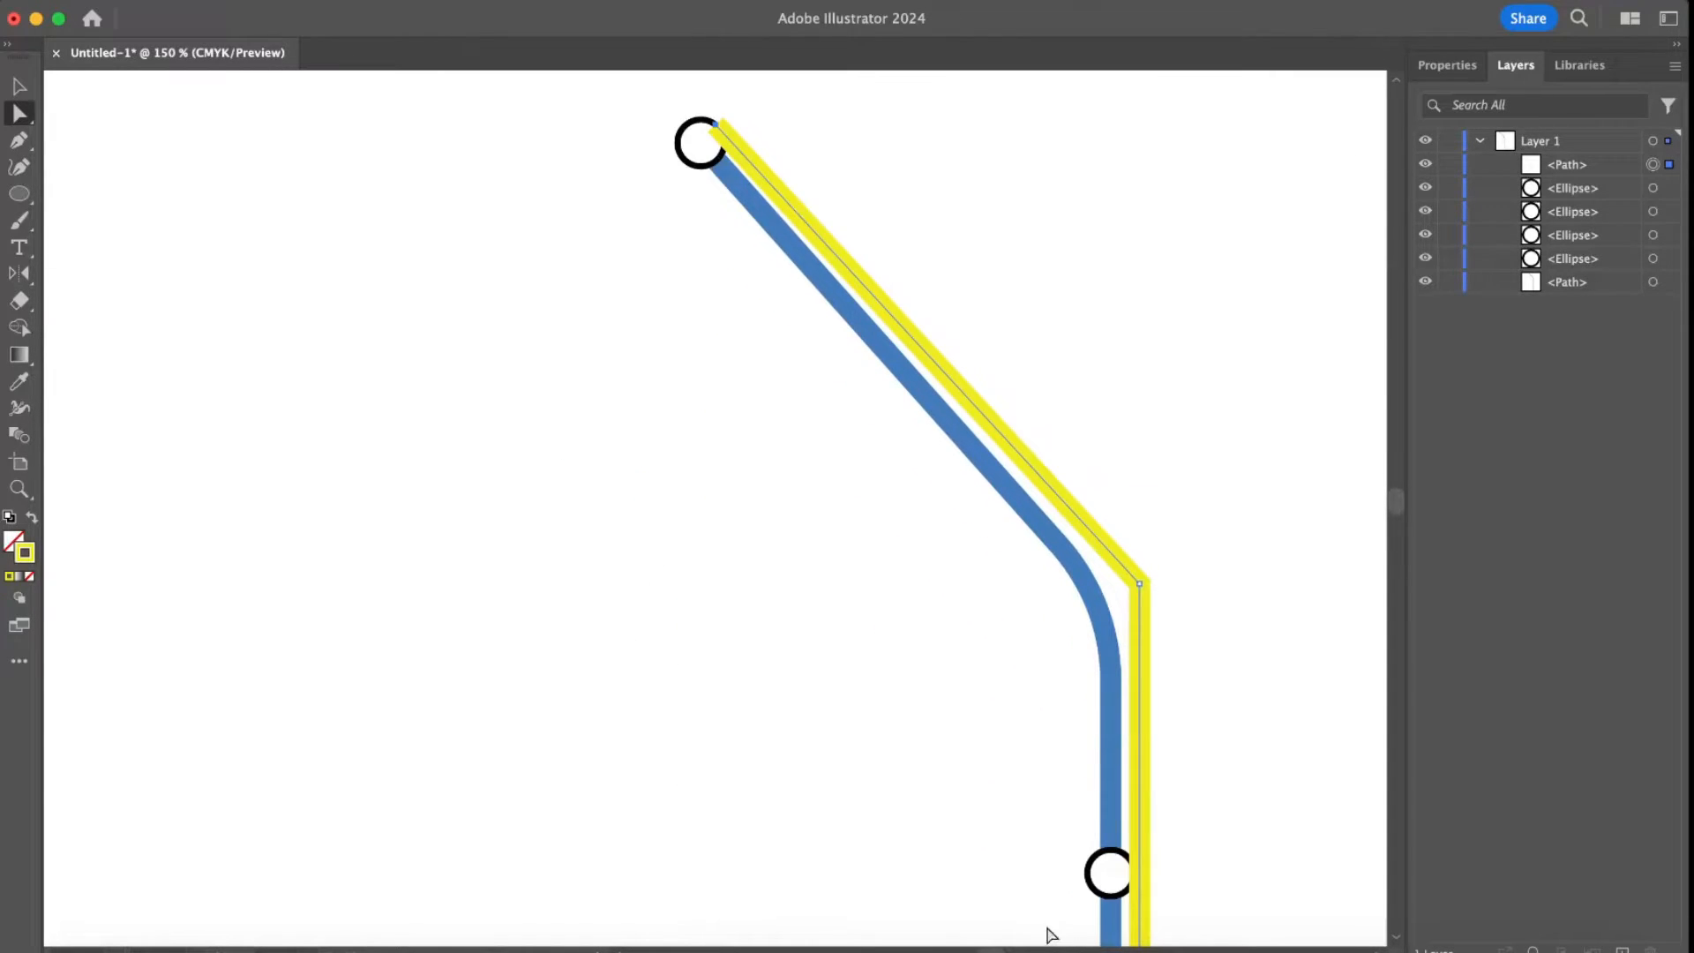
scroll(675, 808, "right", 7)
scroll(675, 807, "down", 3)
scroll(477, 507, "up", 1)
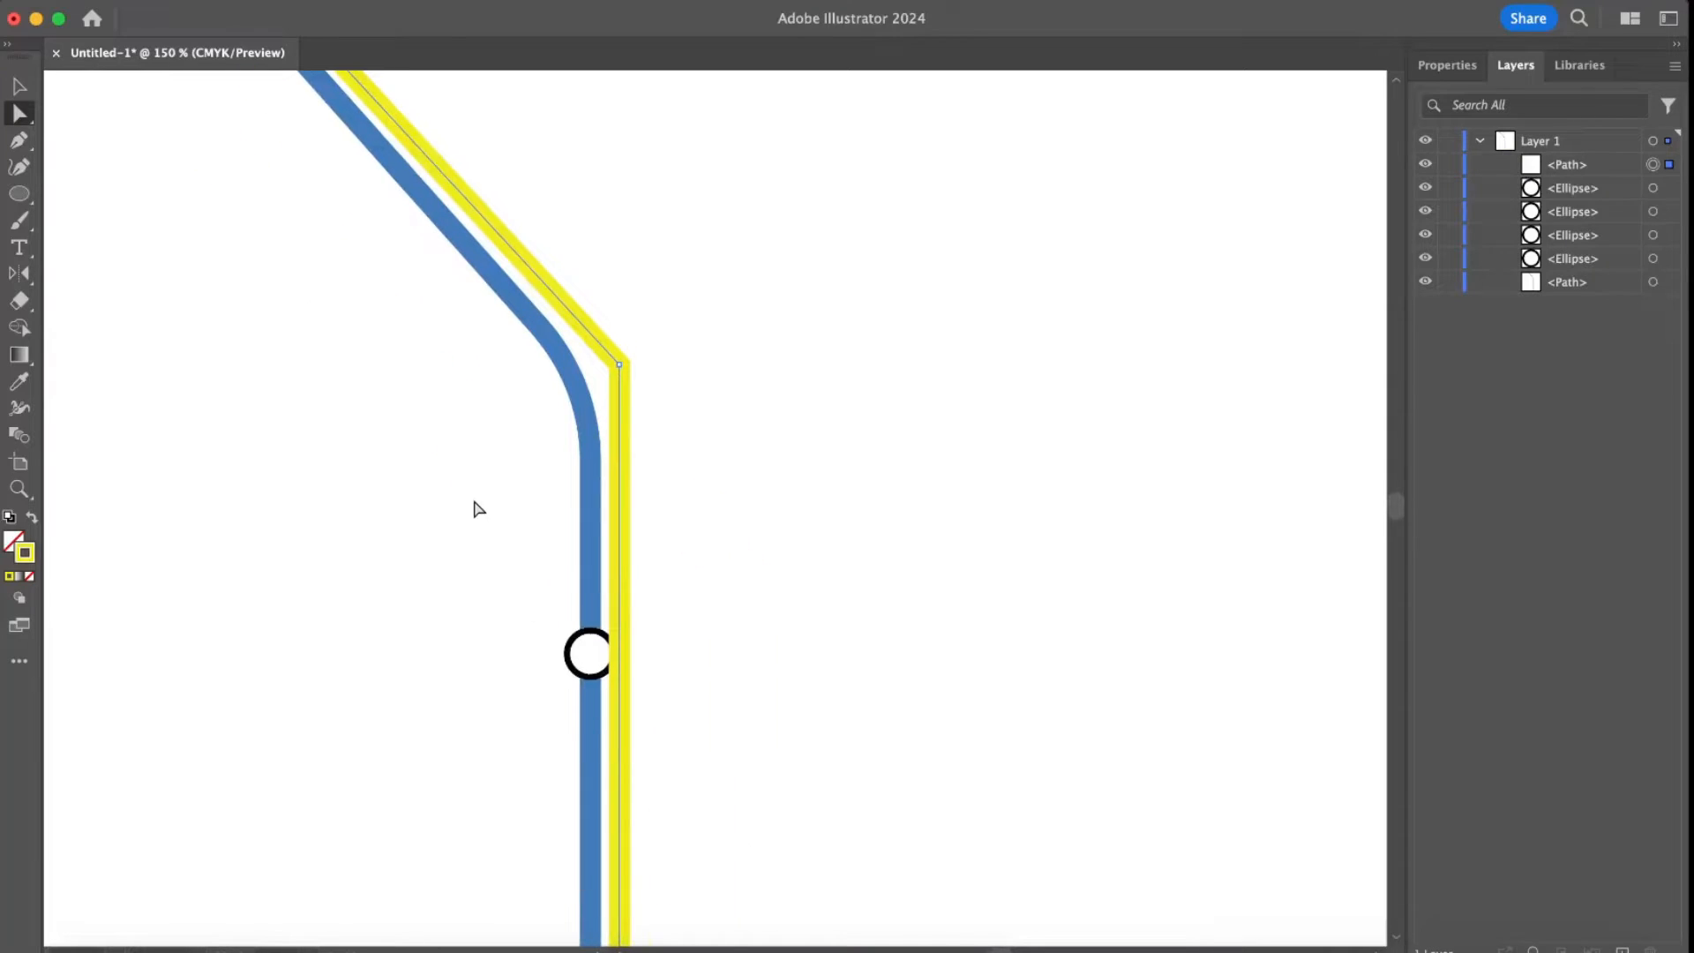
scroll(475, 502, "up", 1)
key("super+=")
scroll(917, 620, "down", 6)
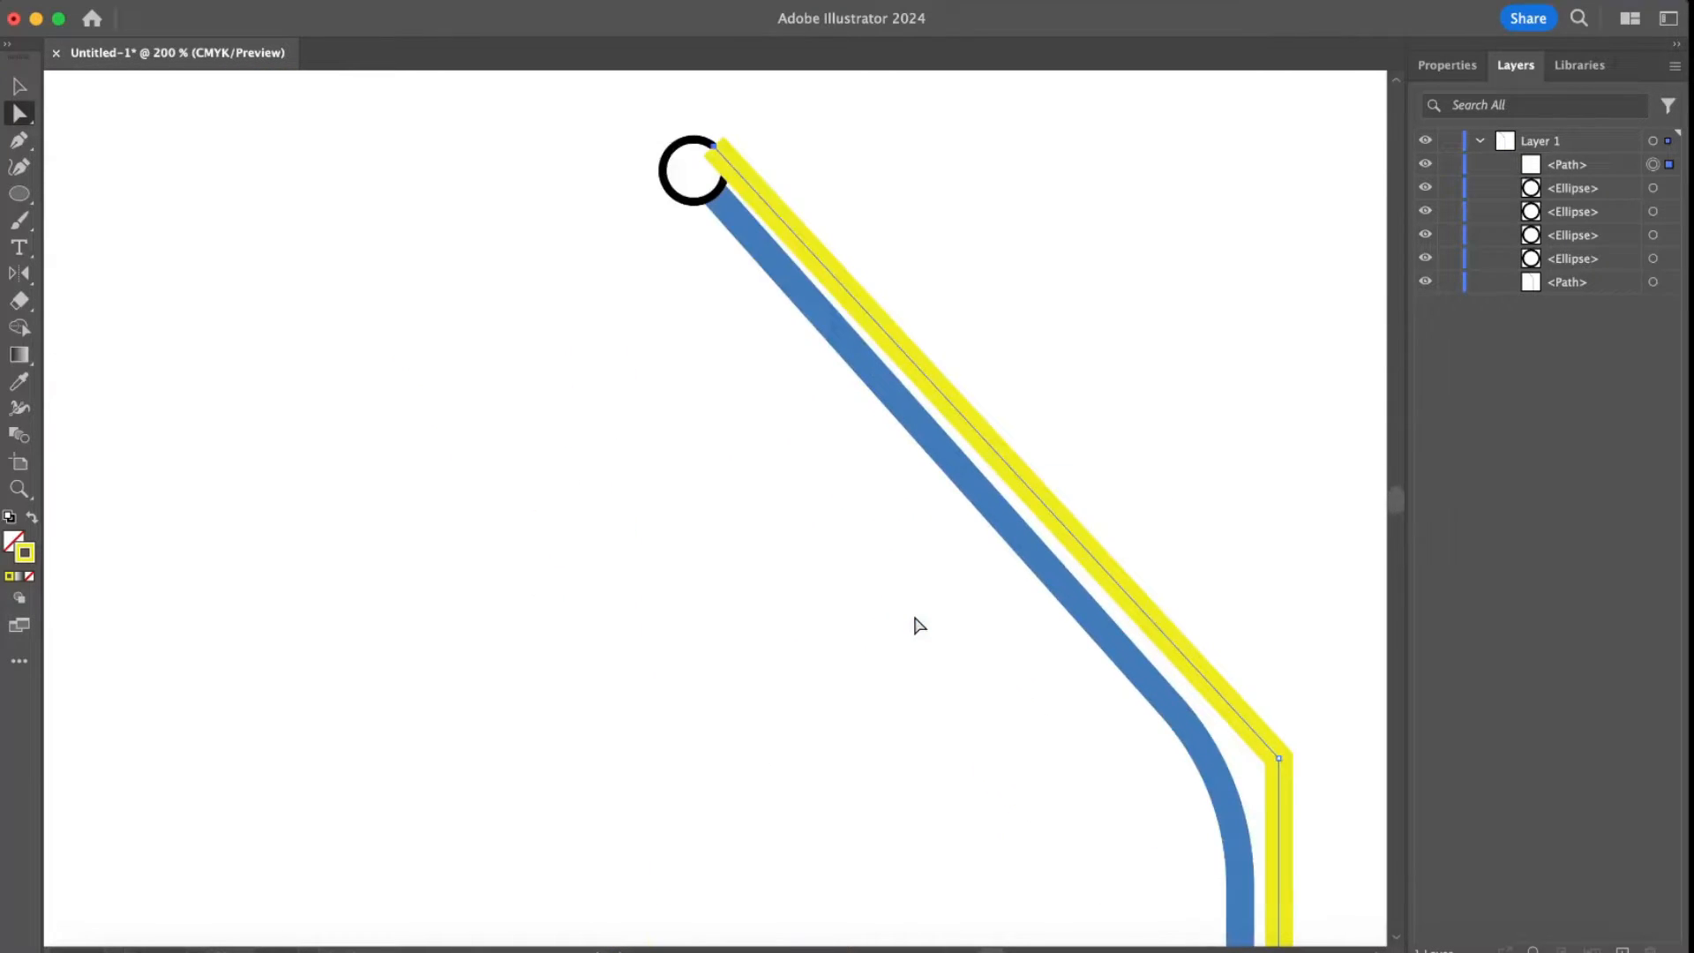
scroll(714, 507, "right", 9)
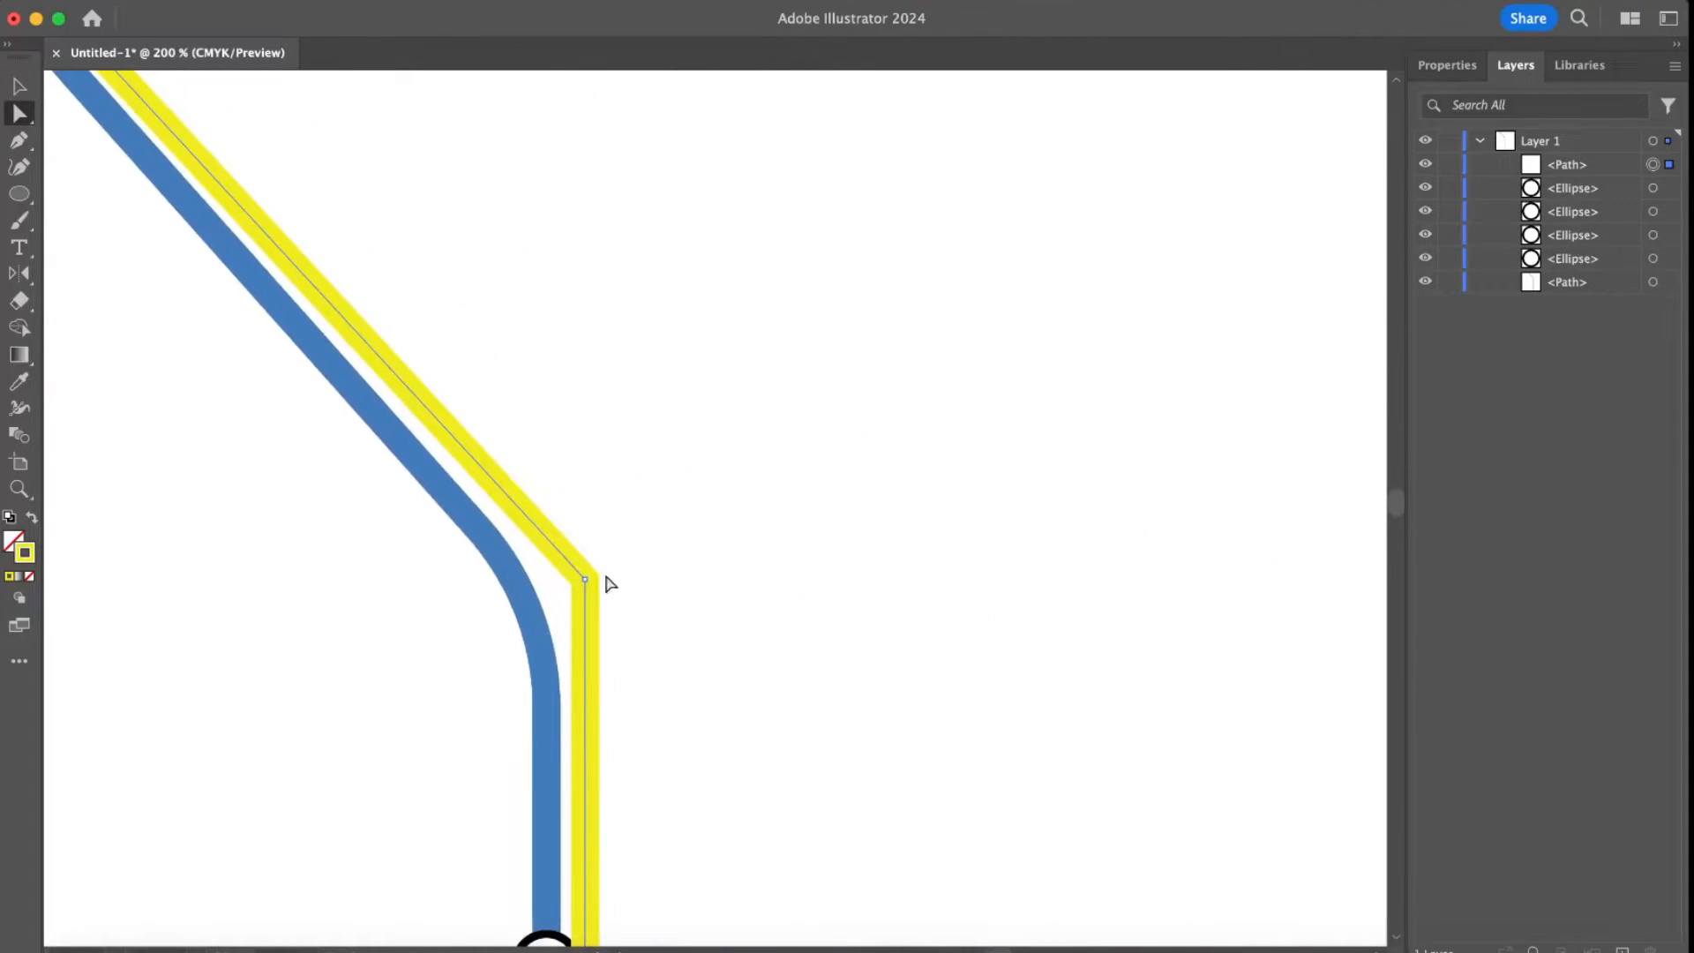
left_click_drag(585, 579, 578, 599)
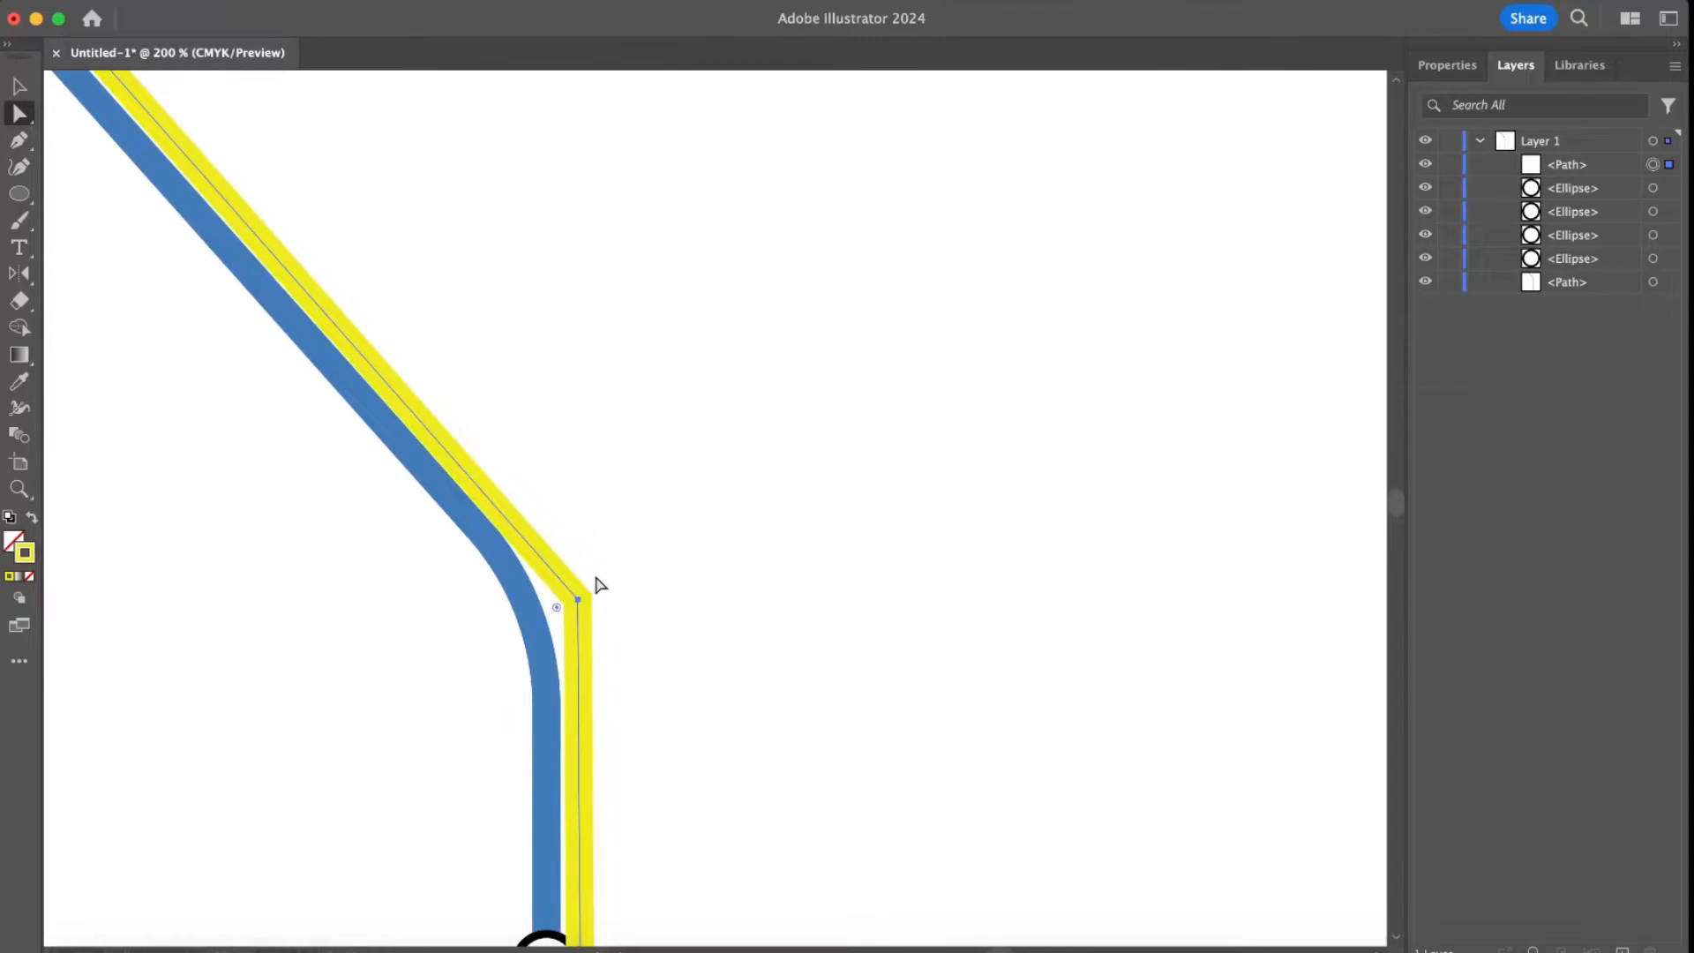
- Nudge the yellow path's endpoint at the top station circle until its diagonal segment sits flush against the blue line
scroll(597, 586, "up", 2)
scroll(1042, 757, "left", 3)
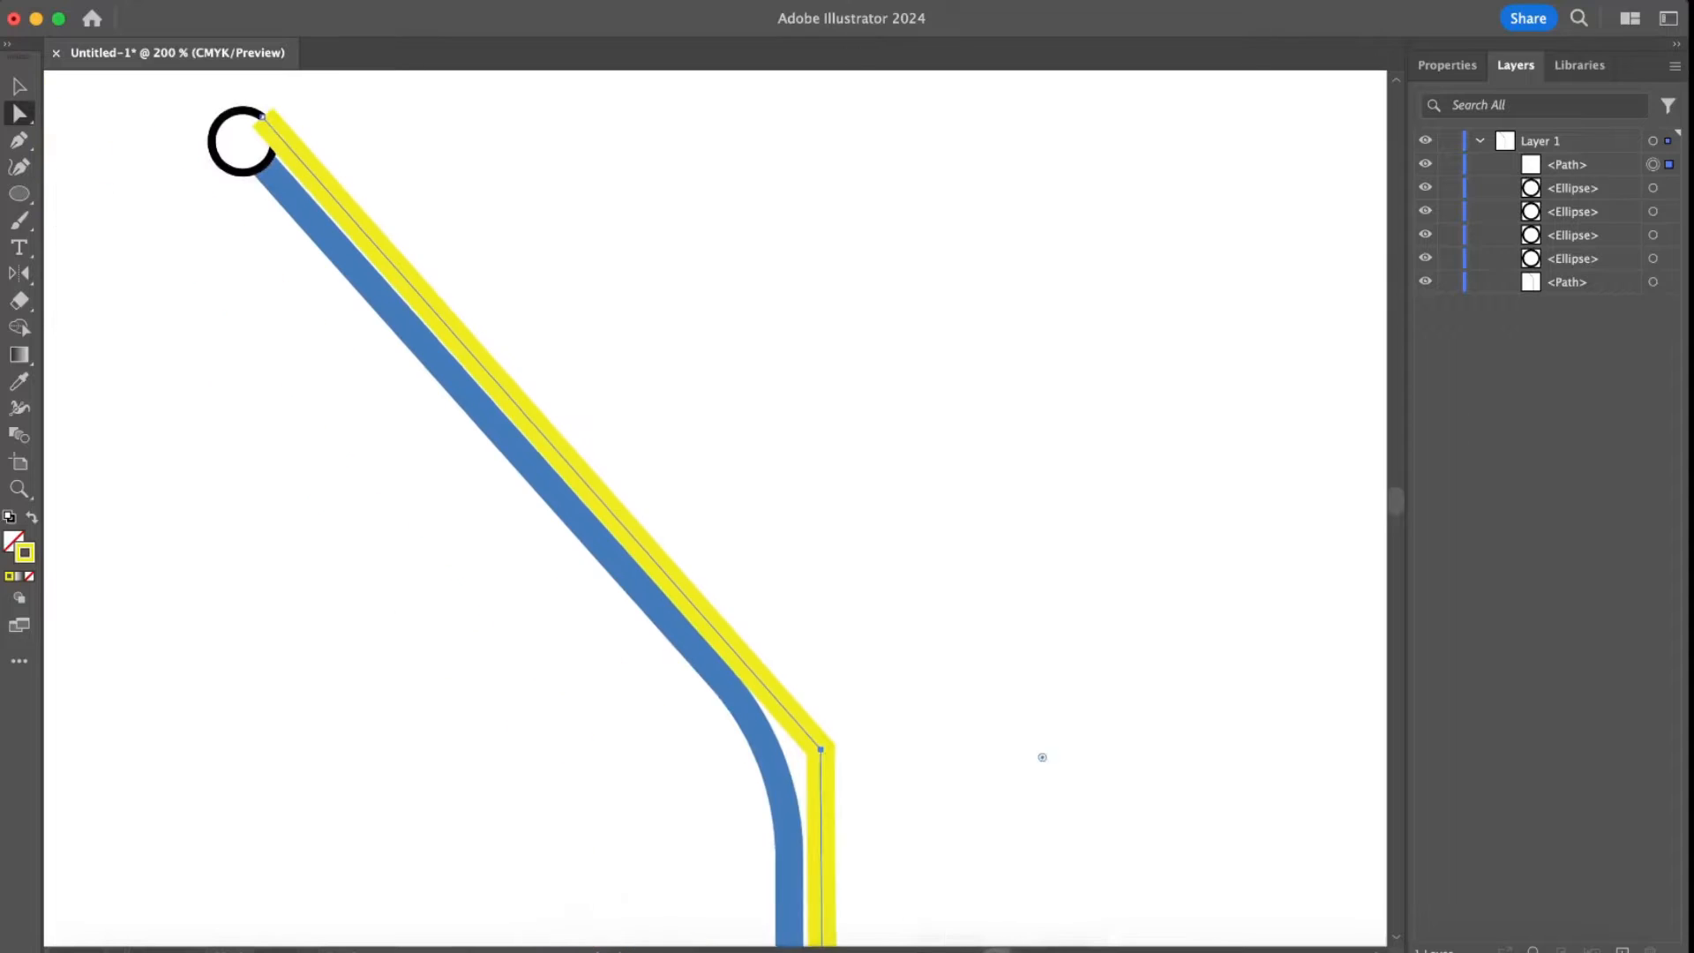
scroll(1042, 758, "left", 1)
left_click(316, 116)
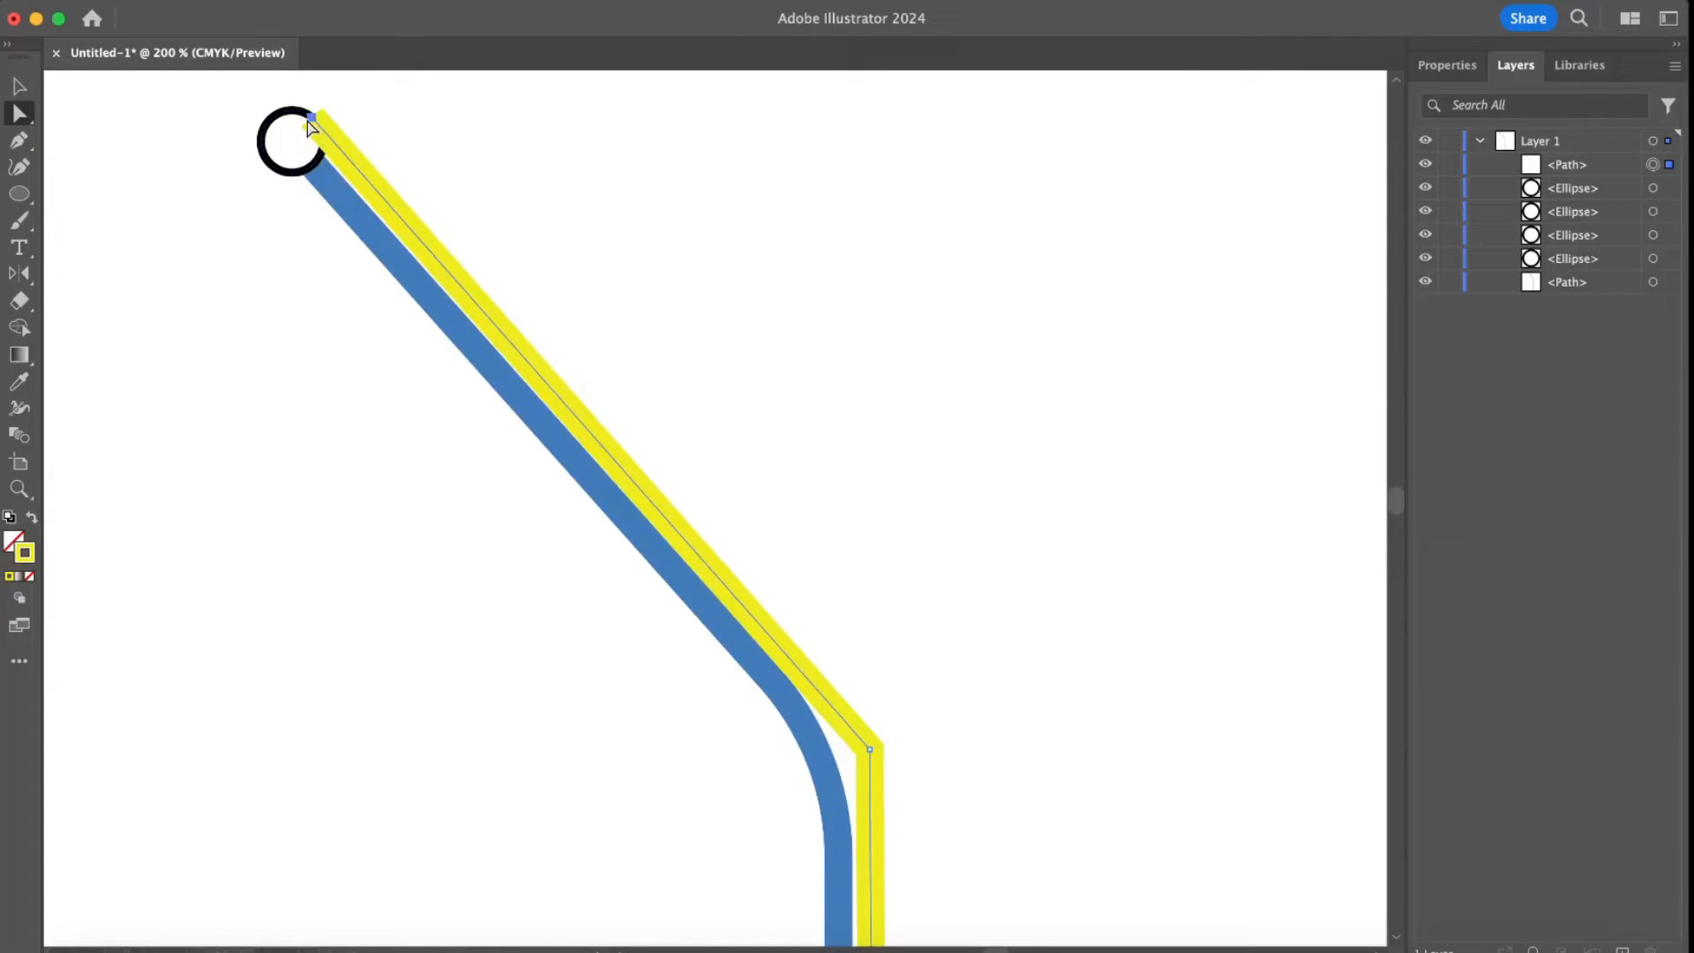
key("super+equal")
key("super+equal")
key("super+equal")
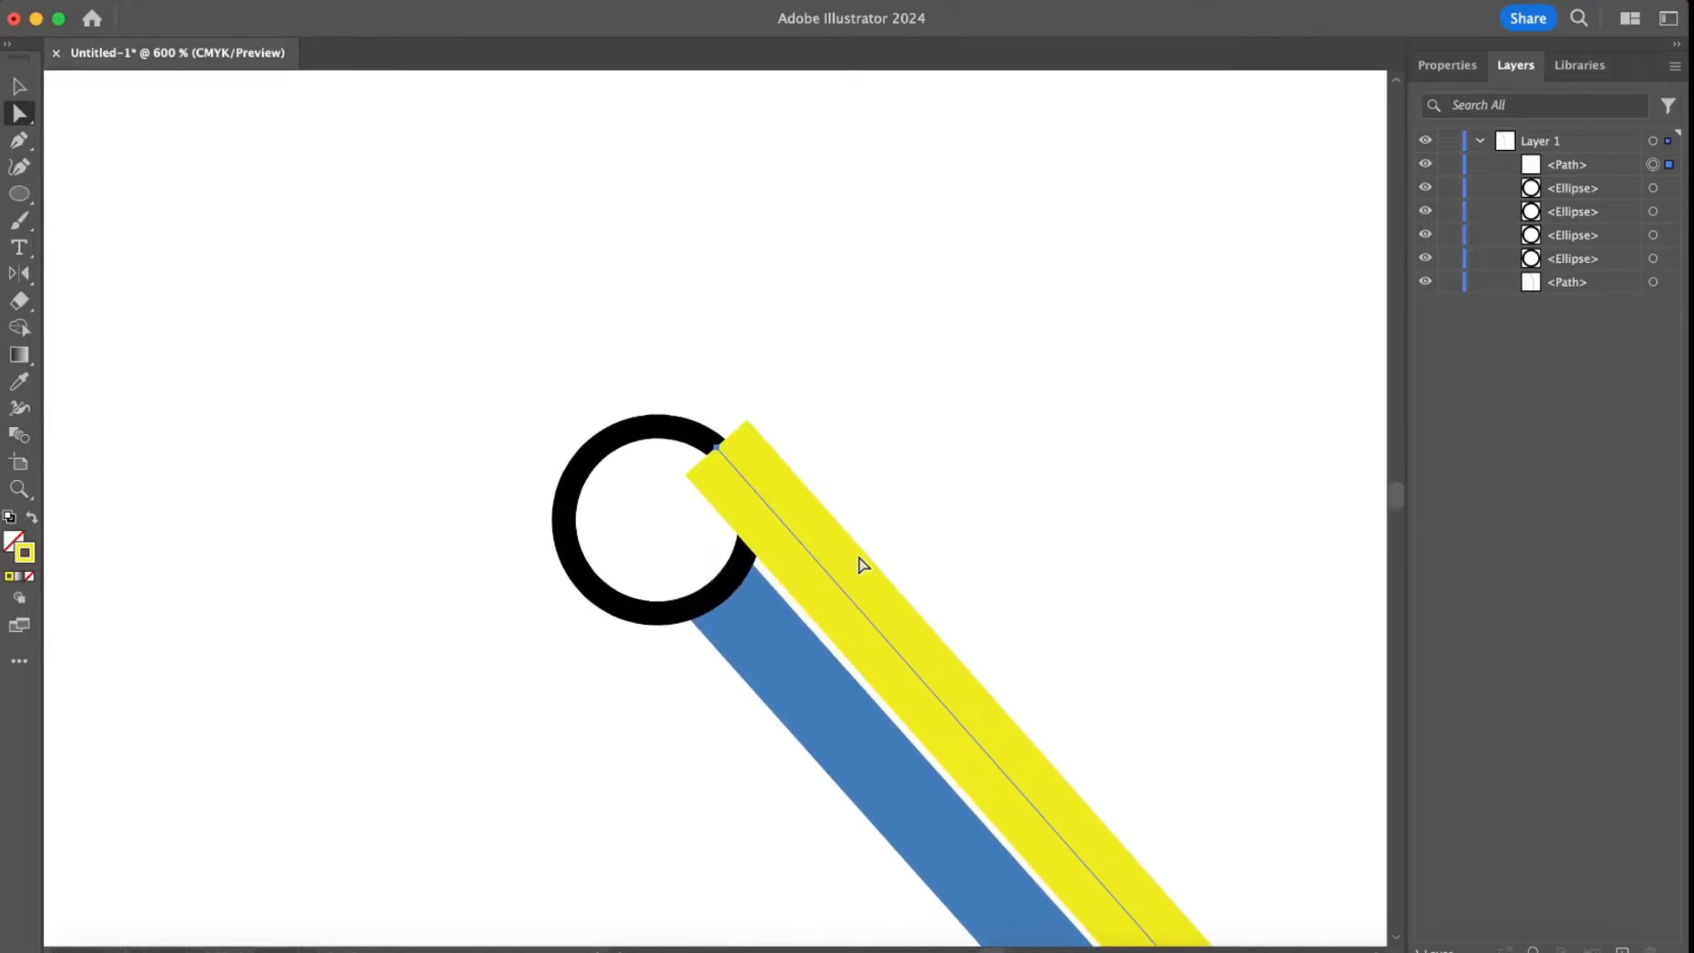
scroll(863, 565, "down", 5)
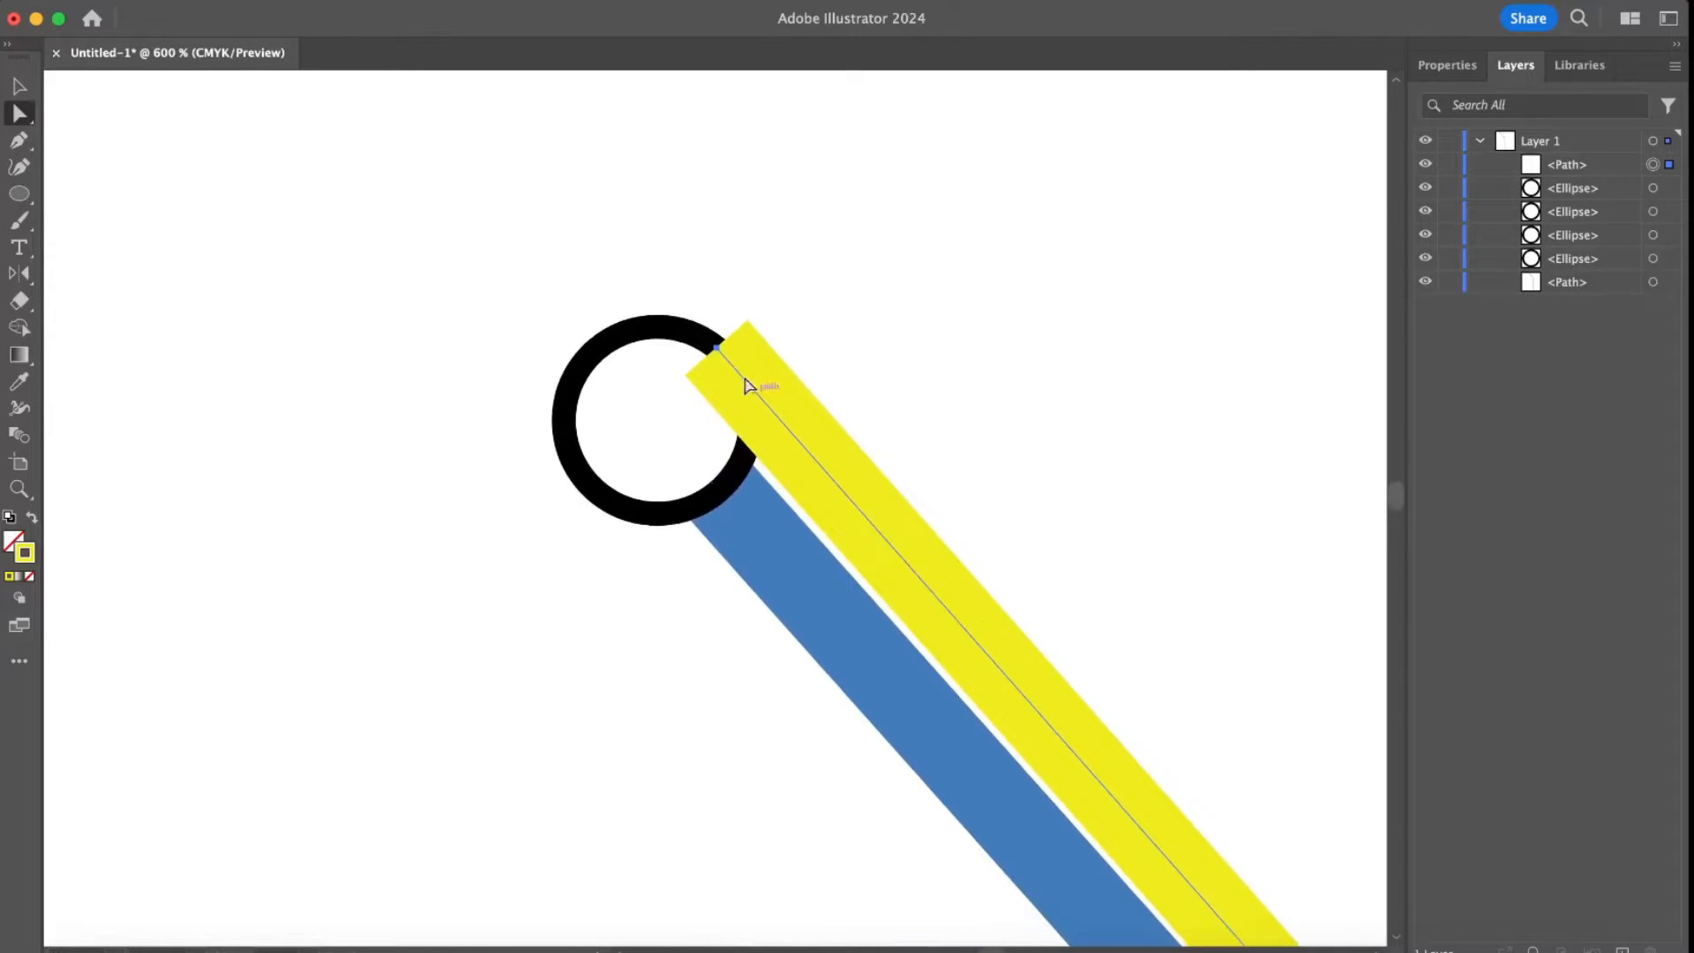
left_click(719, 348)
left_click_drag(717, 353, 716, 363)
scroll(1197, 635, "down", 4)
scroll(1197, 636, "down", 5)
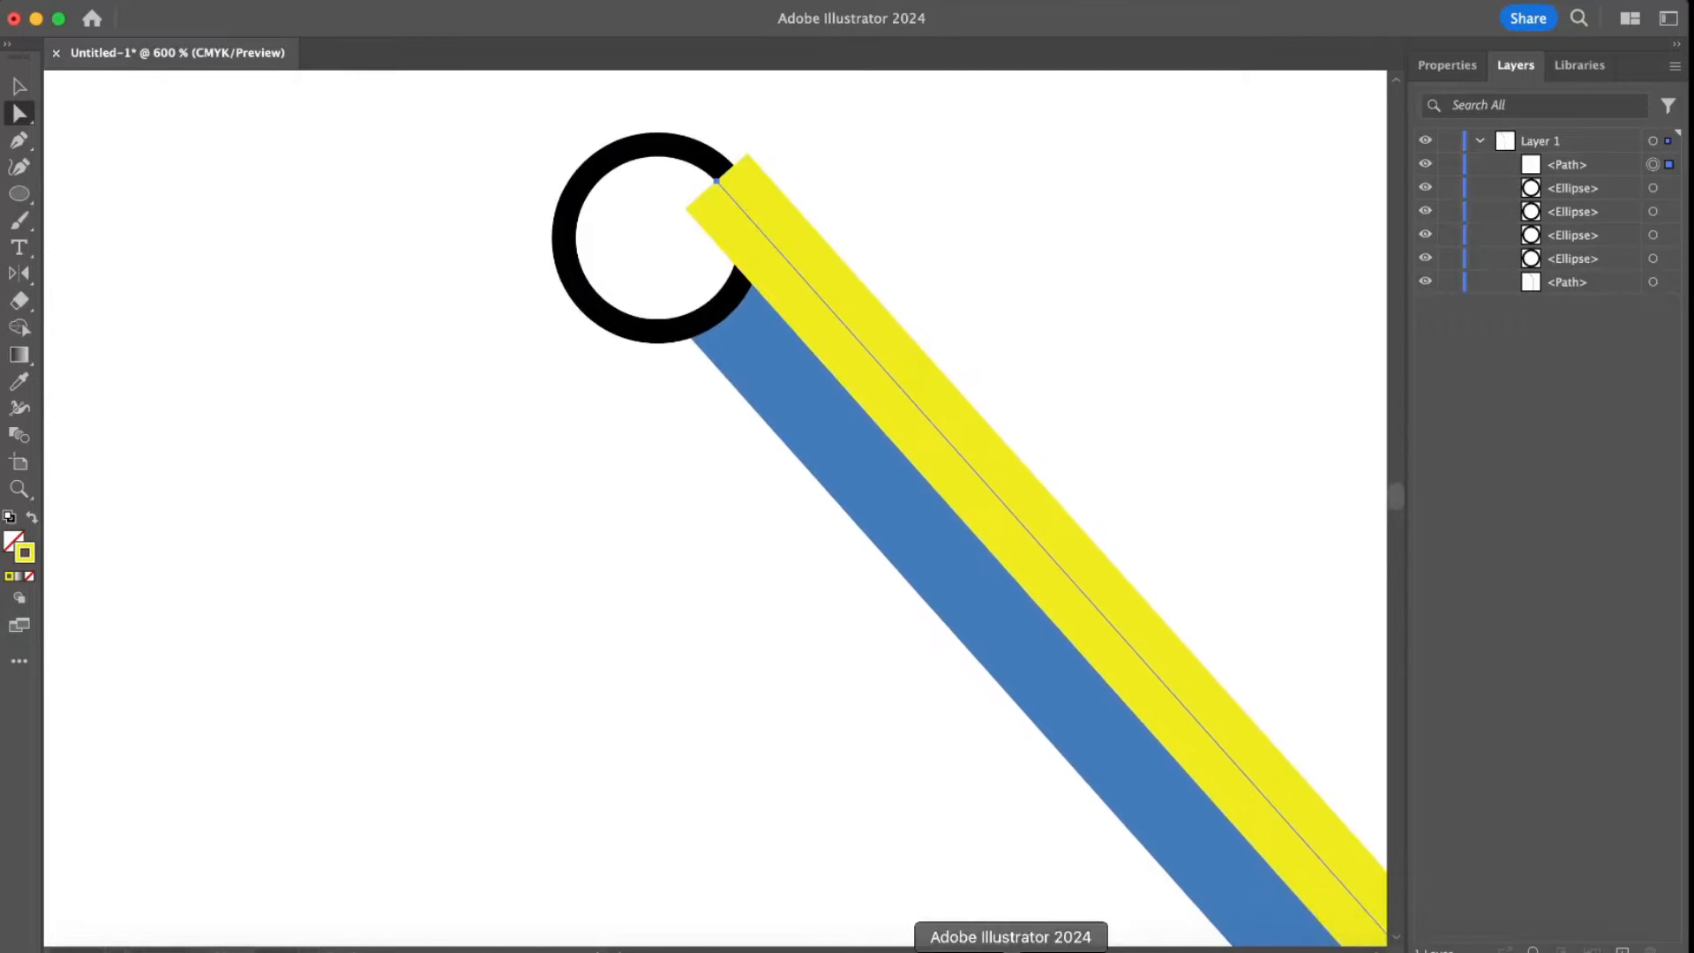
scroll(716, 506, "right", 15)
scroll(717, 506, "down", 10)
scroll(717, 505, "left", 8)
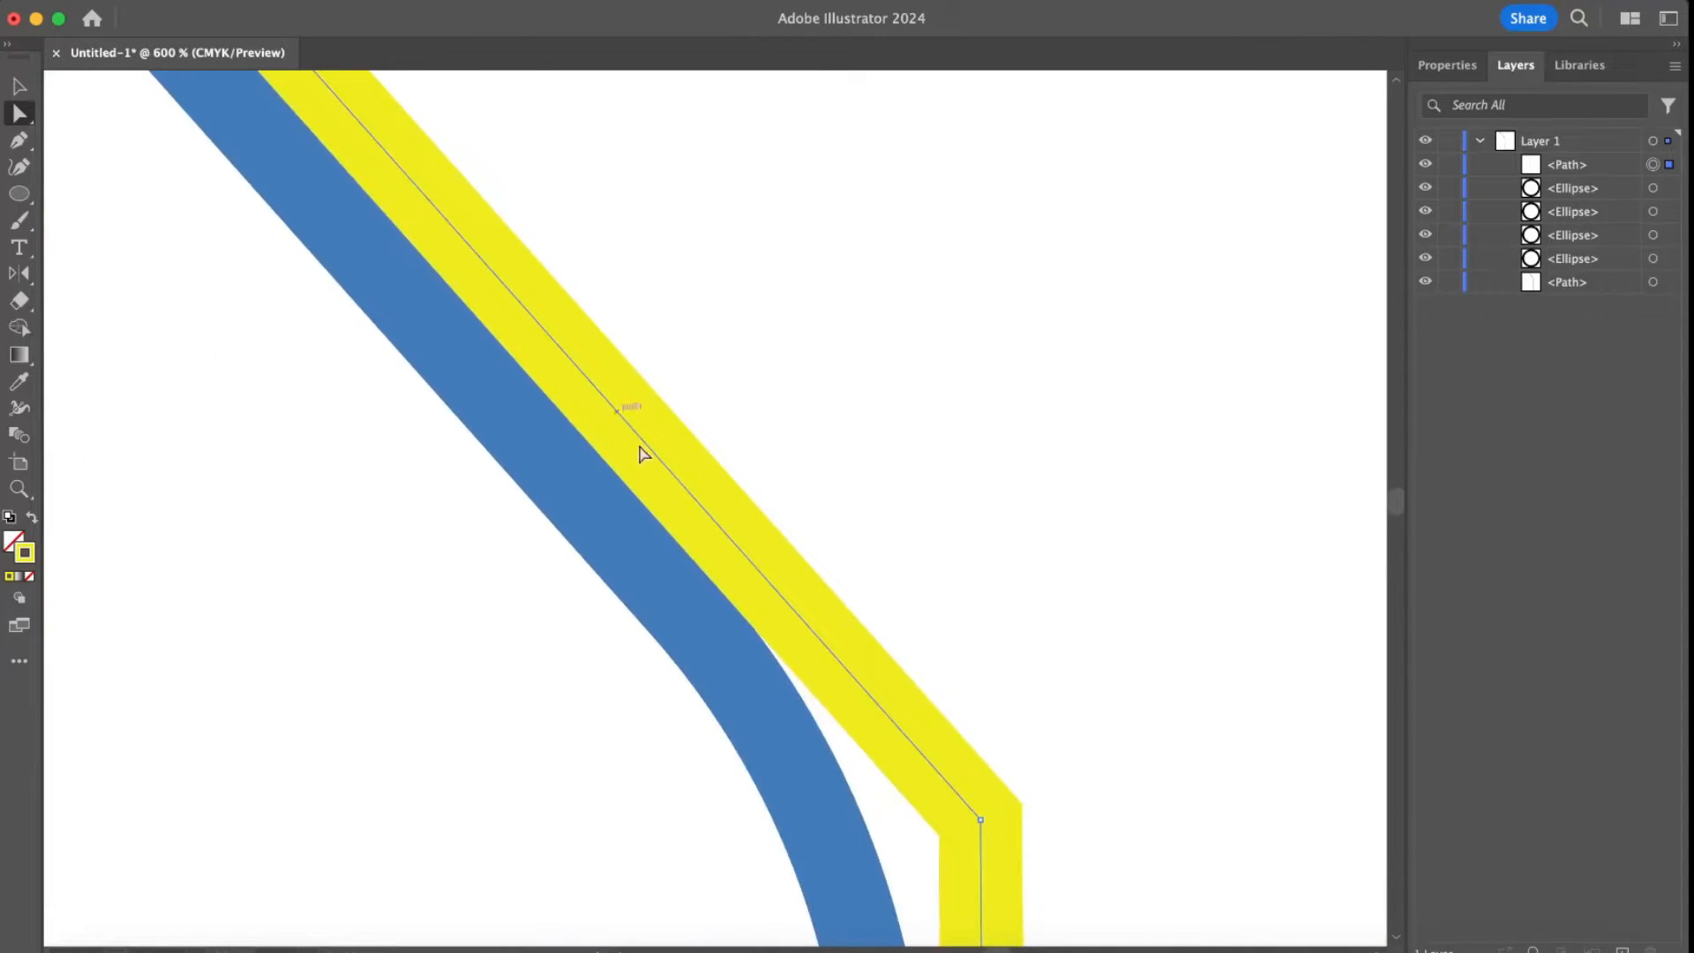
scroll(821, 664, "down", 3)
- Move the yellow path's lower bend point left so its vertical segment meets the edge of the blue line
key("super+0")
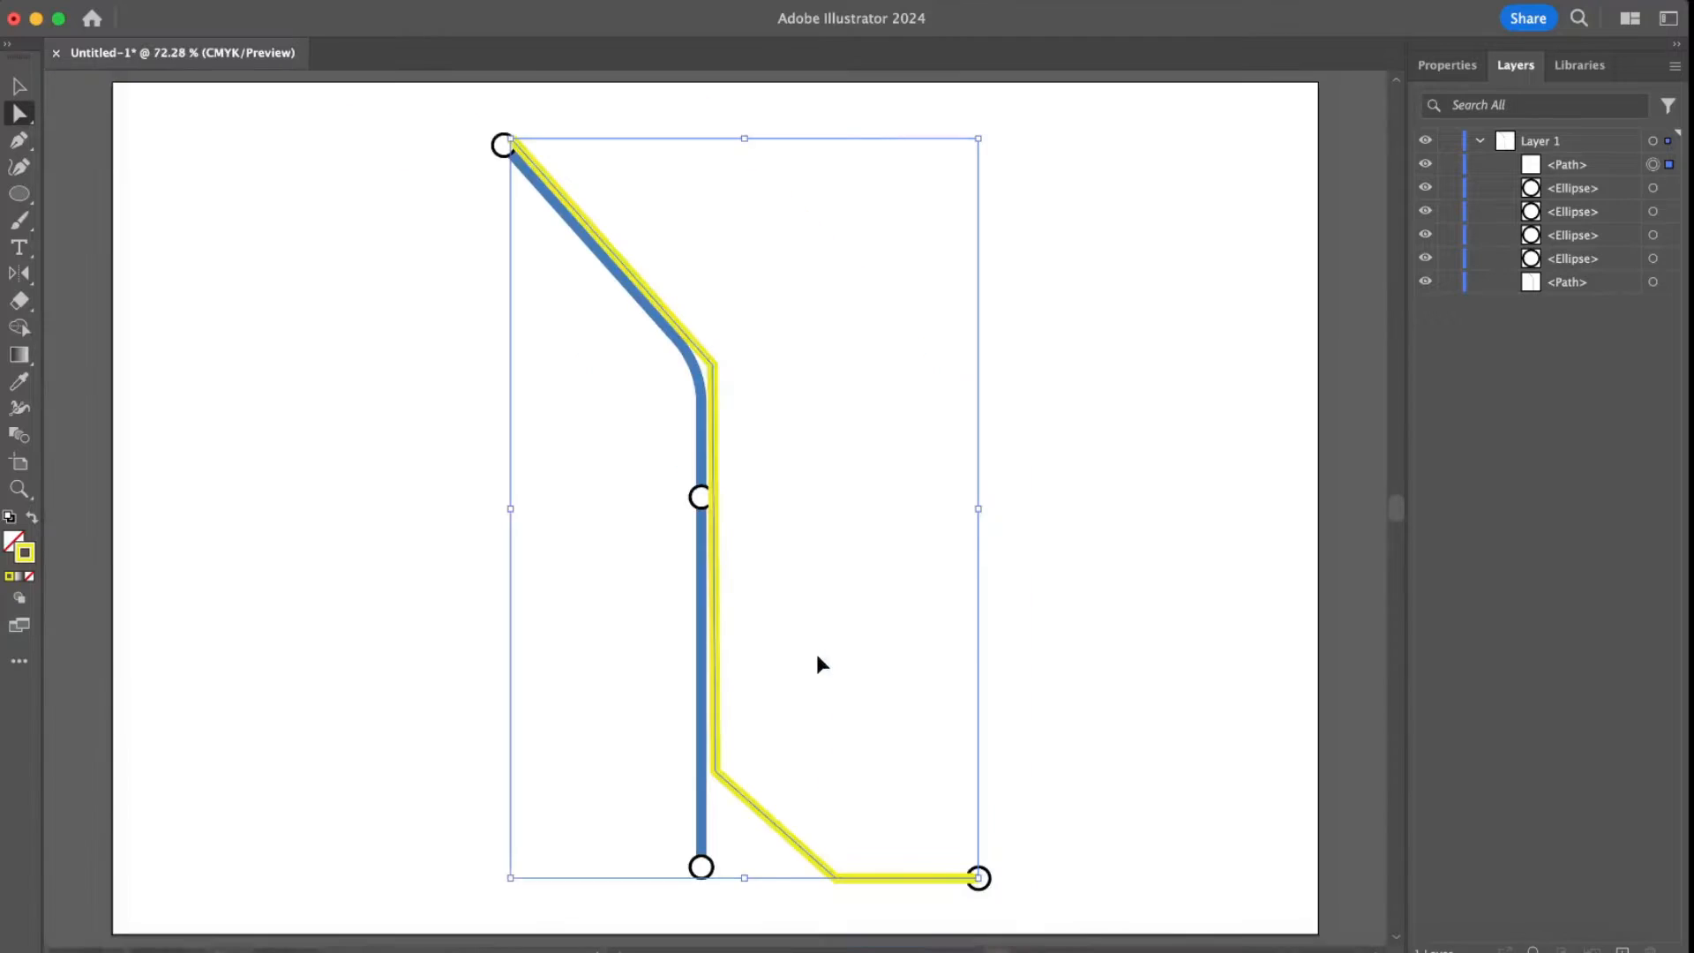
key("minus")
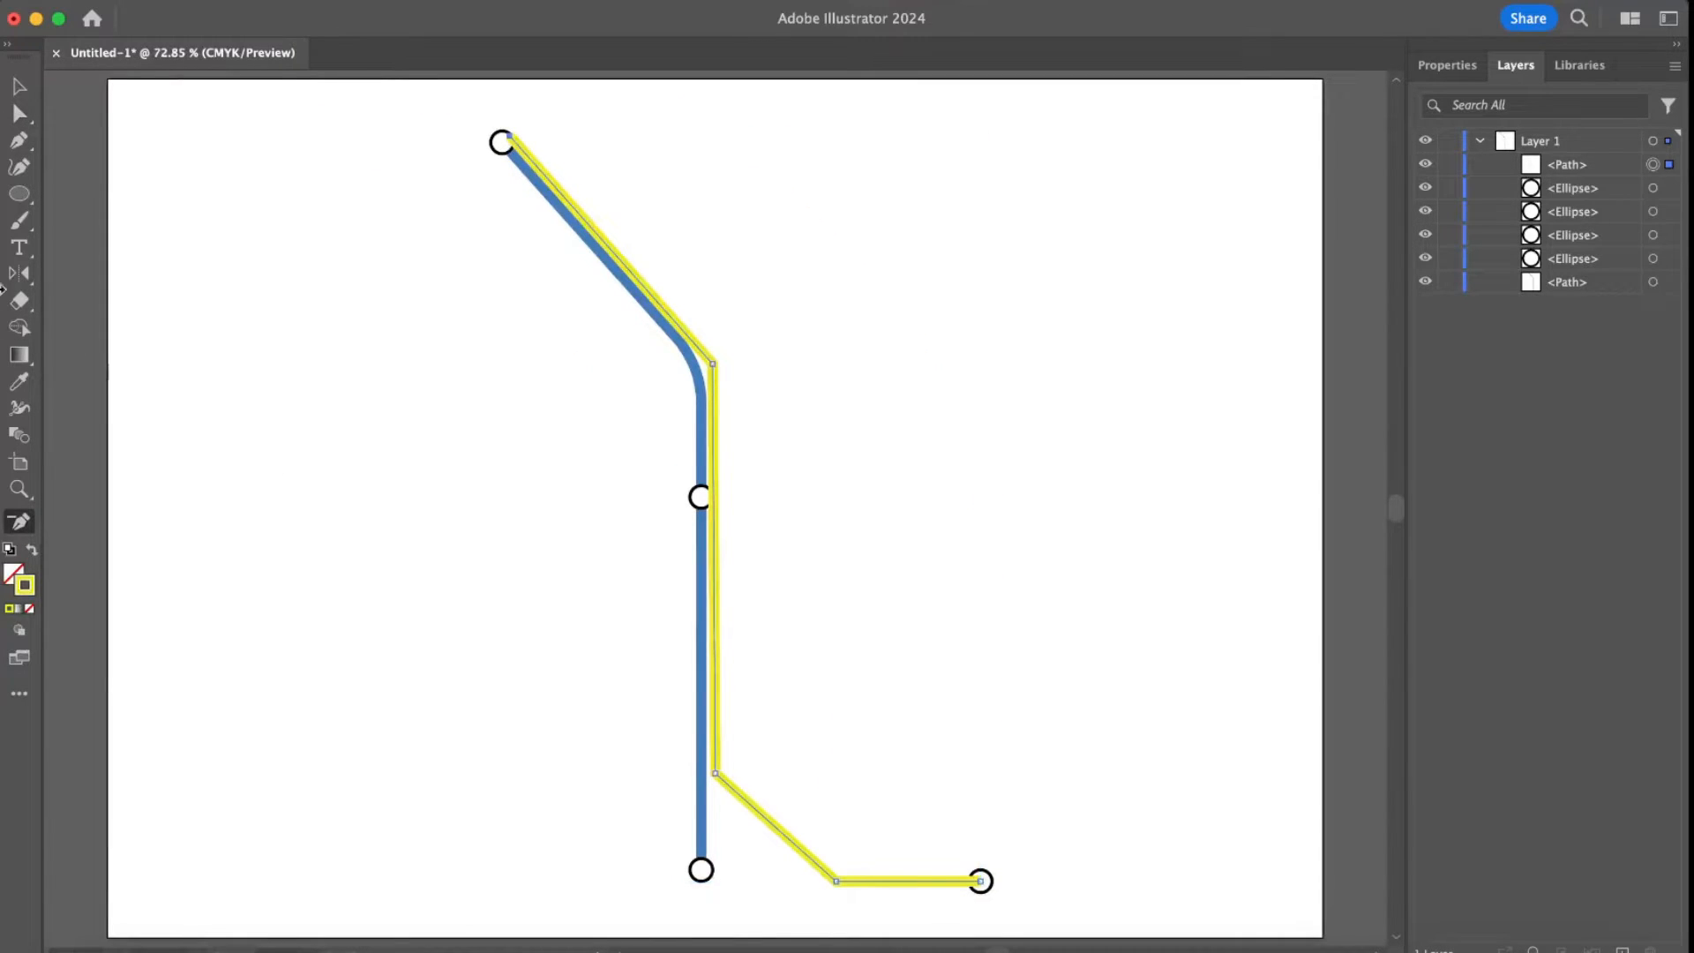
key("v")
left_click(1280, 731)
key("super+1")
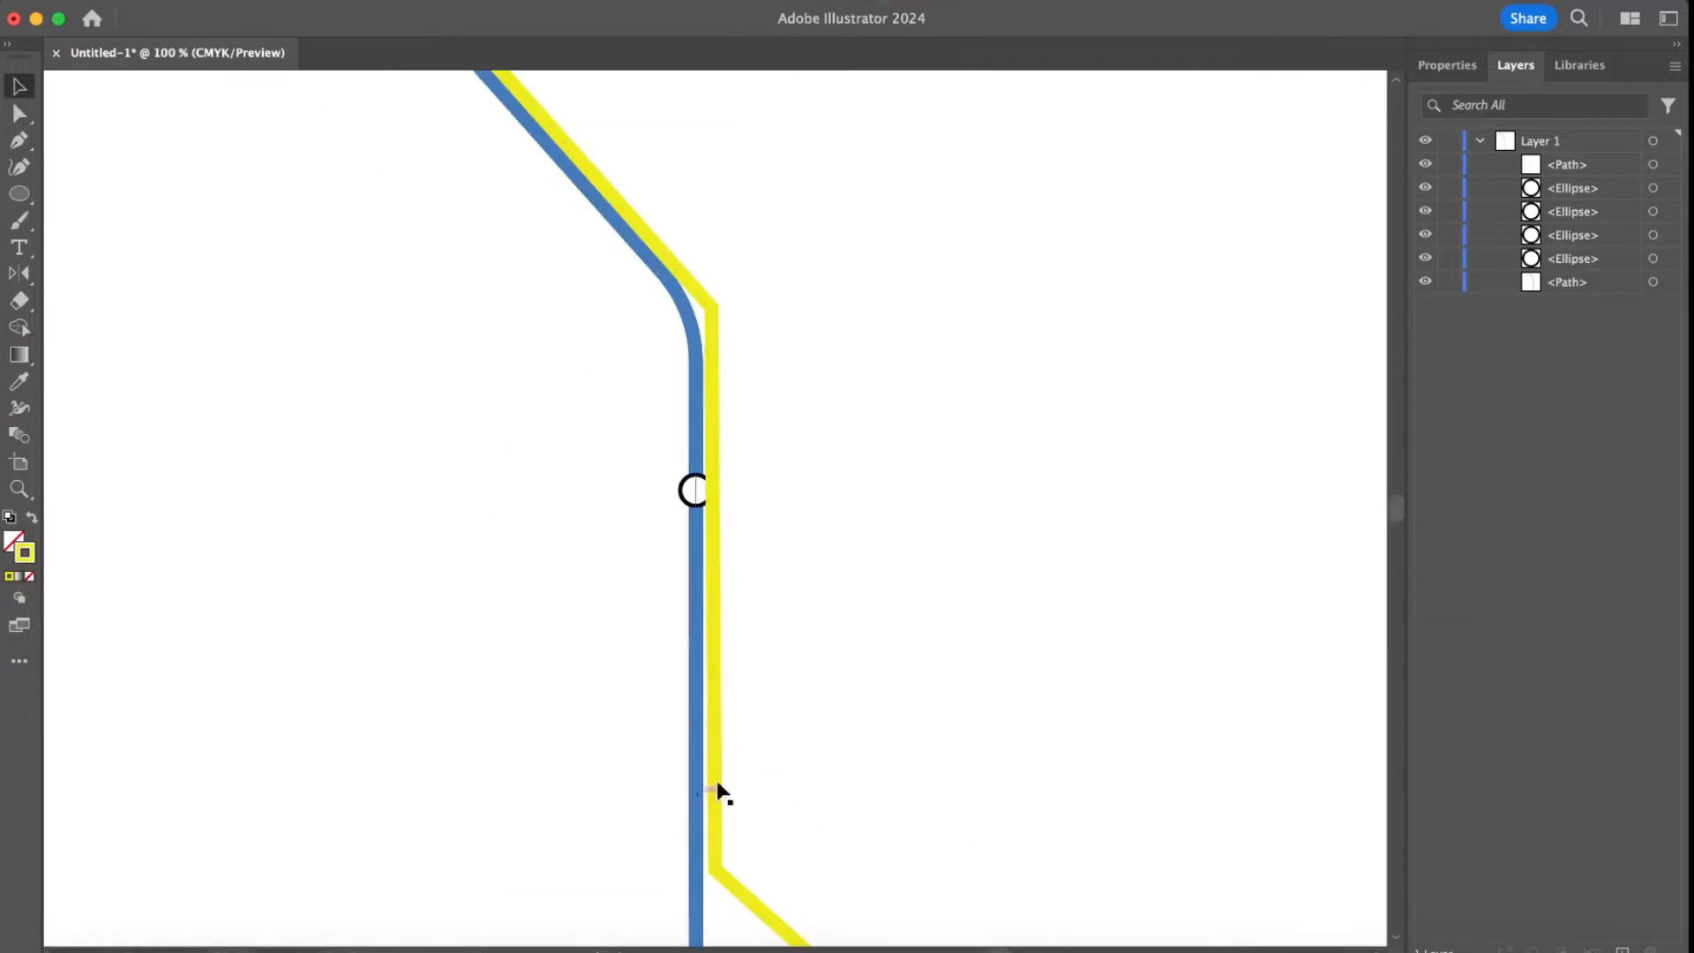
scroll(750, 763, "down", 5)
scroll(724, 530, "up", 6)
key("super+equal")
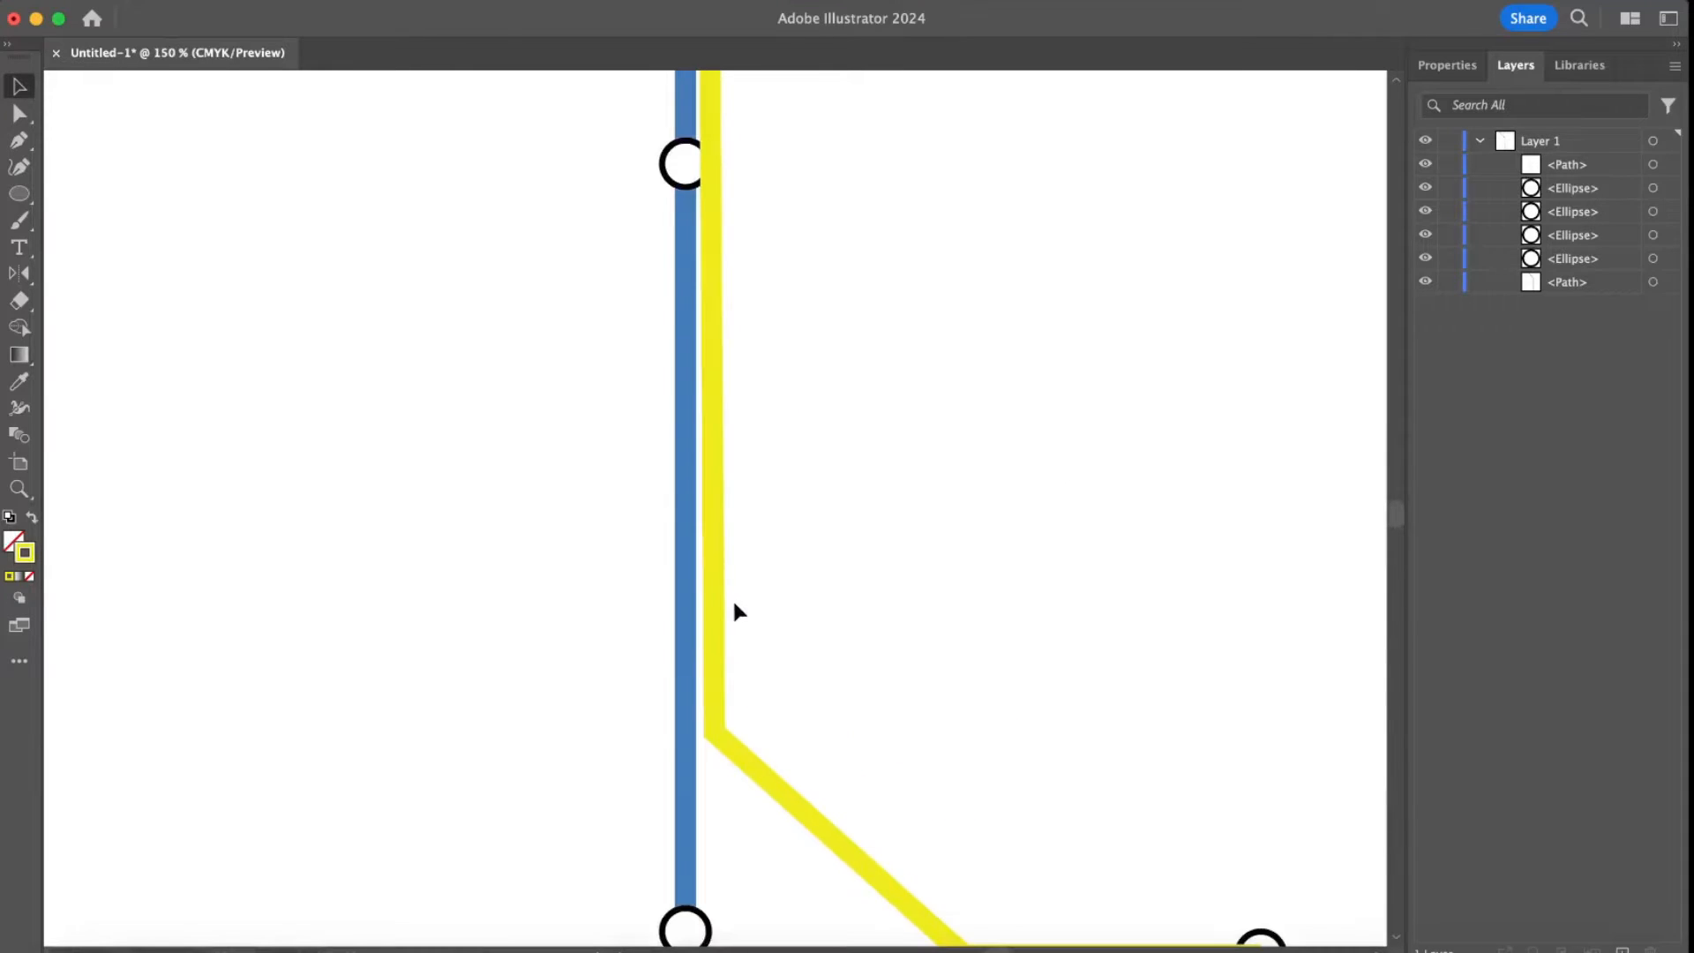
left_click(17, 111)
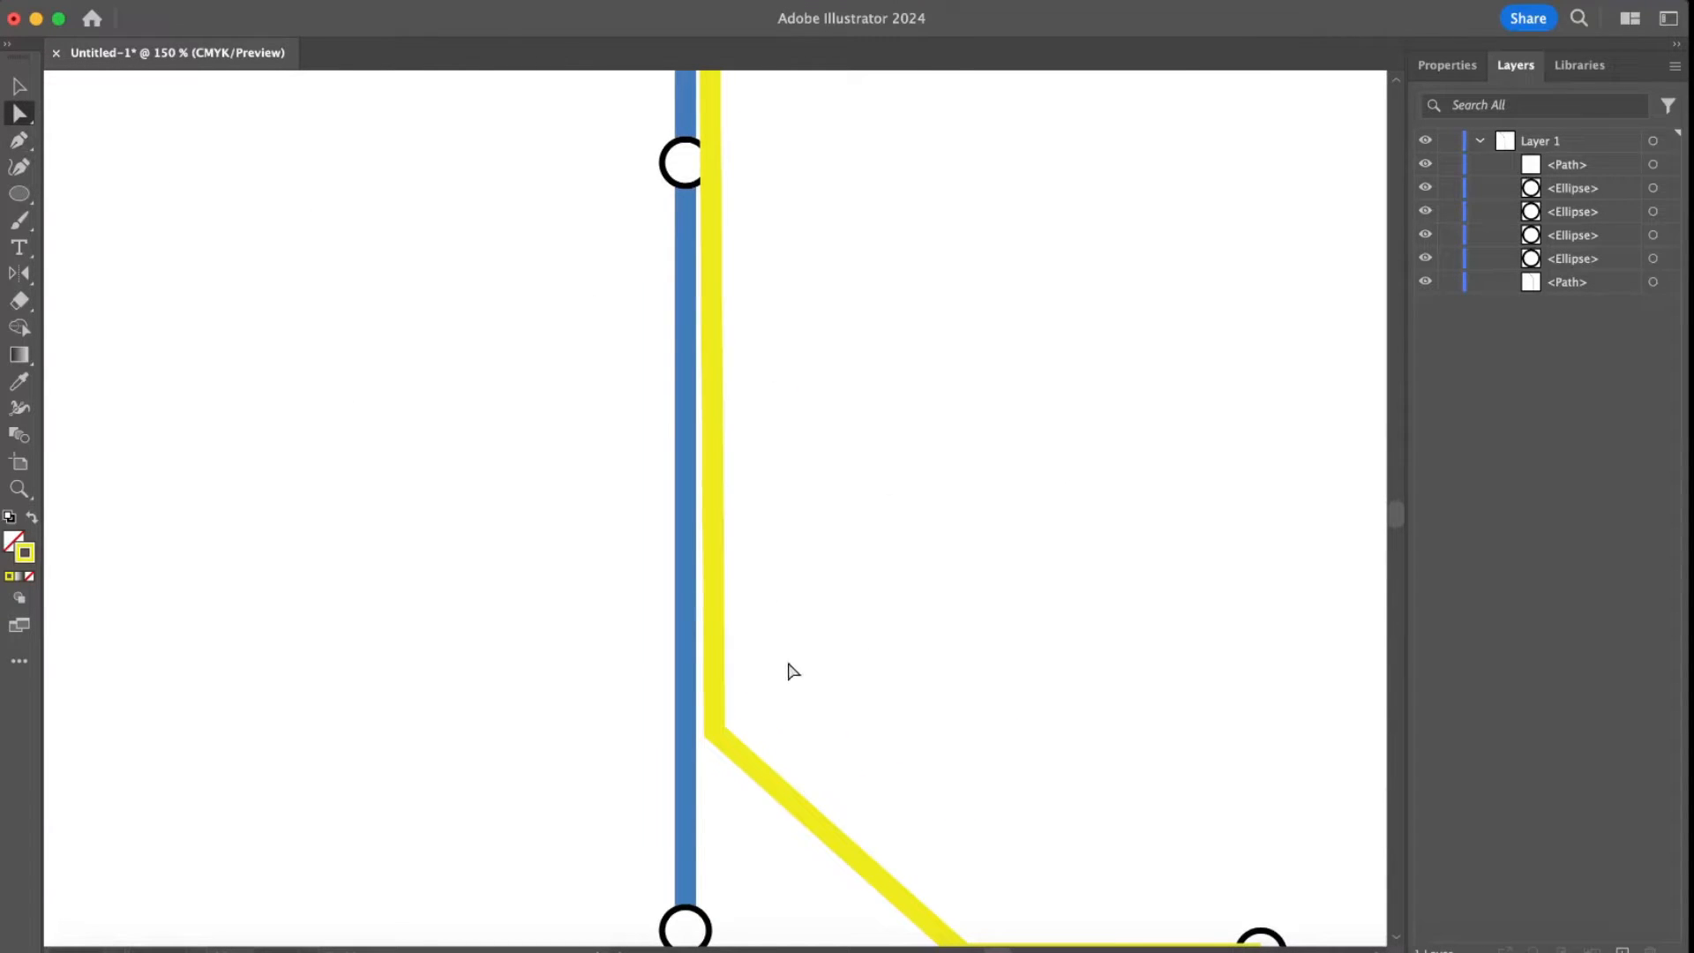
left_click(716, 737)
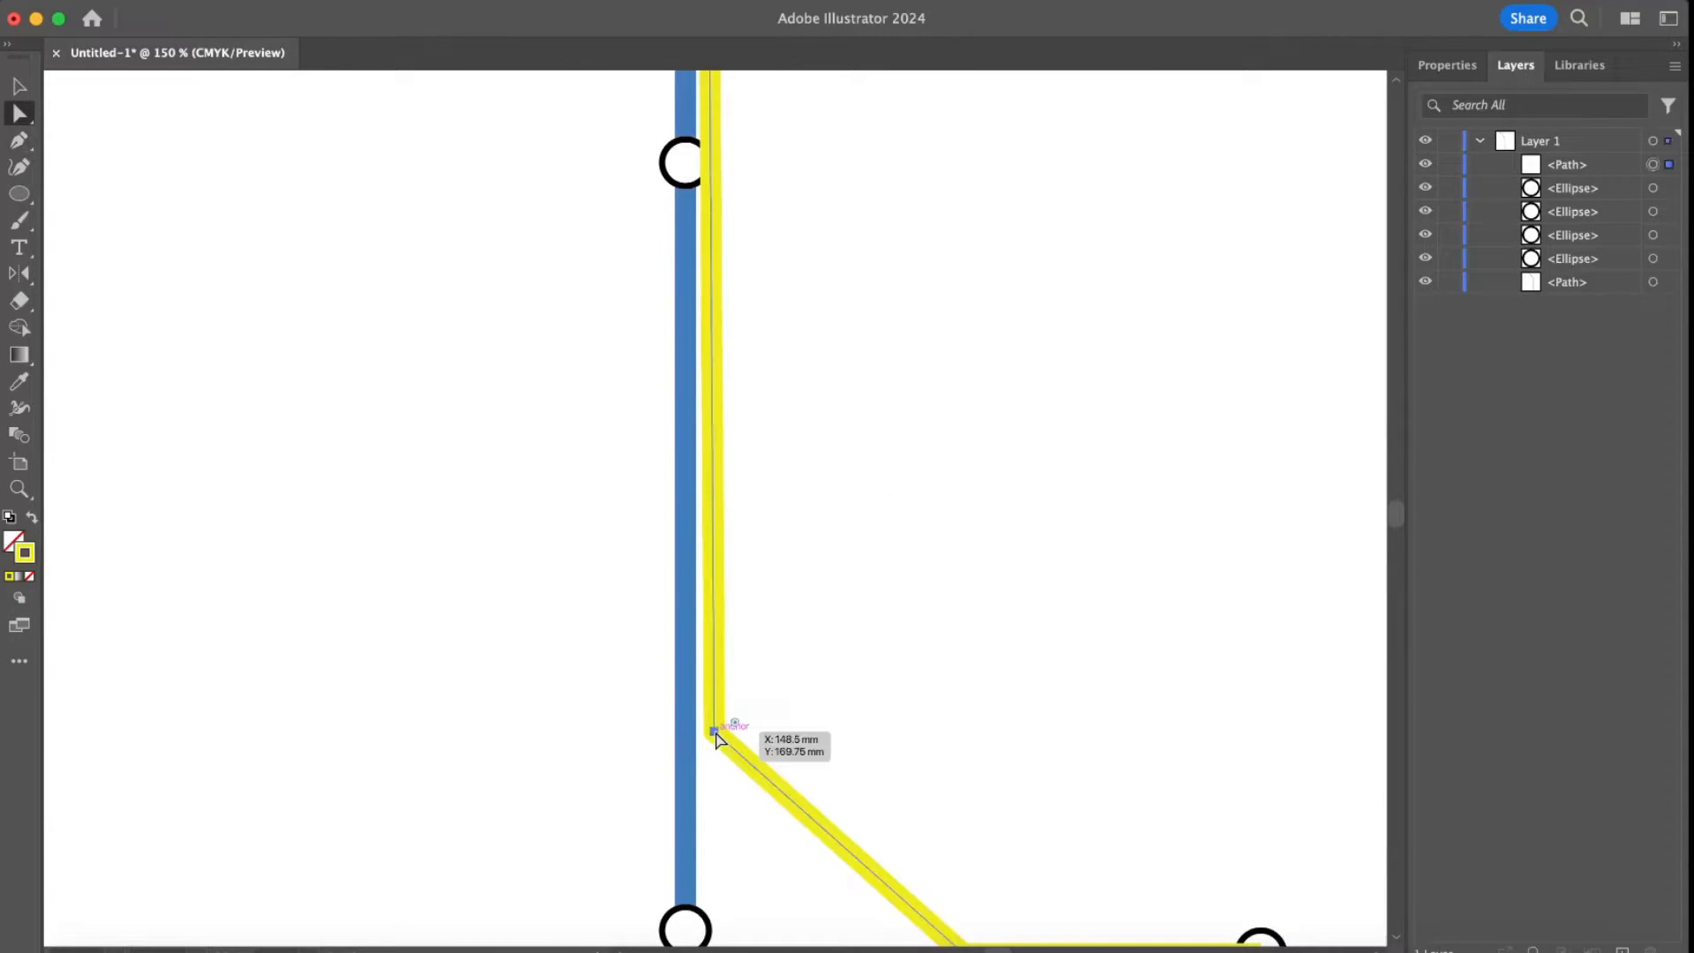
left_click_drag(715, 733, 712, 731)
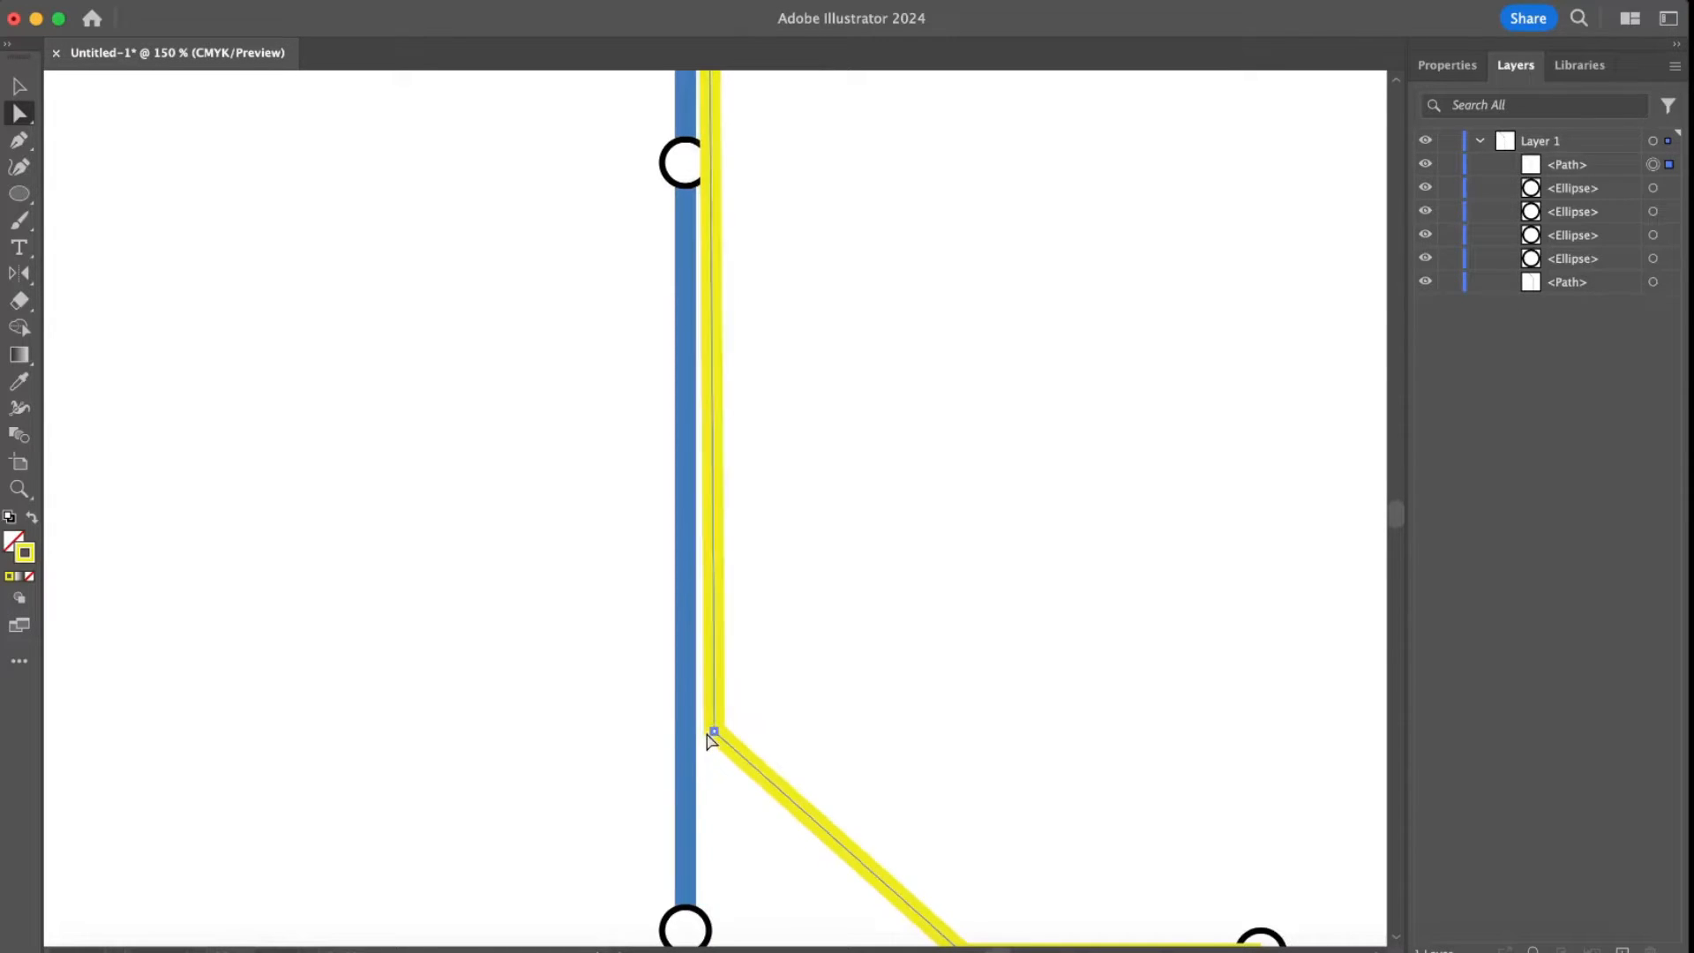
key("super+equal")
key("super+equal")
key("super+equal")
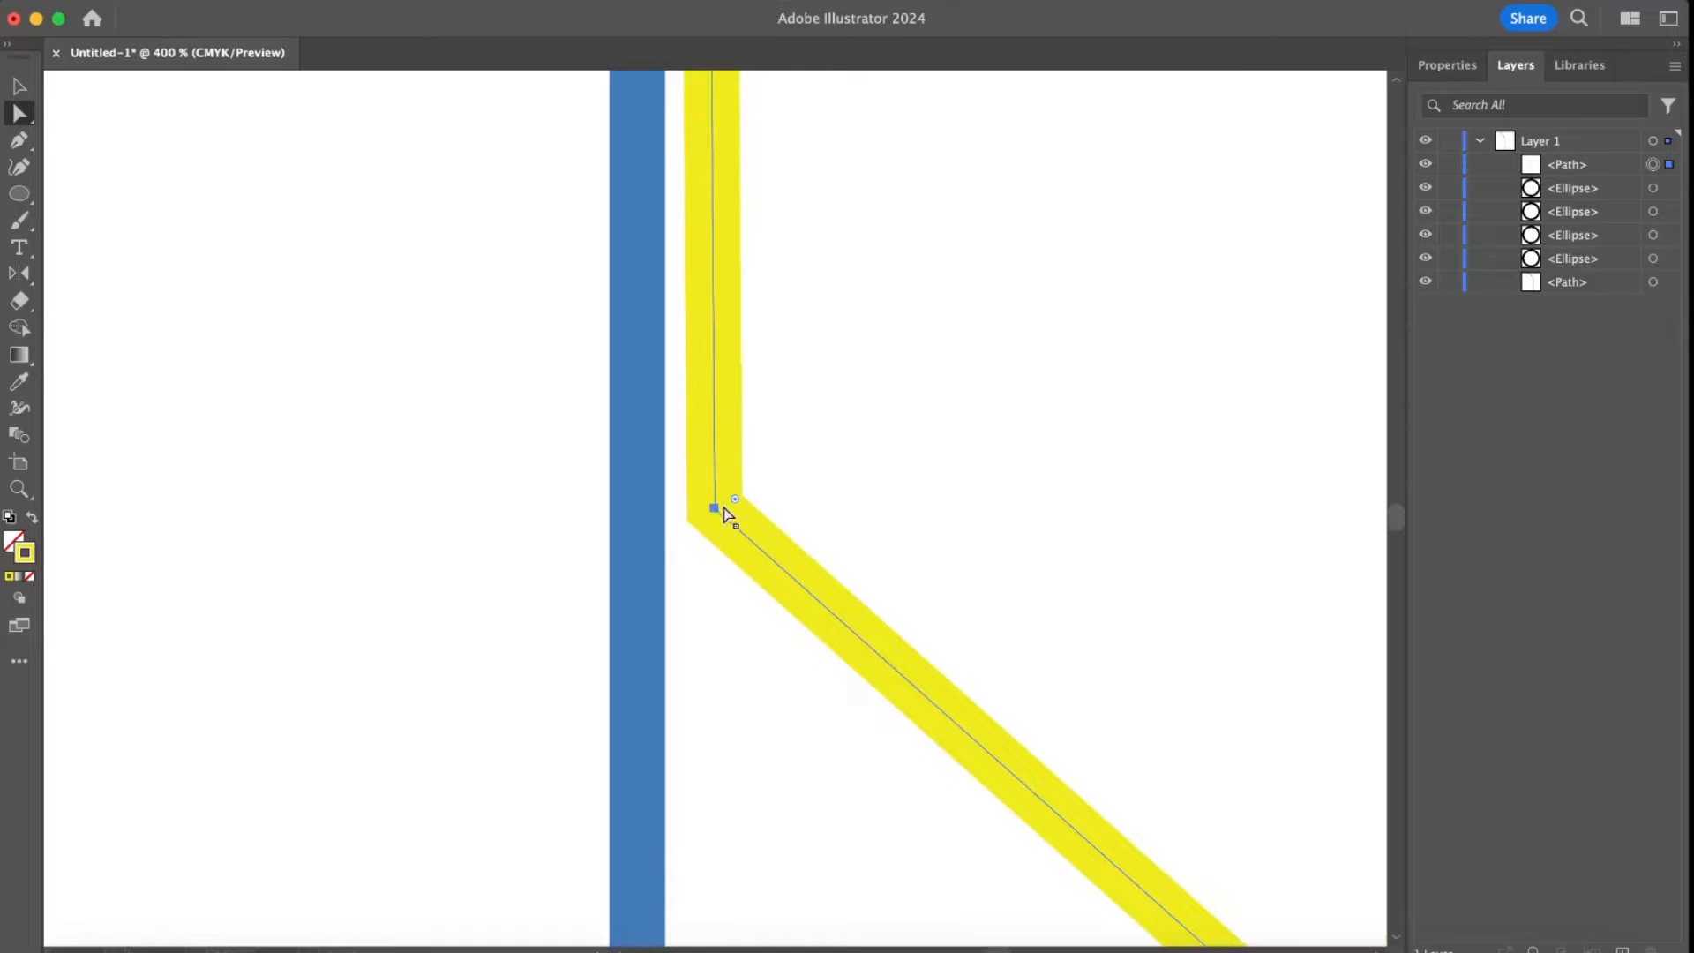
left_click_drag(715, 508, 694, 510)
- Fine-tune the yellow path's upper bend point so both adjoining segments touch the blue line, and deselect the path
scroll(707, 515, "up", 5)
scroll(1199, 590, "up", 5)
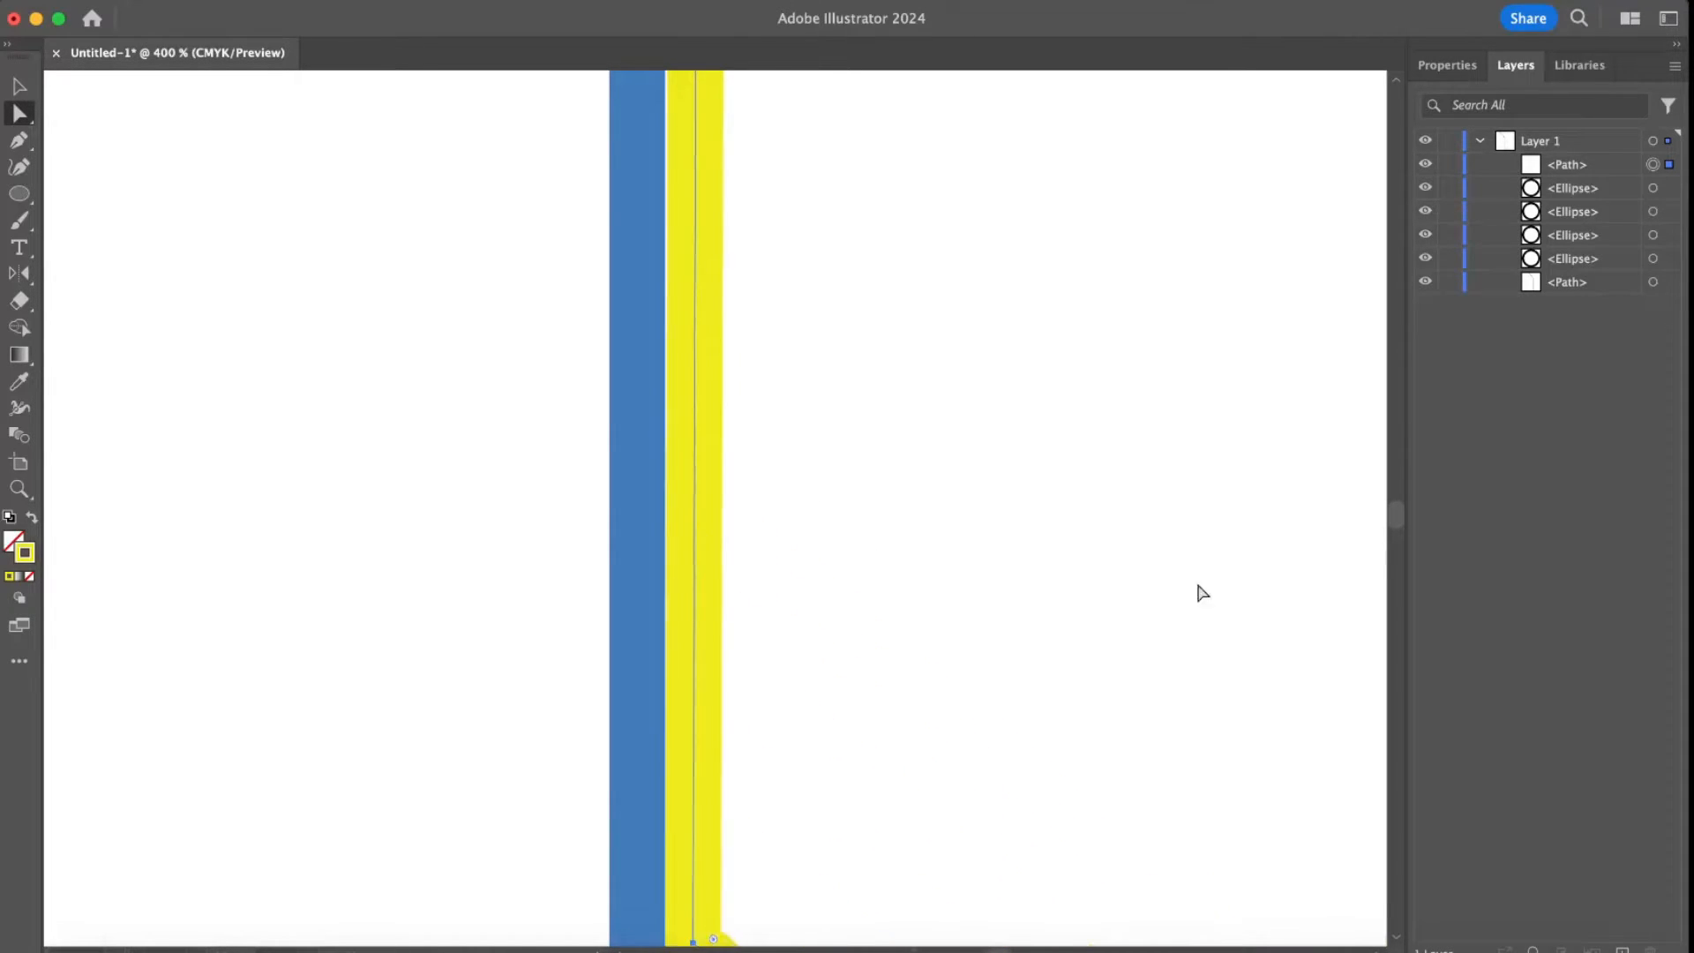
scroll(1165, 560, "up", 10)
scroll(1165, 559, "up", 8)
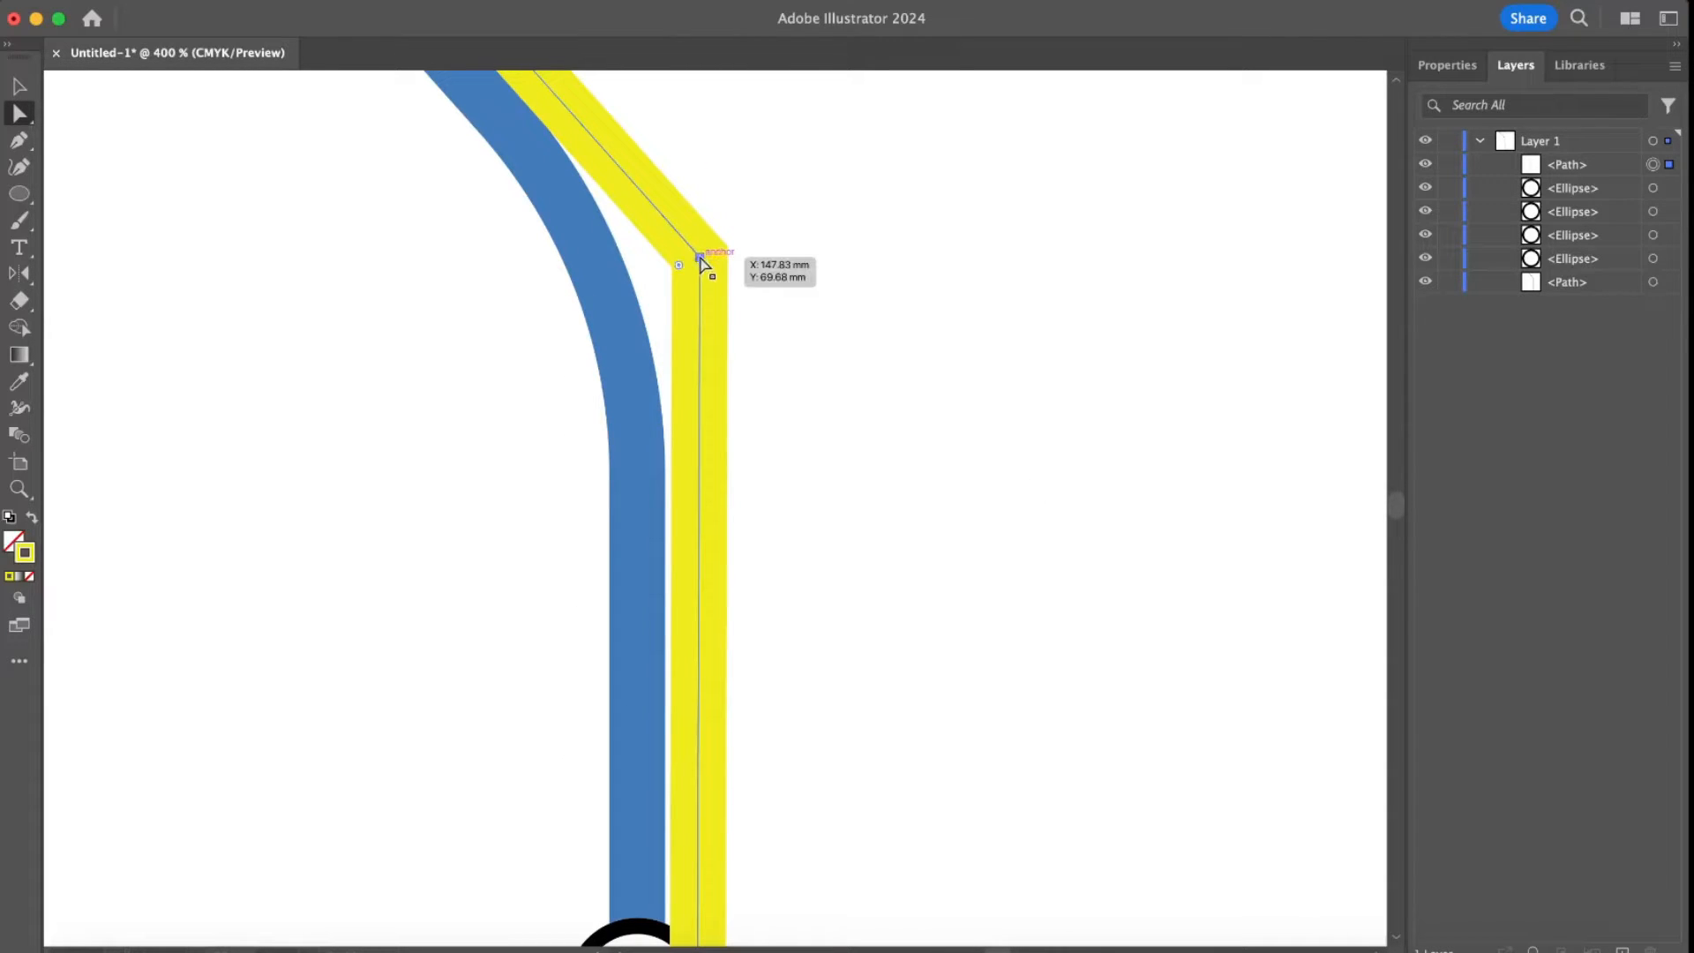
left_click_drag(701, 264, 686, 253)
key("super+equal")
scroll(769, 547, "down", 3)
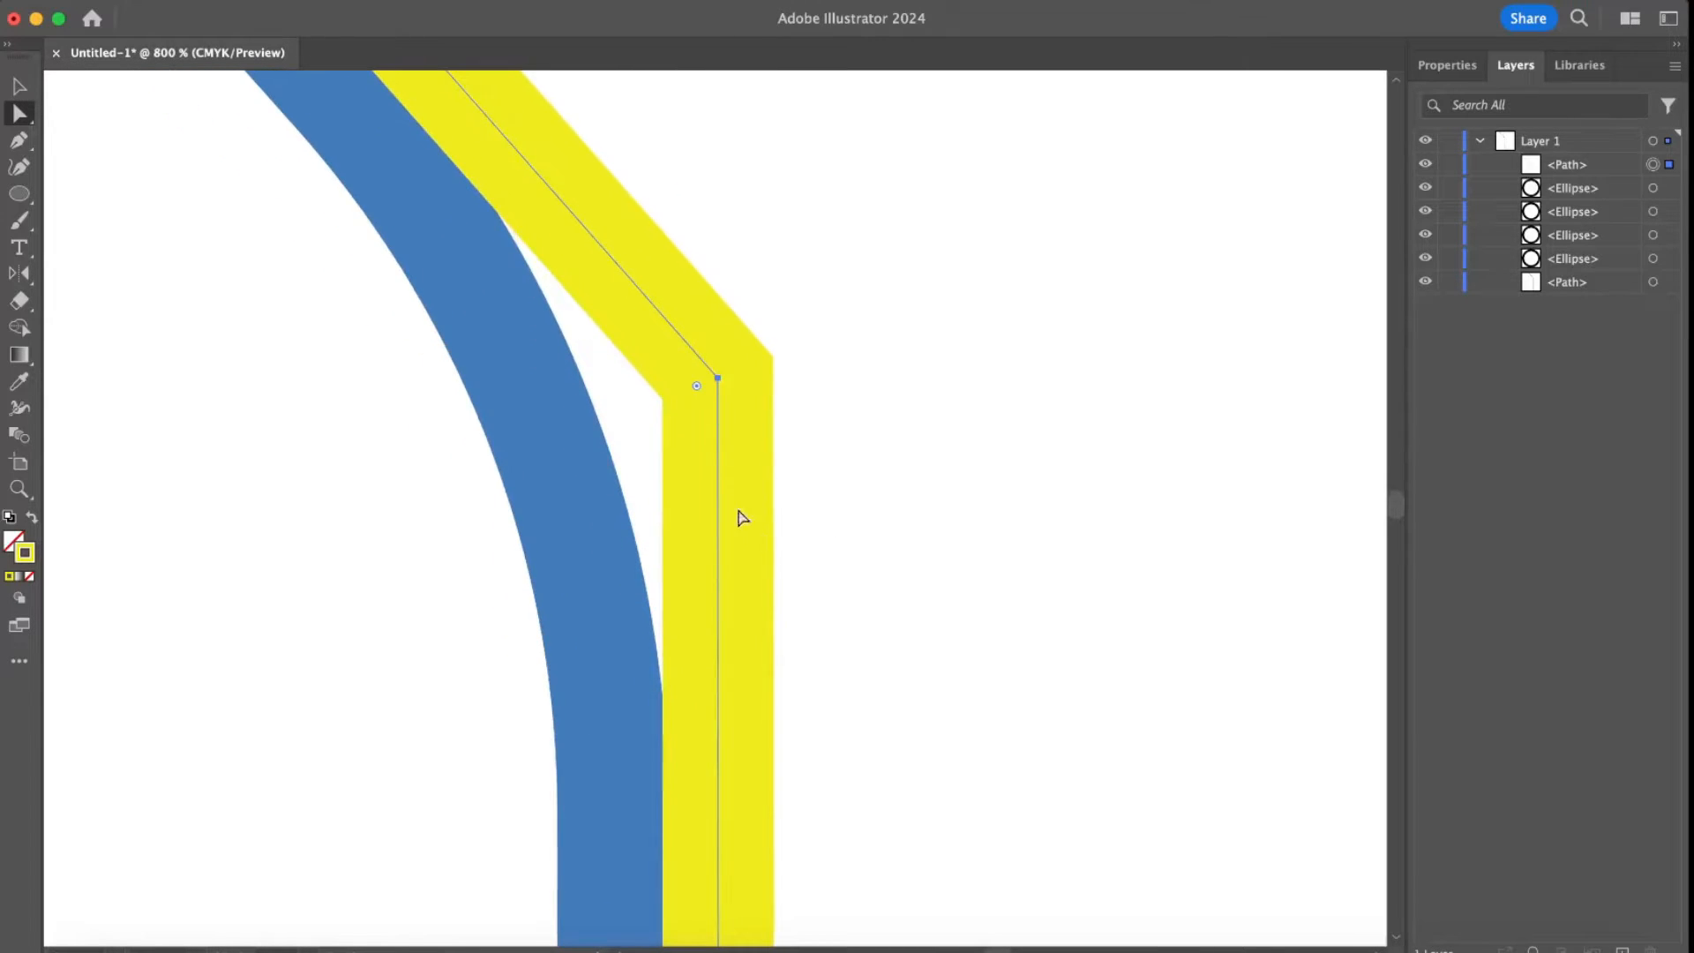
left_click_drag(719, 379, 721, 382)
left_click(883, 438)
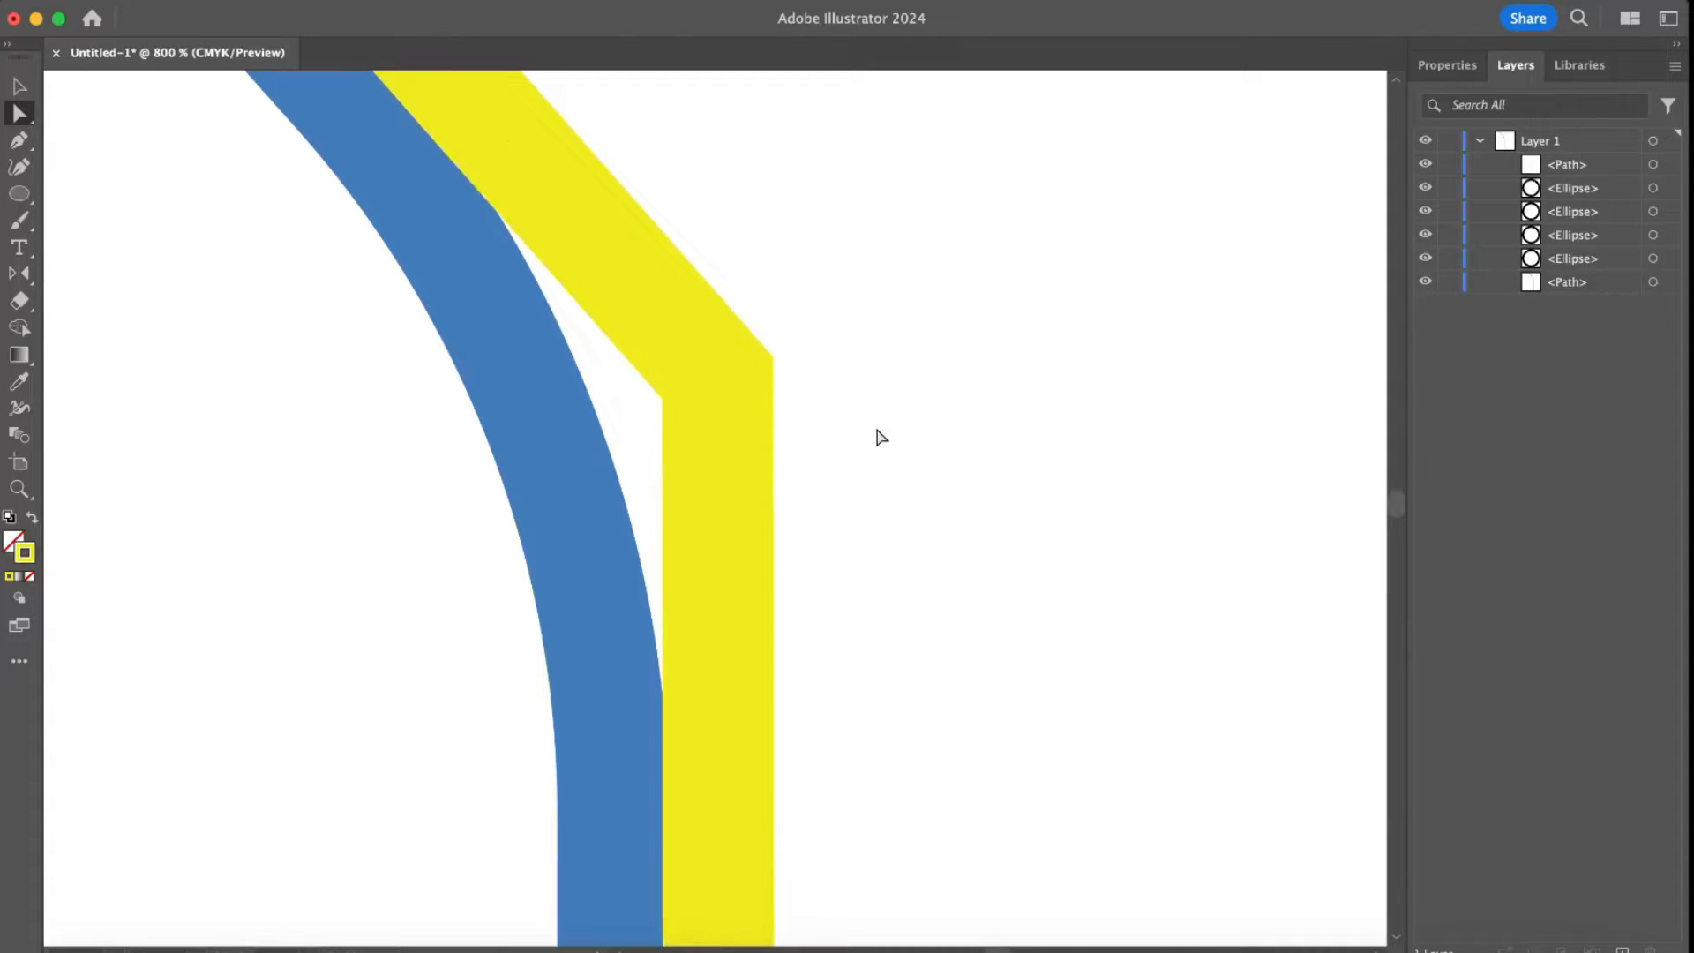
- Check how closely the yellow path follows the blue line from the top station to its horizontal end
key("super+minus")
key("super+minus")
key("super+minus")
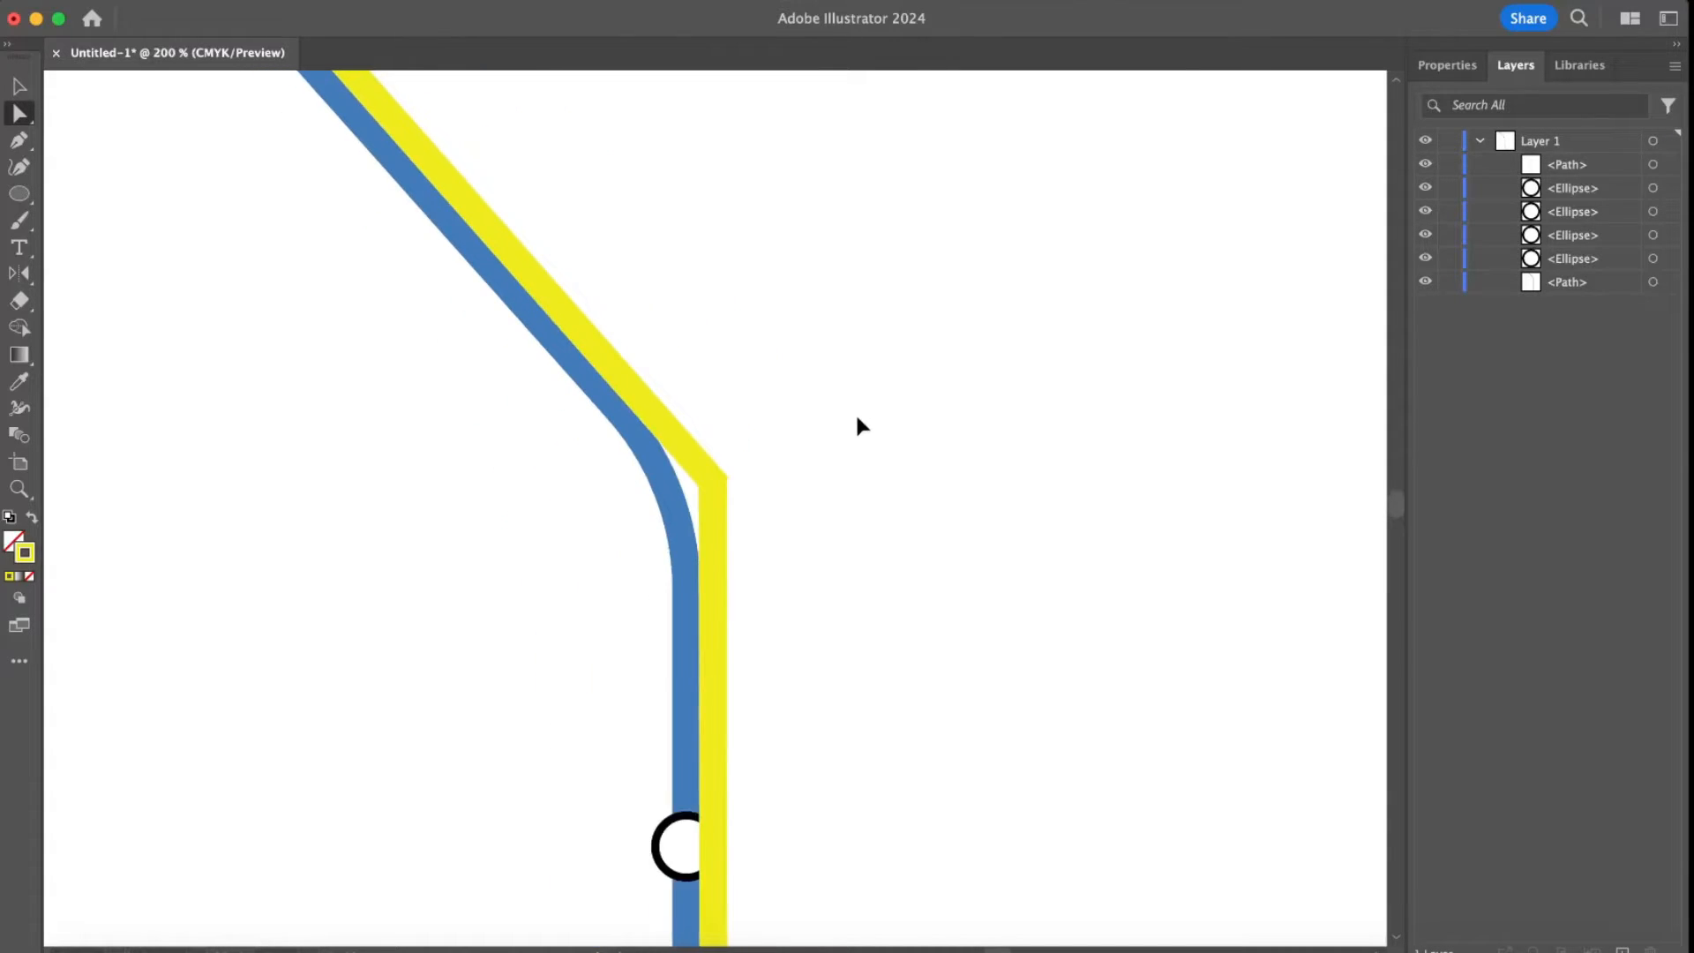
left_click(707, 467)
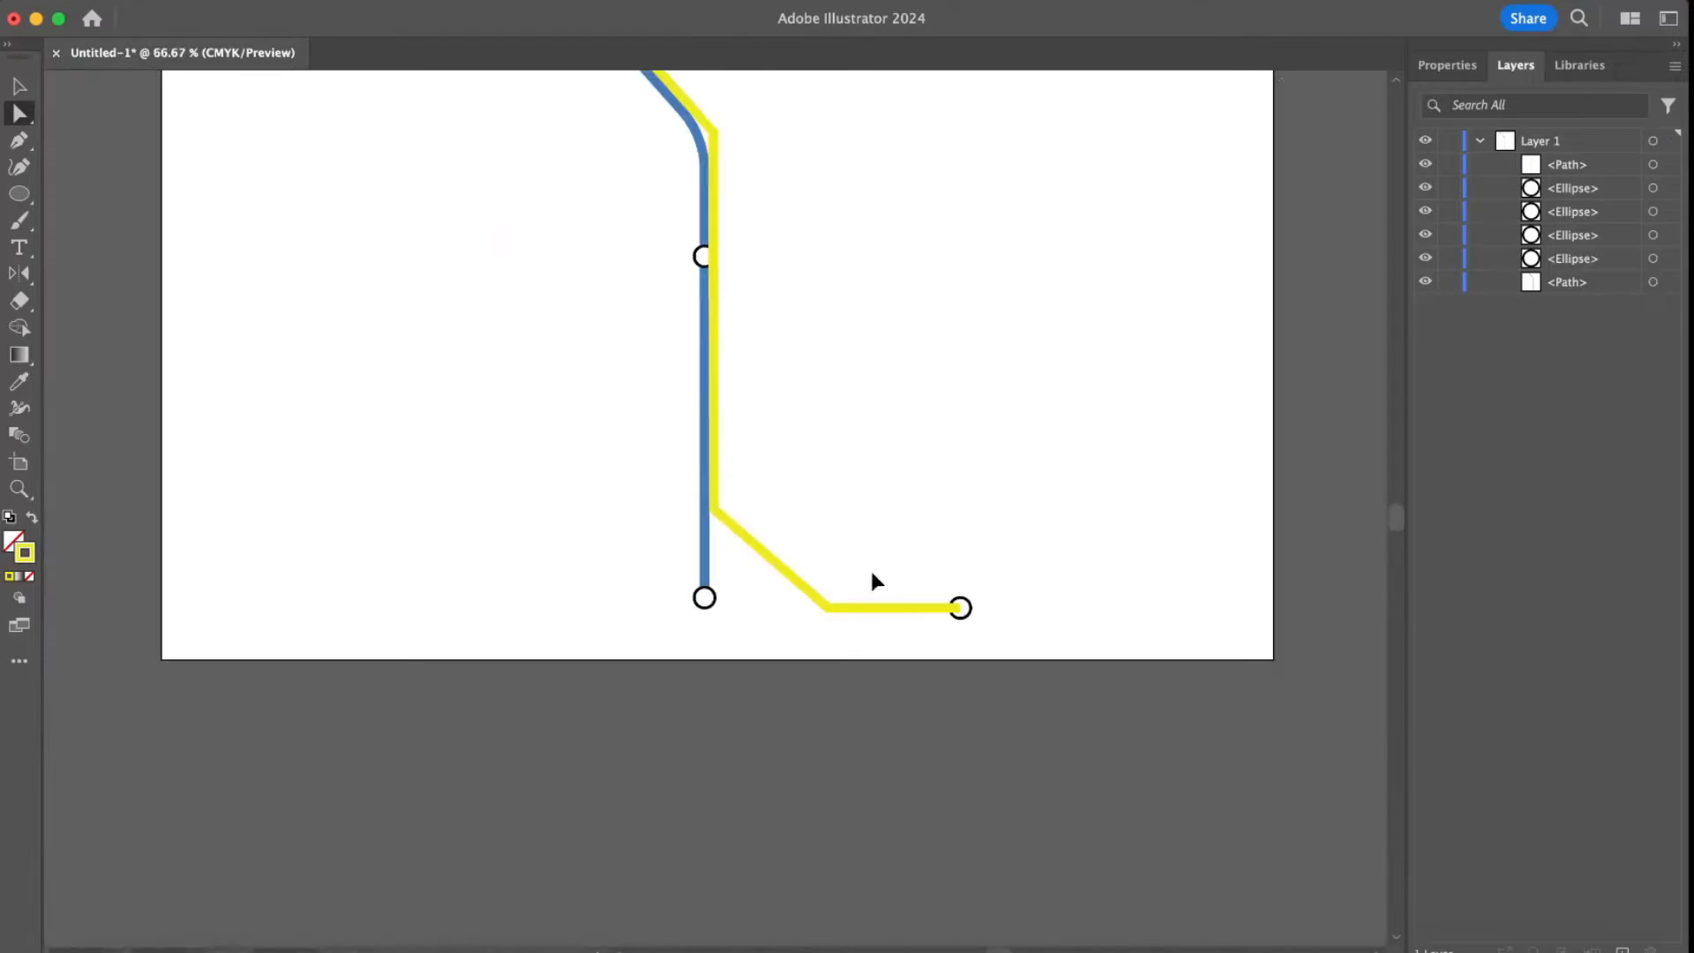
scroll(873, 573, "up", 6)
scroll(873, 574, "down", 4)
left_click(19, 85)
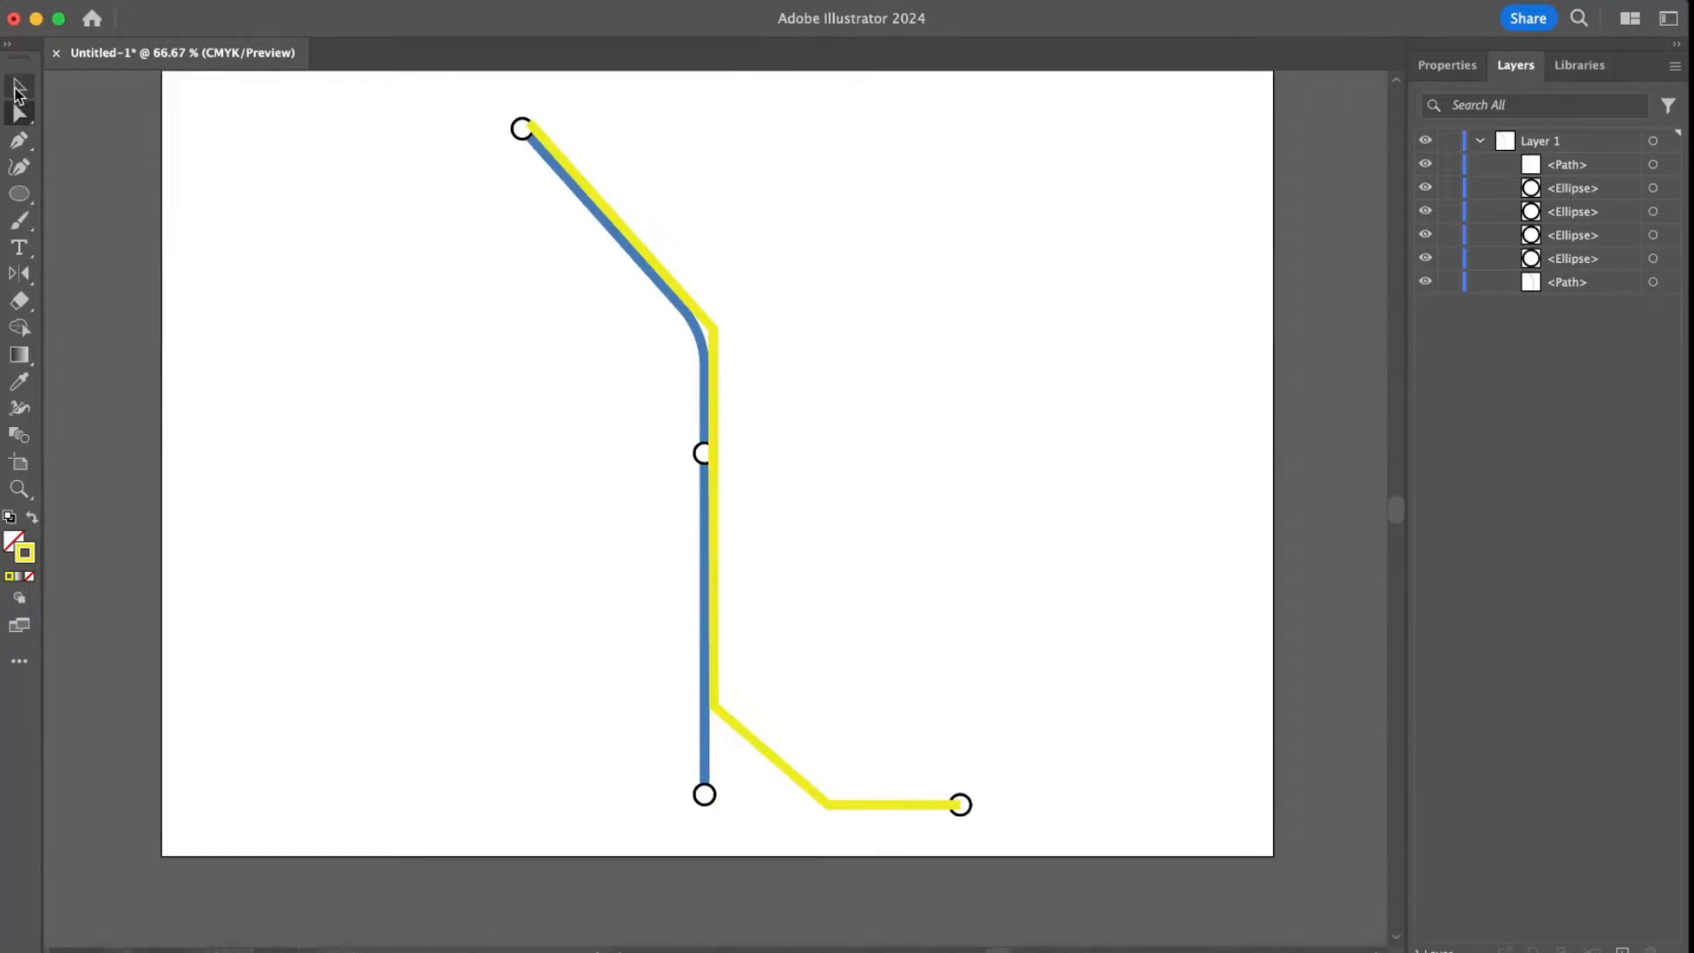
scroll(795, 326, "up", 3)
key("super+plus")
key("super+plus")
scroll(756, 488, "up", 2)
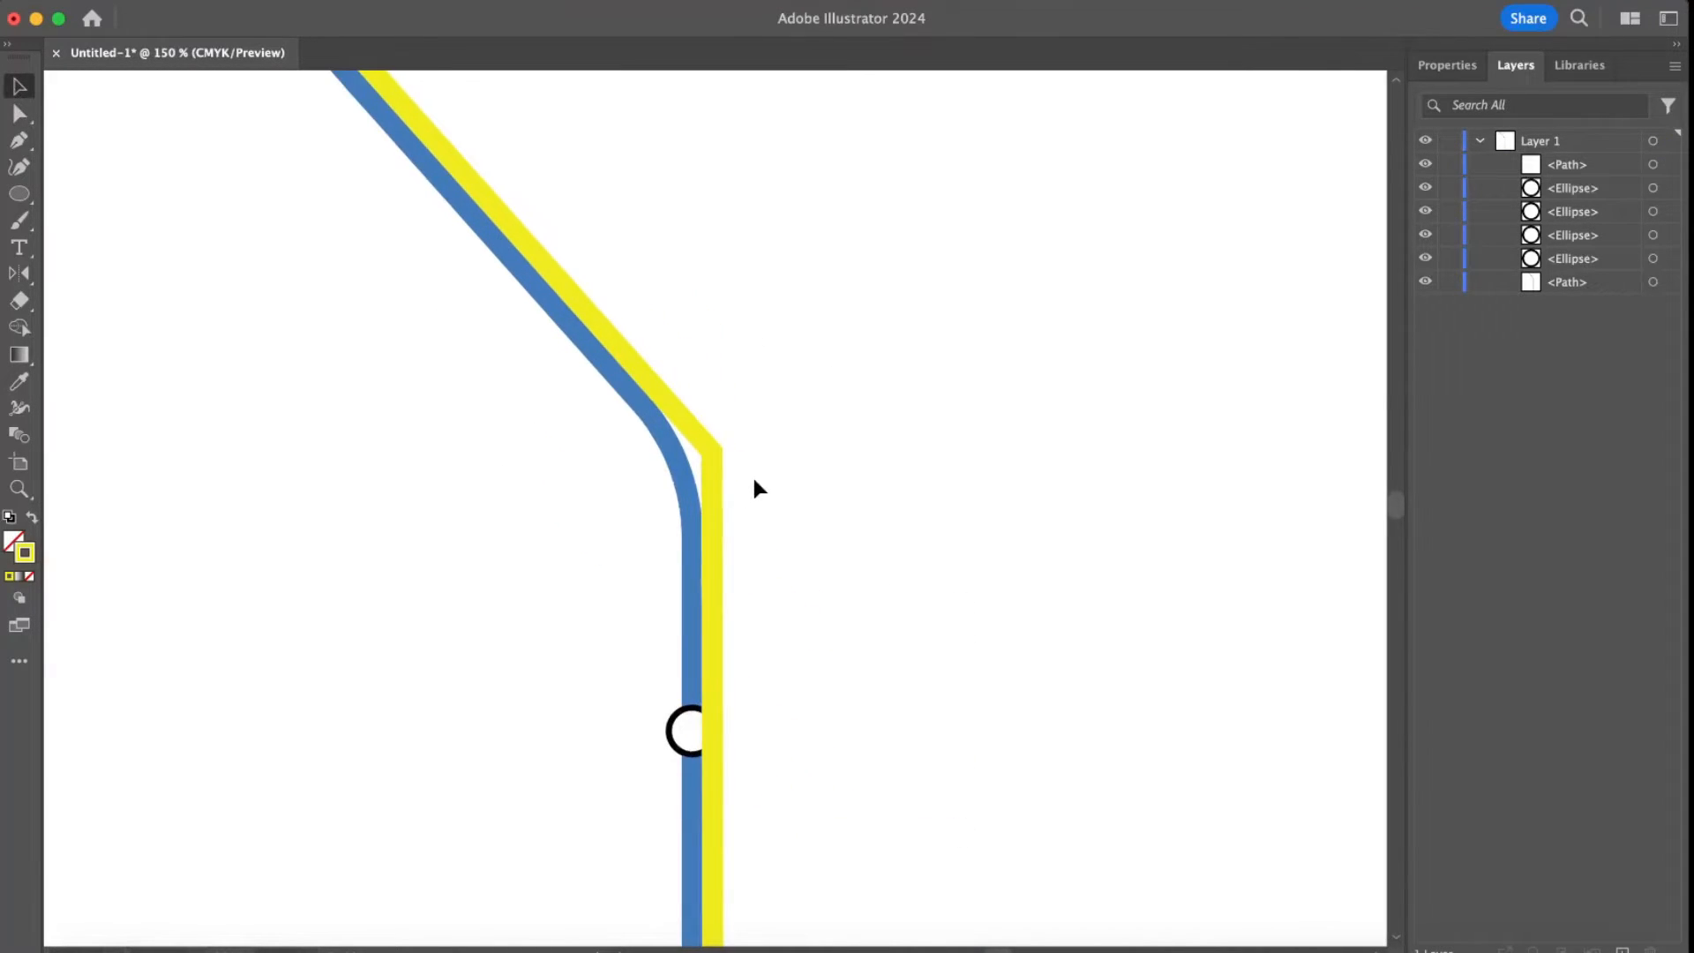
scroll(574, 379, "up", 3)
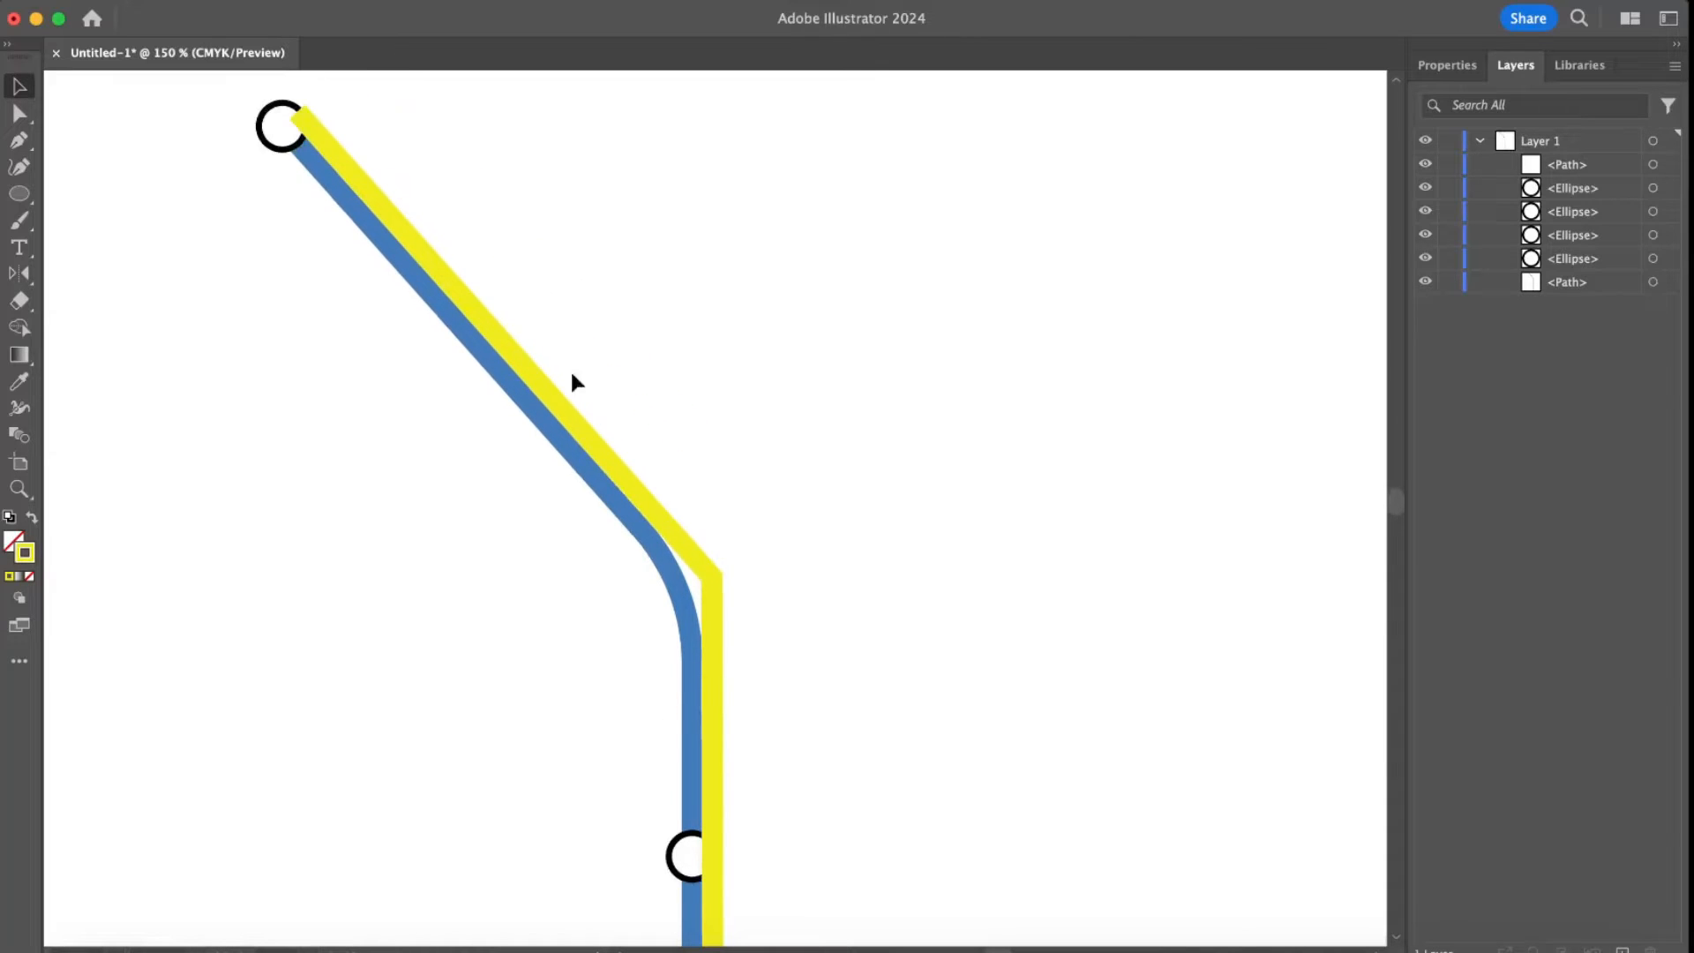
scroll(711, 685, "down", 12)
scroll(1075, 757, "down", 8)
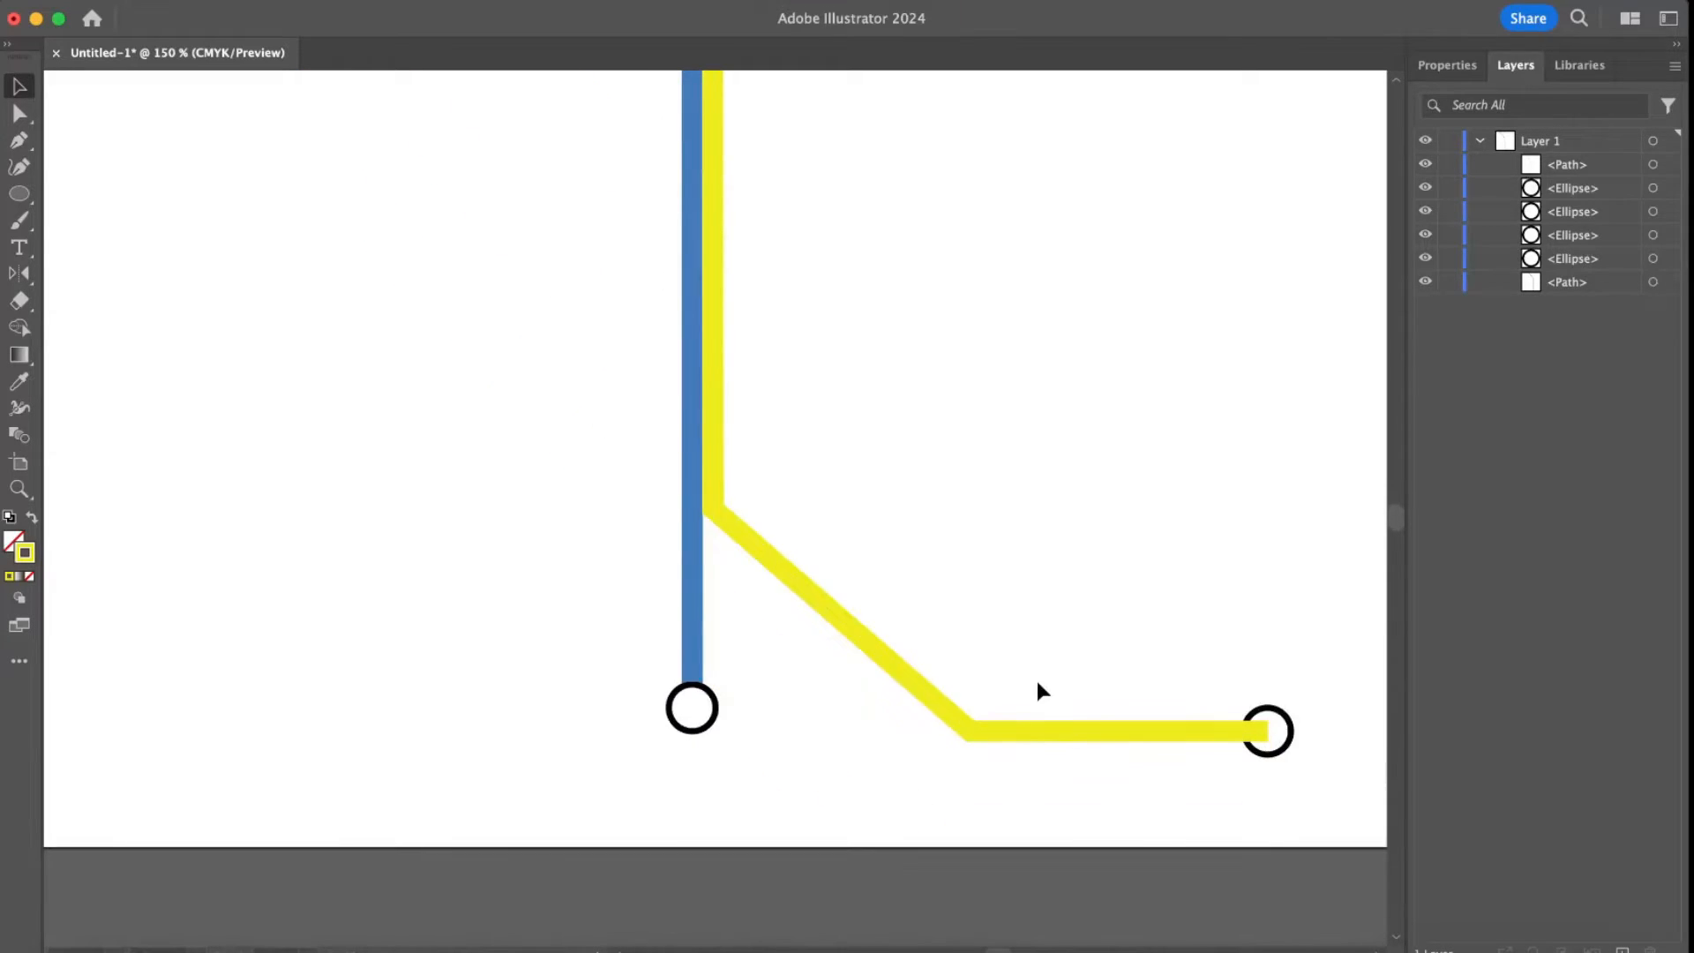
scroll(1036, 676, "up", 20)
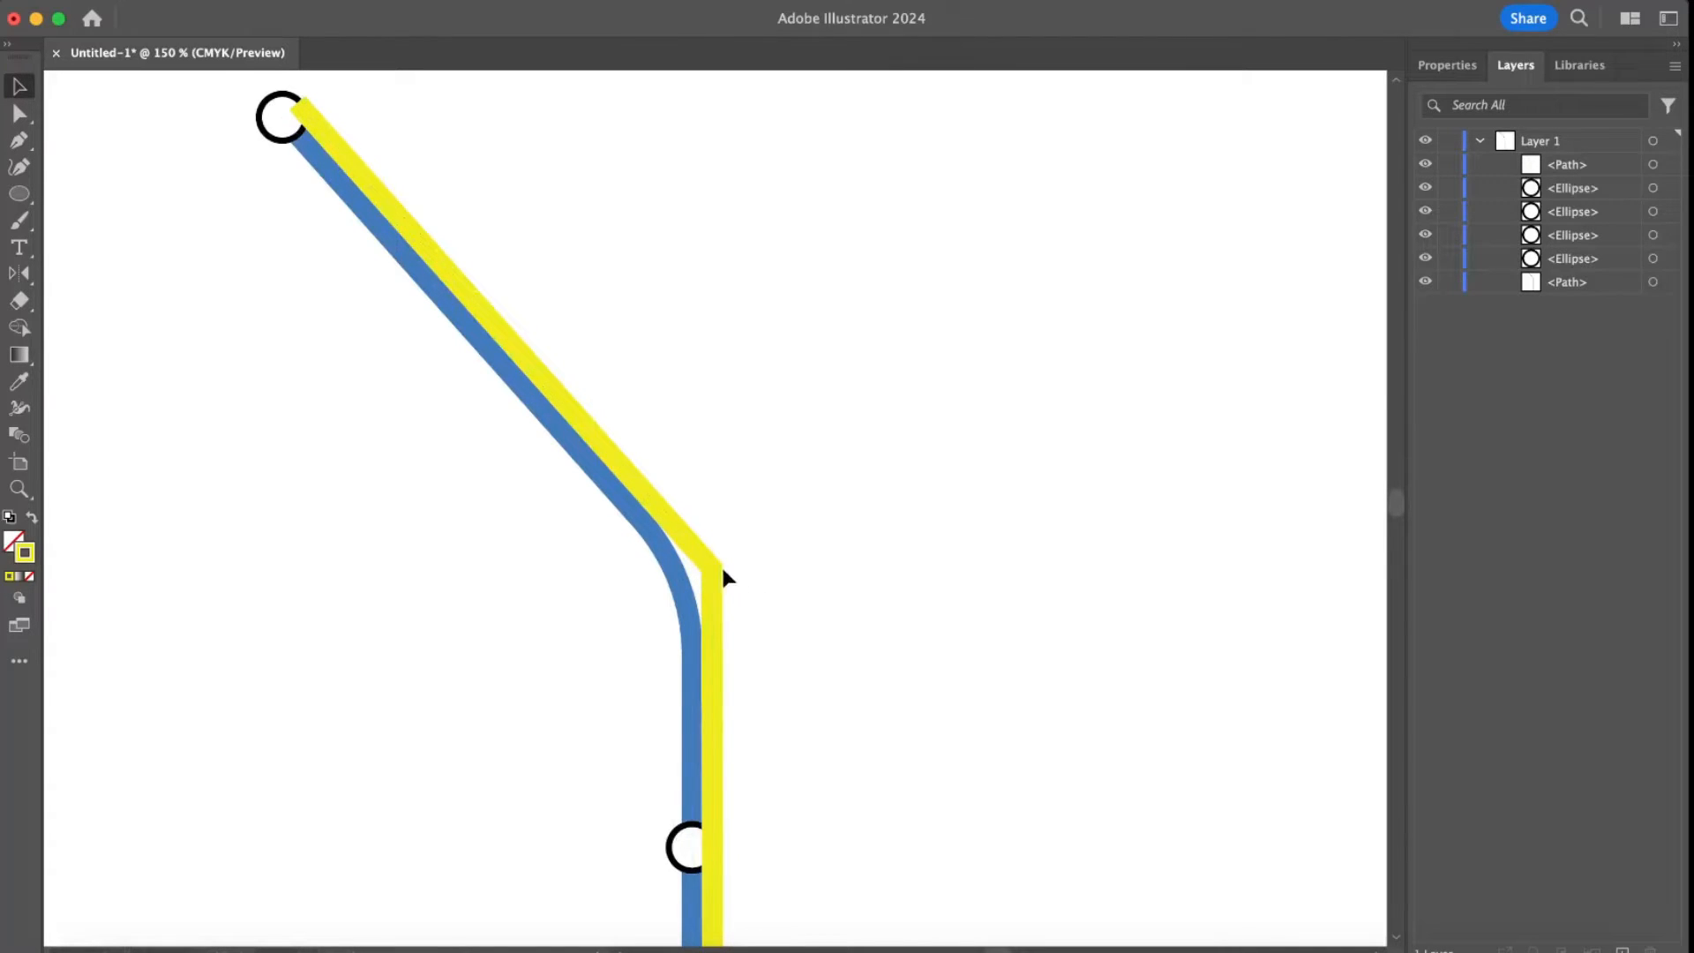
- Round the yellow path's upper corner into a curve that follows the blue line's bend, and deselect the path
left_click(19, 113)
left_click(715, 574)
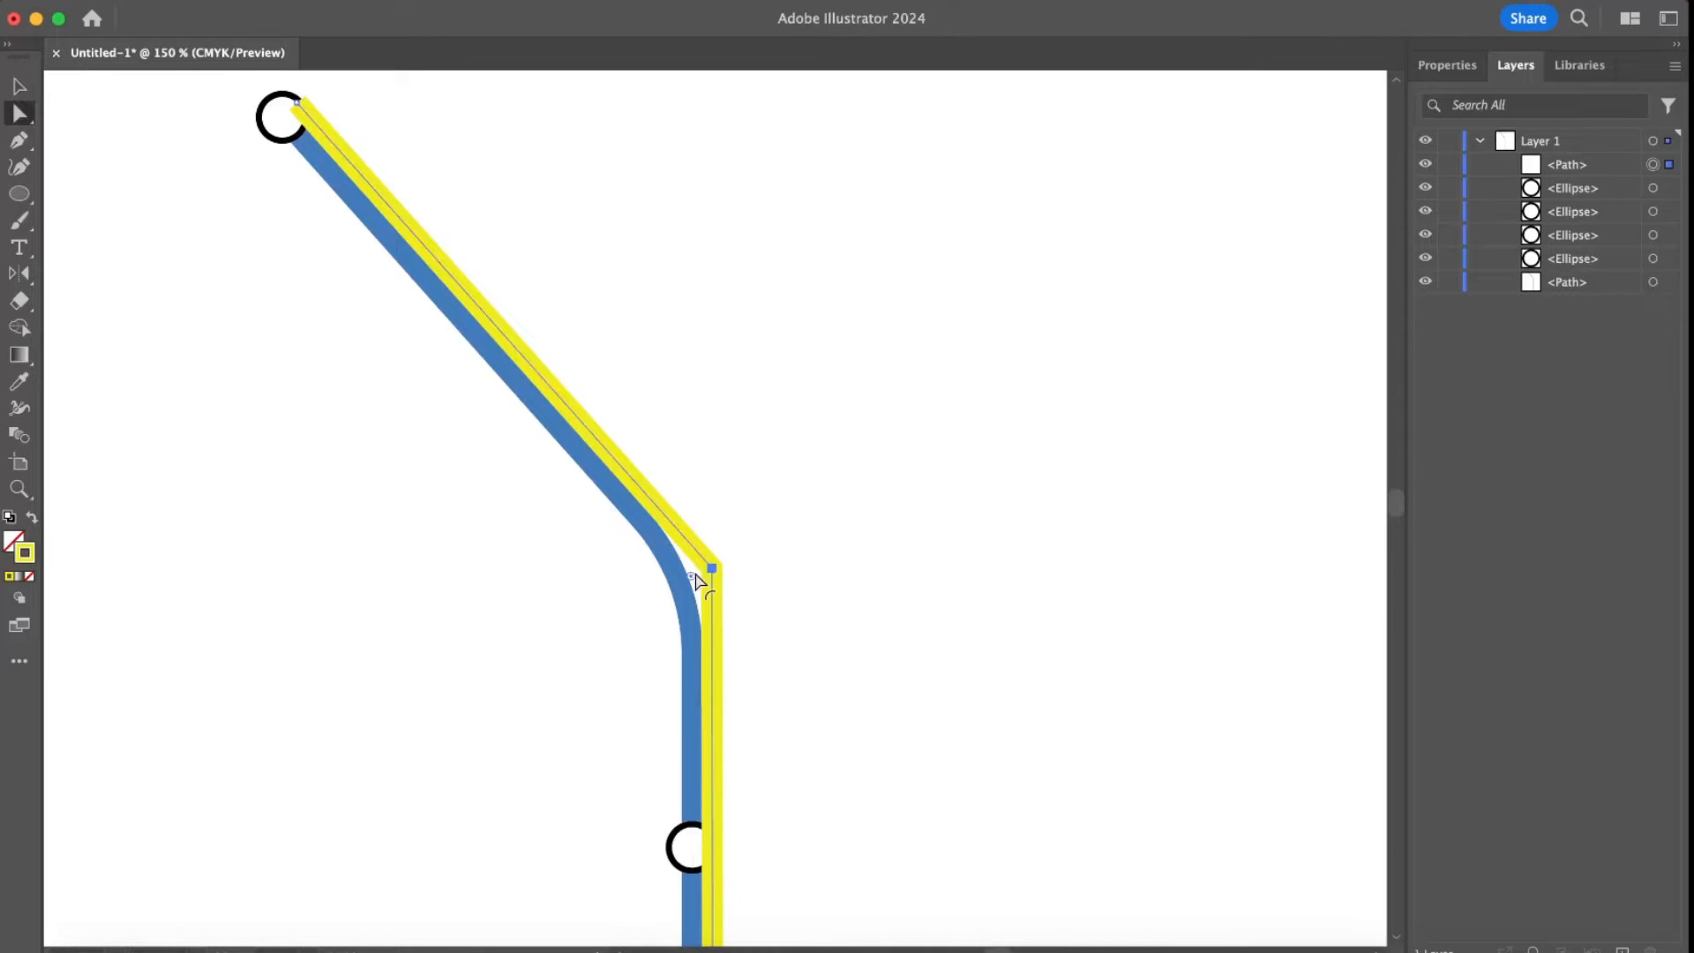
left_click_drag(682, 581, 511, 683)
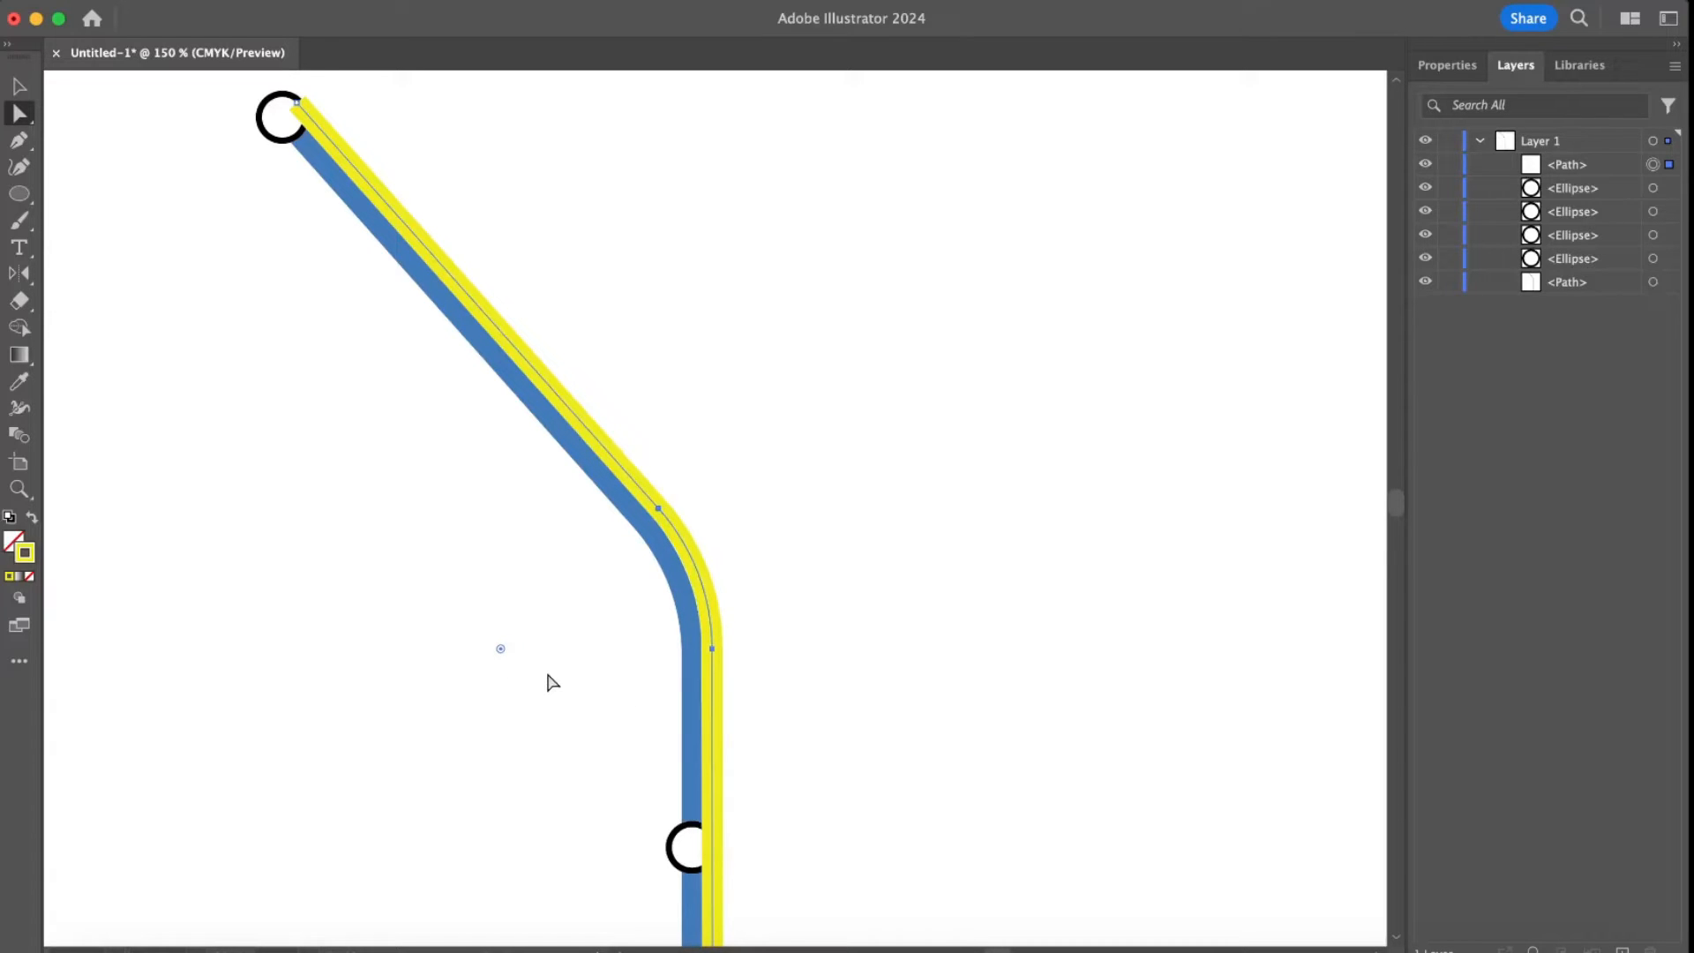
left_click(20, 86)
left_click(144, 212)
scroll(415, 450, "down", 3)
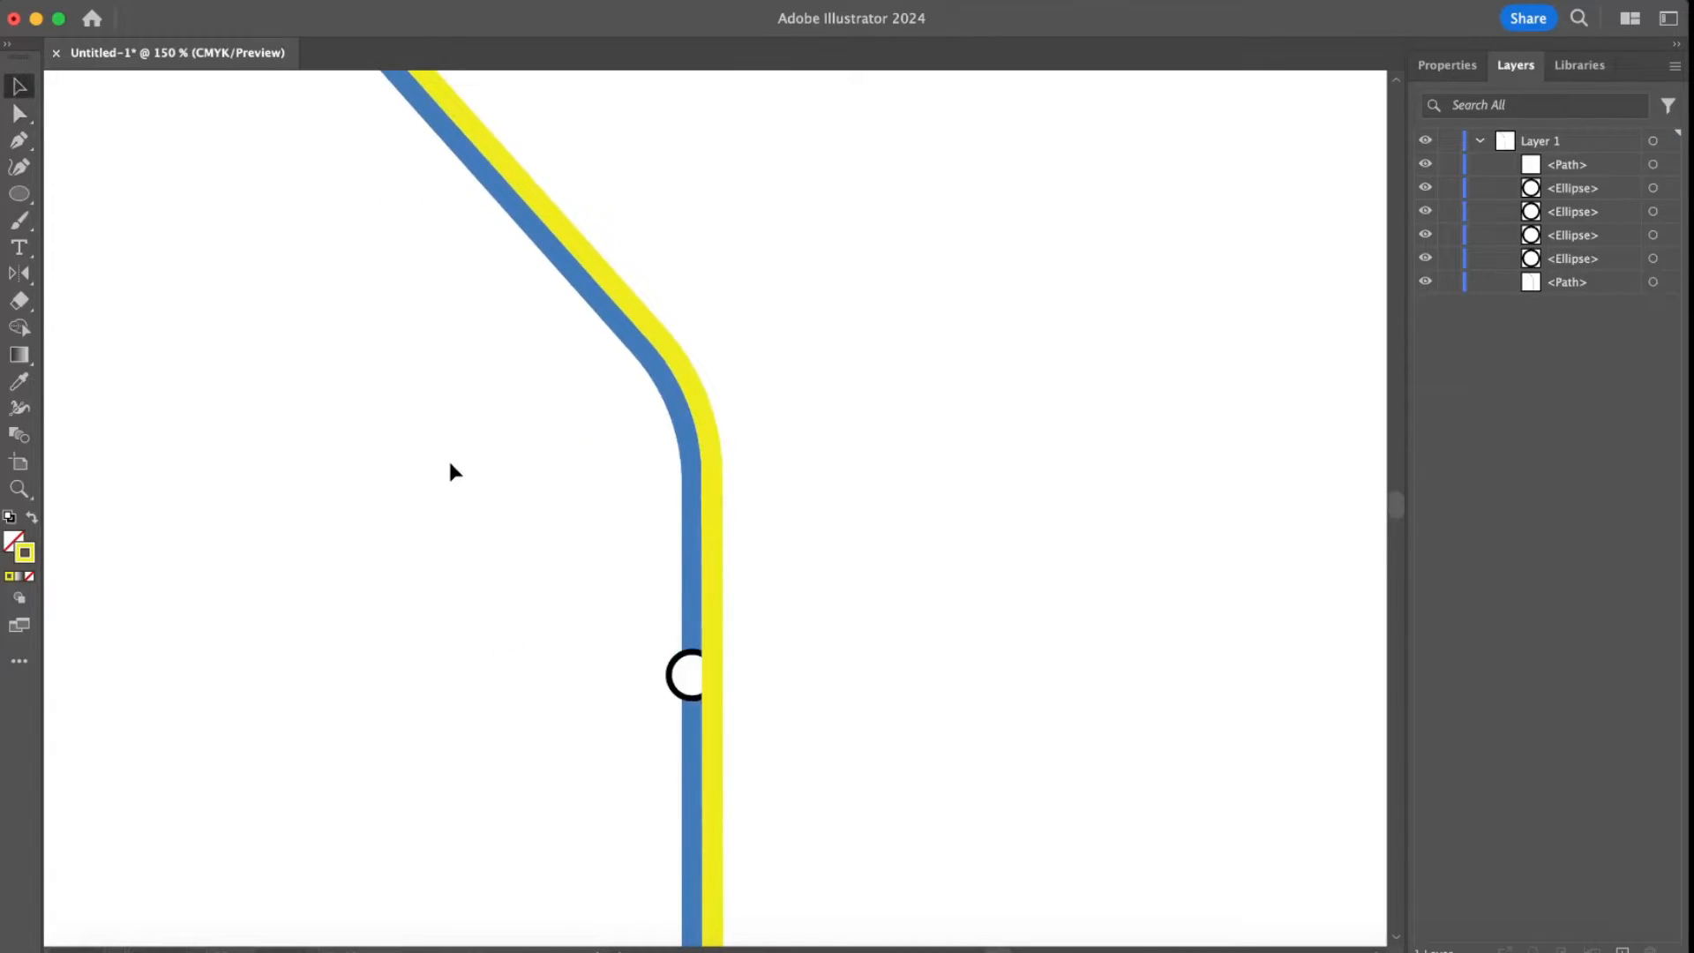
key("super+minus")
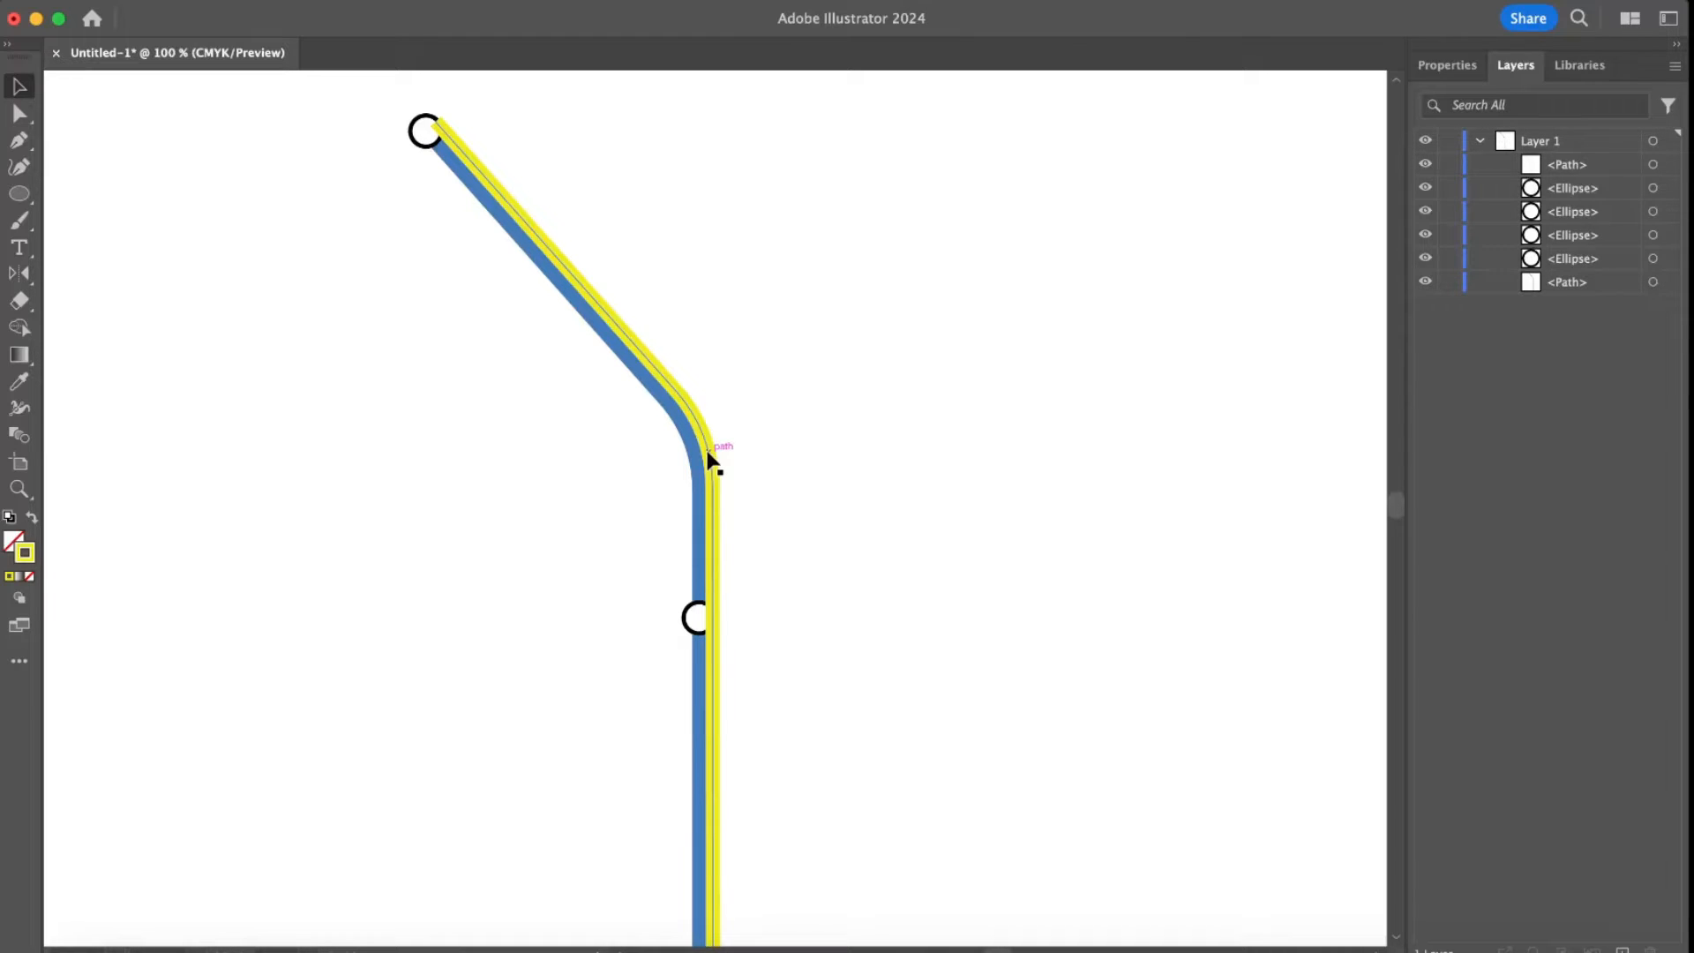
- Round the yellow path's two lower corners into smooth curves and deselect the path
left_click(613, 433)
scroll(613, 432, "down", 5)
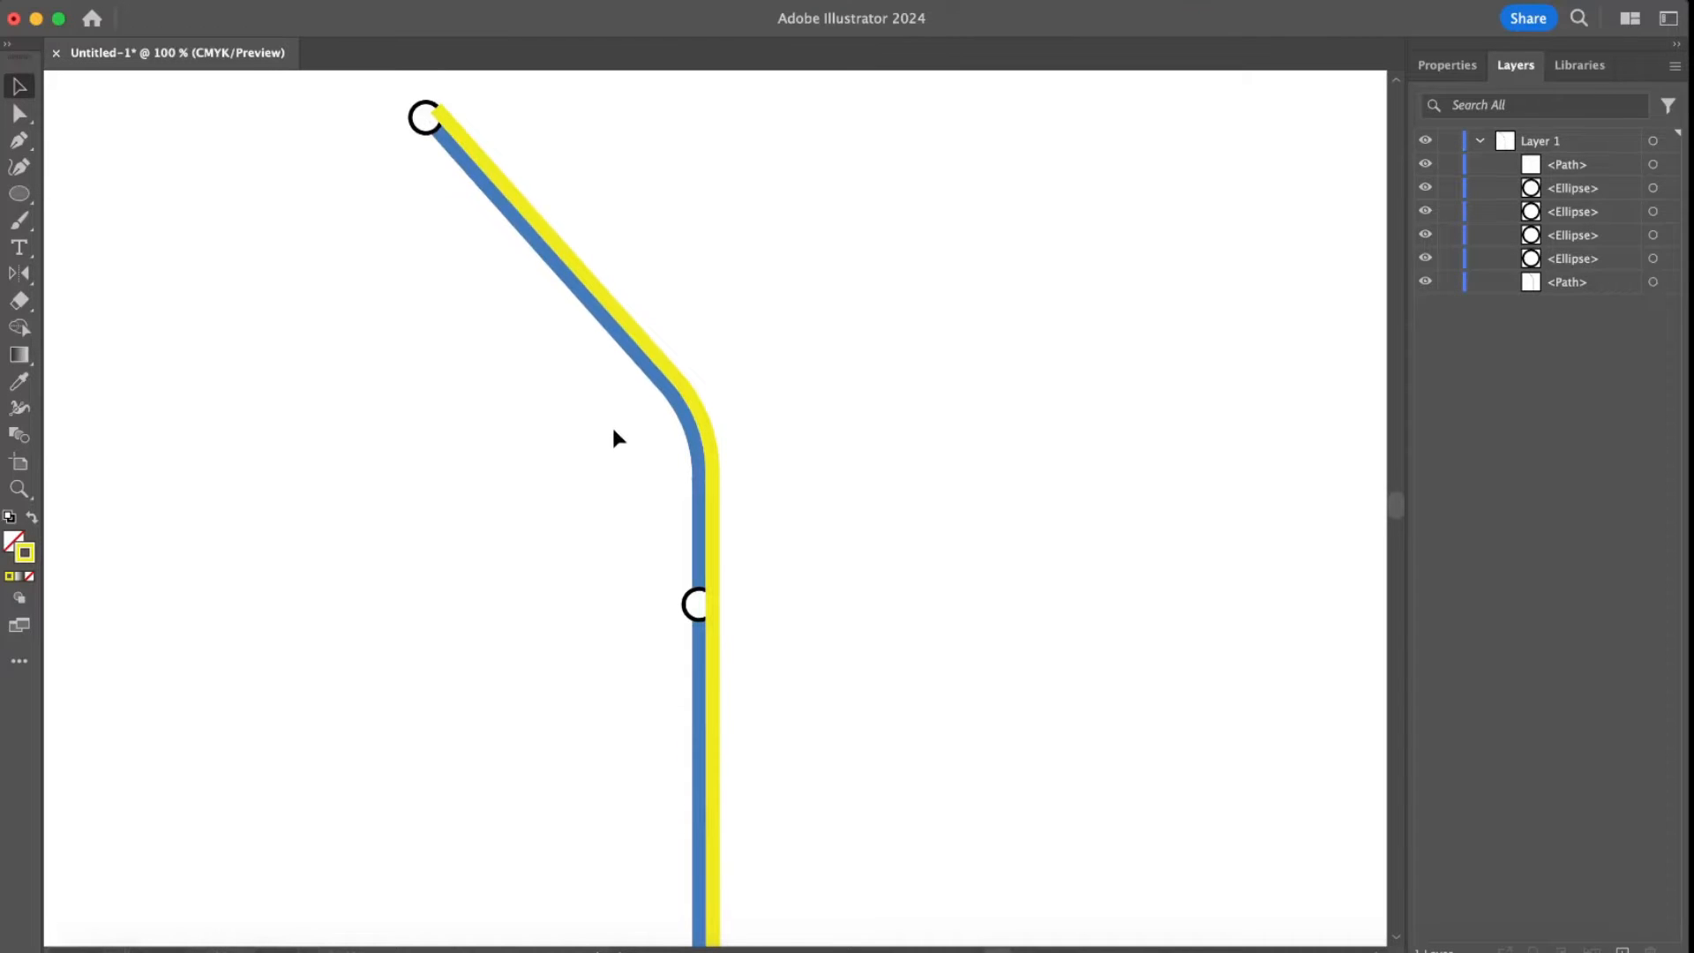
scroll(613, 431, "down", 5)
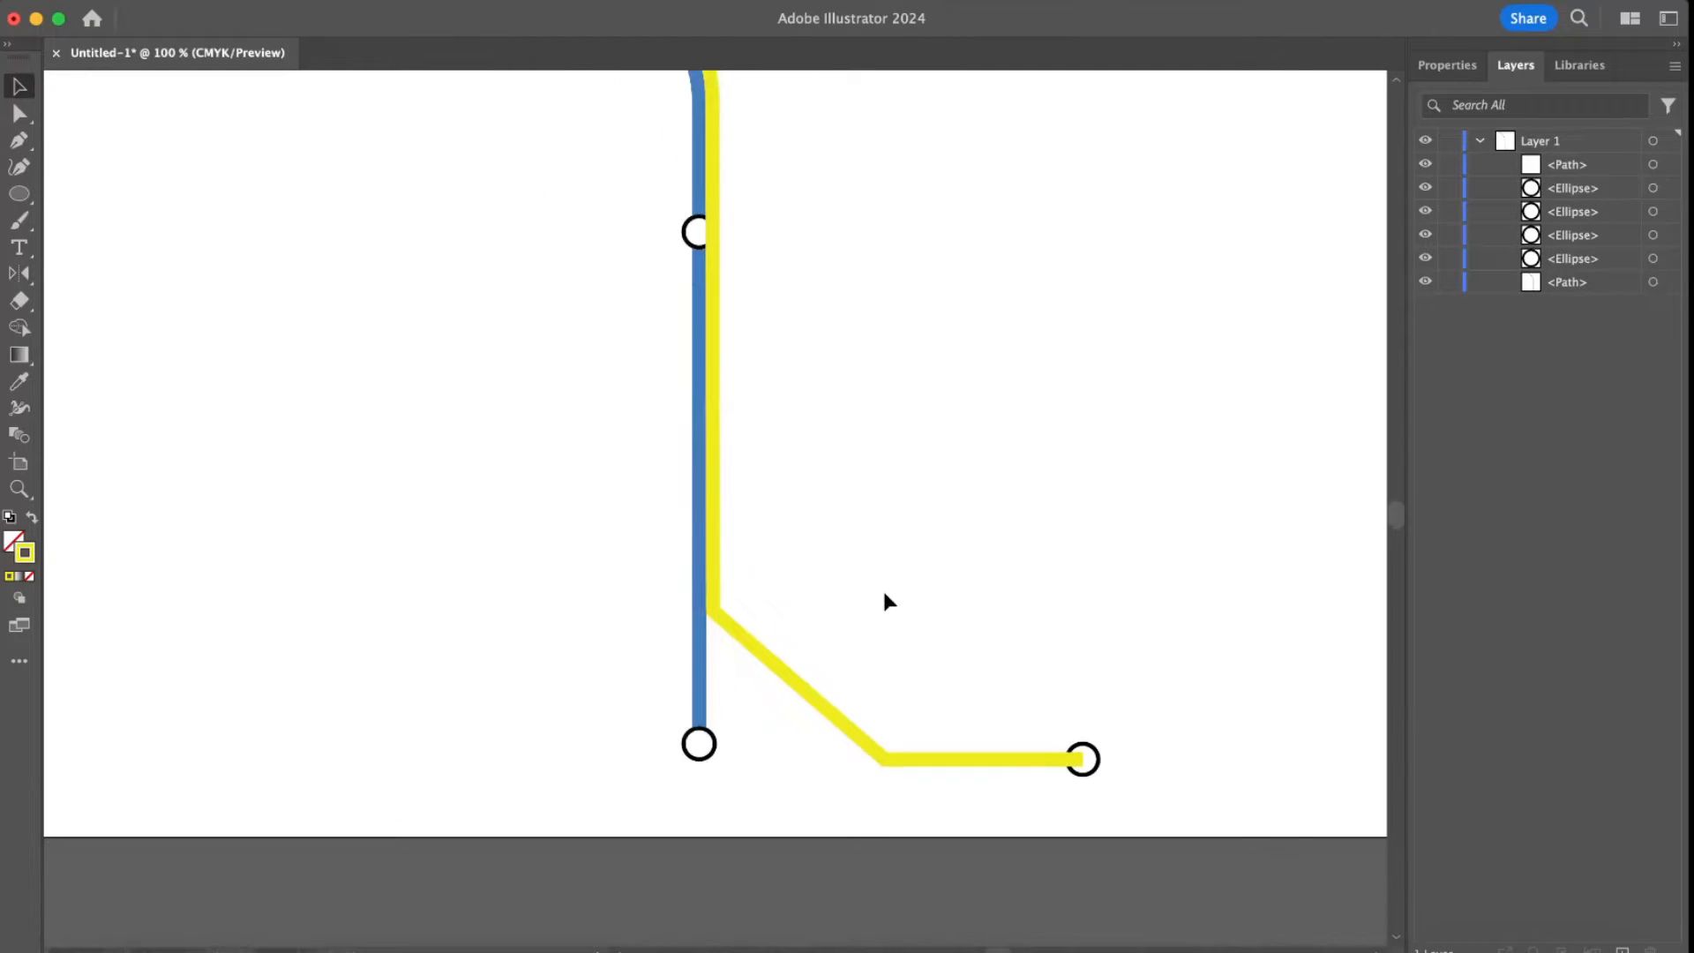
scroll(883, 588, "up", 2)
left_click(19, 113)
left_click(717, 702)
left_click(714, 699)
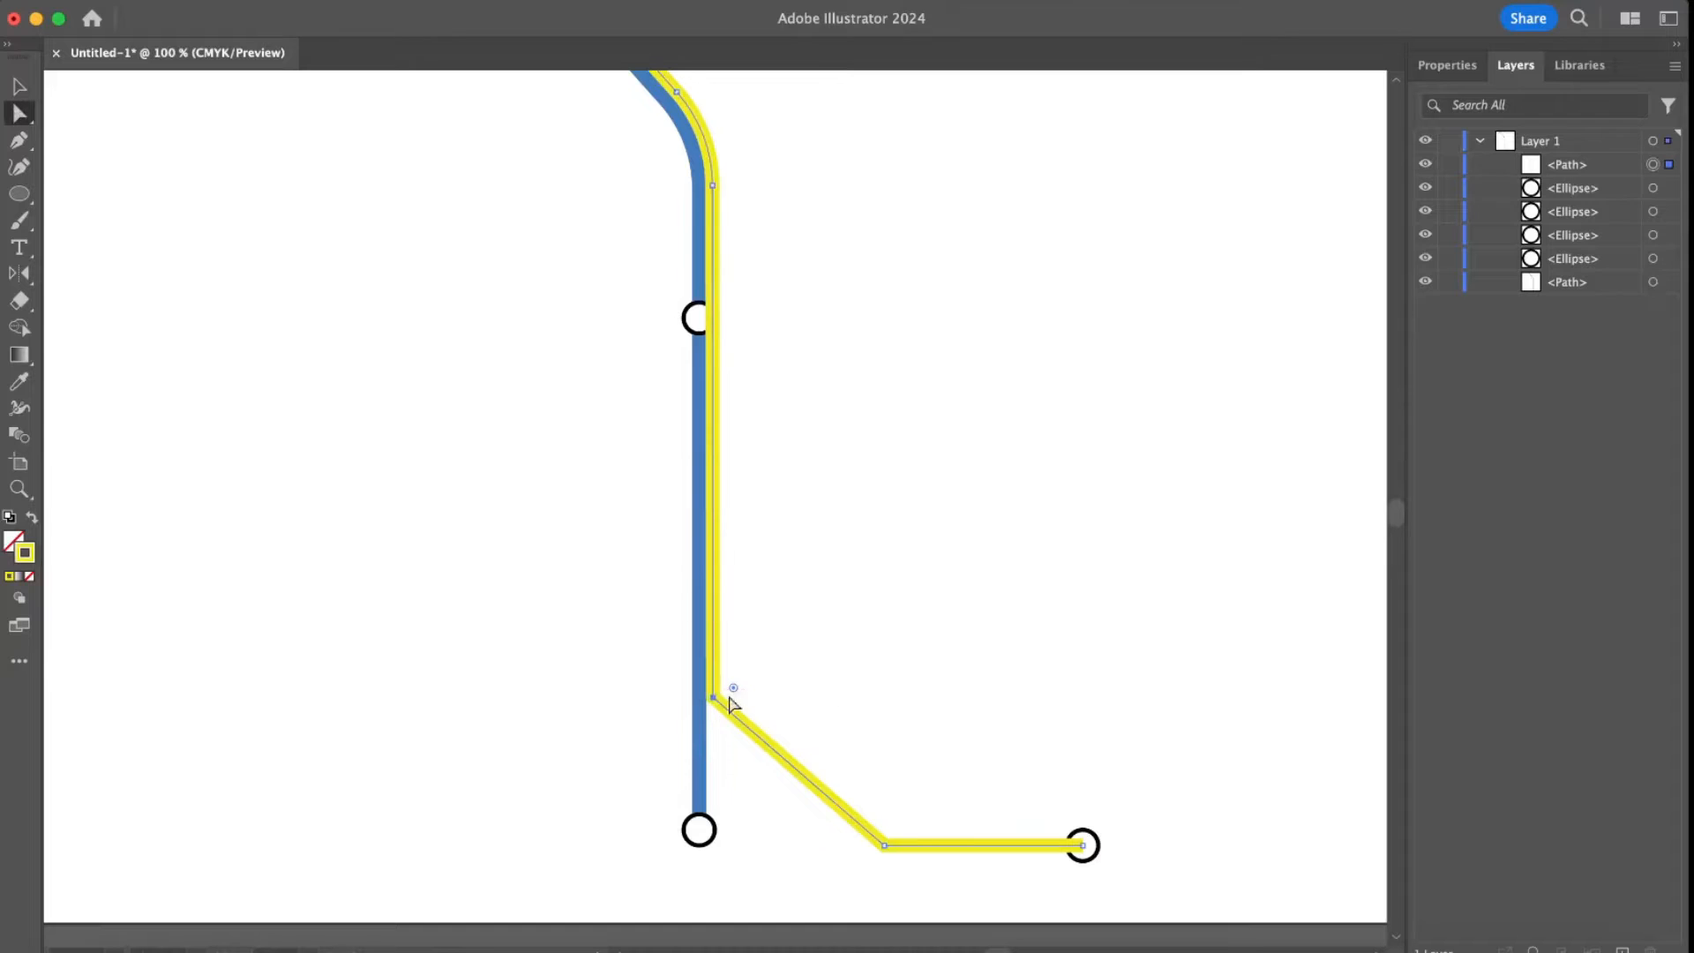
left_click_drag(738, 694, 825, 649)
left_click_drag(892, 824, 922, 746)
left_click(964, 711)
- Move the yellow path below all station circles in the stacking order, directly above the blue path
scroll(976, 756, "down", 2)
scroll(975, 756, "up", 4)
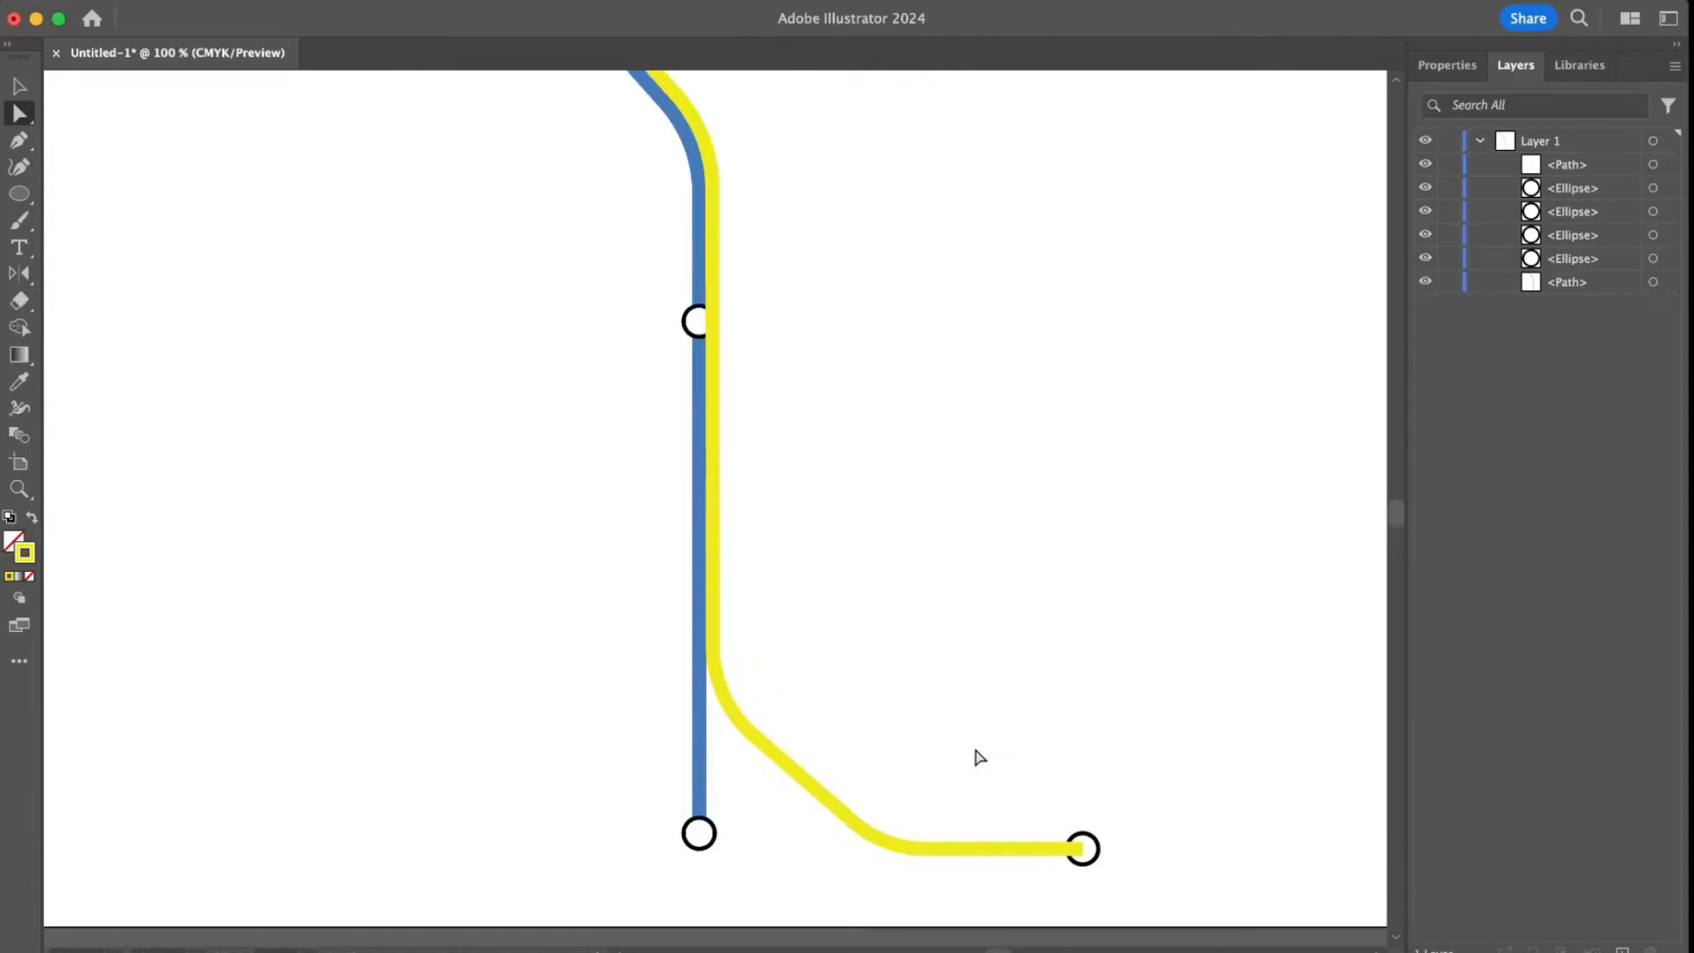
scroll(978, 757, "down", 5)
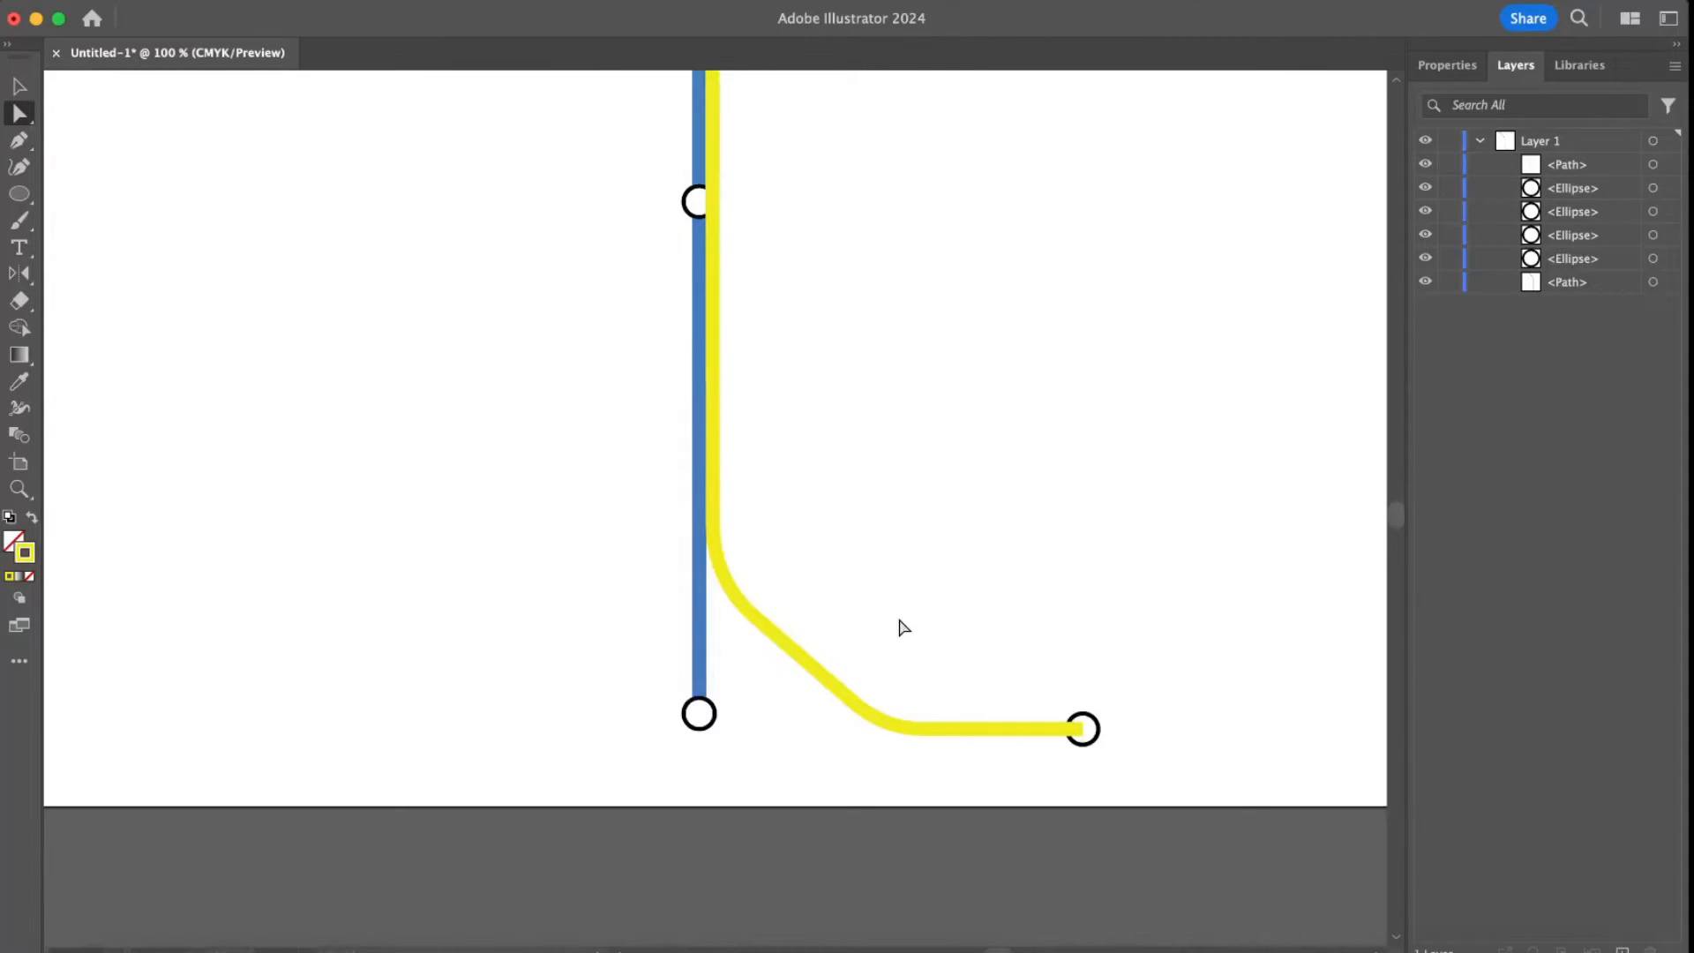
scroll(902, 625, "up", 7)
key("super+minus")
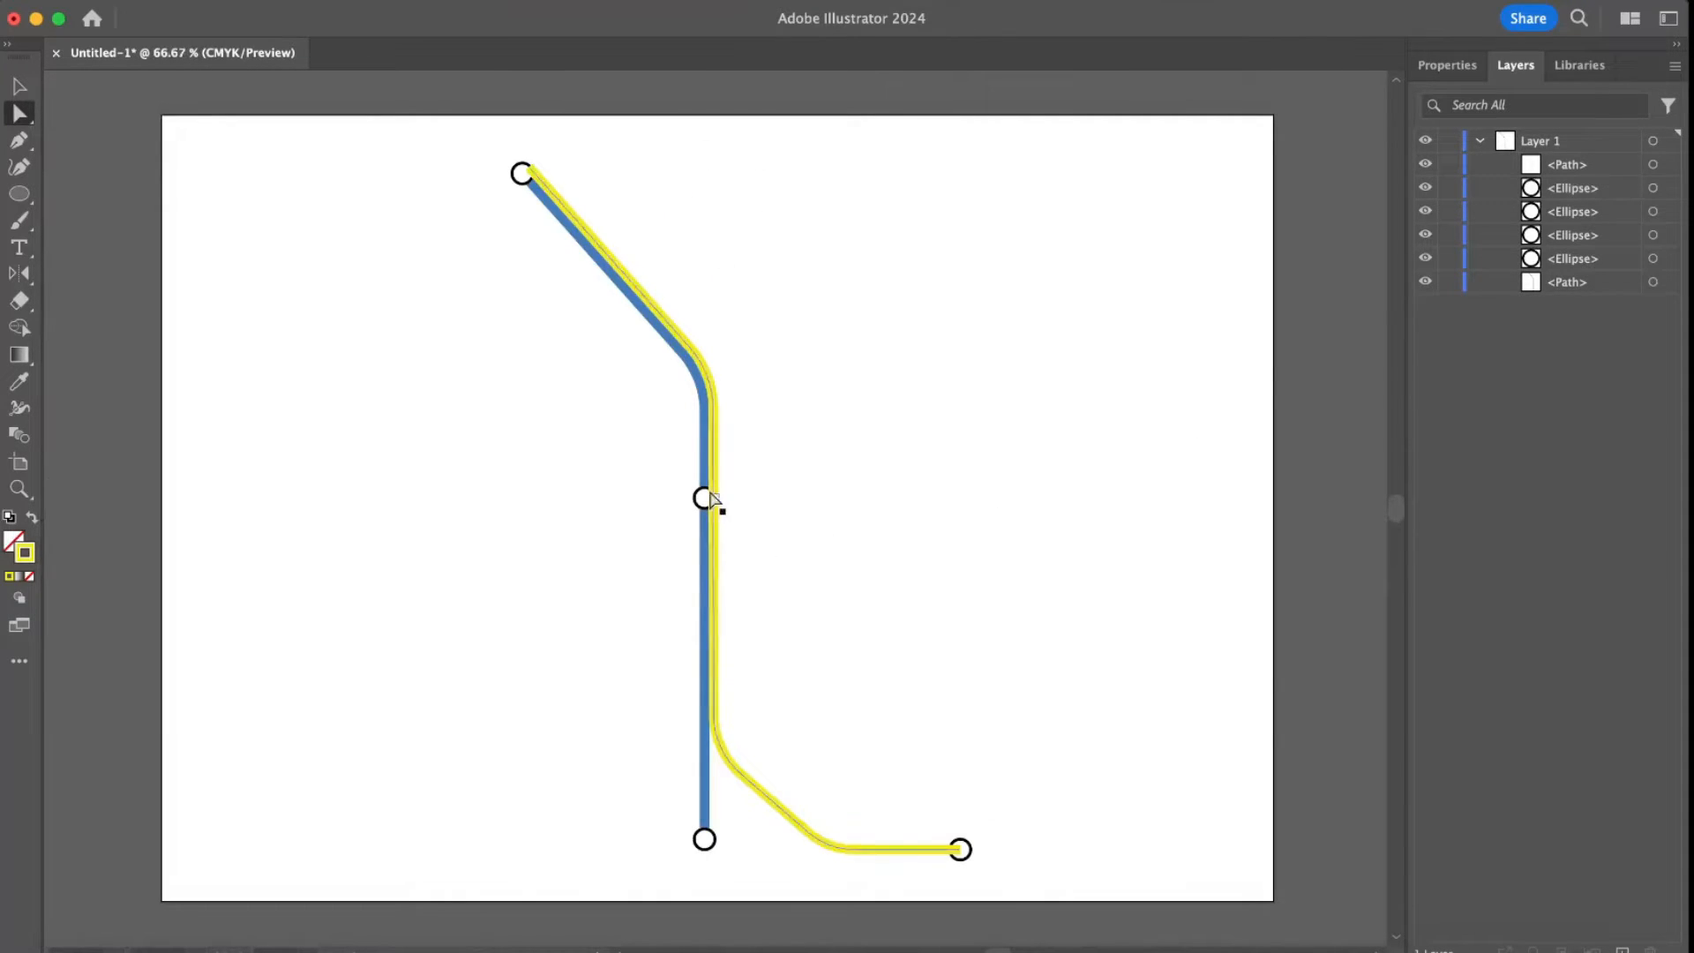
left_click(20, 86)
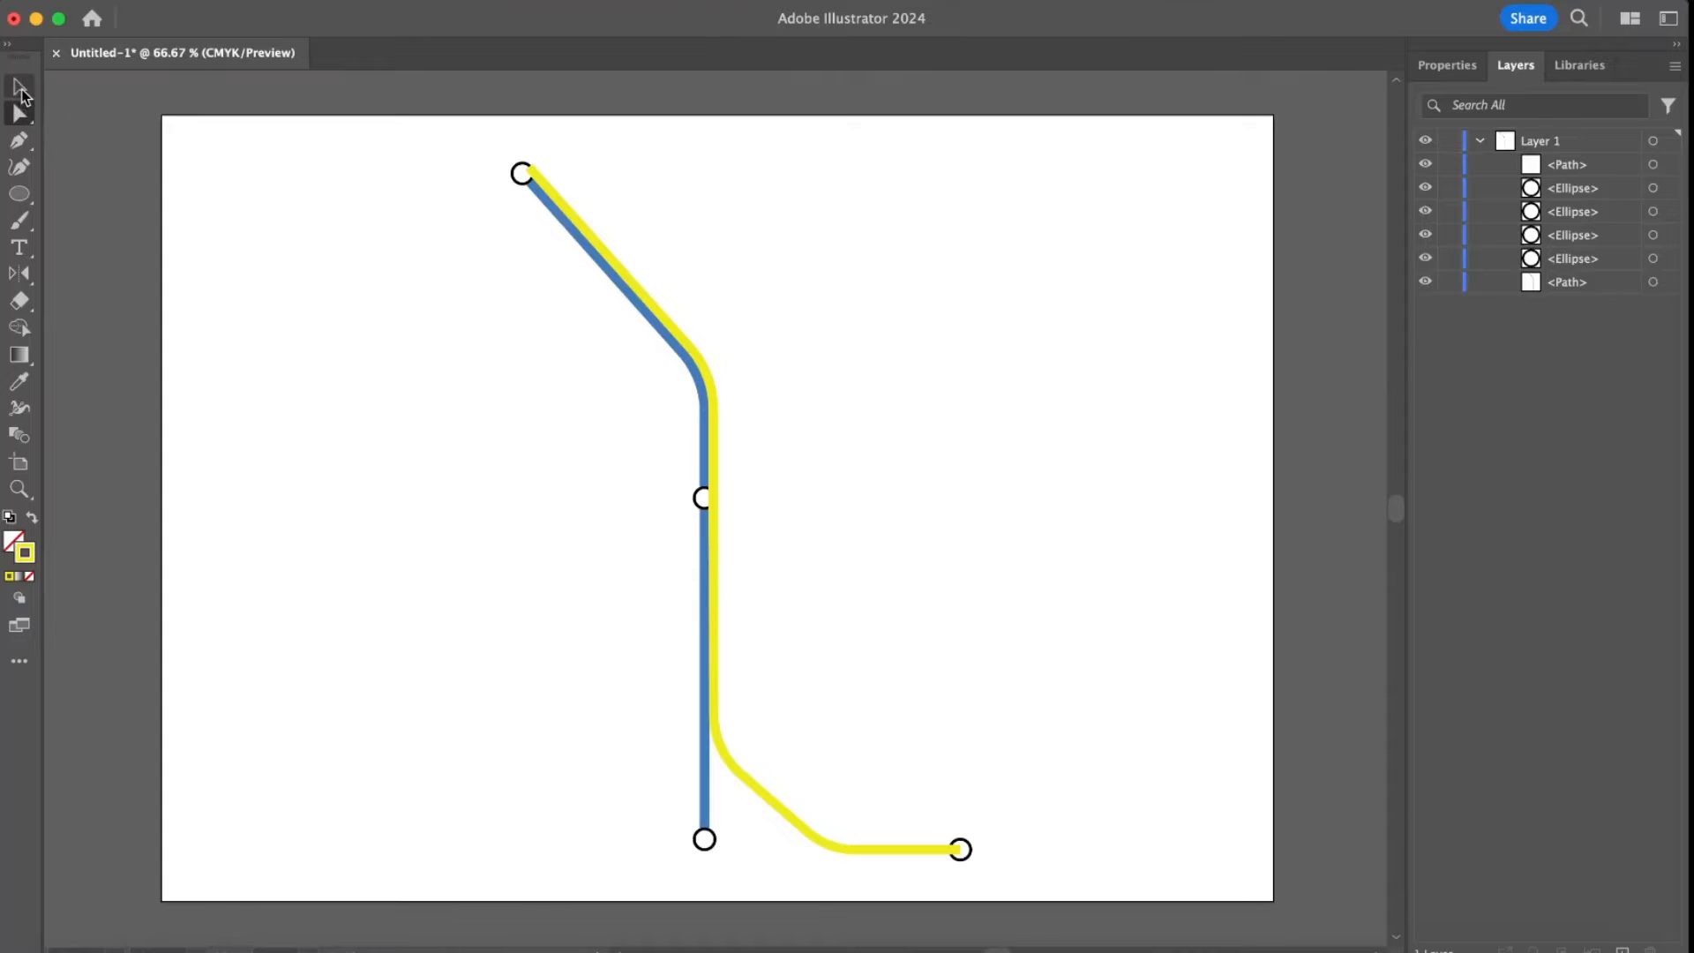
left_click(1568, 166)
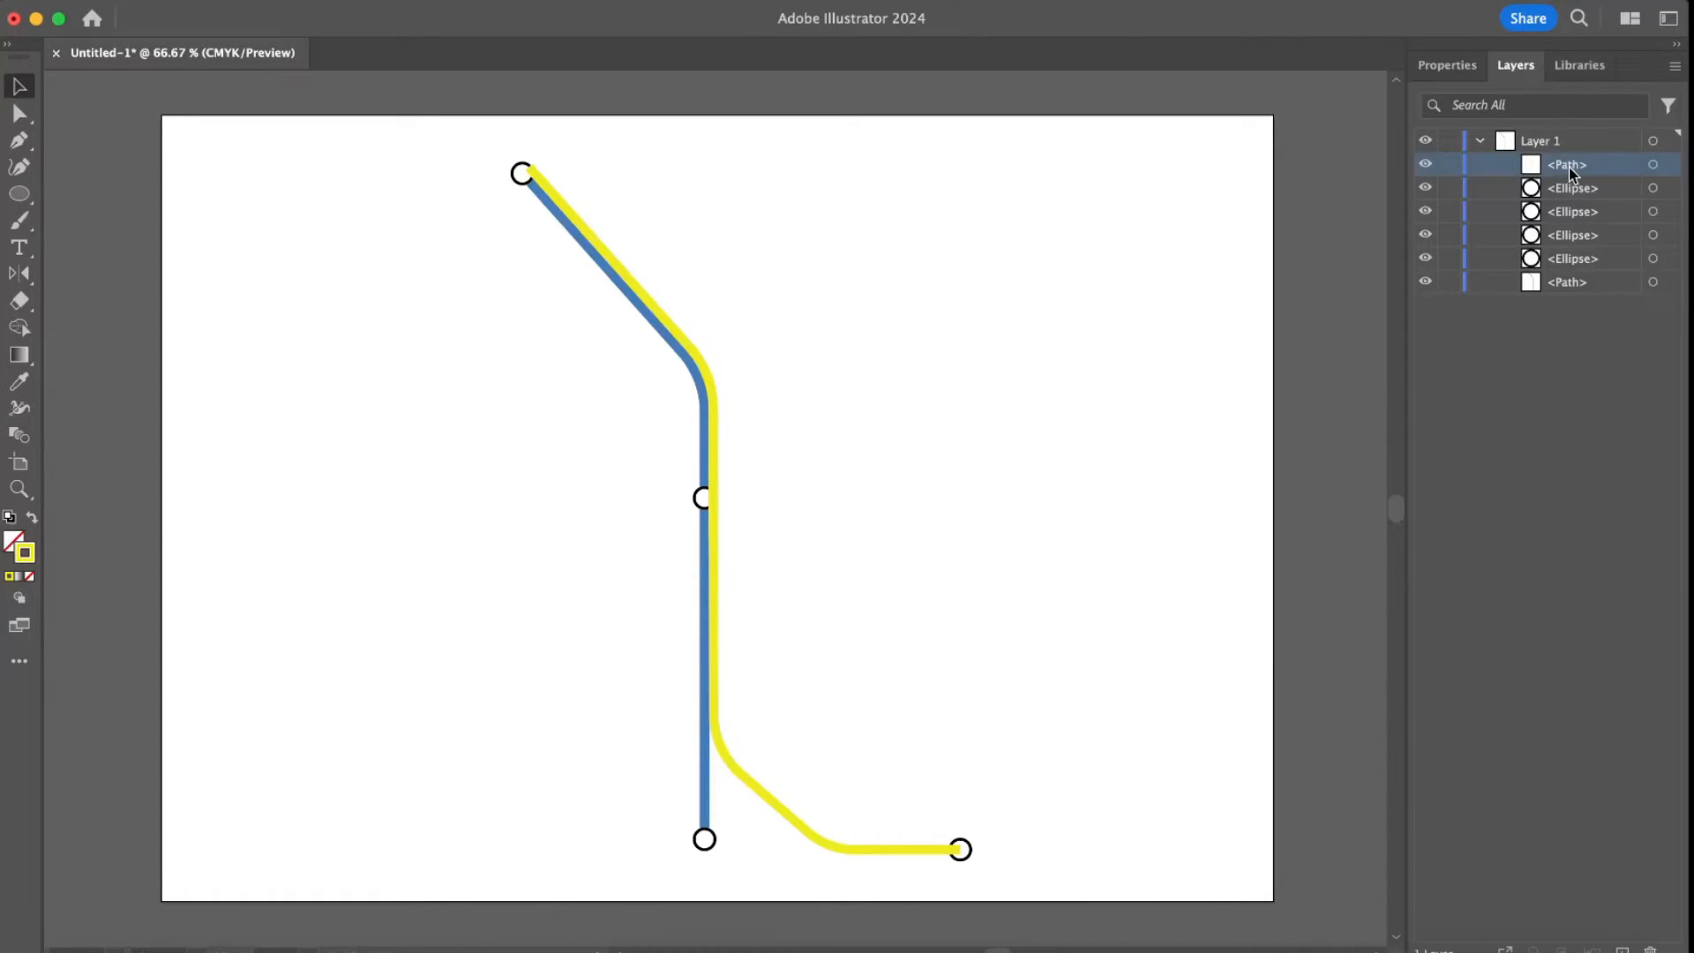
left_click_drag(1570, 173, 1569, 268)
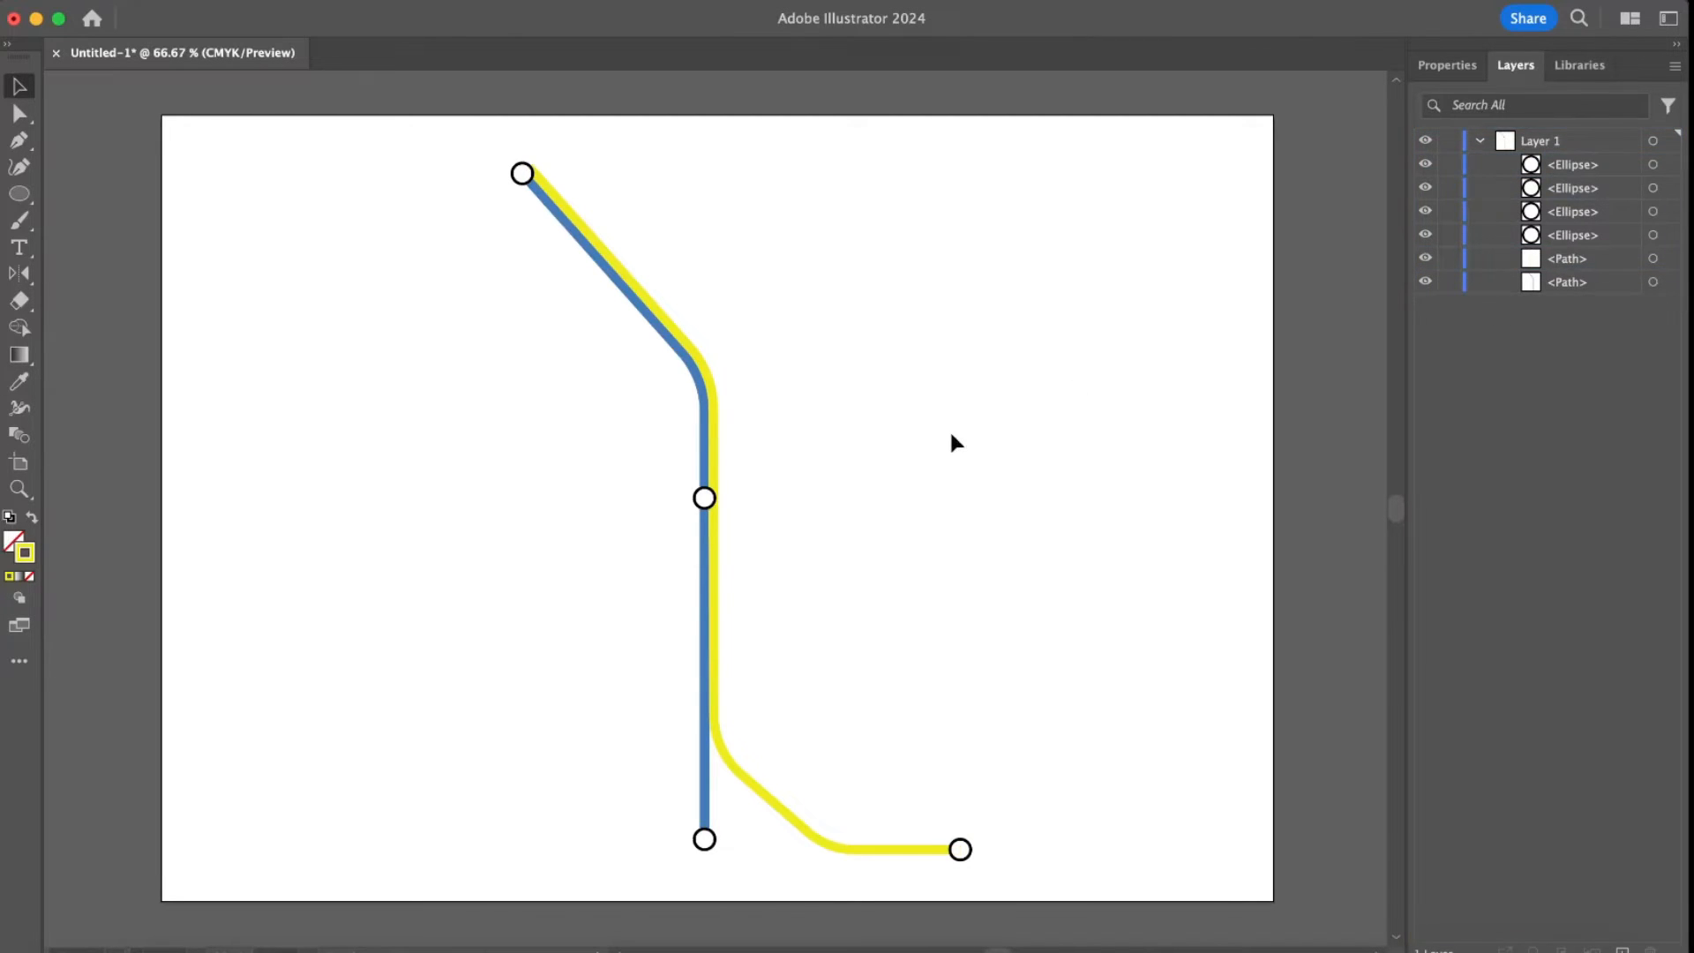
- Shift the middle station circle slightly right so it is centred across the blue and yellow lines
left_click(711, 499)
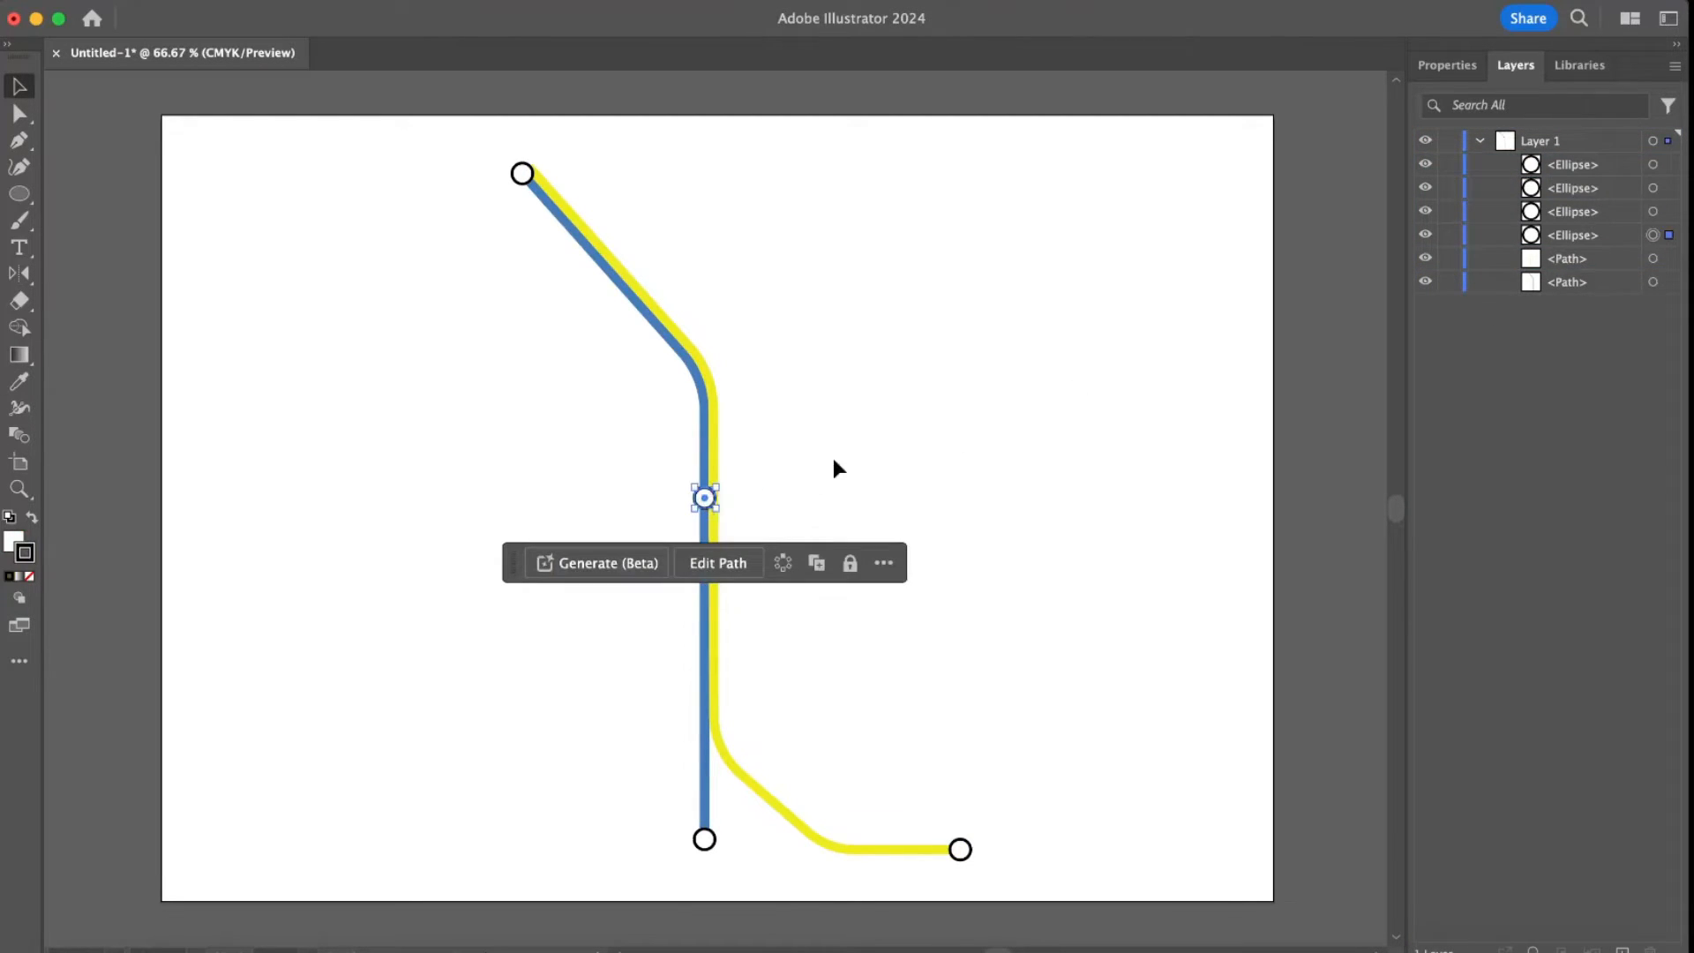
key("super+equal")
key("super+equal")
key("super+equal")
left_click(844, 496)
left_click_drag(726, 516, 738, 517)
- Shift the top station circle slightly right so it covers the ends of both lines, and deselect it
scroll(880, 422, "up", 4)
scroll(879, 427, "up", 8)
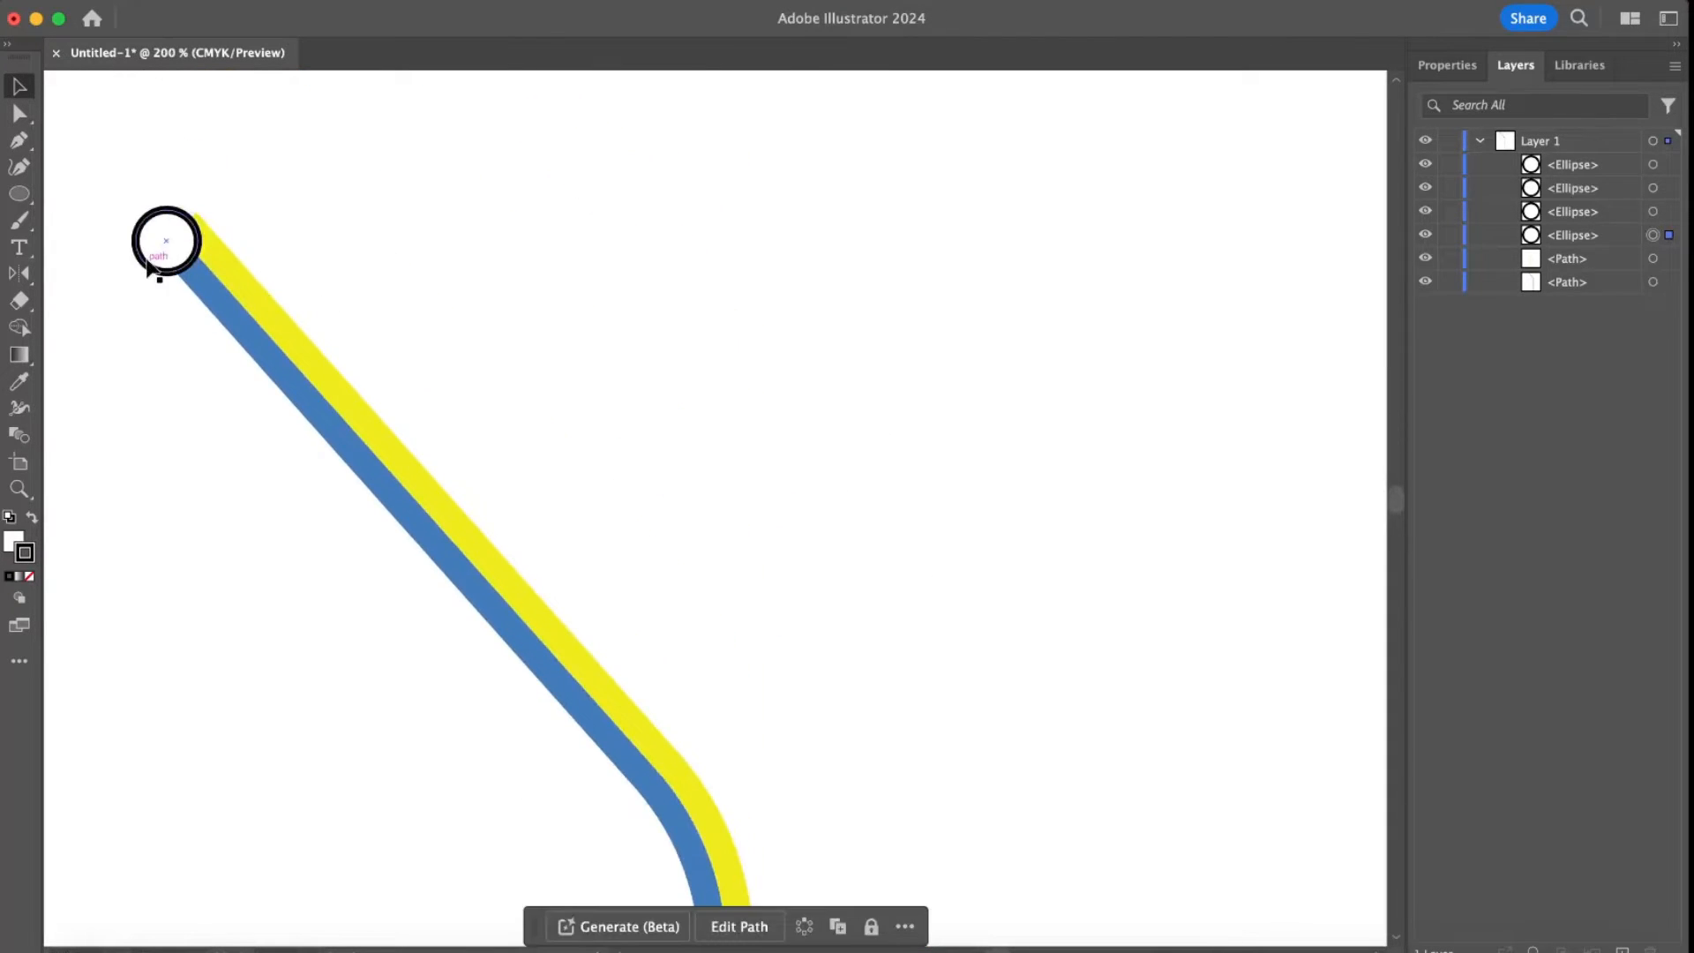
left_click_drag(196, 265, 212, 256)
left_click(634, 360)
- Add the text label "Station" and place it just right of the top station circle
key("super+minus")
key("super+minus")
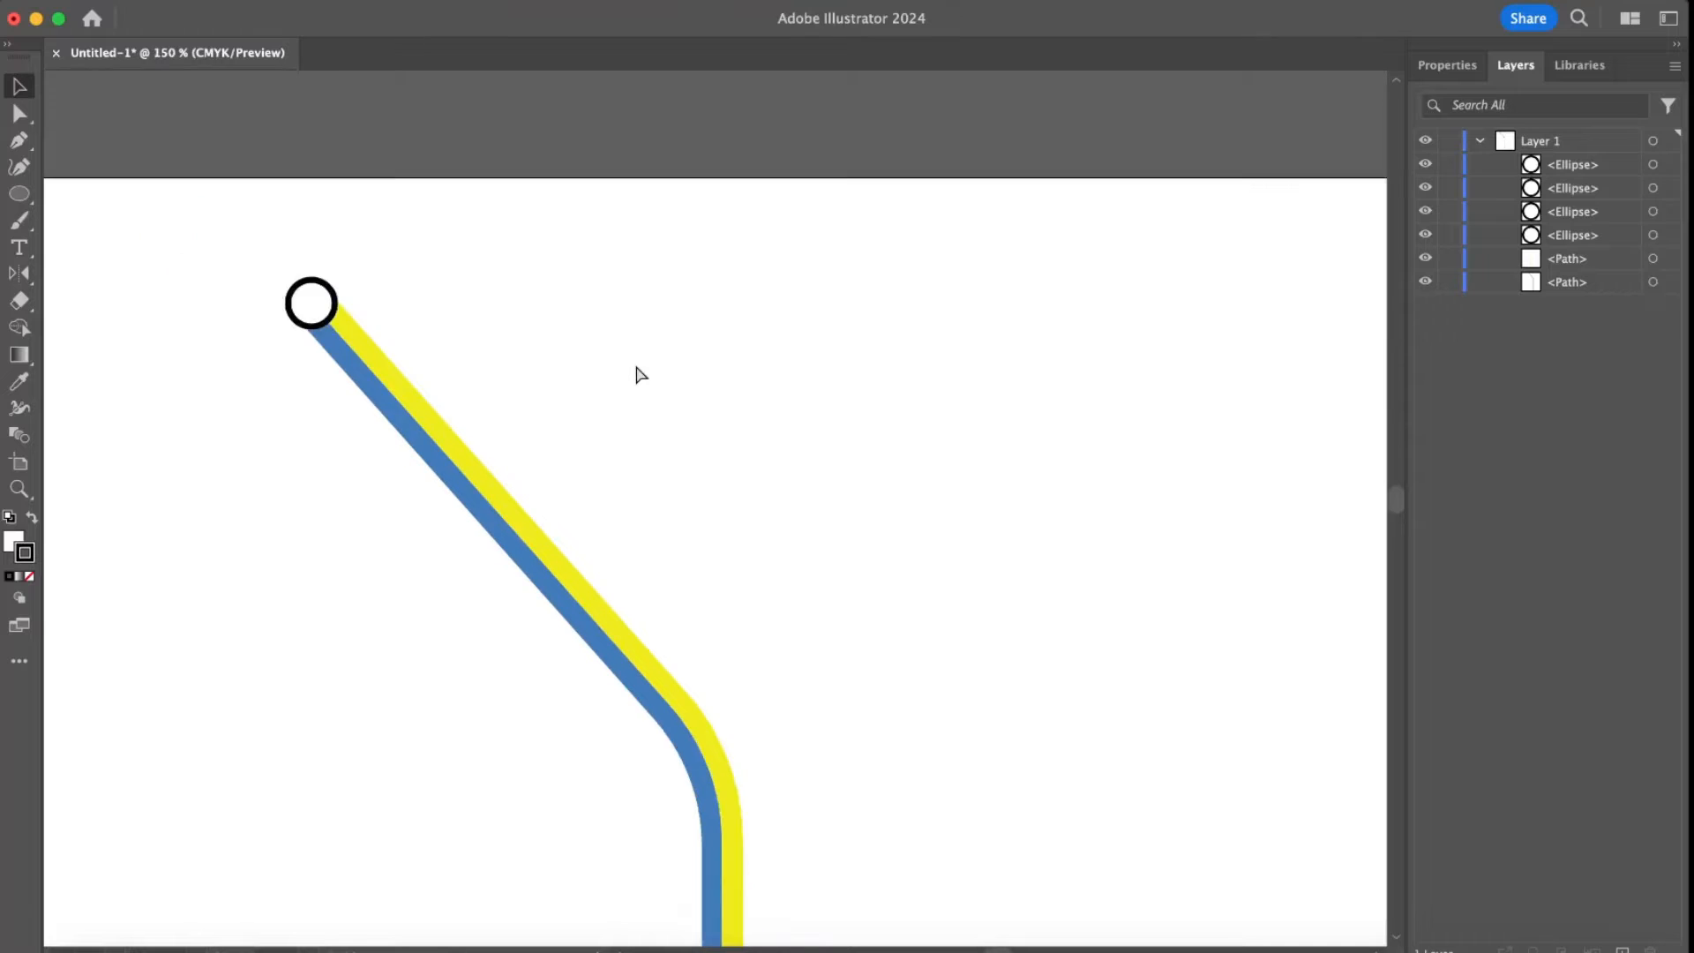
scroll(637, 385, "down", 8)
scroll(1163, 537, "up", 1)
key("super+minus")
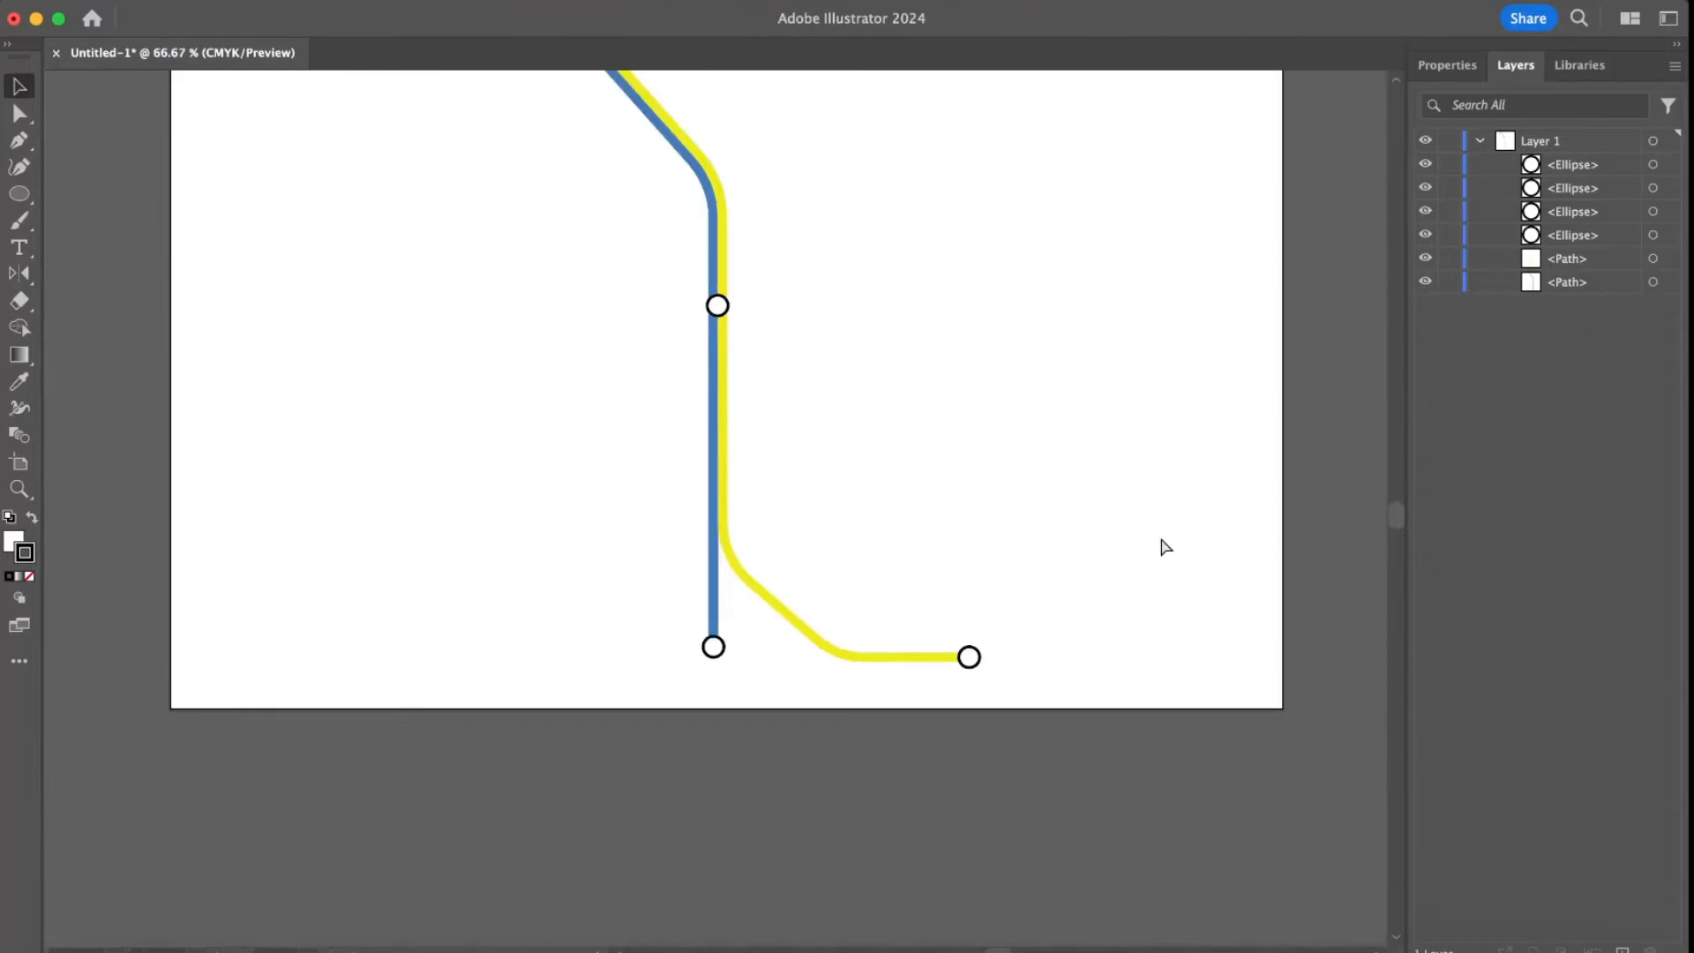
scroll(1156, 531, "up", 8)
scroll(1154, 534, "down", 5)
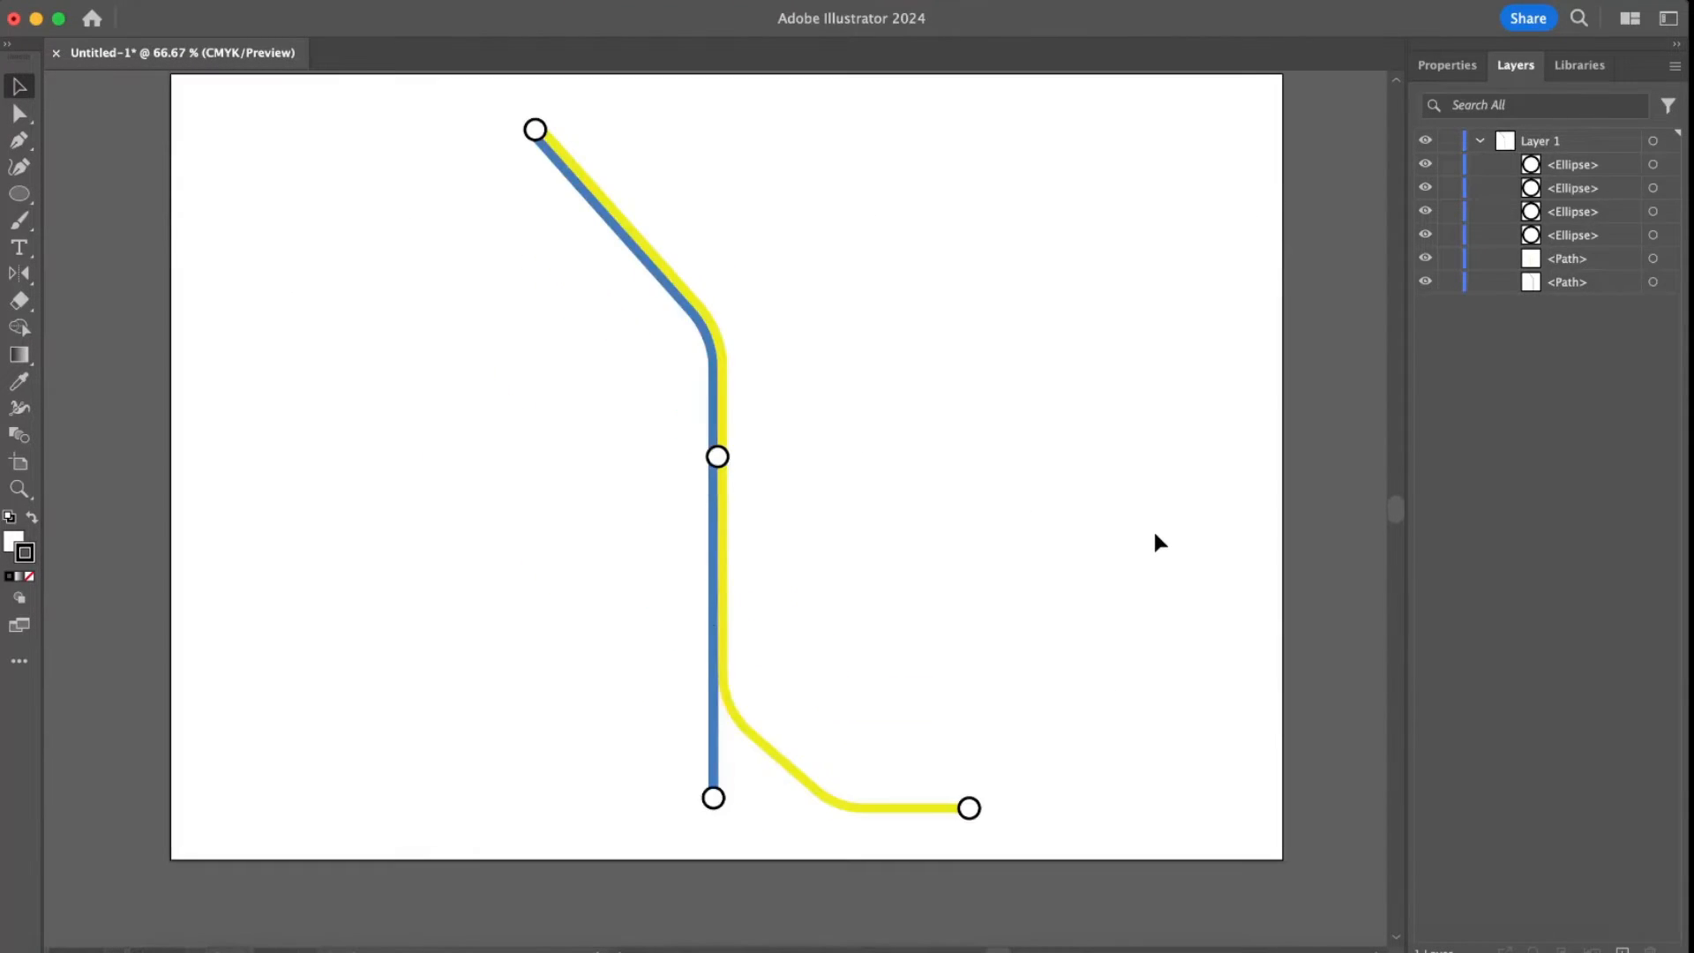
key("t")
left_click(624, 119)
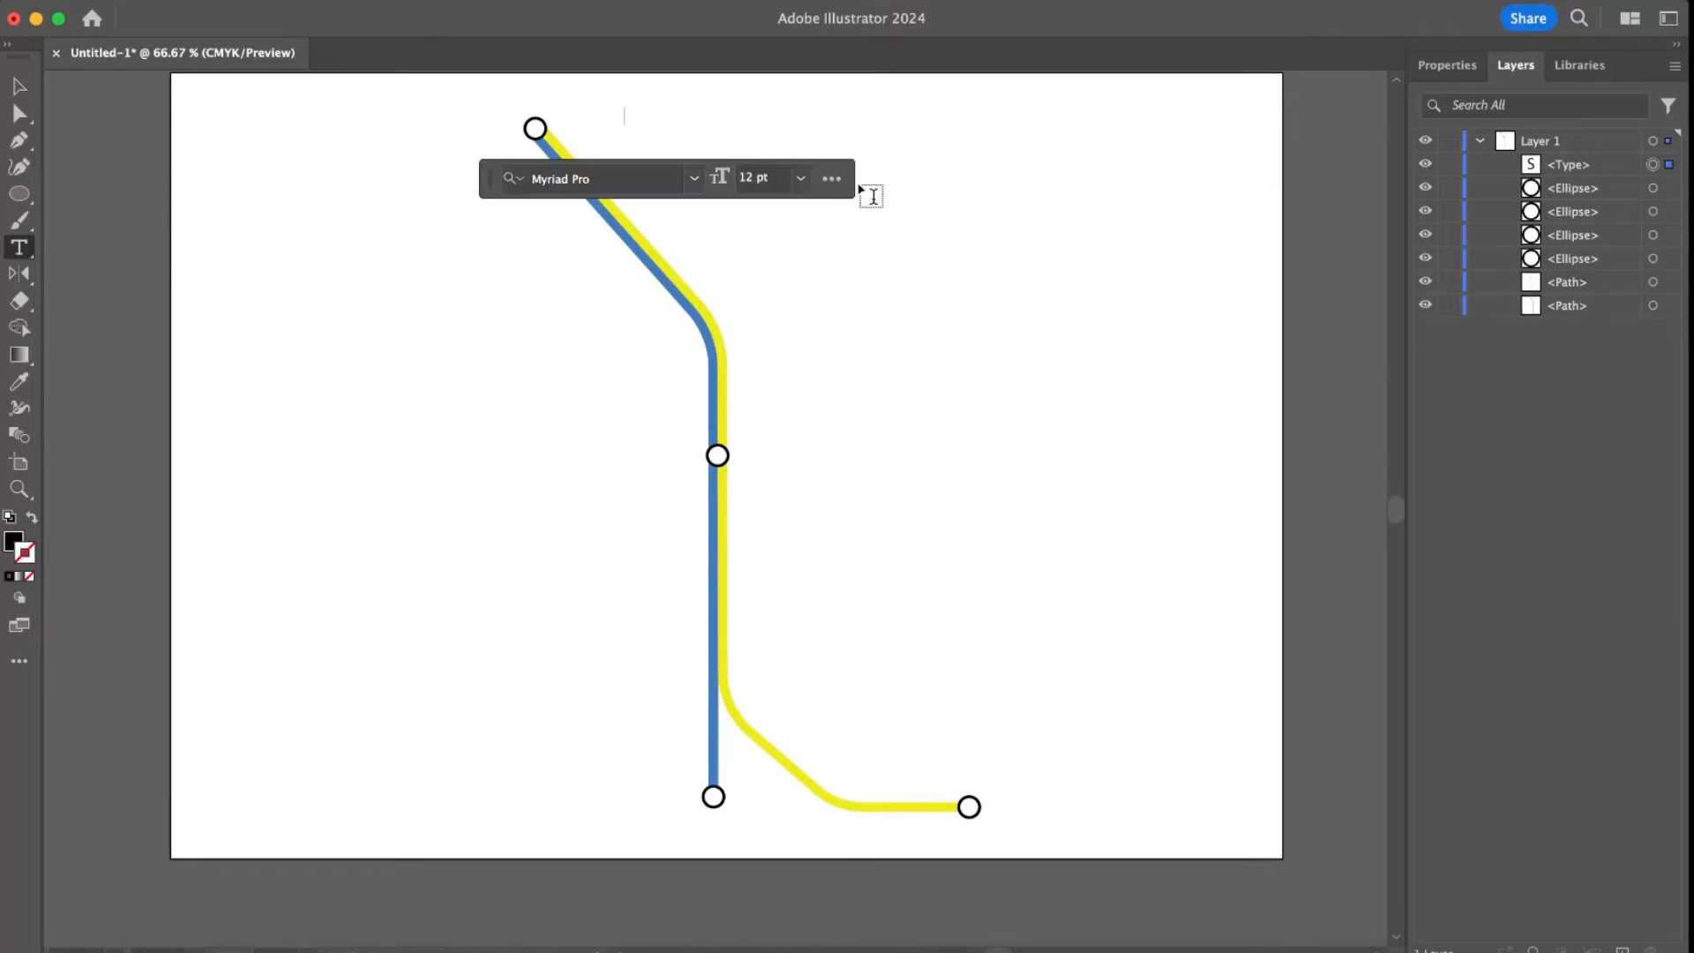
type("Station")
left_click(19, 85)
left_click(760, 133)
left_click_drag(650, 114, 584, 125)
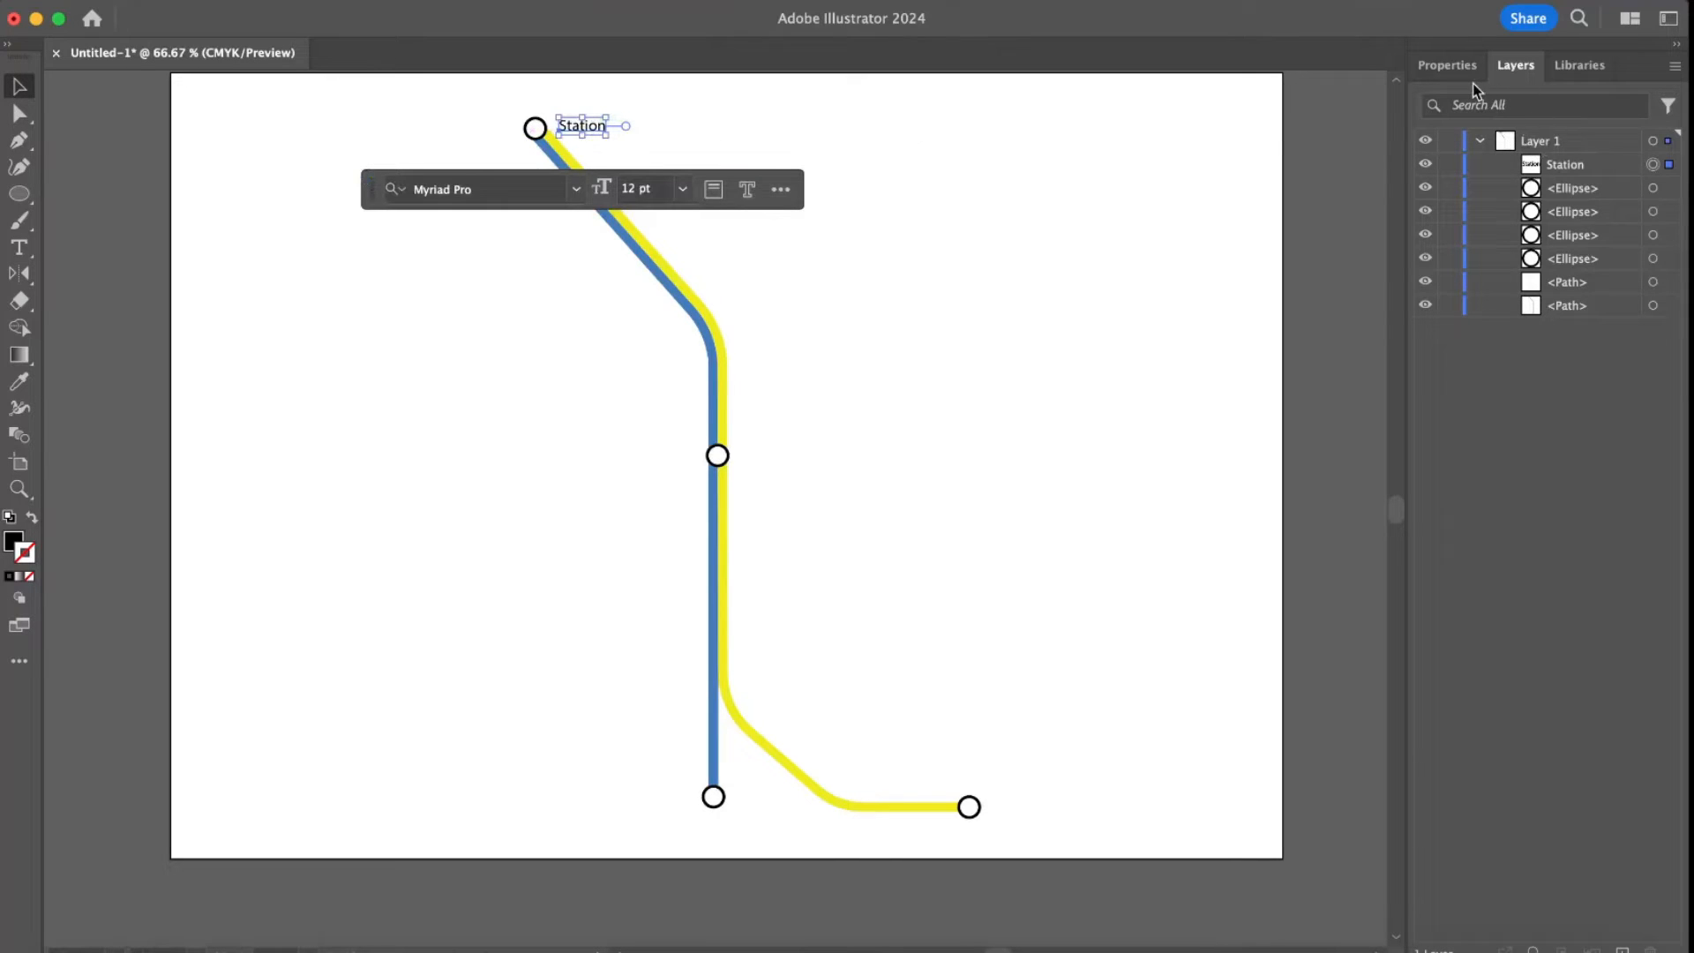
- Set the top Station label's font to Neulis Sans with the Bold weight, and deselect it
left_click(1447, 65)
scroll(1659, 745, "down", 5)
left_click(1655, 497)
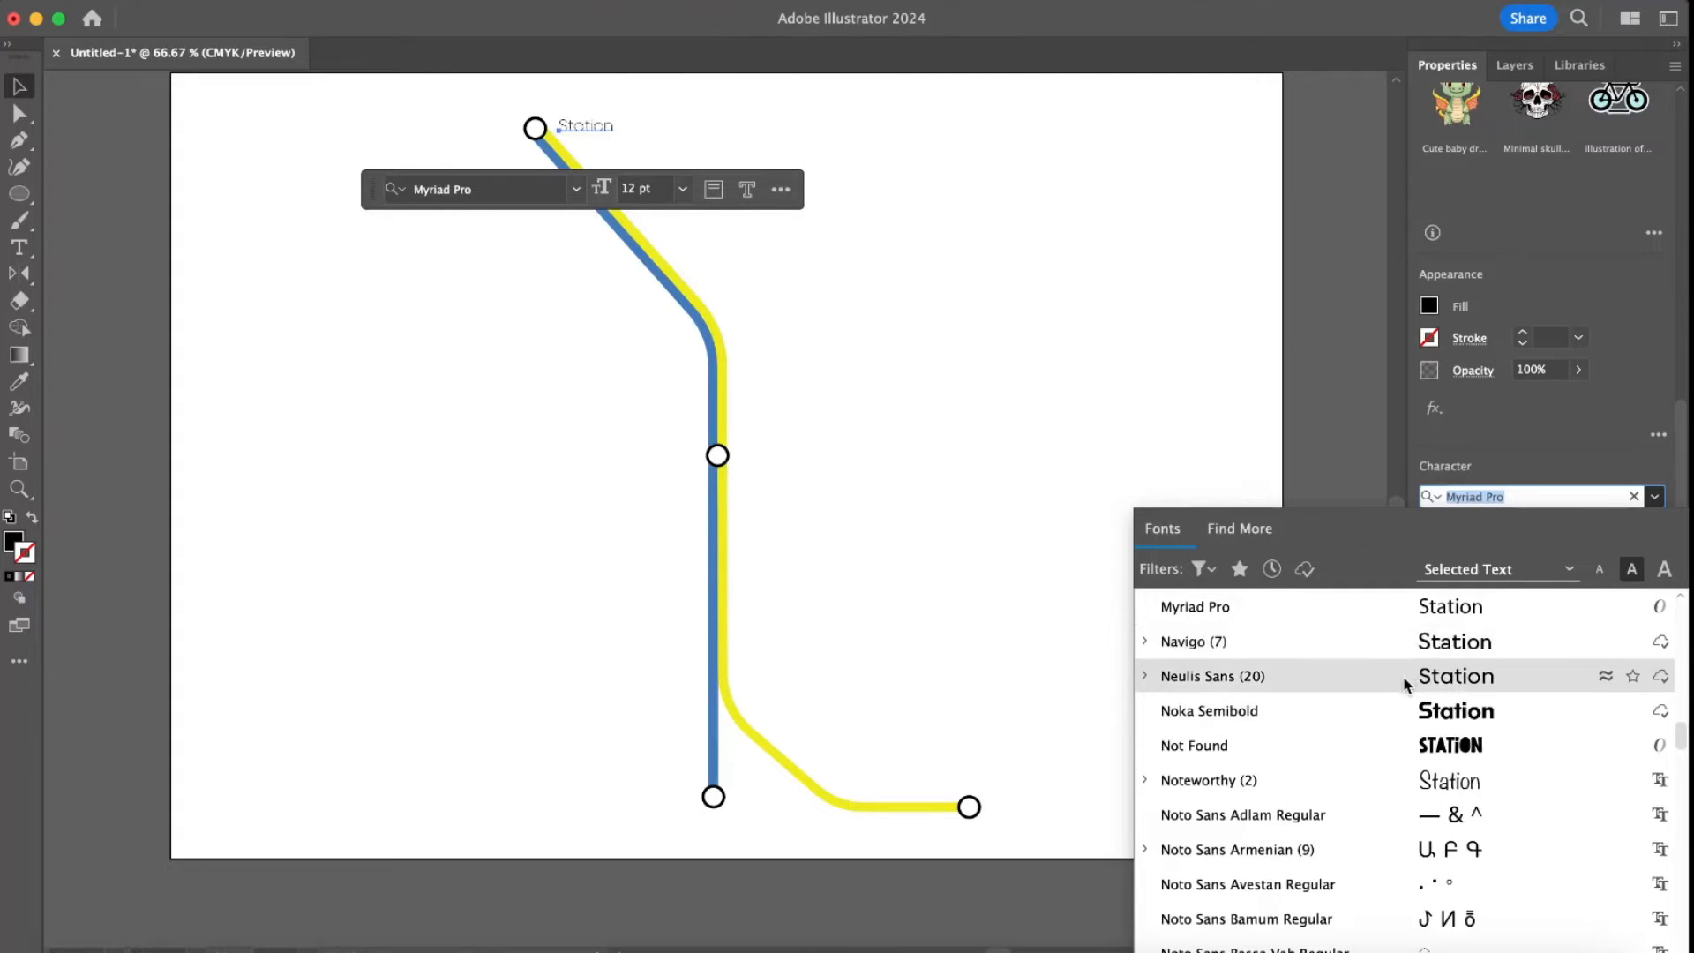
left_click(1410, 685)
left_click(1654, 526)
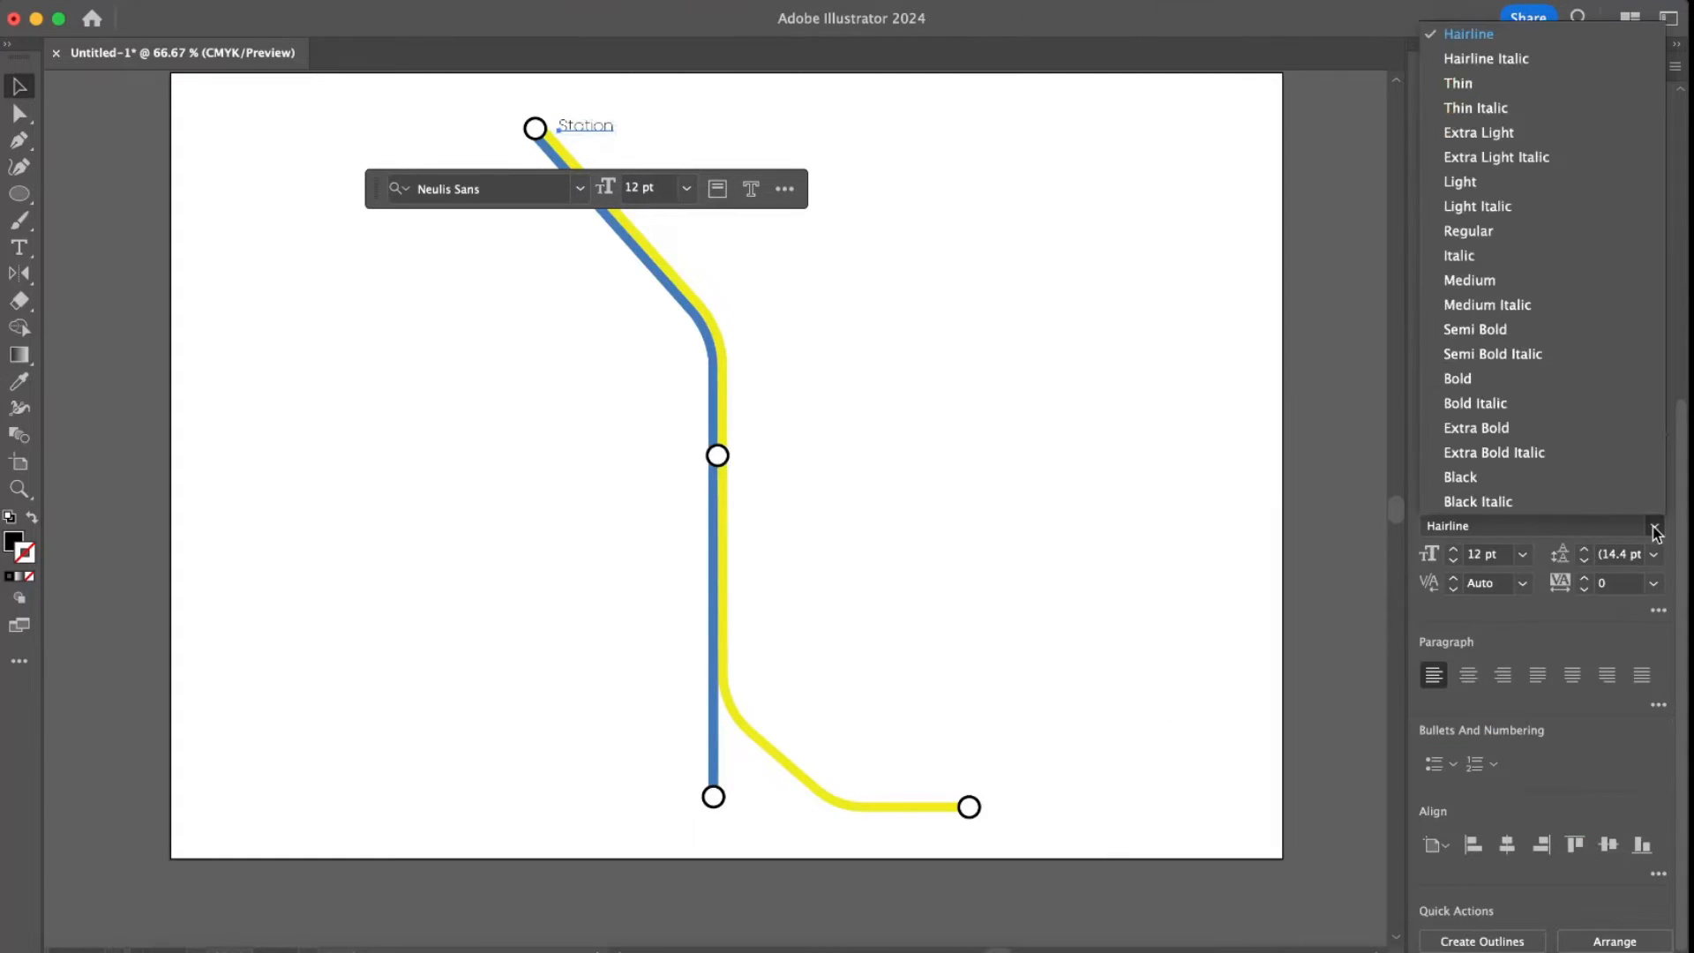
left_click(1554, 378)
left_click(933, 215)
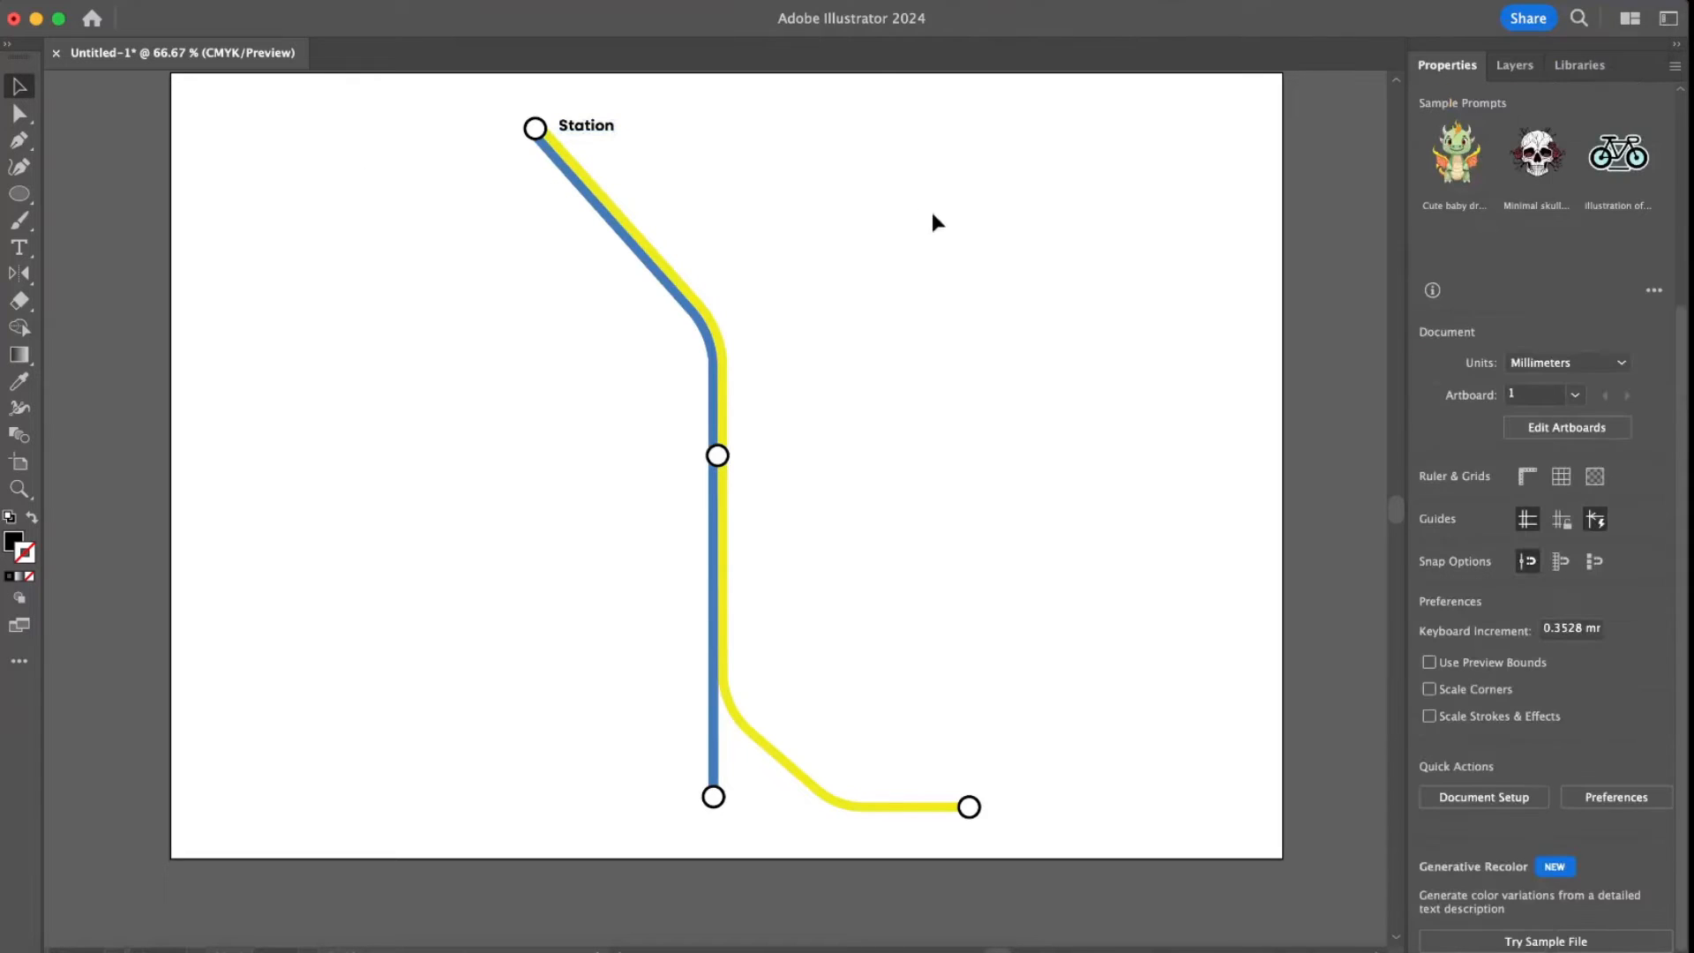
- Set the top Station label's tracking to -16 and its weight to Semi Bold, and deselect it
left_click(586, 125)
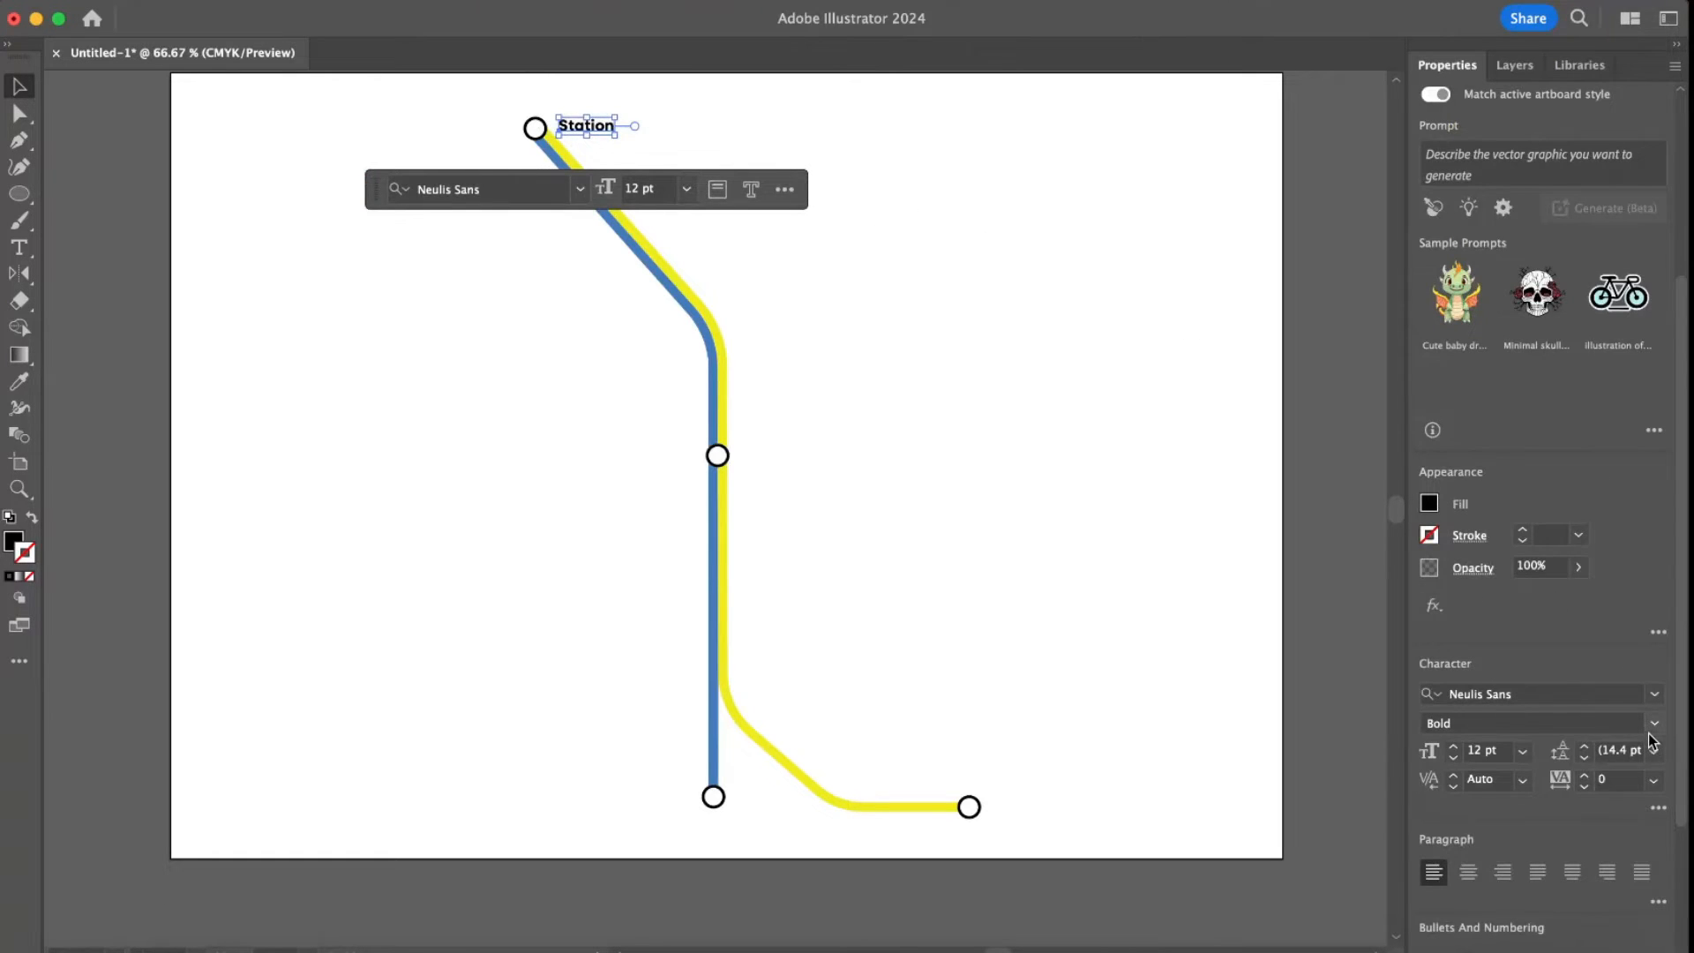
scroll(1607, 593, "down", 3)
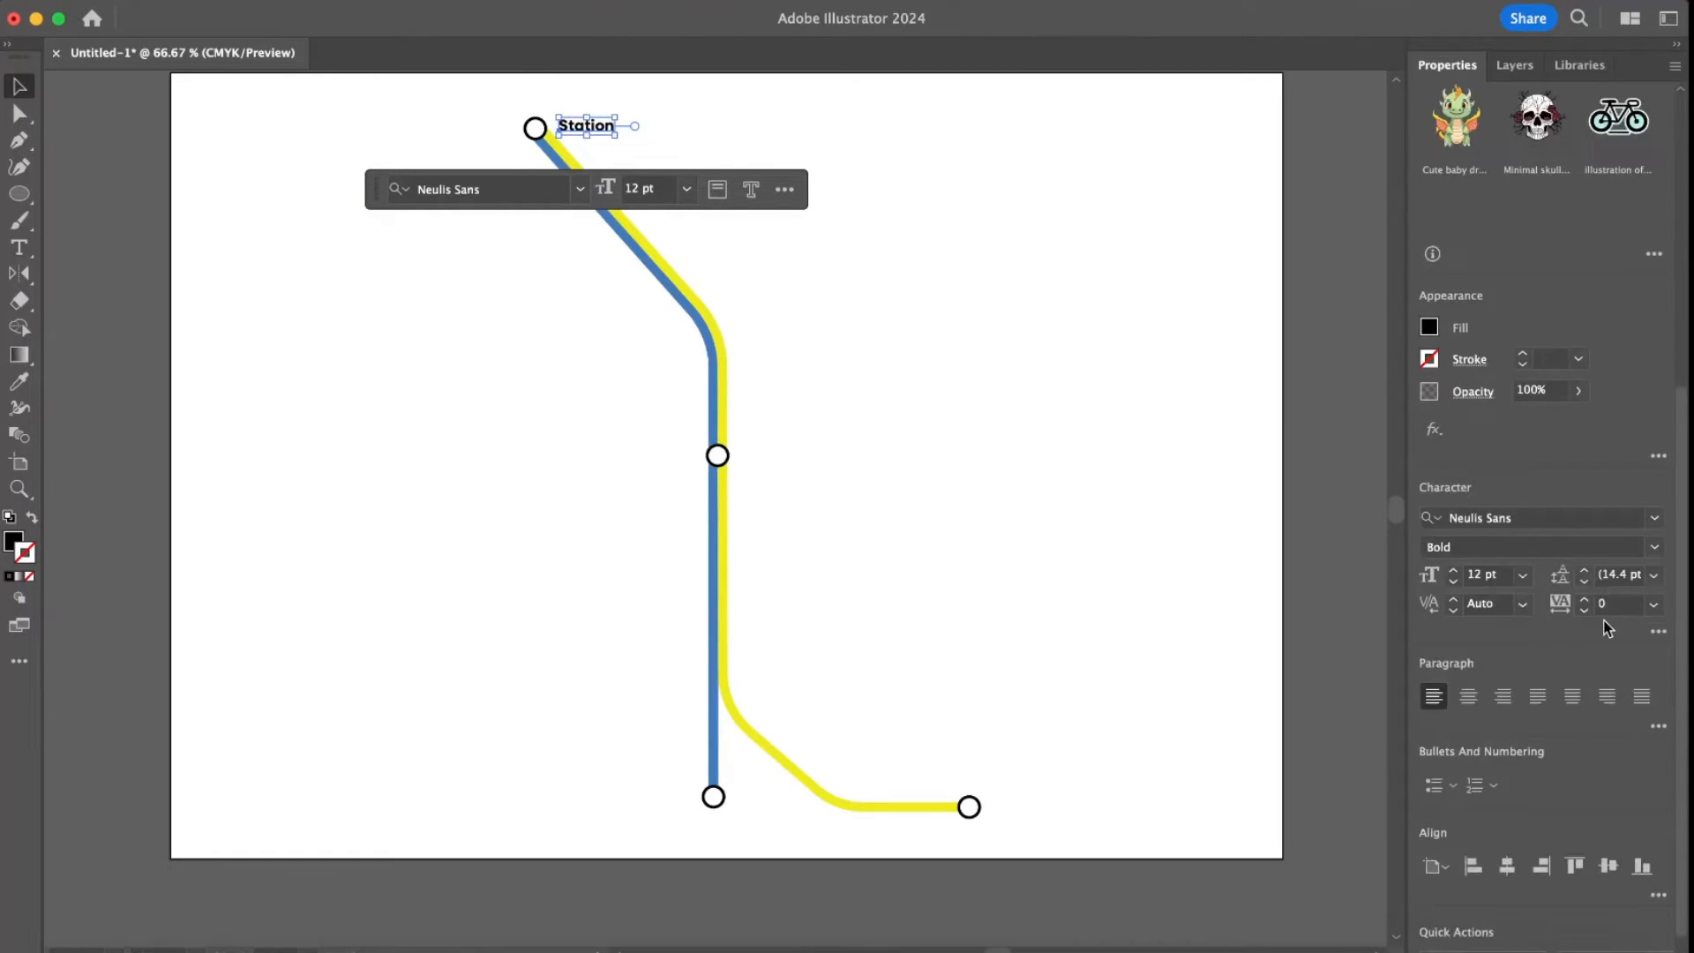
left_click(1590, 615)
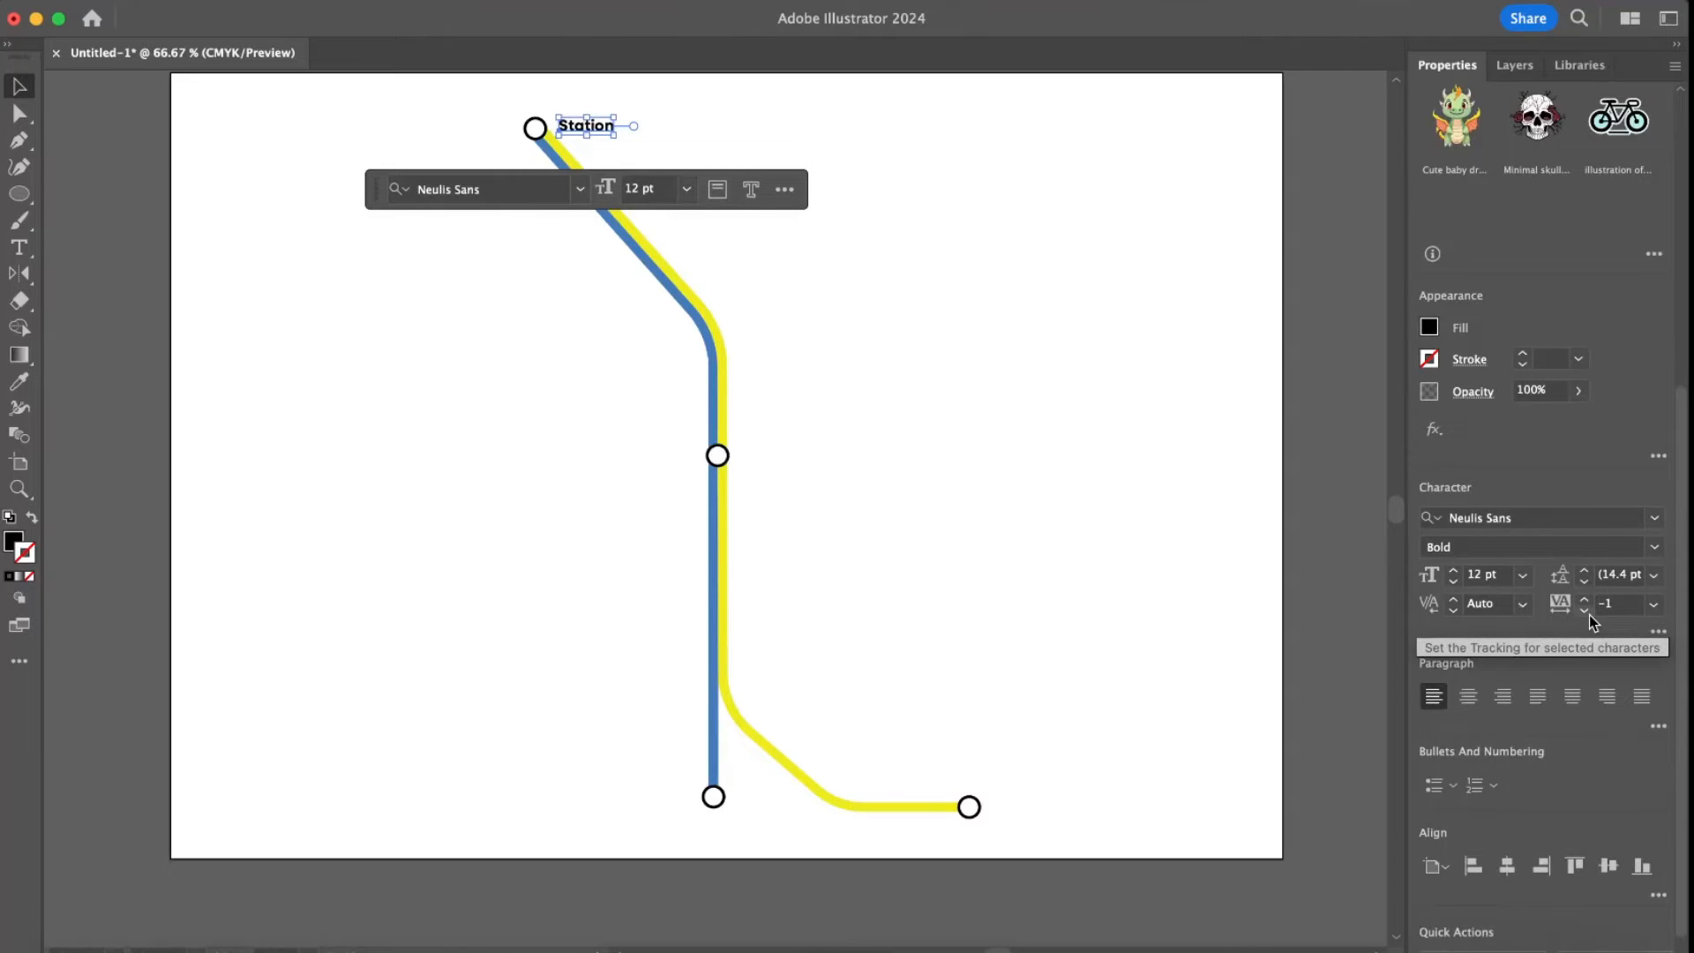
left_click(1585, 611)
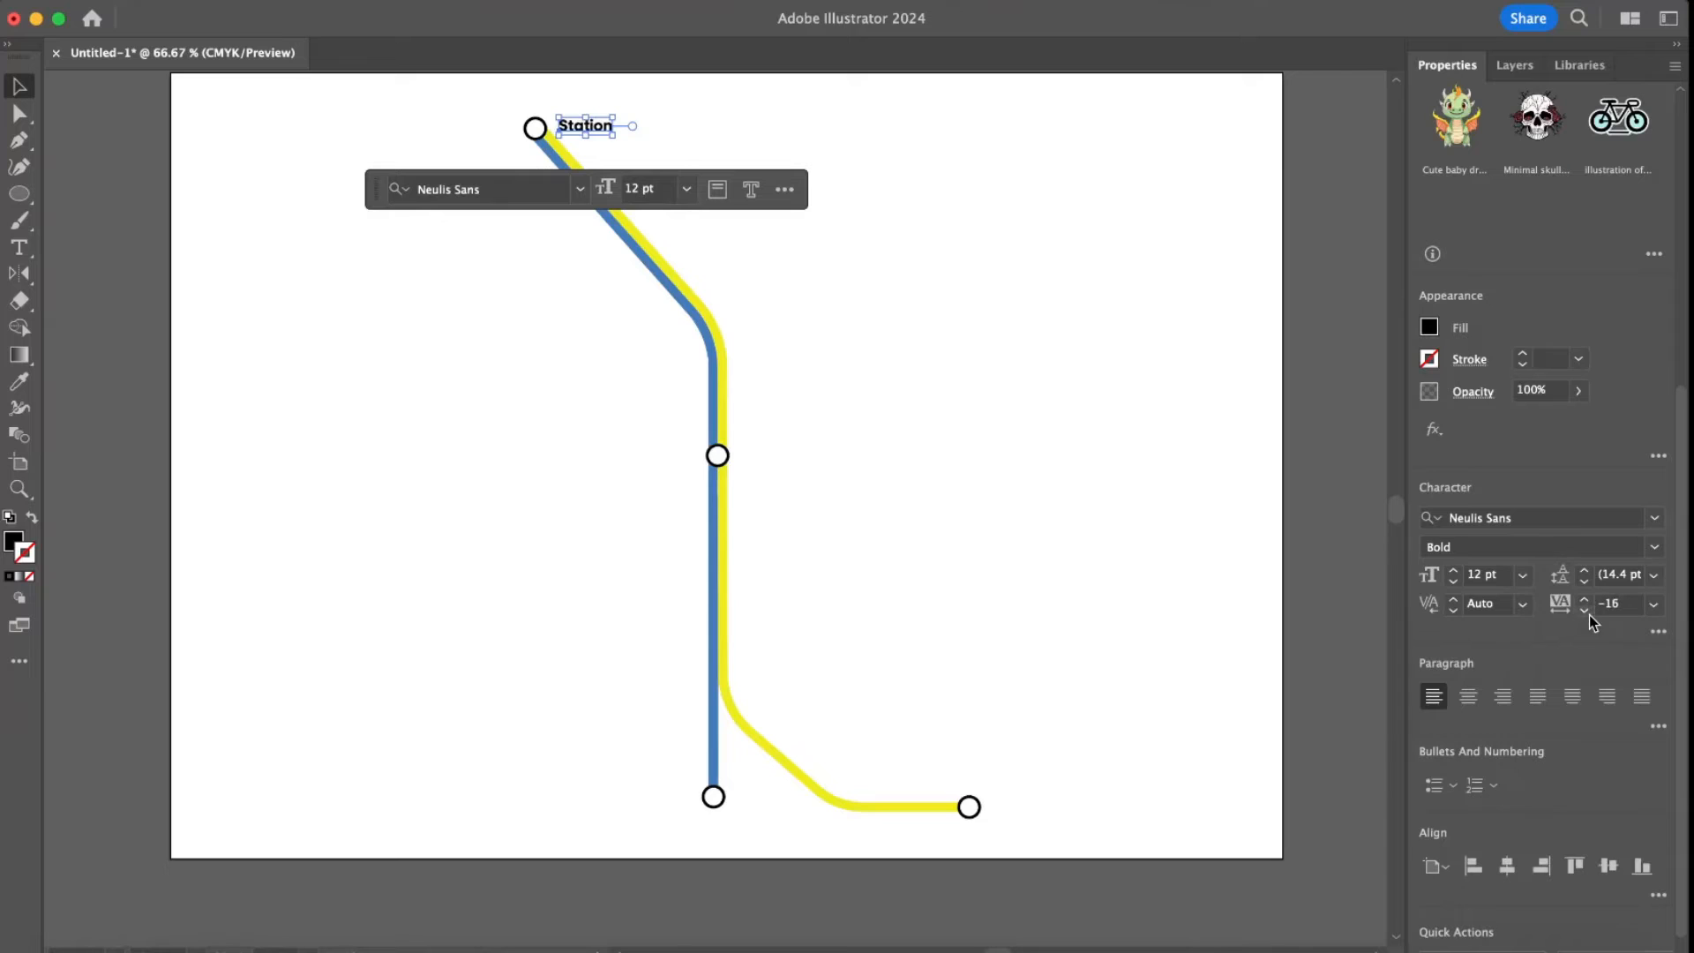
left_click(876, 273)
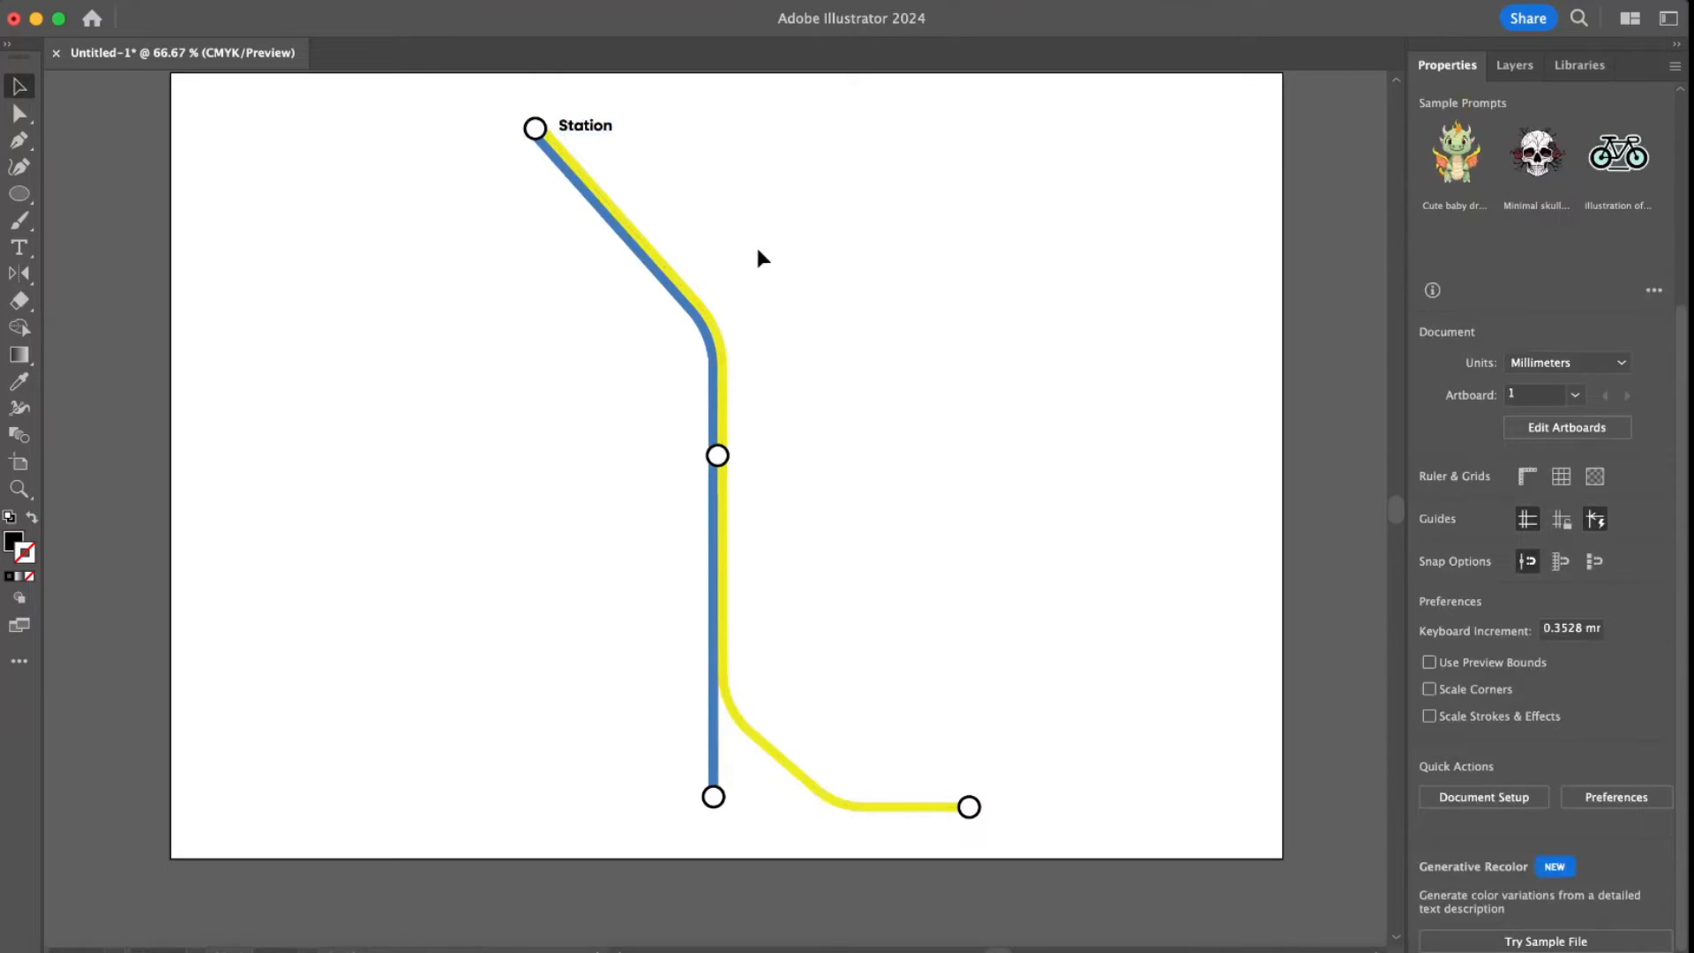
- Copy the top Station label, place the duplicate just right of the middle station circle, and deselect it
left_click(589, 141)
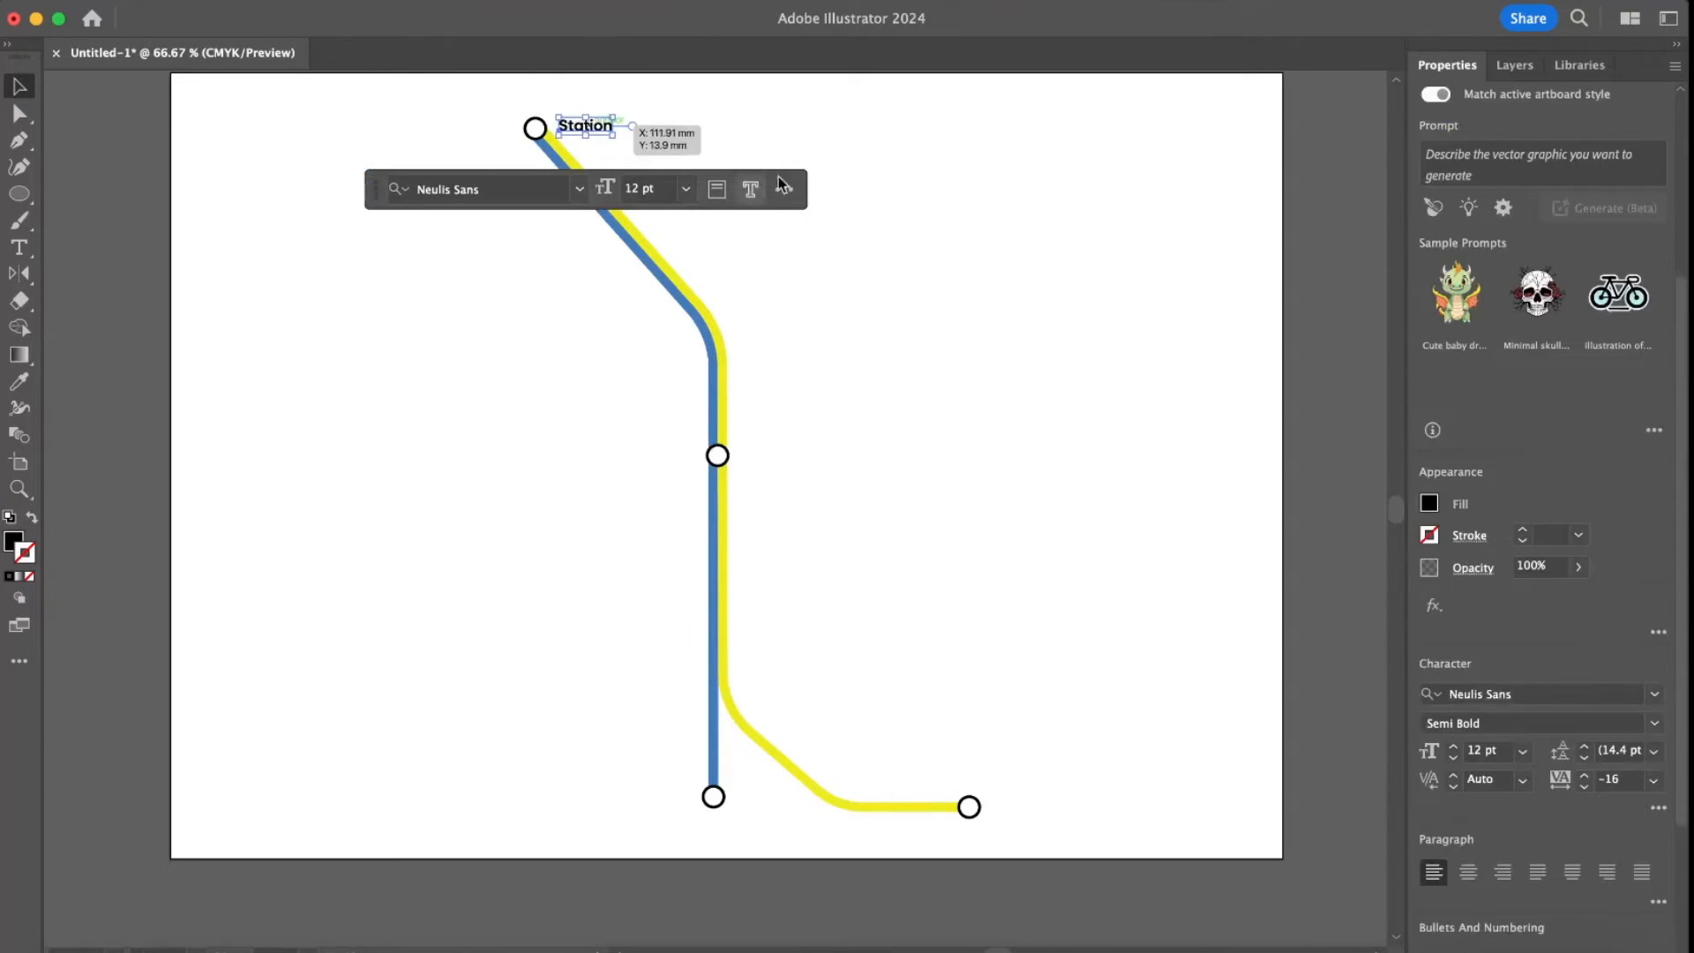
key("super+c")
key("super+v")
left_click_drag(717, 506, 766, 456)
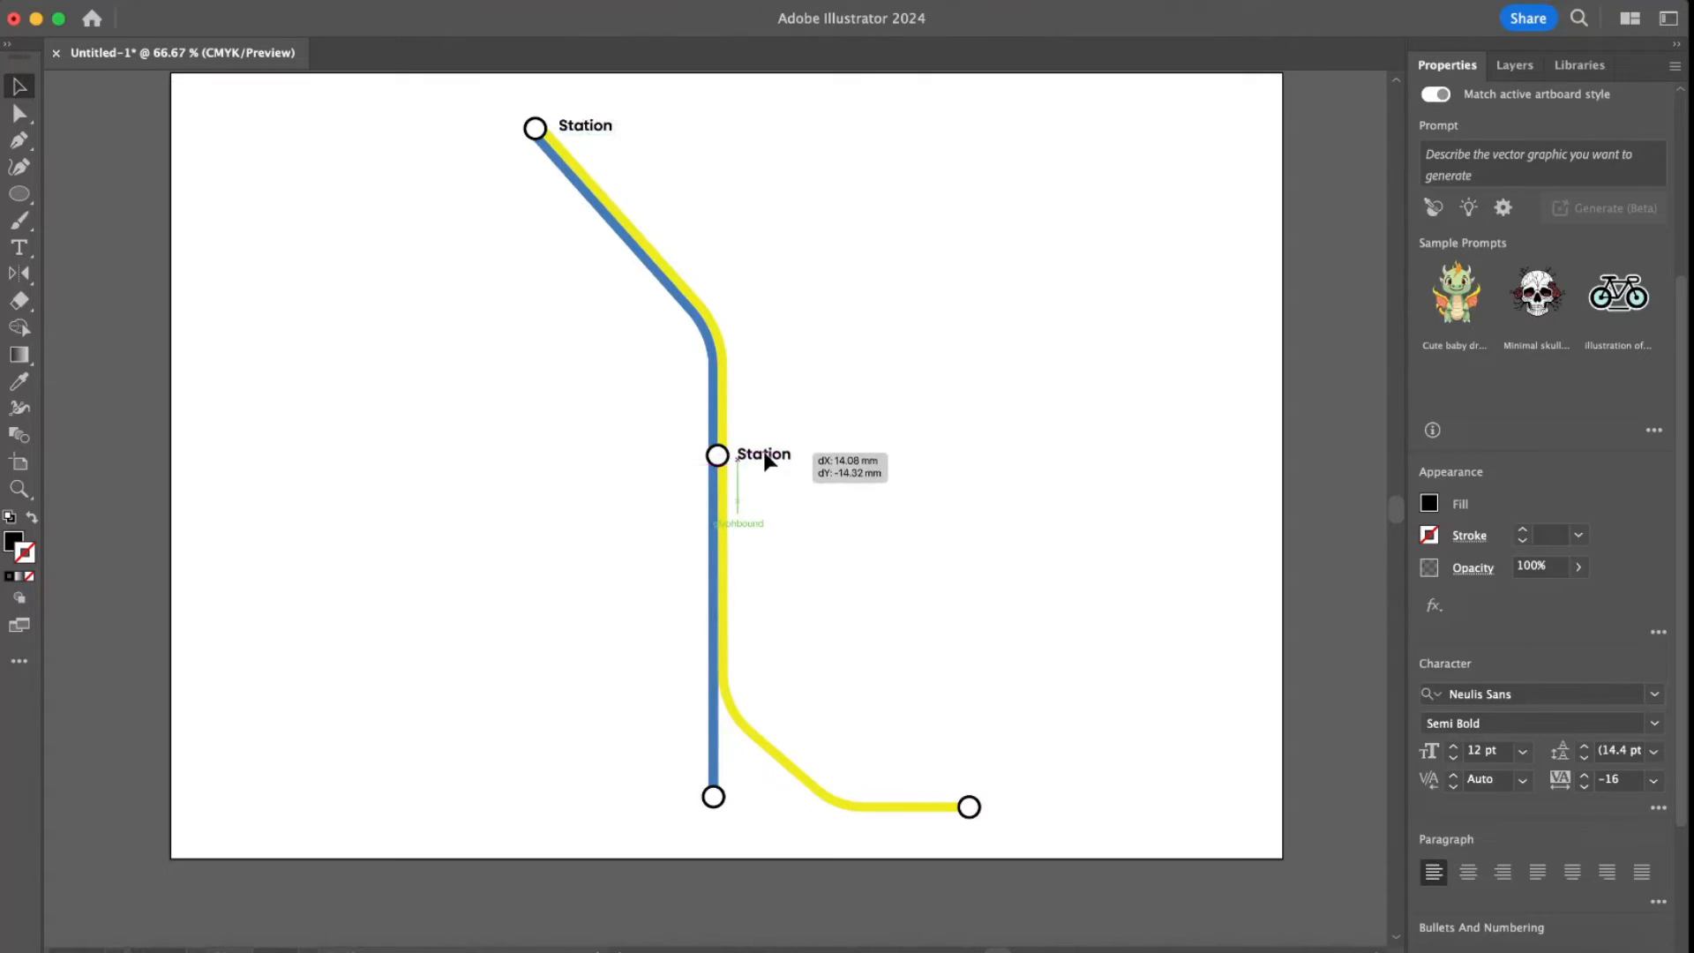
left_click(908, 431)
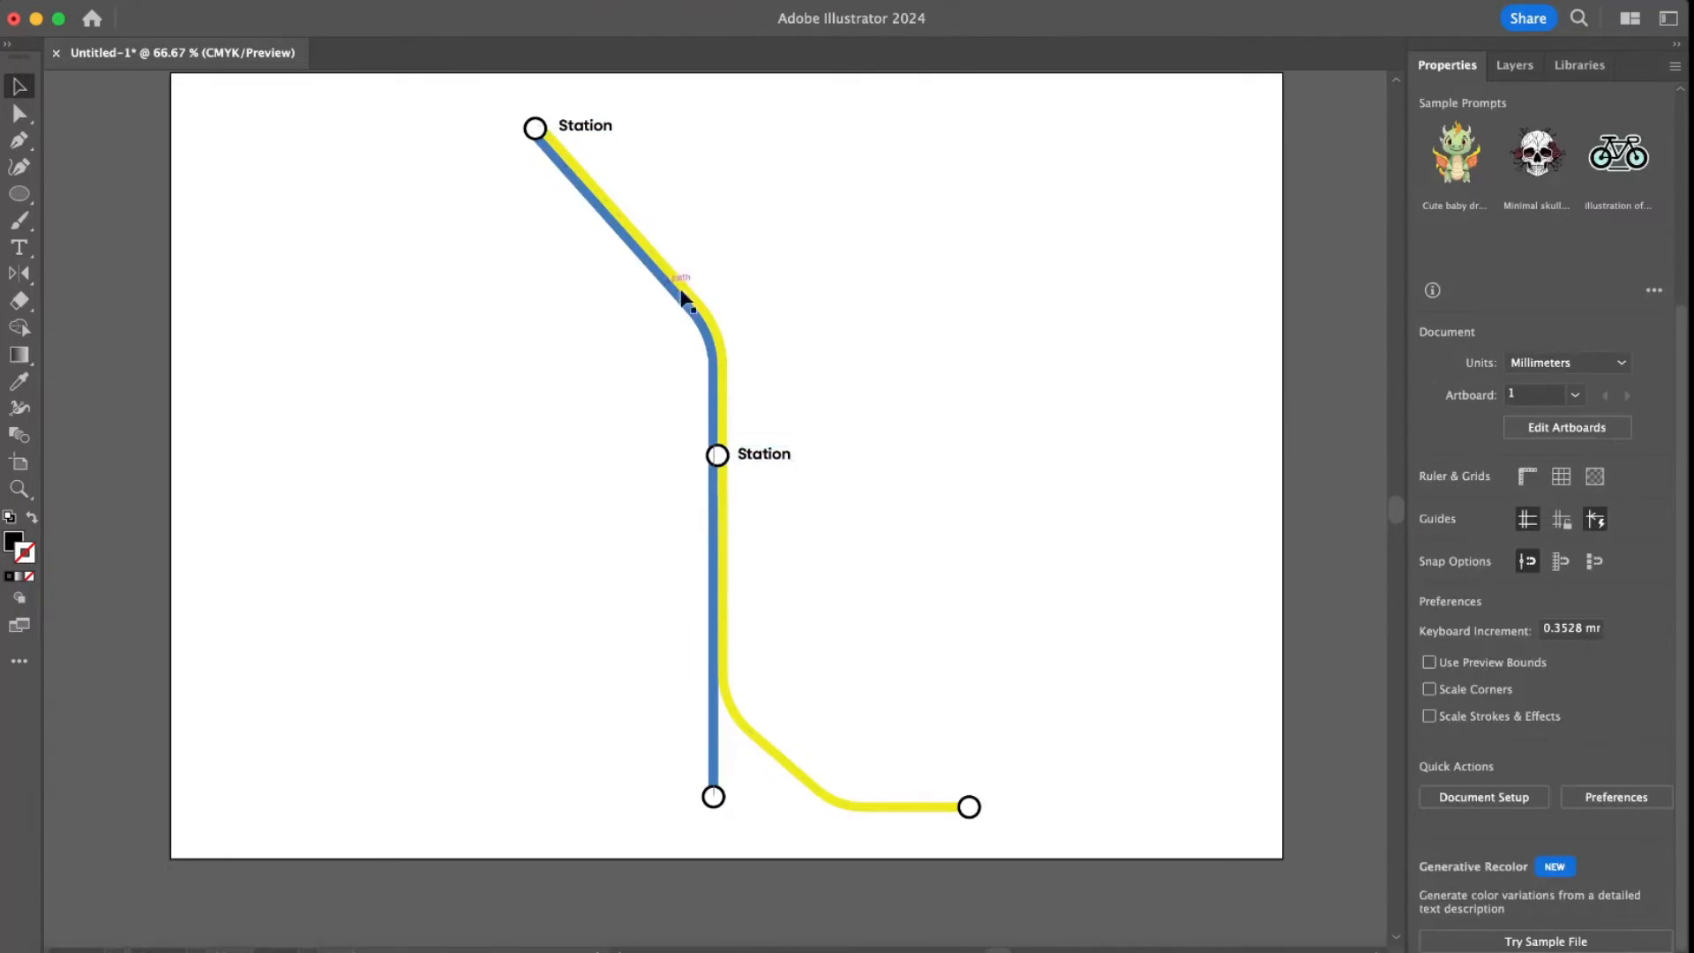
- Place a copy of the Station label just right of the station circle at the yellow line's end
scroll(955, 398, "up", 3)
scroll(955, 409, "down", 3)
scroll(806, 424, "down", 4)
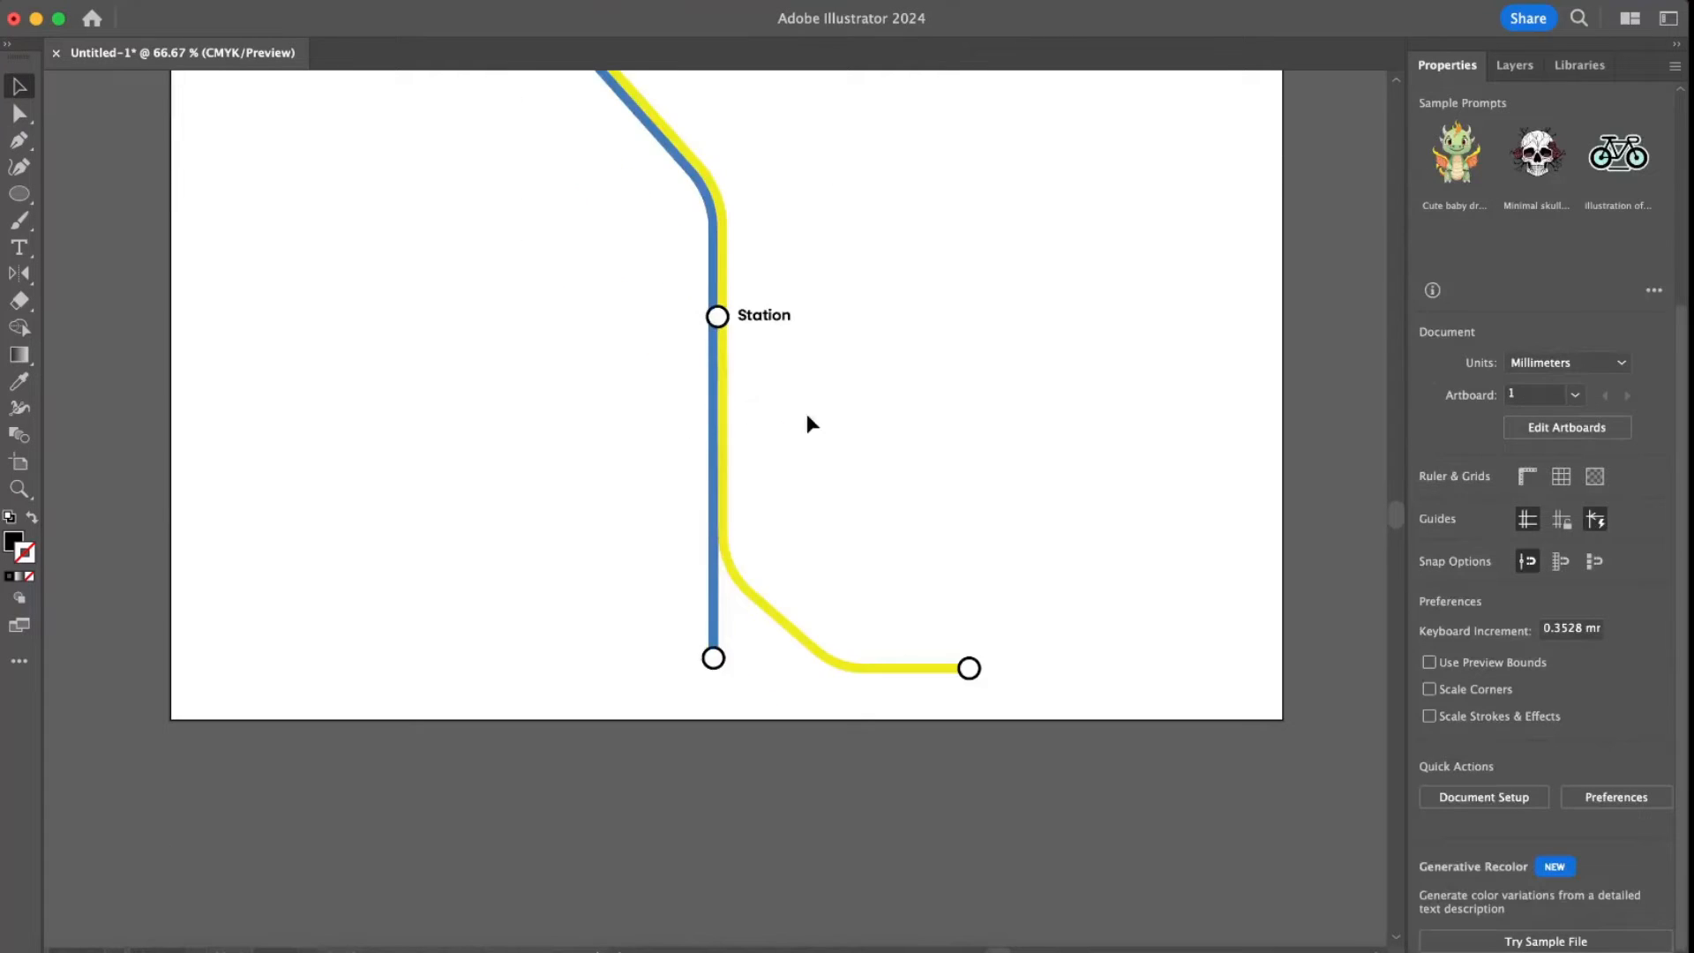
scroll(832, 394, "up", 5)
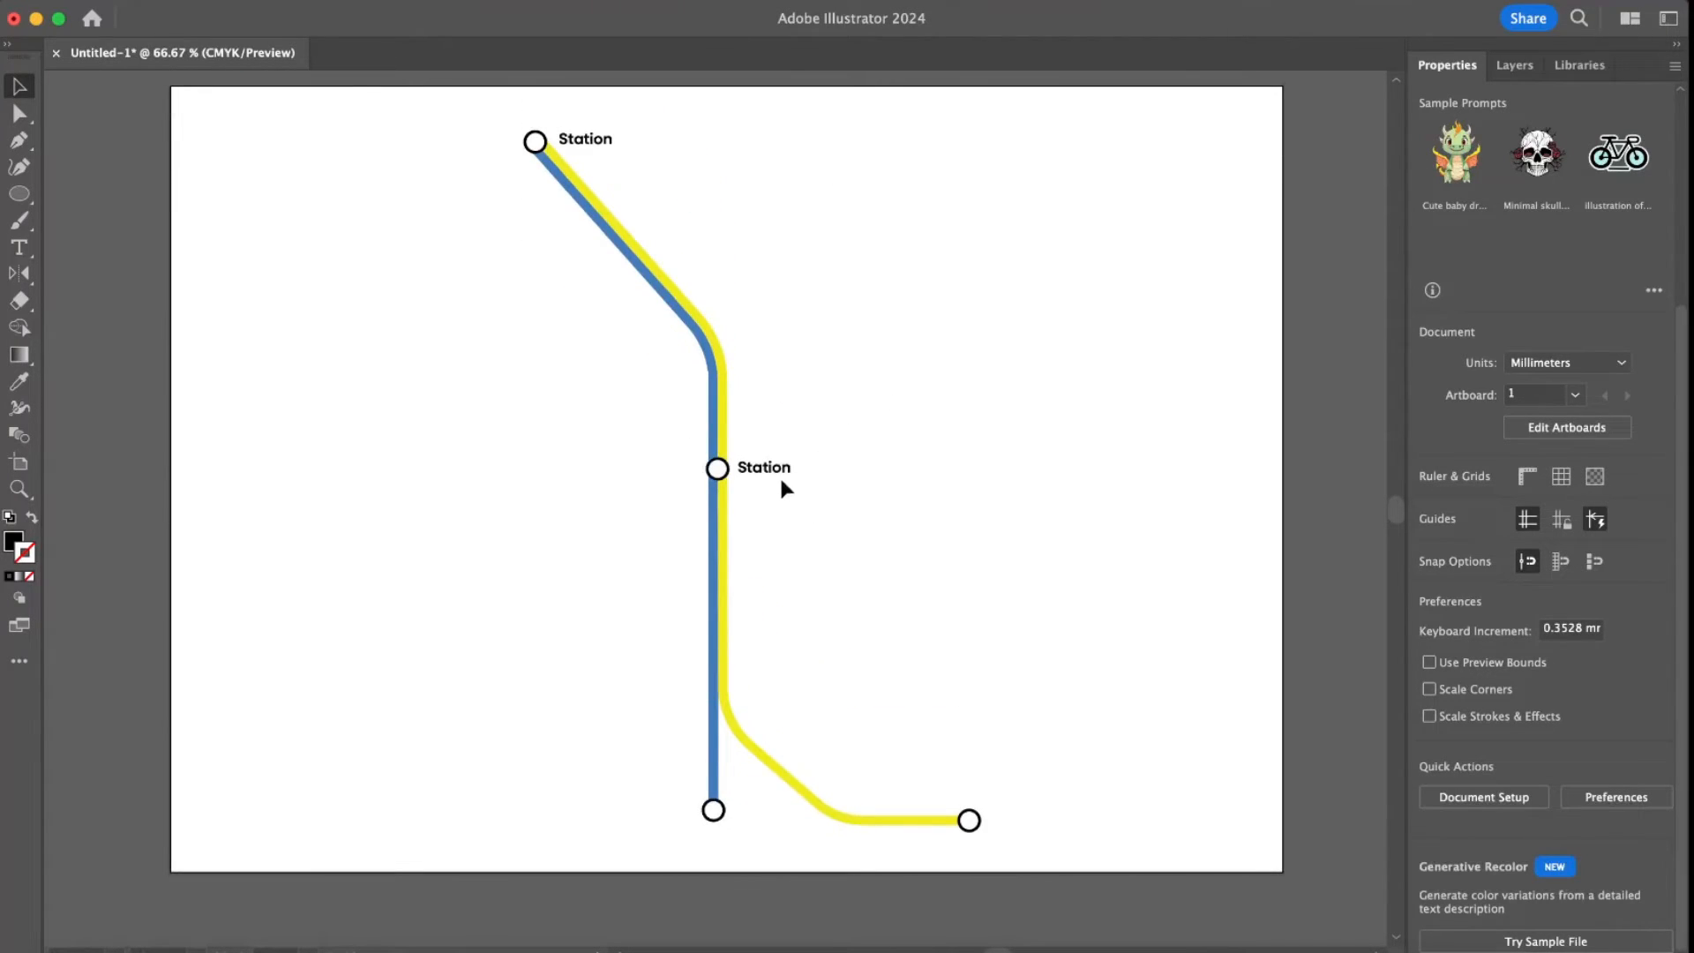
left_click_drag(780, 474, 1025, 824)
- Place another copy of the Station label in the blank area right of the middle station and set its weight to Regular
key("super+c")
key("super+v")
key("super+v")
left_click_drag(726, 518, 852, 409)
double_click(852, 408)
double_click(852, 408)
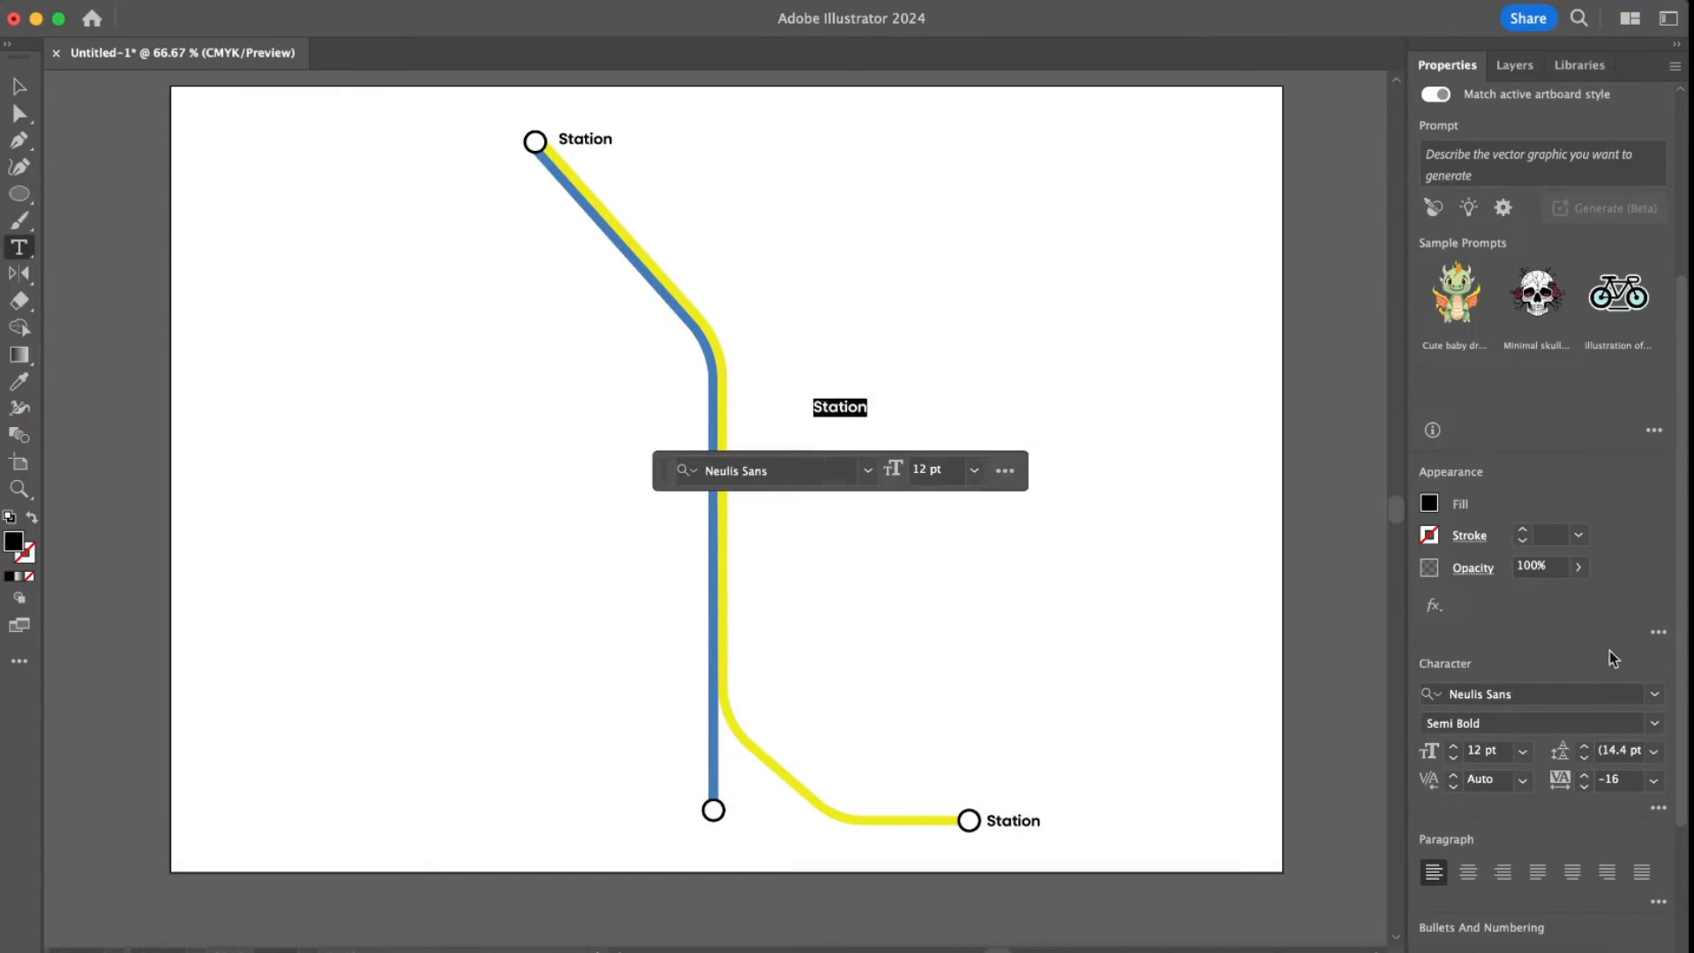
left_click(1655, 723)
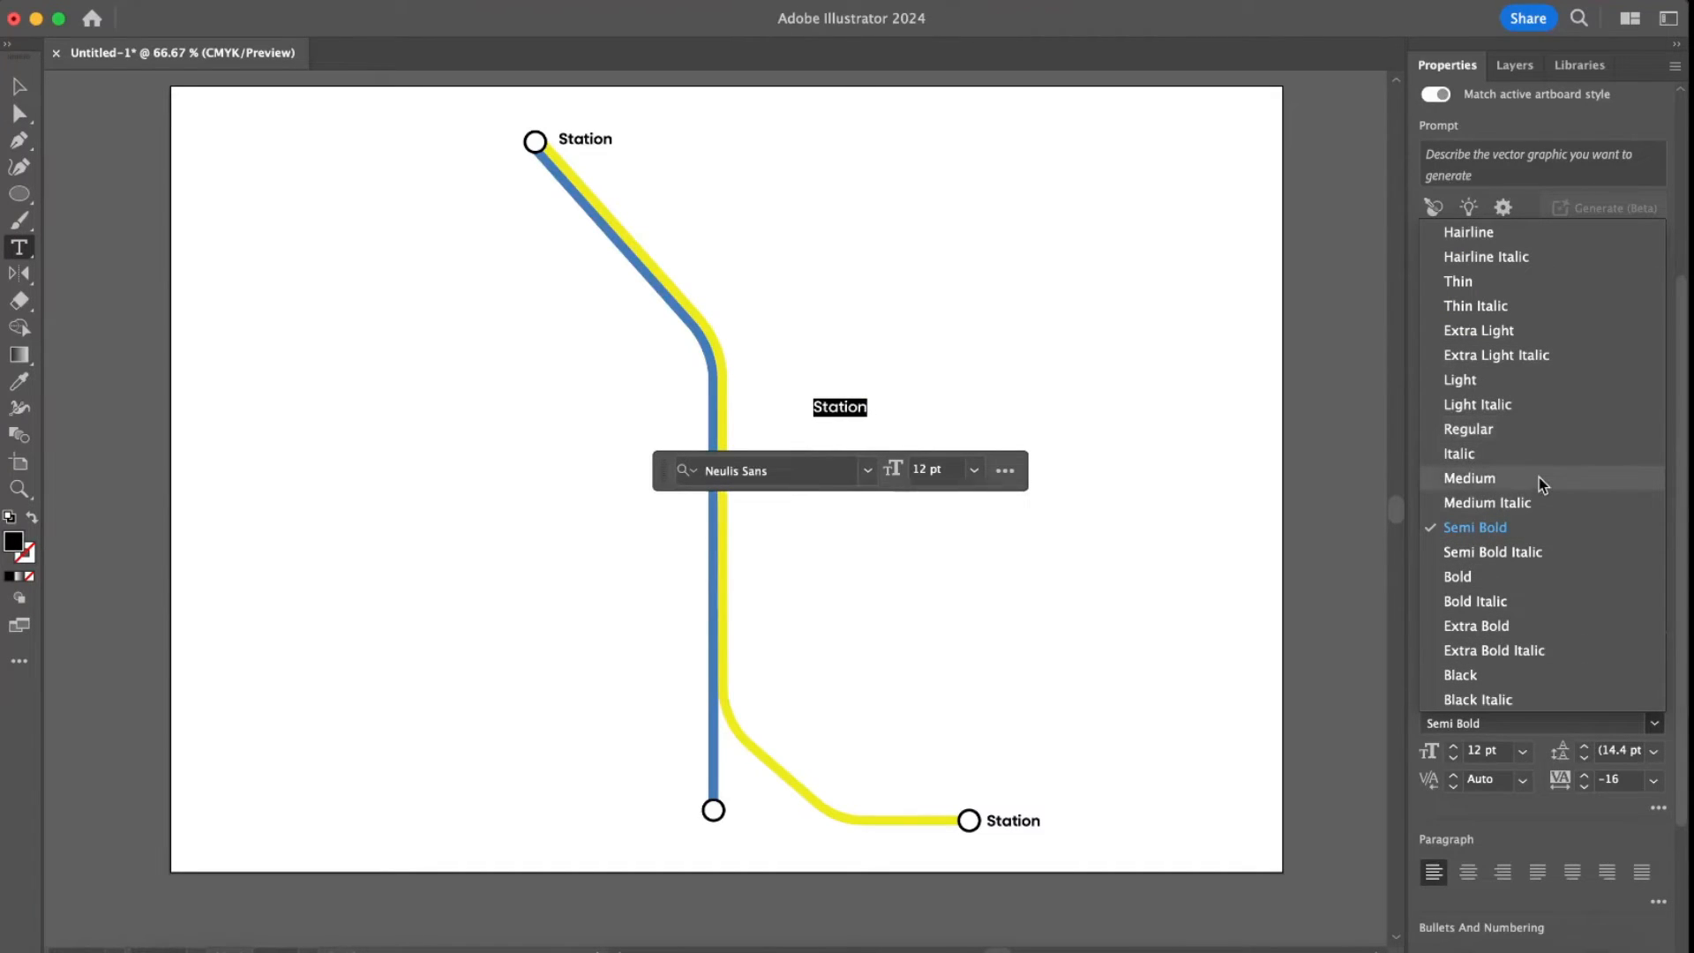
left_click(1537, 432)
key("Escape")
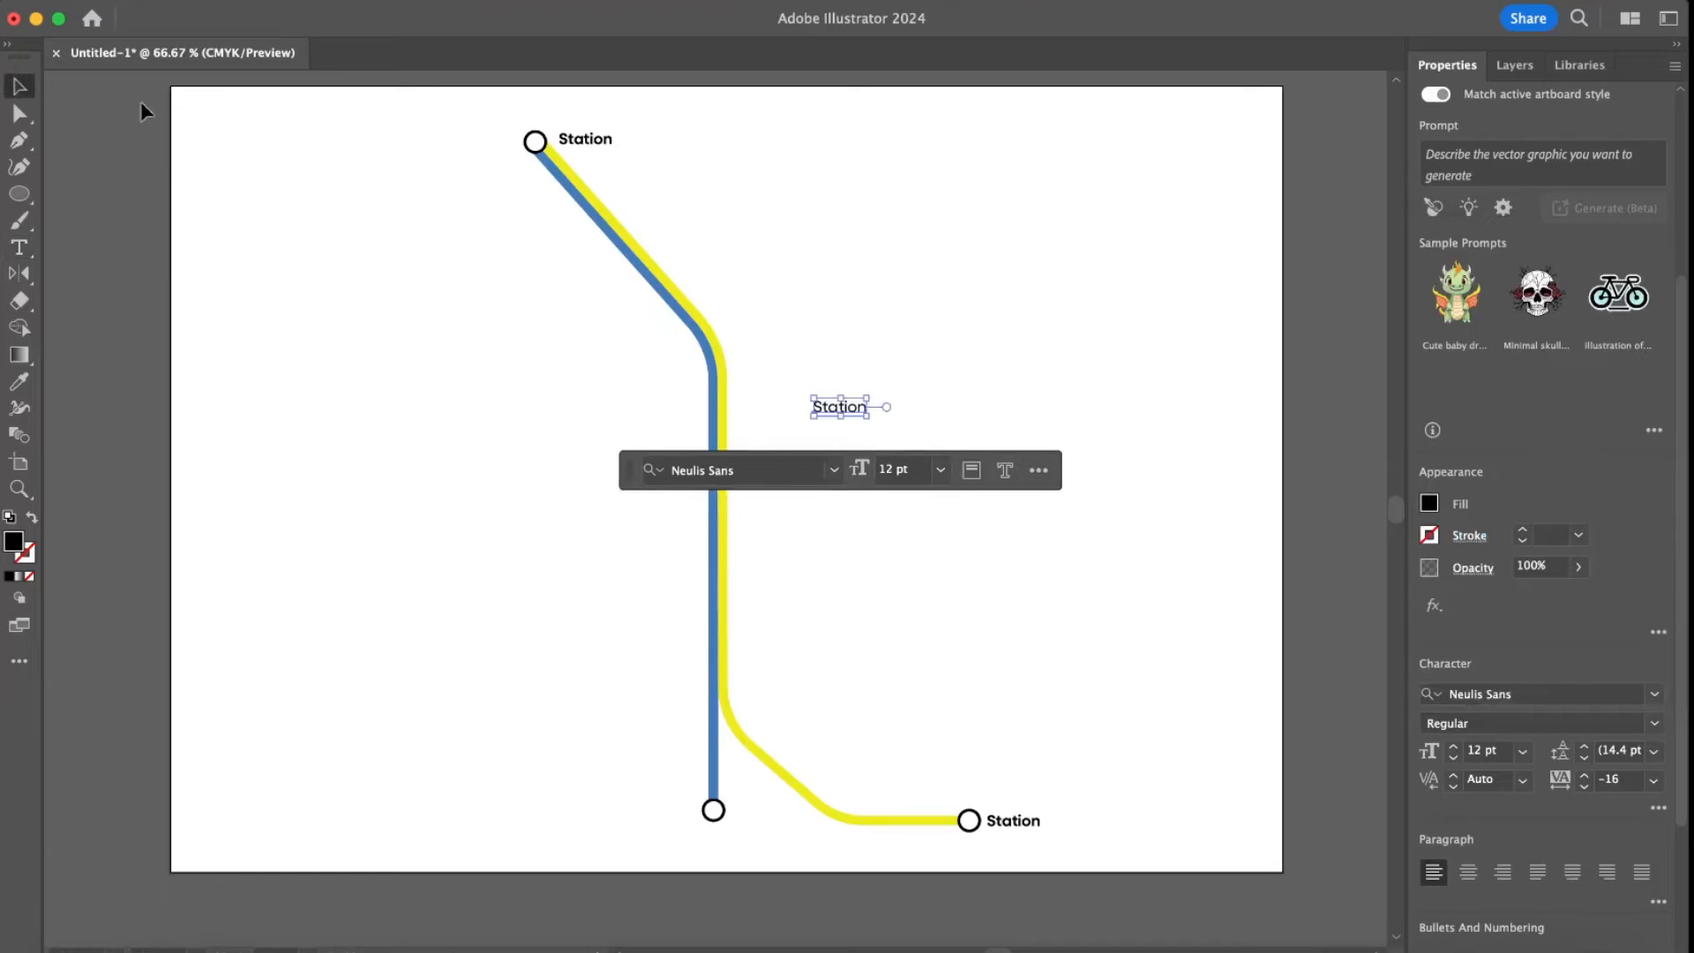
- Move the Regular-weight Station label farther down and right in the blank area, and deselect it
left_click(144, 110)
left_click_drag(861, 408, 1012, 558)
left_click(905, 443)
- Draw a small black rectangle about 4.6 by 2.8 mm in the blank area just right of the parallel lines, and deselect it
key("super+equal")
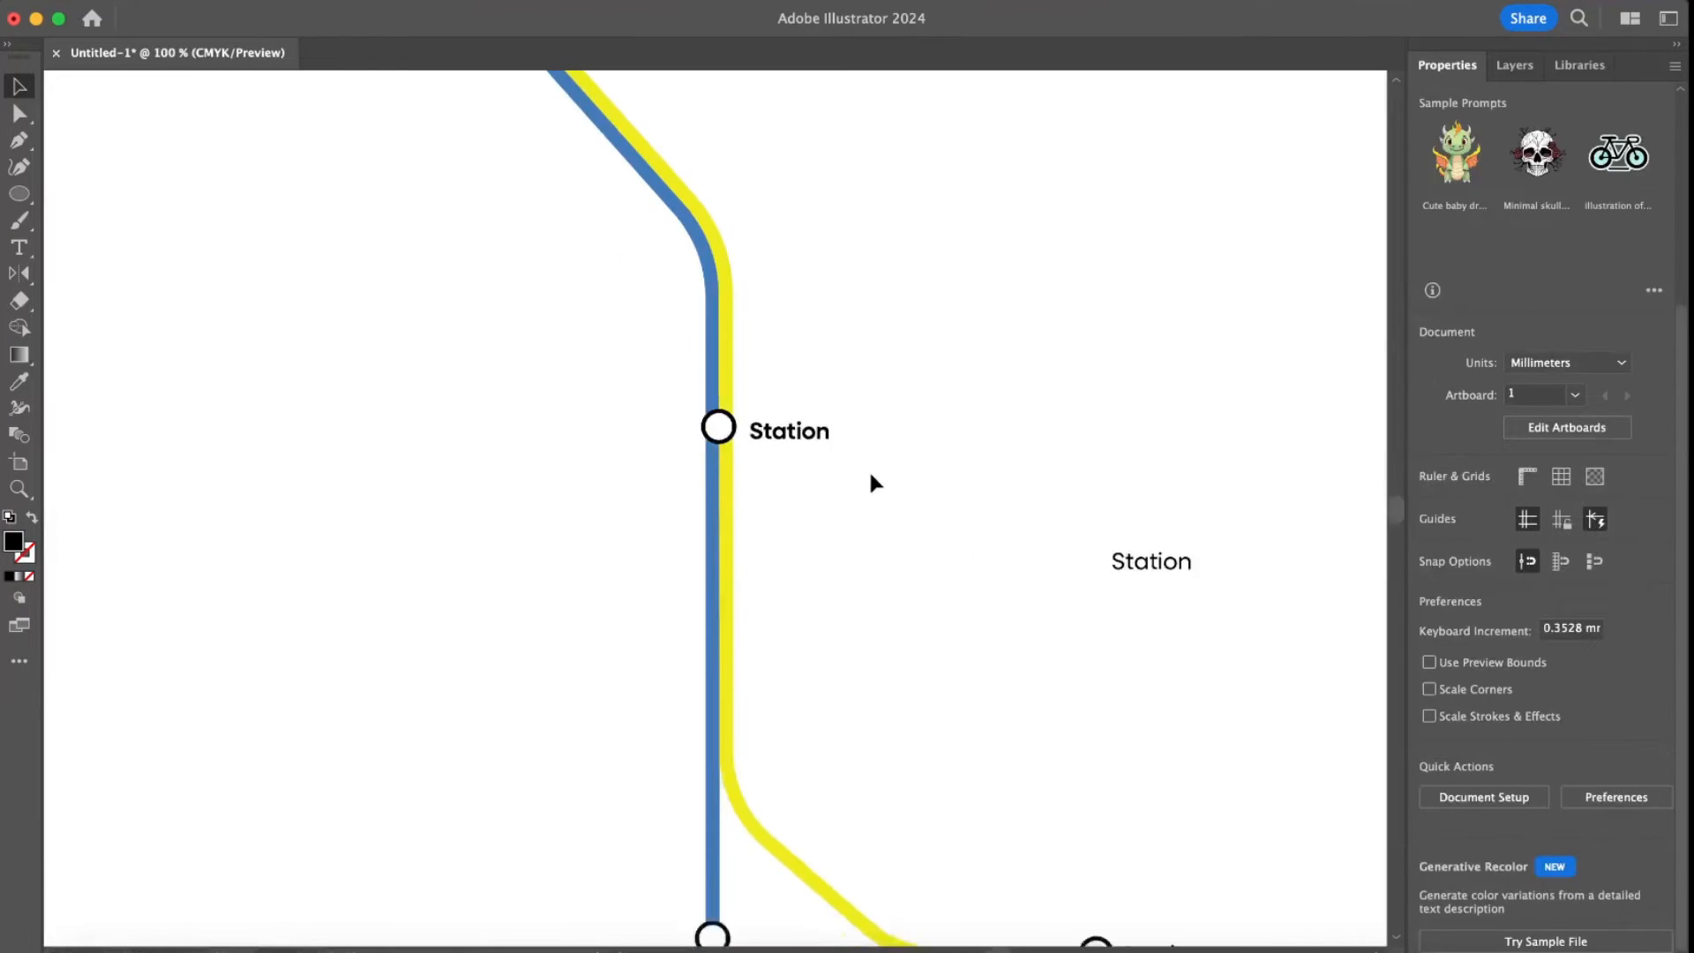
scroll(866, 466, "down", 3)
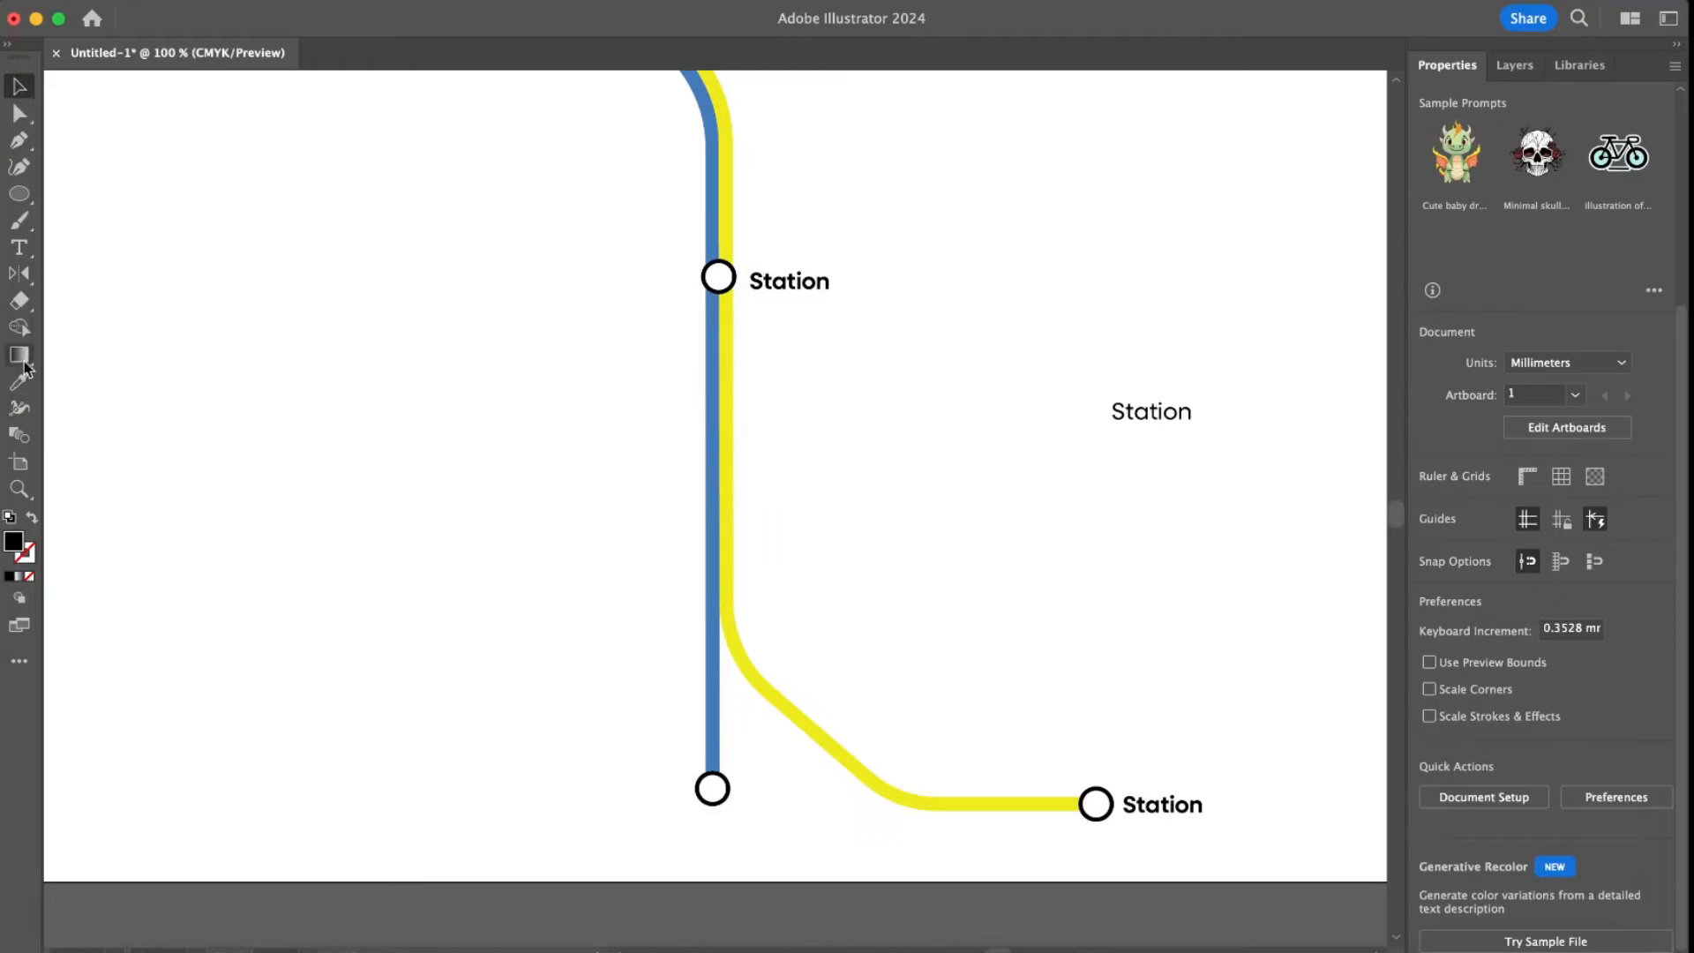
left_click(20, 196)
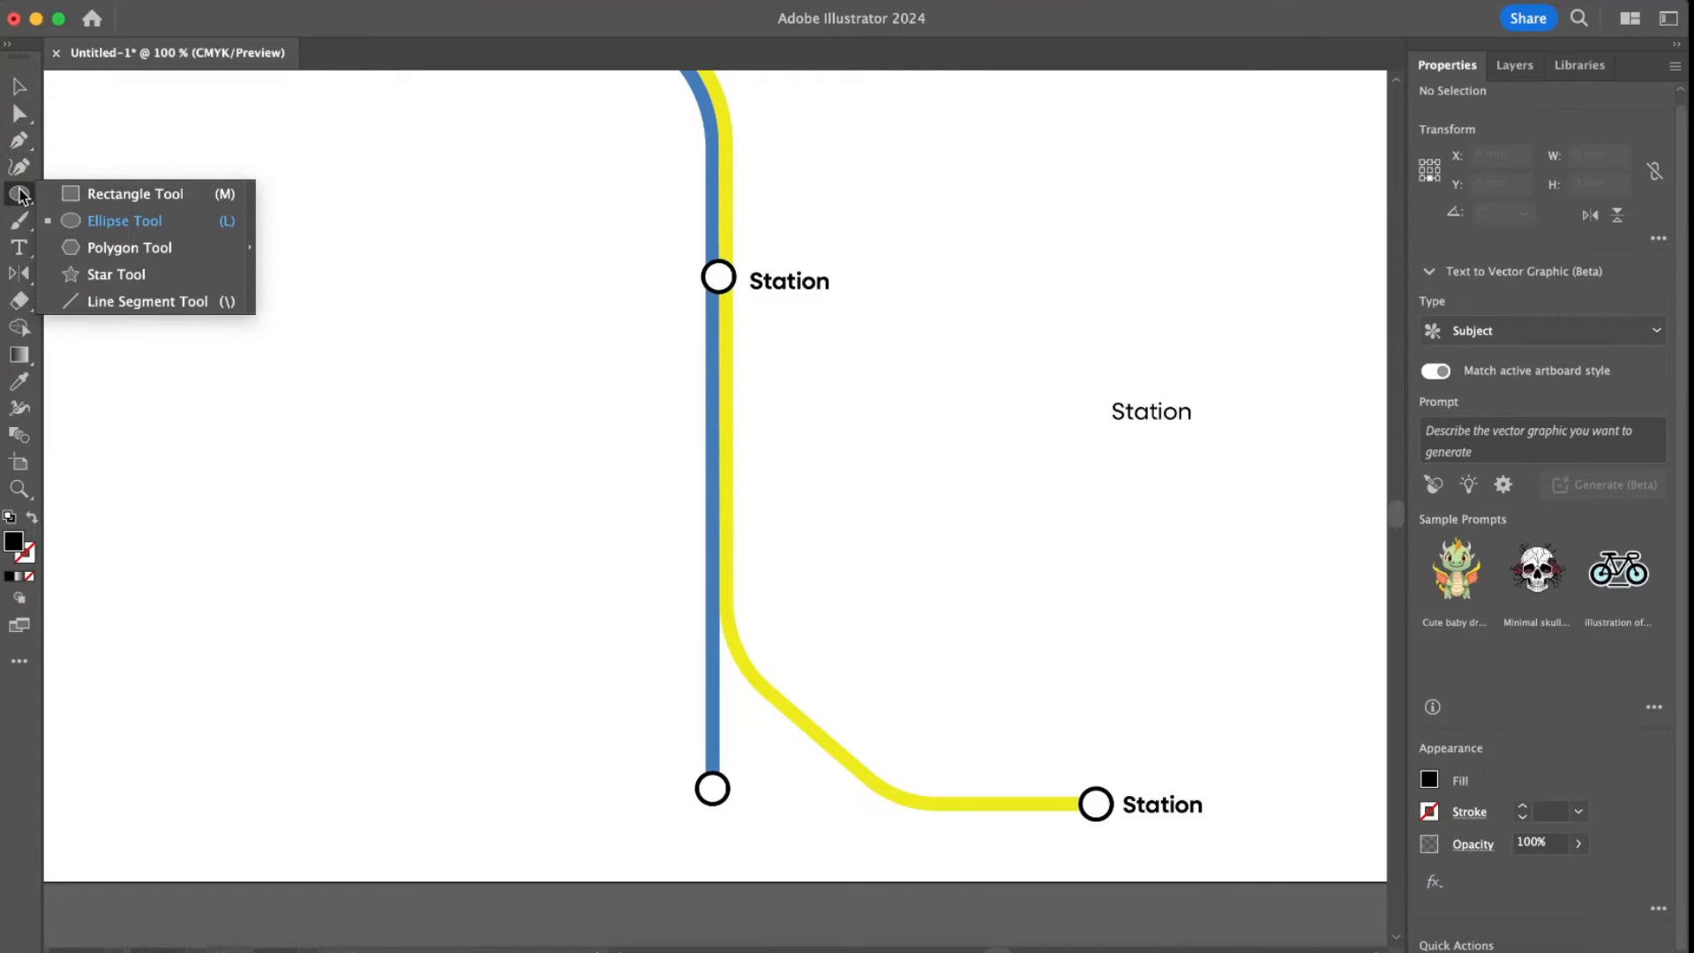
left_click(18, 197)
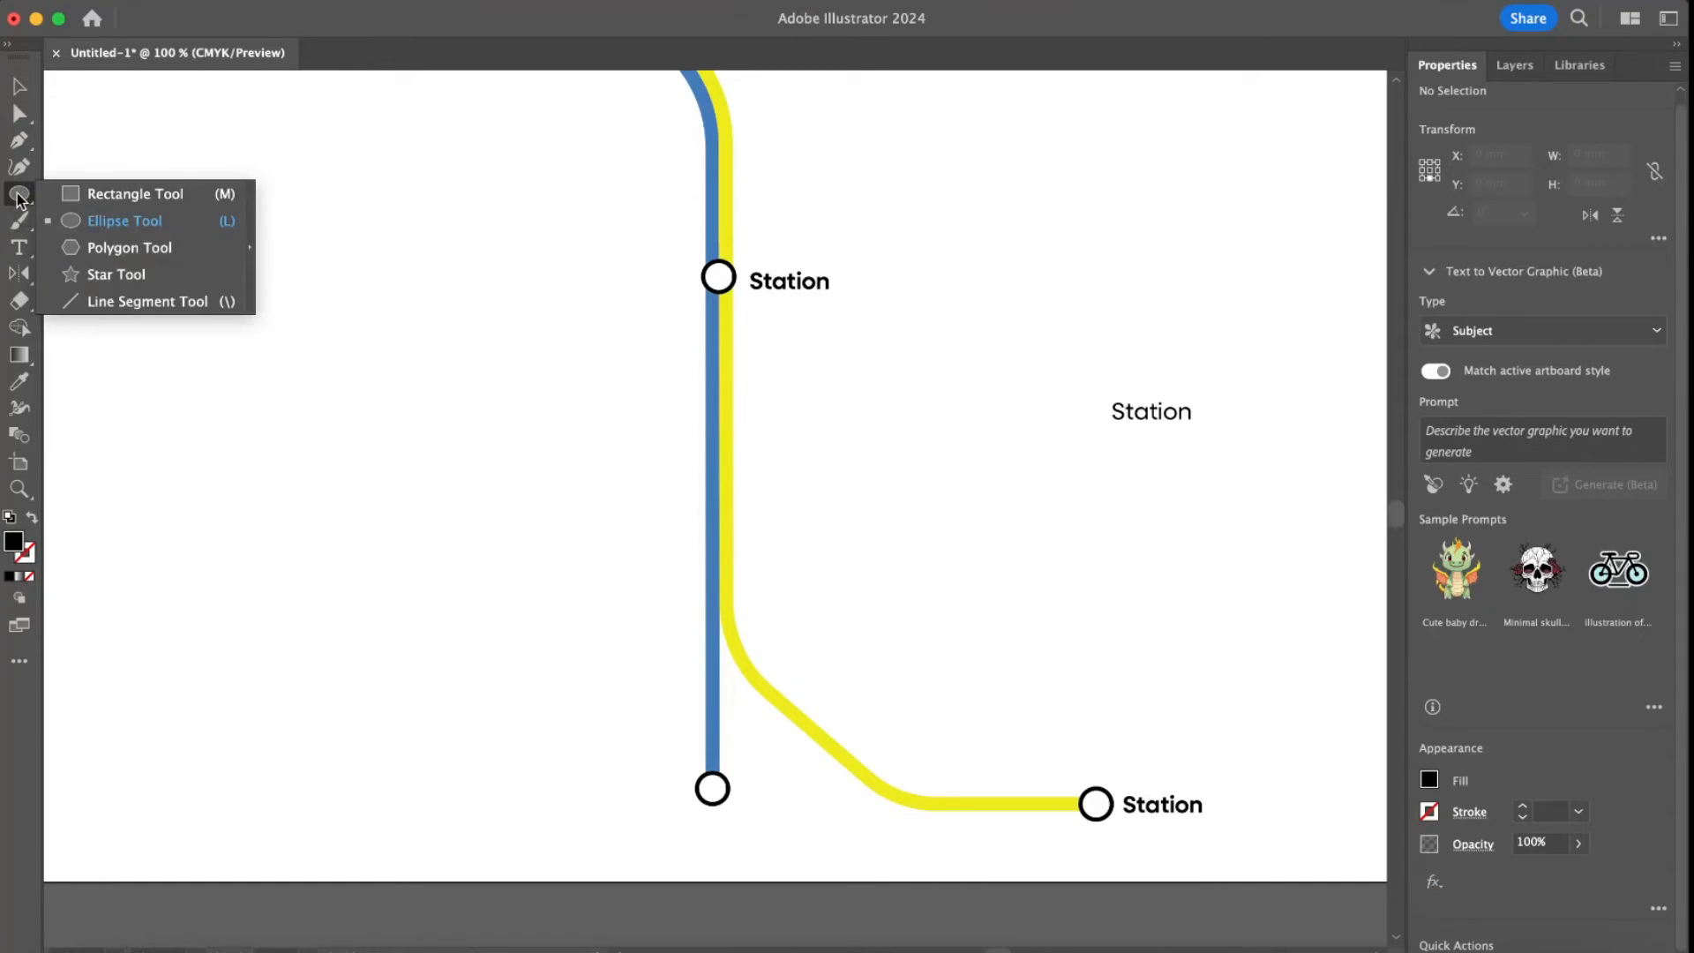
left_click(133, 193)
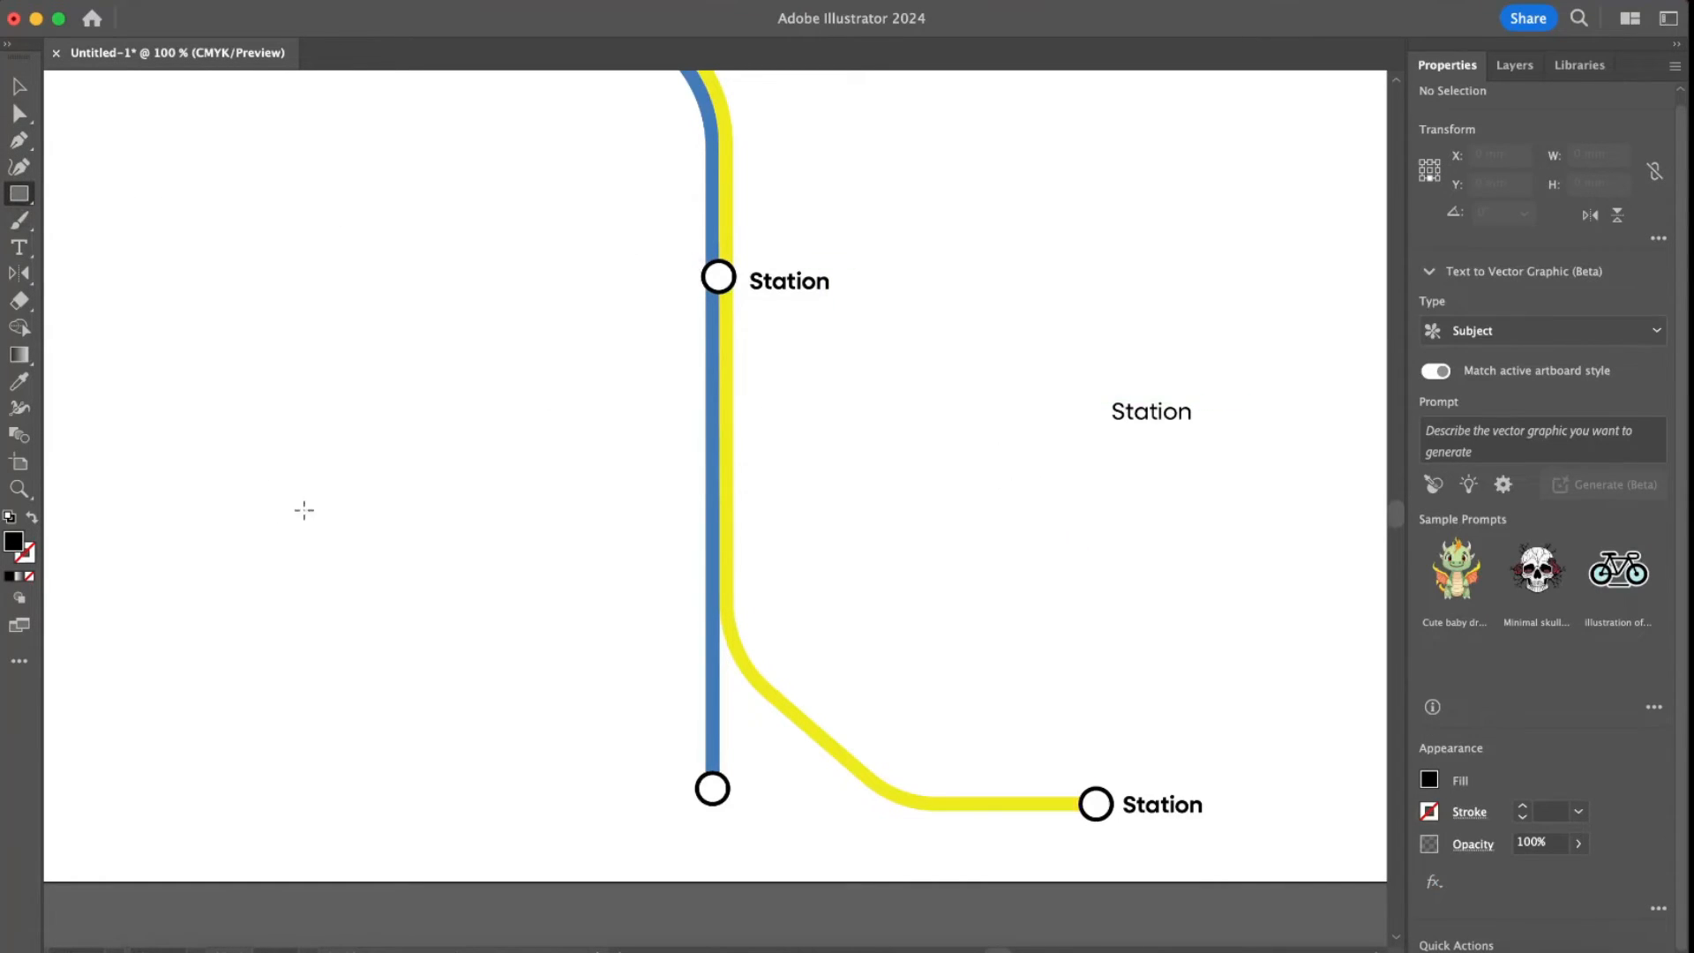
mouse_move(781, 475)
left_mouse_down()
mouse_move(824, 492)
mouse_move(809, 489)
left_mouse_up()
left_click(19, 89)
left_click(827, 486)
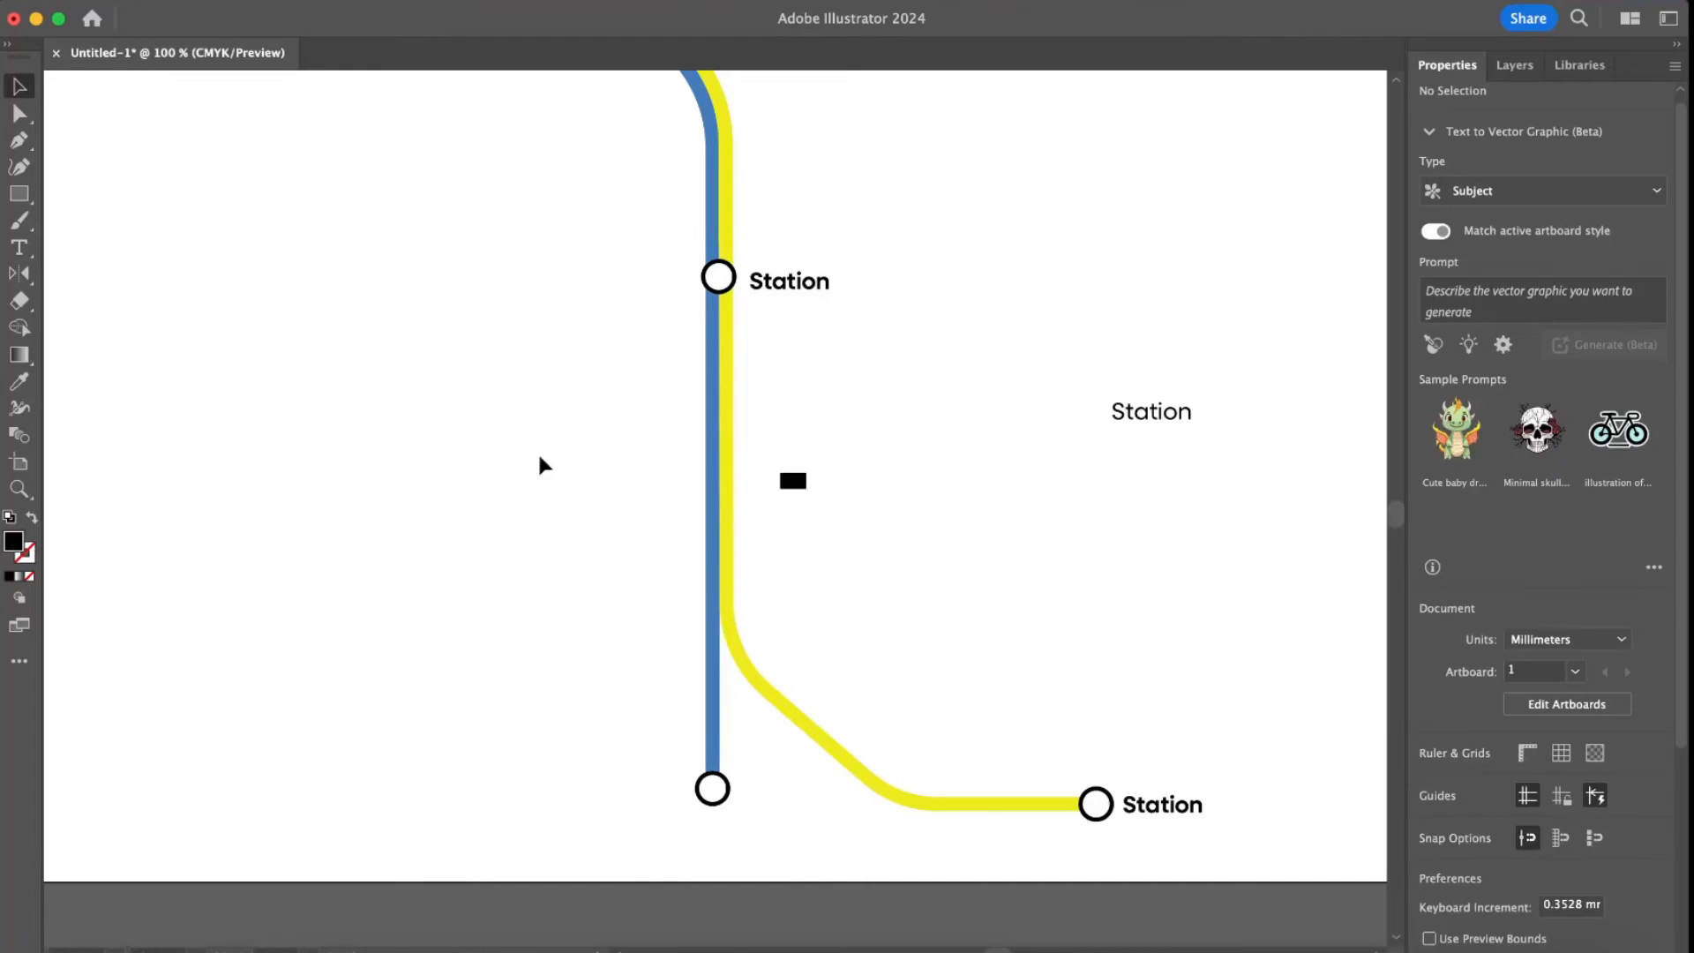
- Copy the blue line's stroke colour code 447CBF
left_click(713, 484)
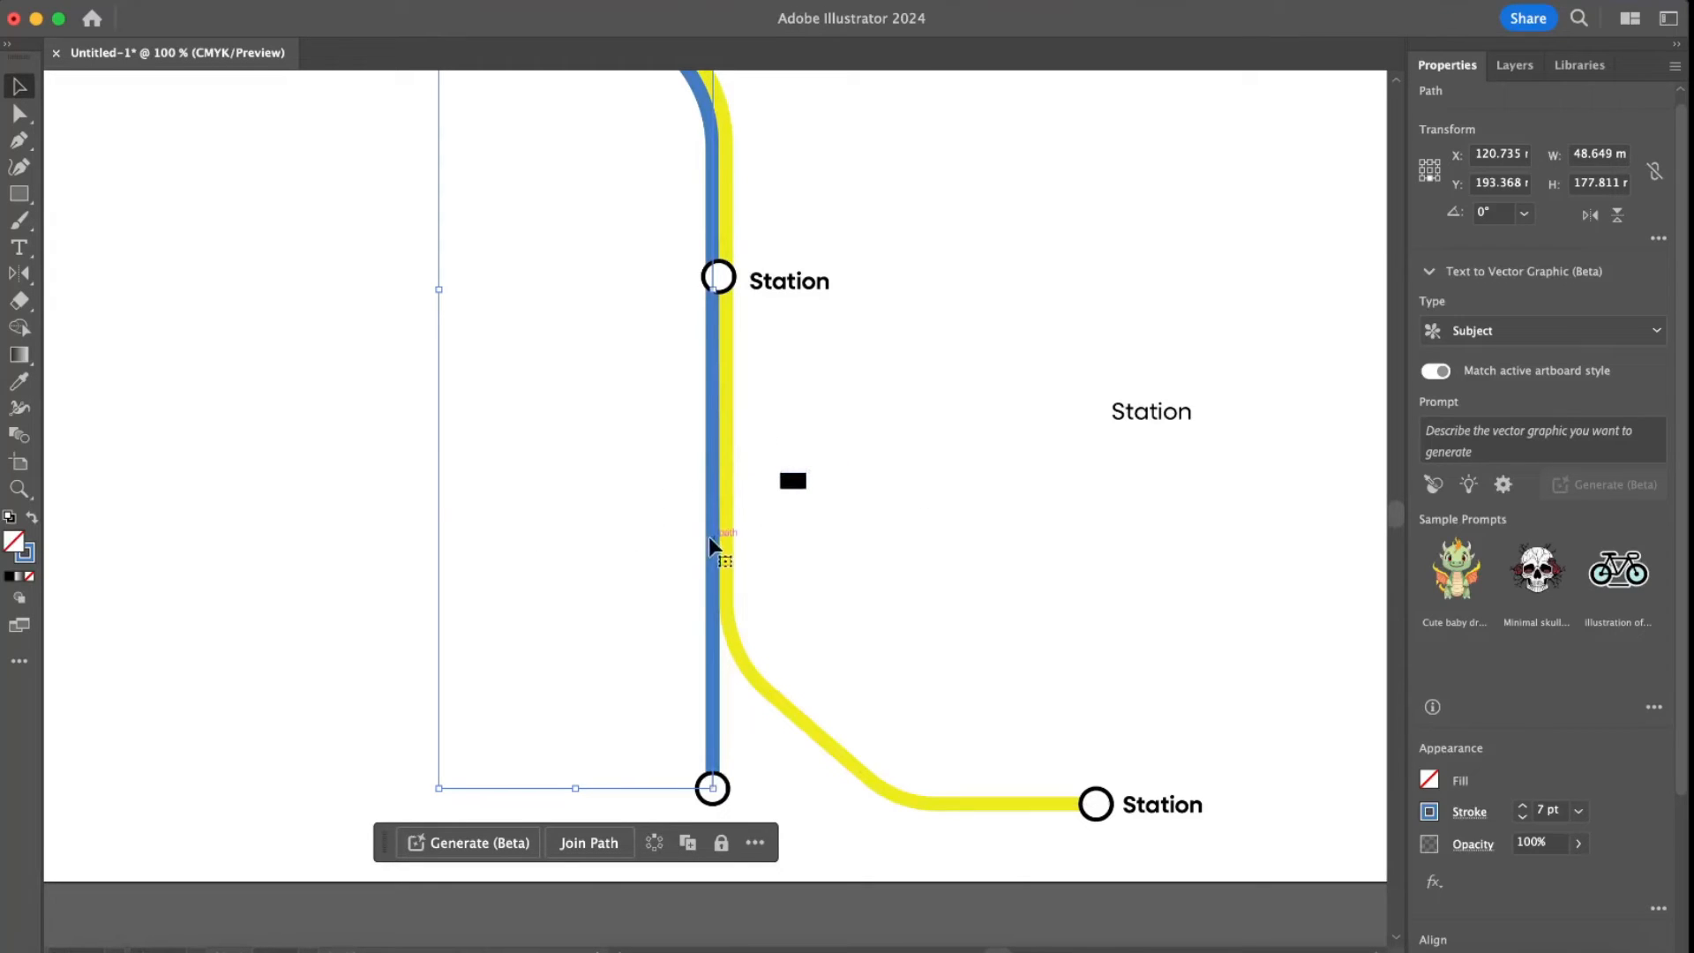
double_click(26, 555)
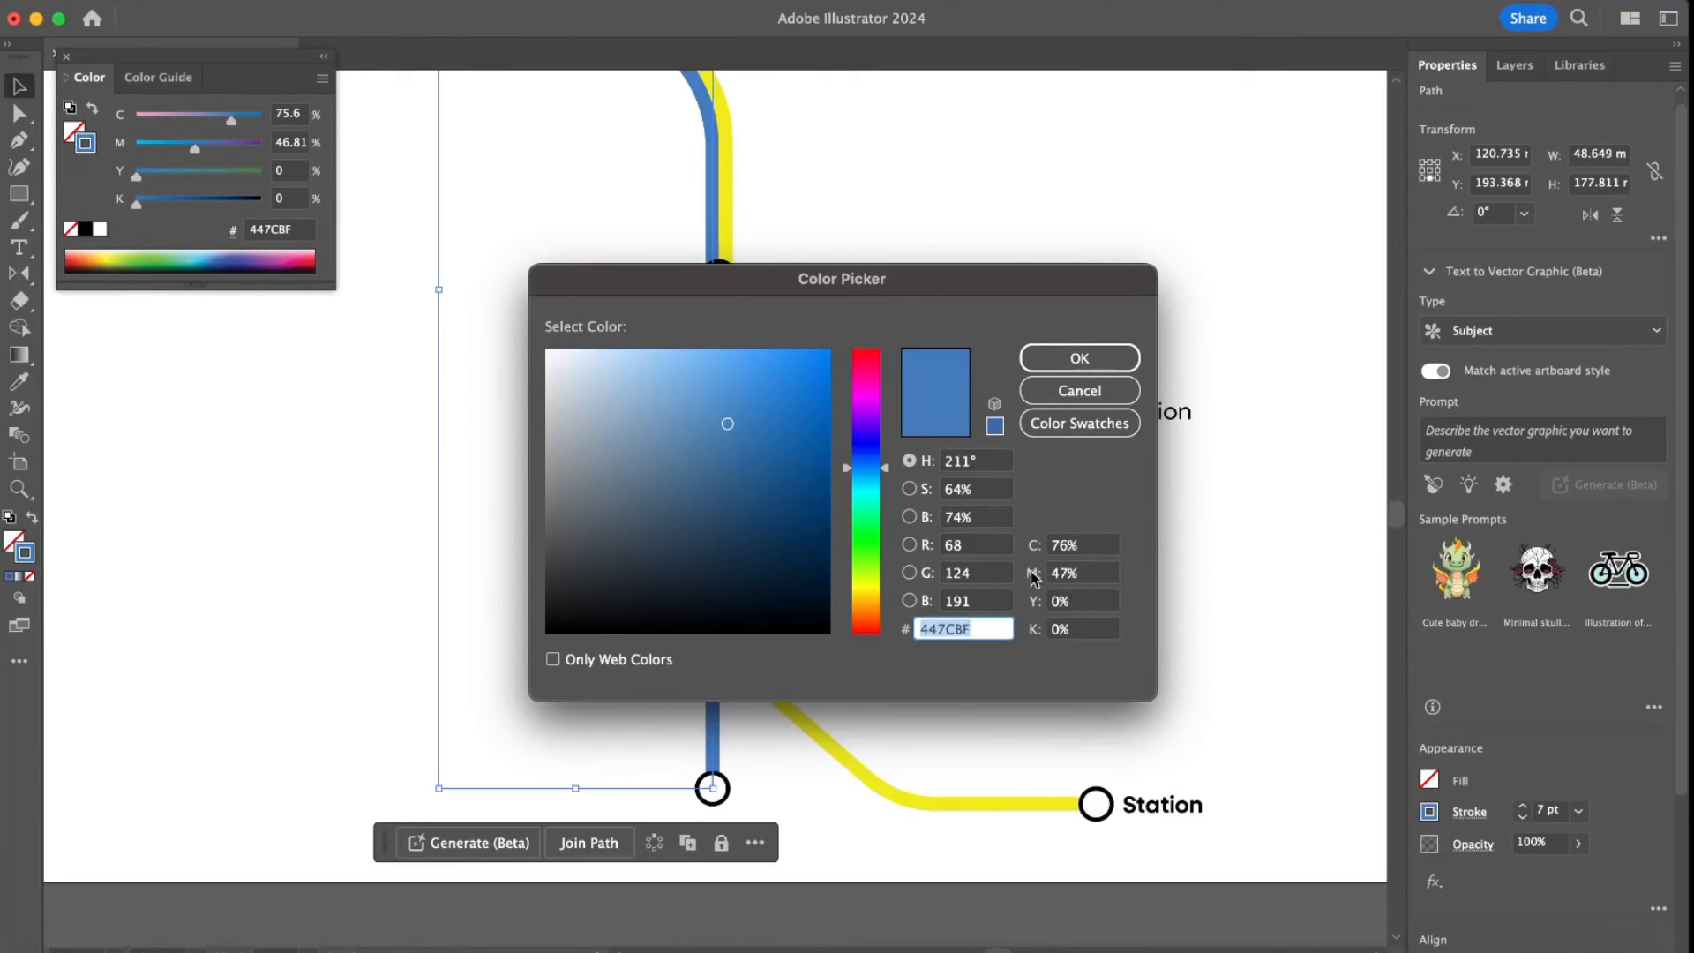
left_click(978, 630)
left_click_drag(975, 628, 891, 628)
key("super+c")
left_click(1080, 357)
left_click(67, 56)
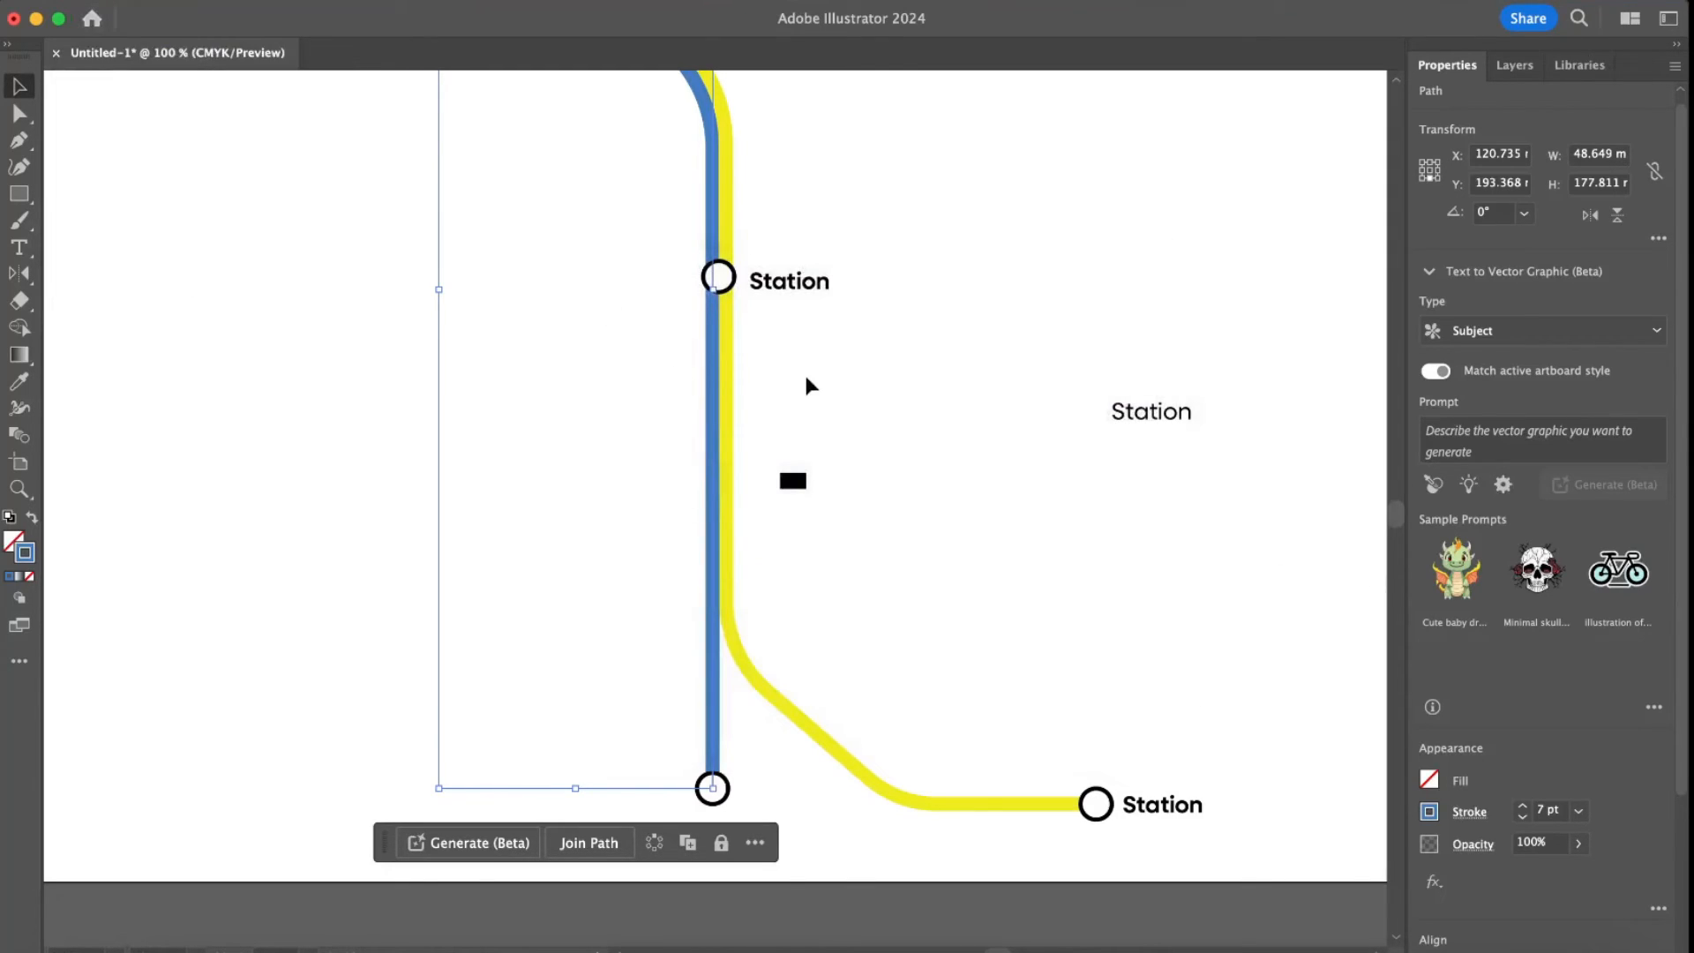
- Fill the small black rectangle with colour 447CBF and deselect it
left_click(810, 388)
left_click(796, 482)
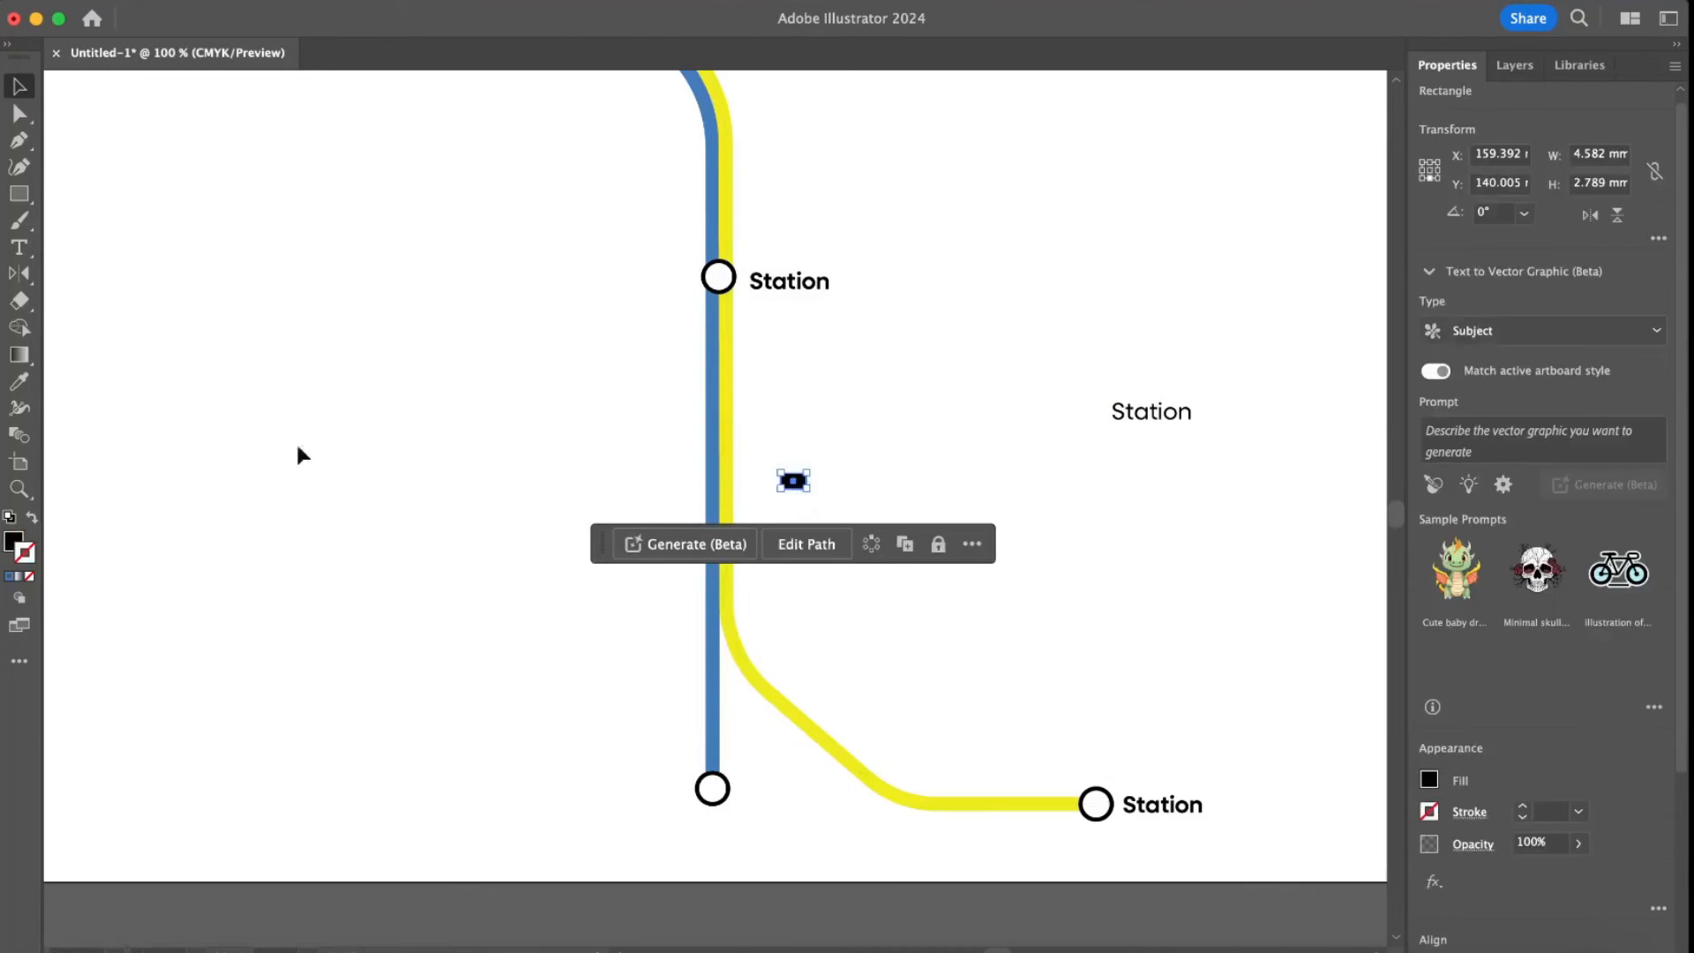
double_click(13, 544)
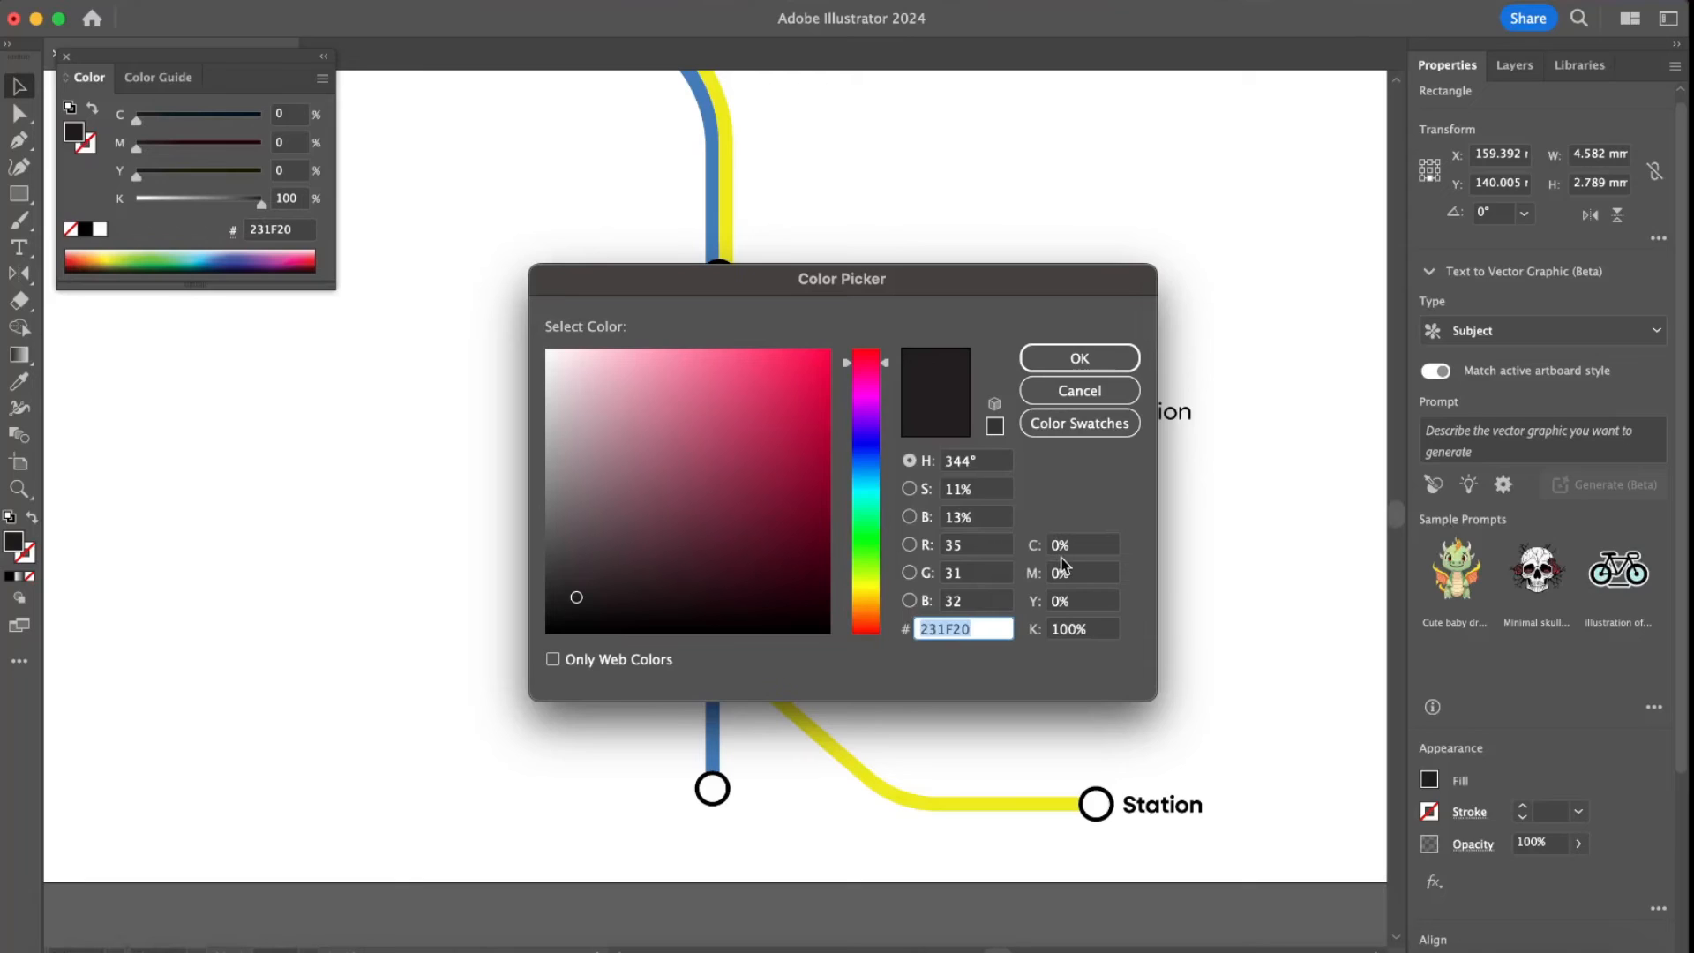
key("super+v")
left_click(1078, 359)
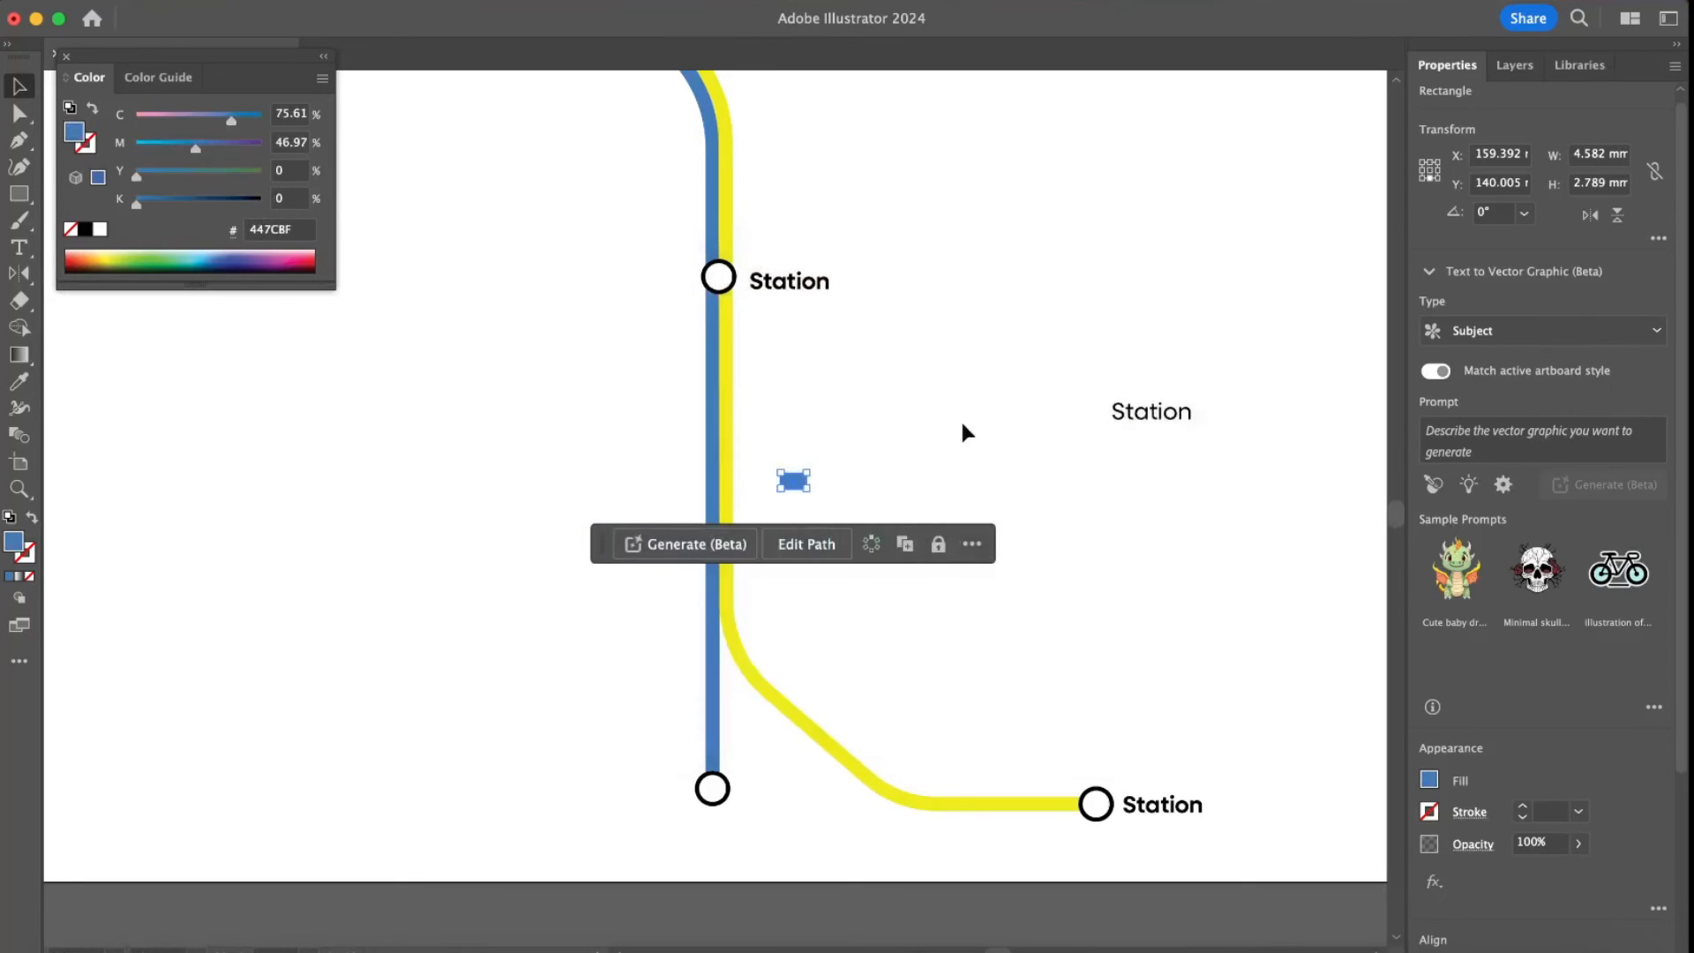
left_click(964, 425)
- Reduce the blue rectangle's height to about 2 mm and place it across the yellow line, overlapping the blue line, as a stop tick
left_click_drag(809, 484, 719, 522)
key("super+equal")
key("super+equal")
left_click(766, 508)
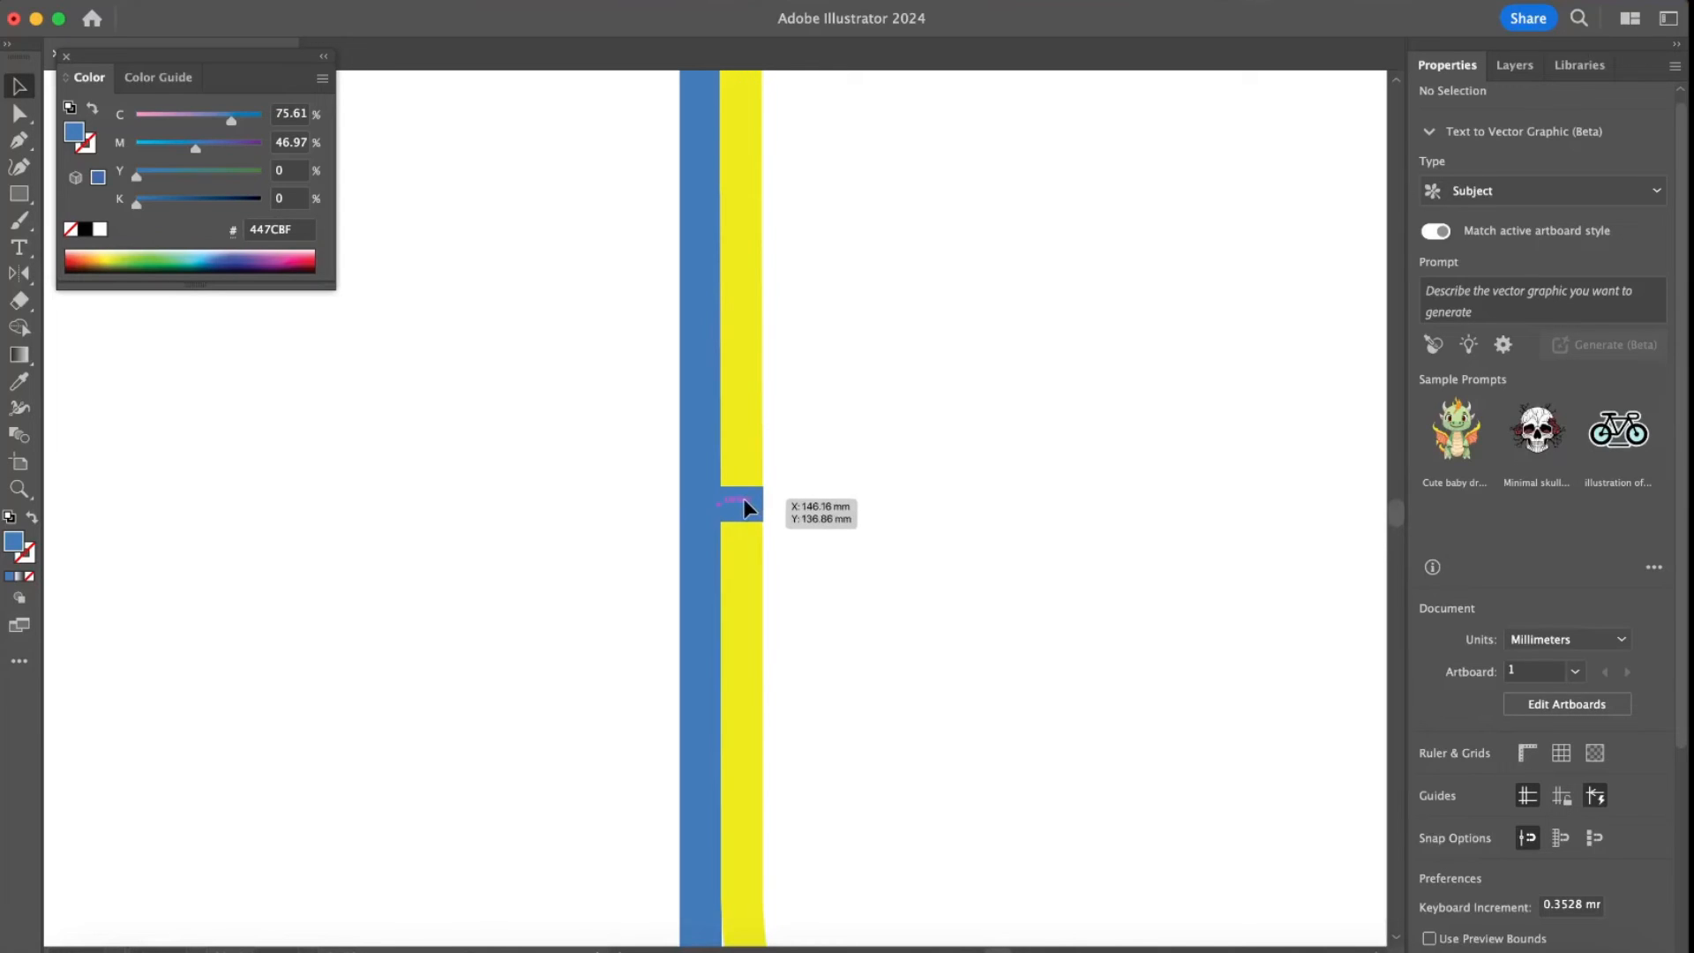
- Align the blue tick's outer end flush with the yellow line's outer edge
left_click_drag(744, 501, 738, 500)
left_click(866, 487)
key("super+=")
key("super+=")
key("super+=")
key("super+=")
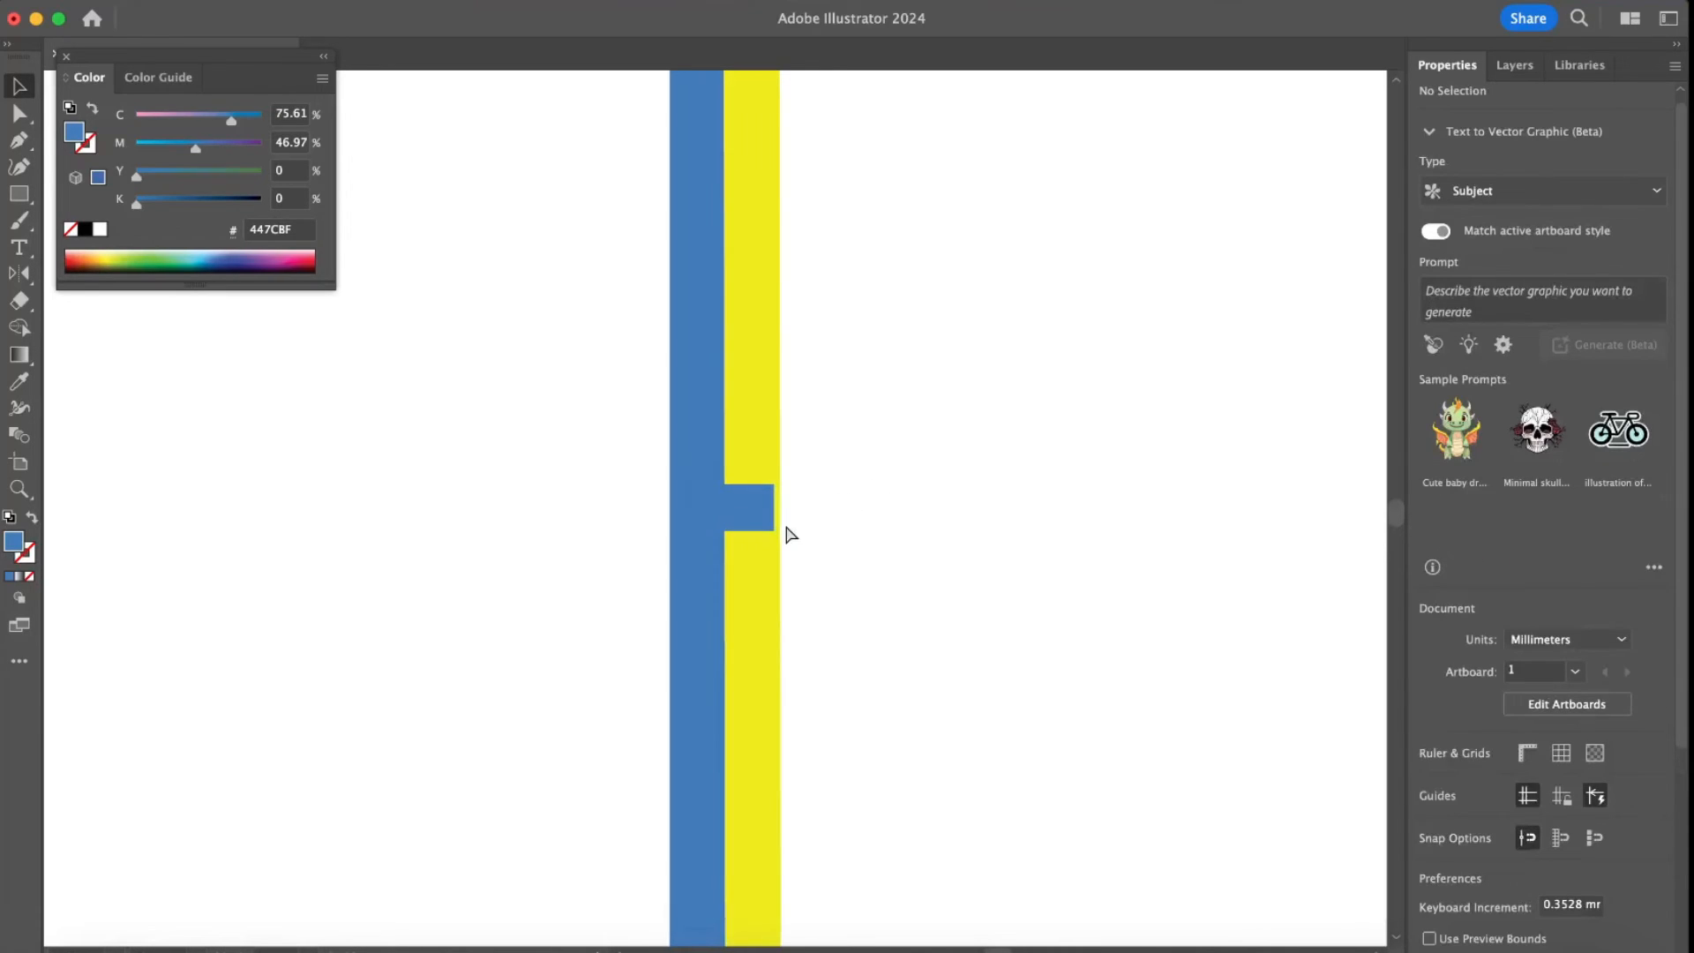
key("super+z")
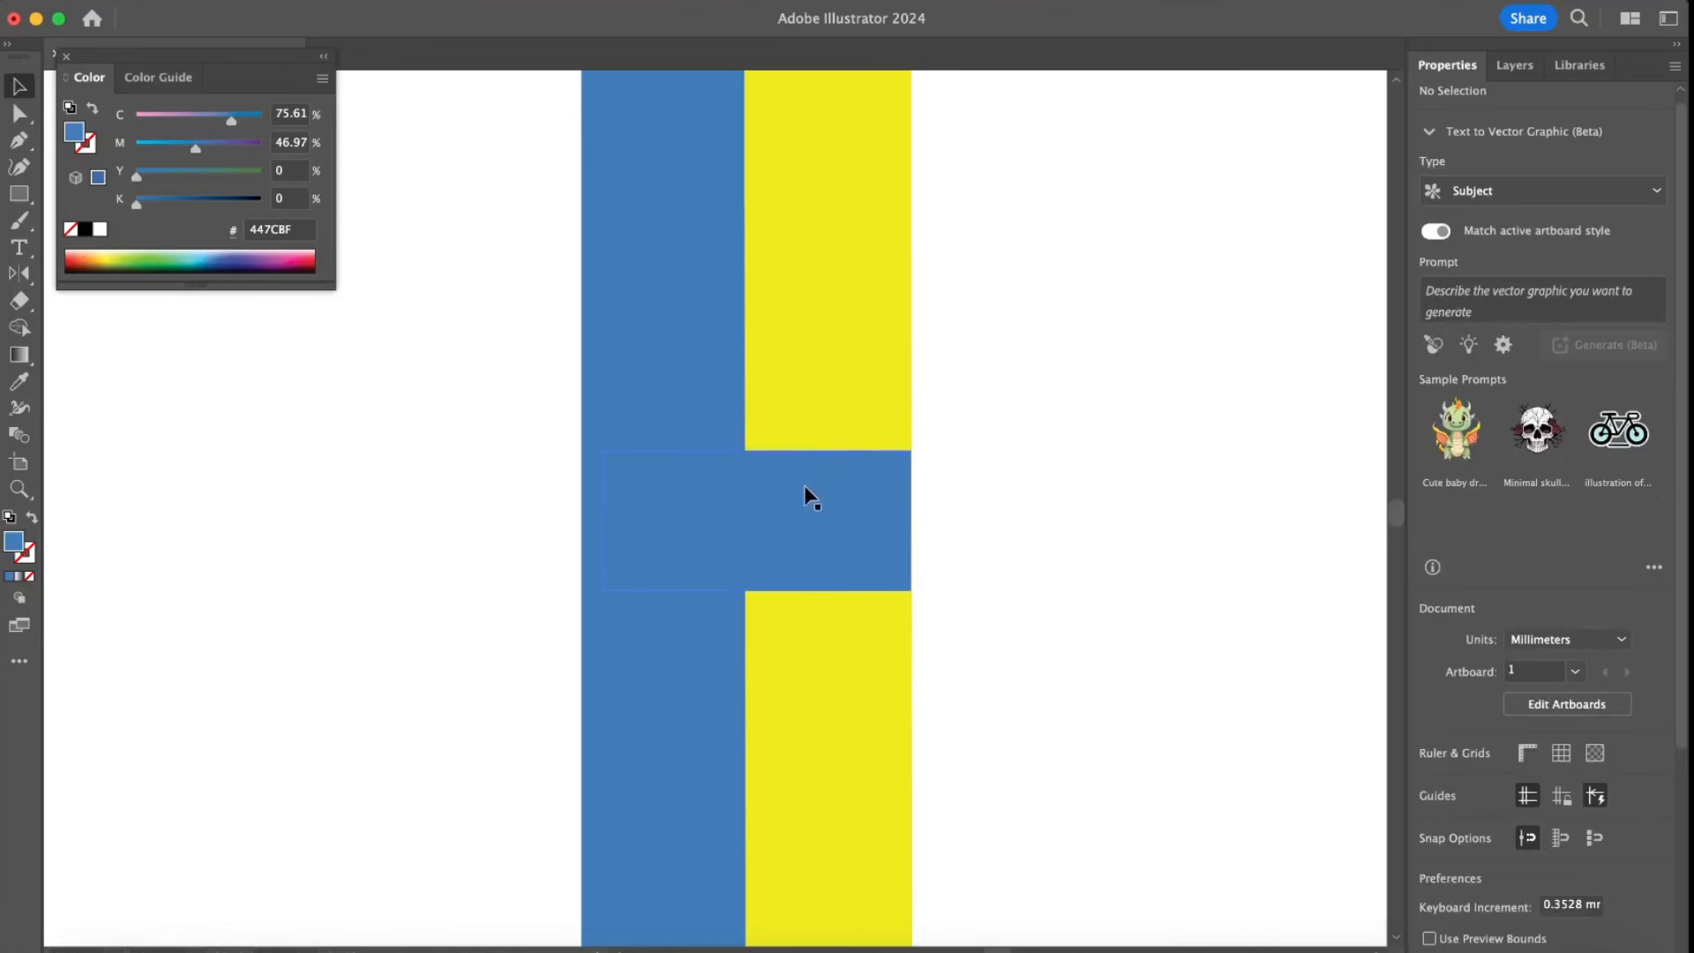
key("super+minus")
key("super+minus")
key("super+minus")
key("super+minus")
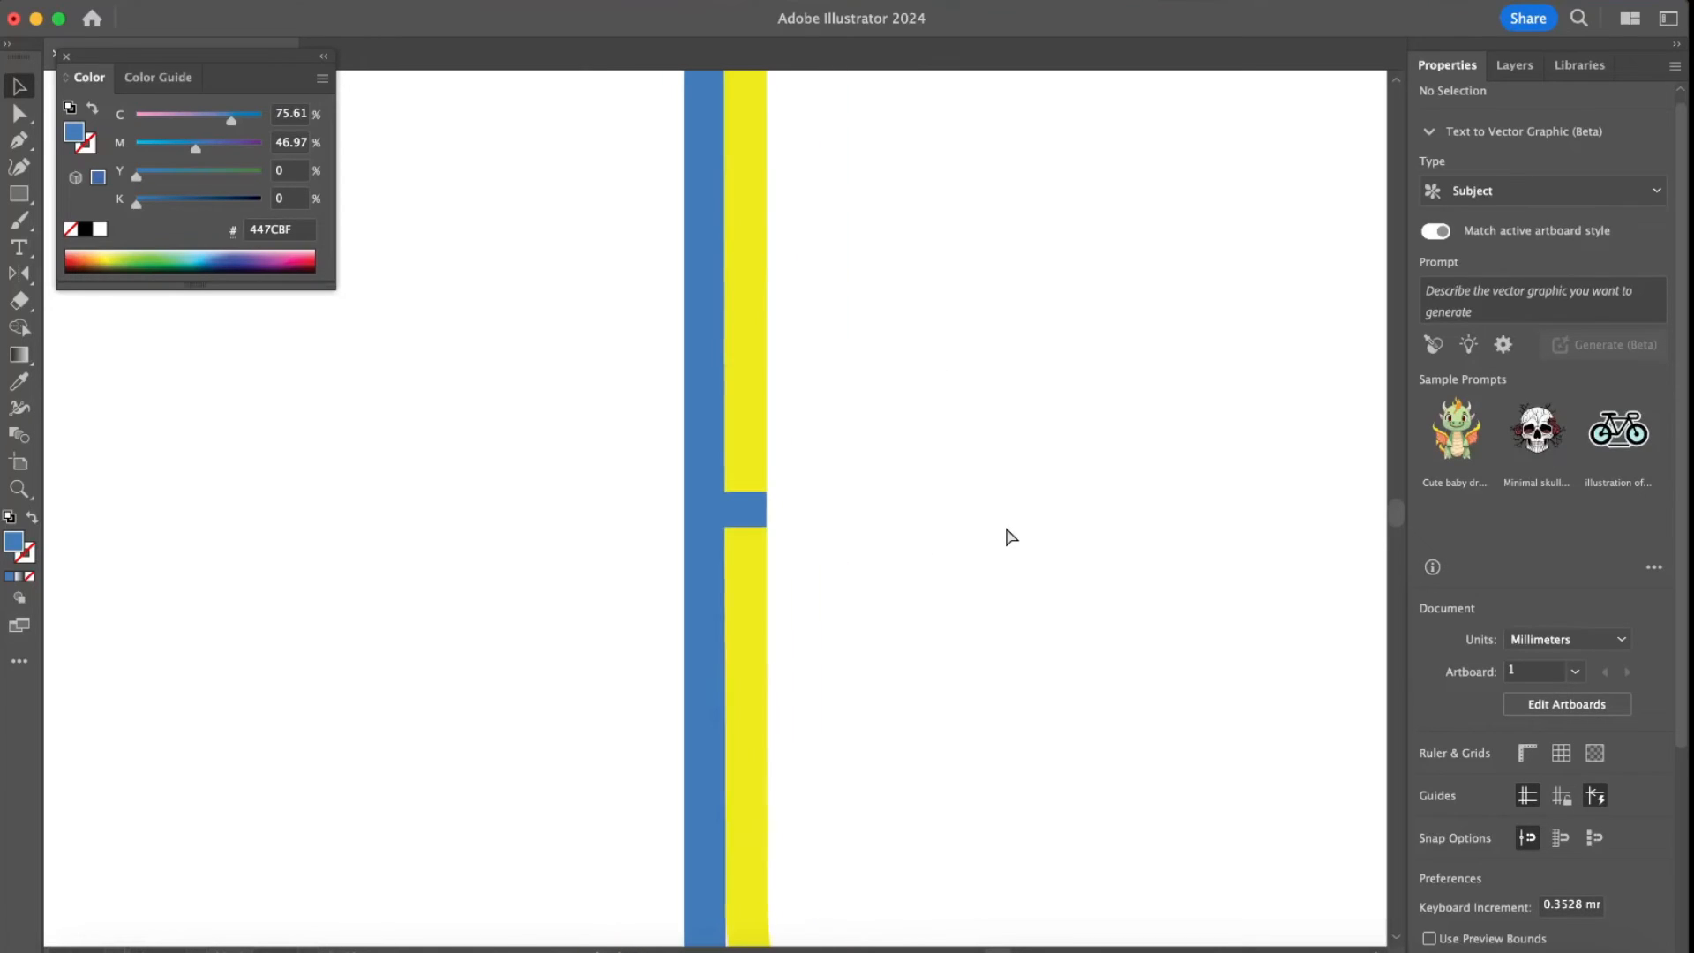
key("super+minus")
key("super+minus")
key("super+minus")
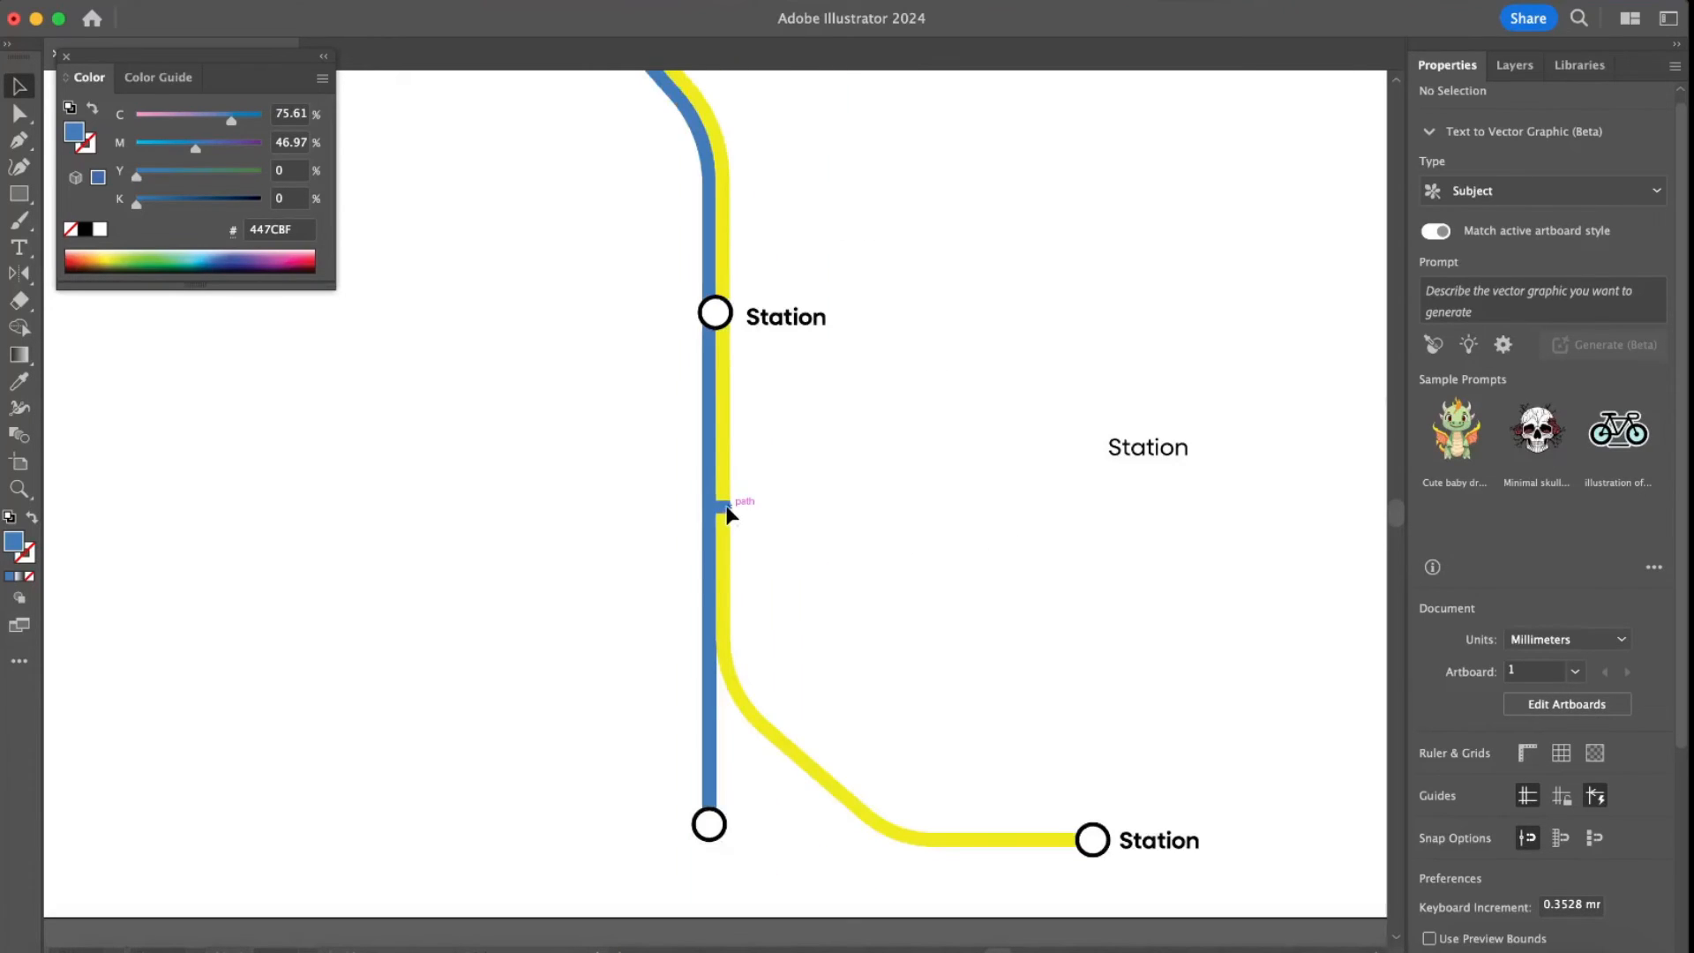
- Try placing a copy of the blue tick near the blue line's lower end, projecting from its outer side
left_click(728, 510)
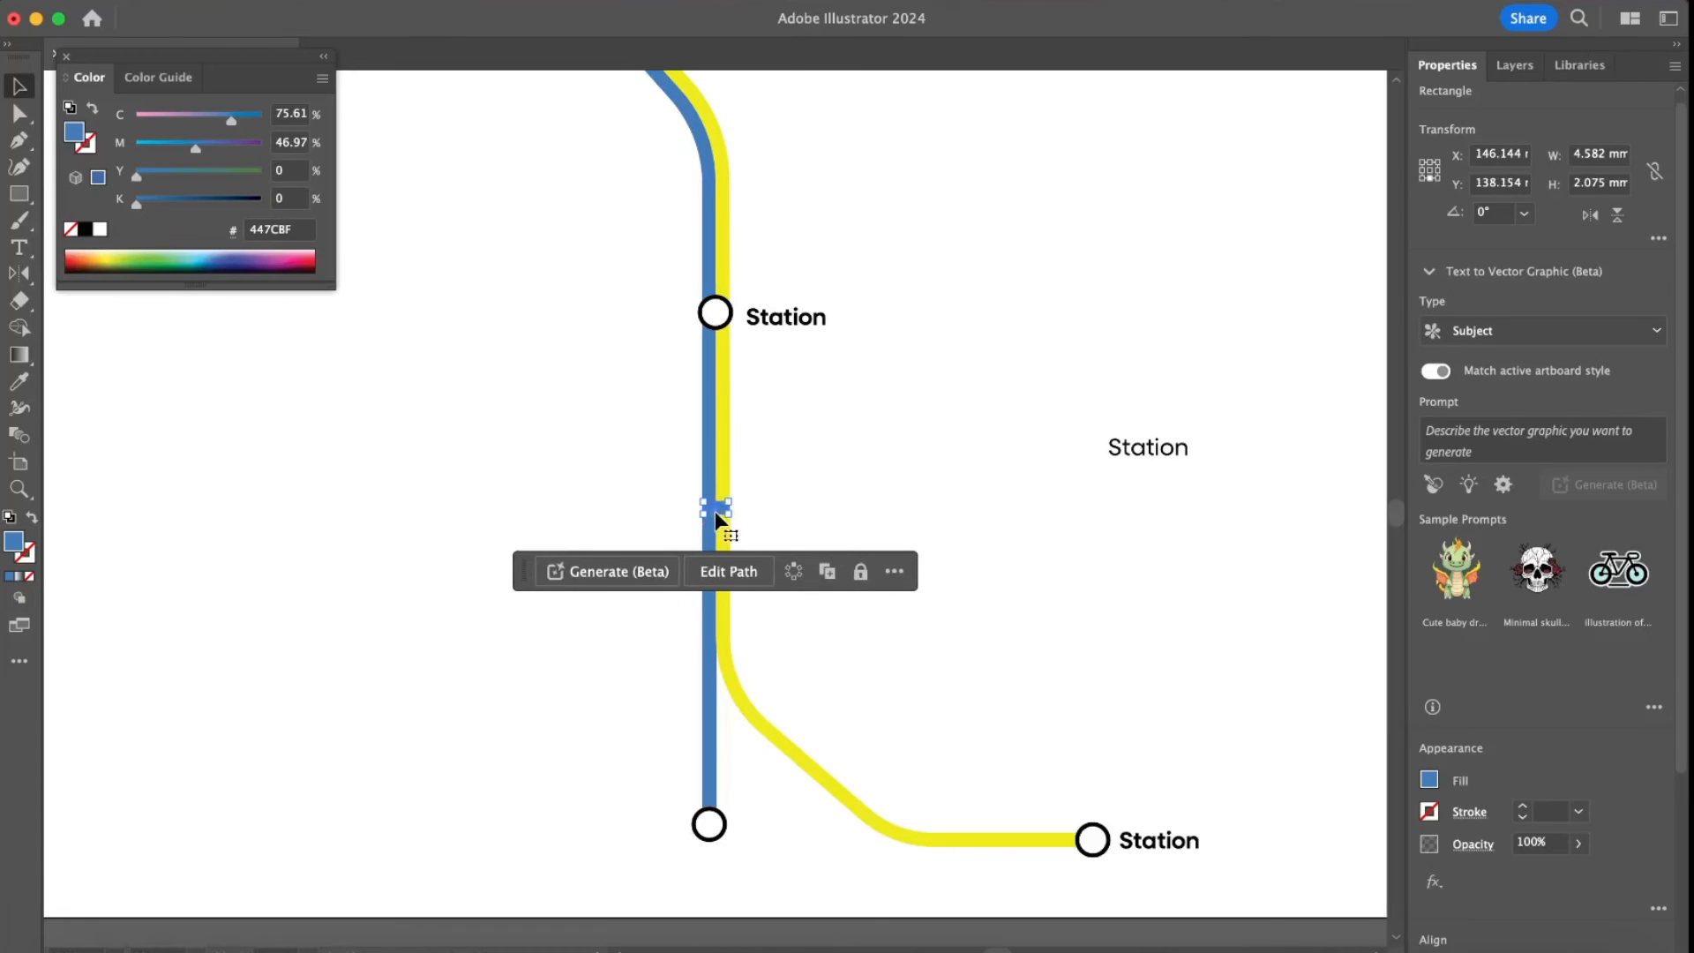
left_click_drag(715, 512, 694, 745)
left_click(888, 672)
left_click(838, 675)
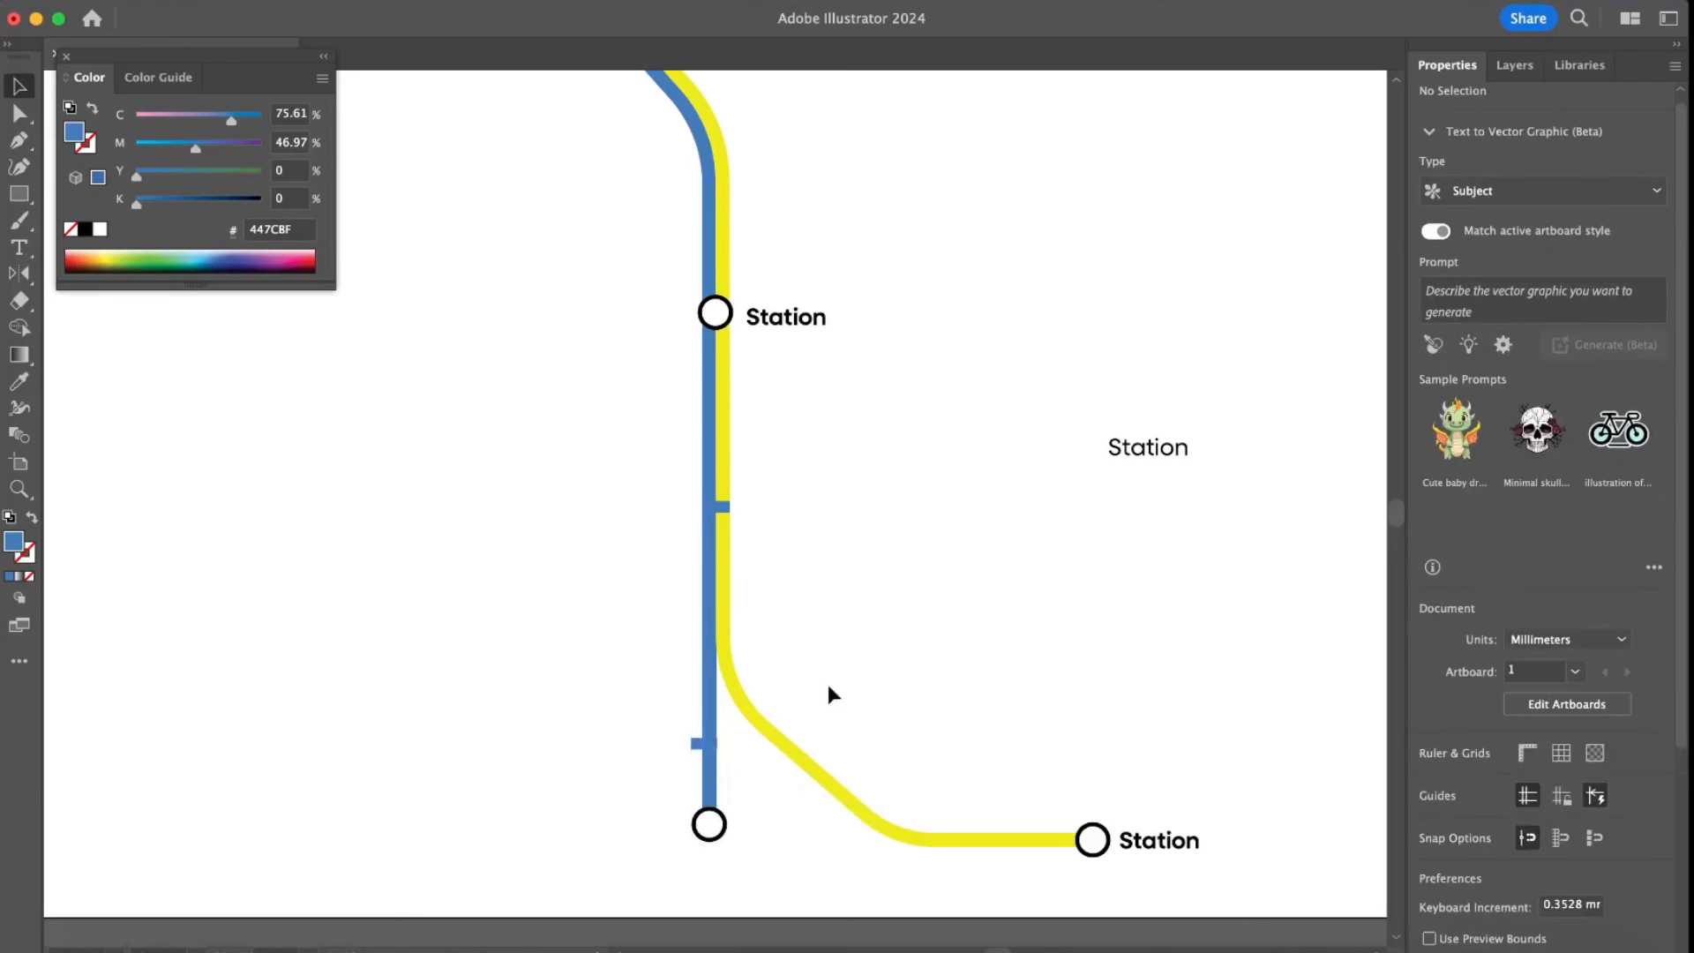
left_click(697, 743)
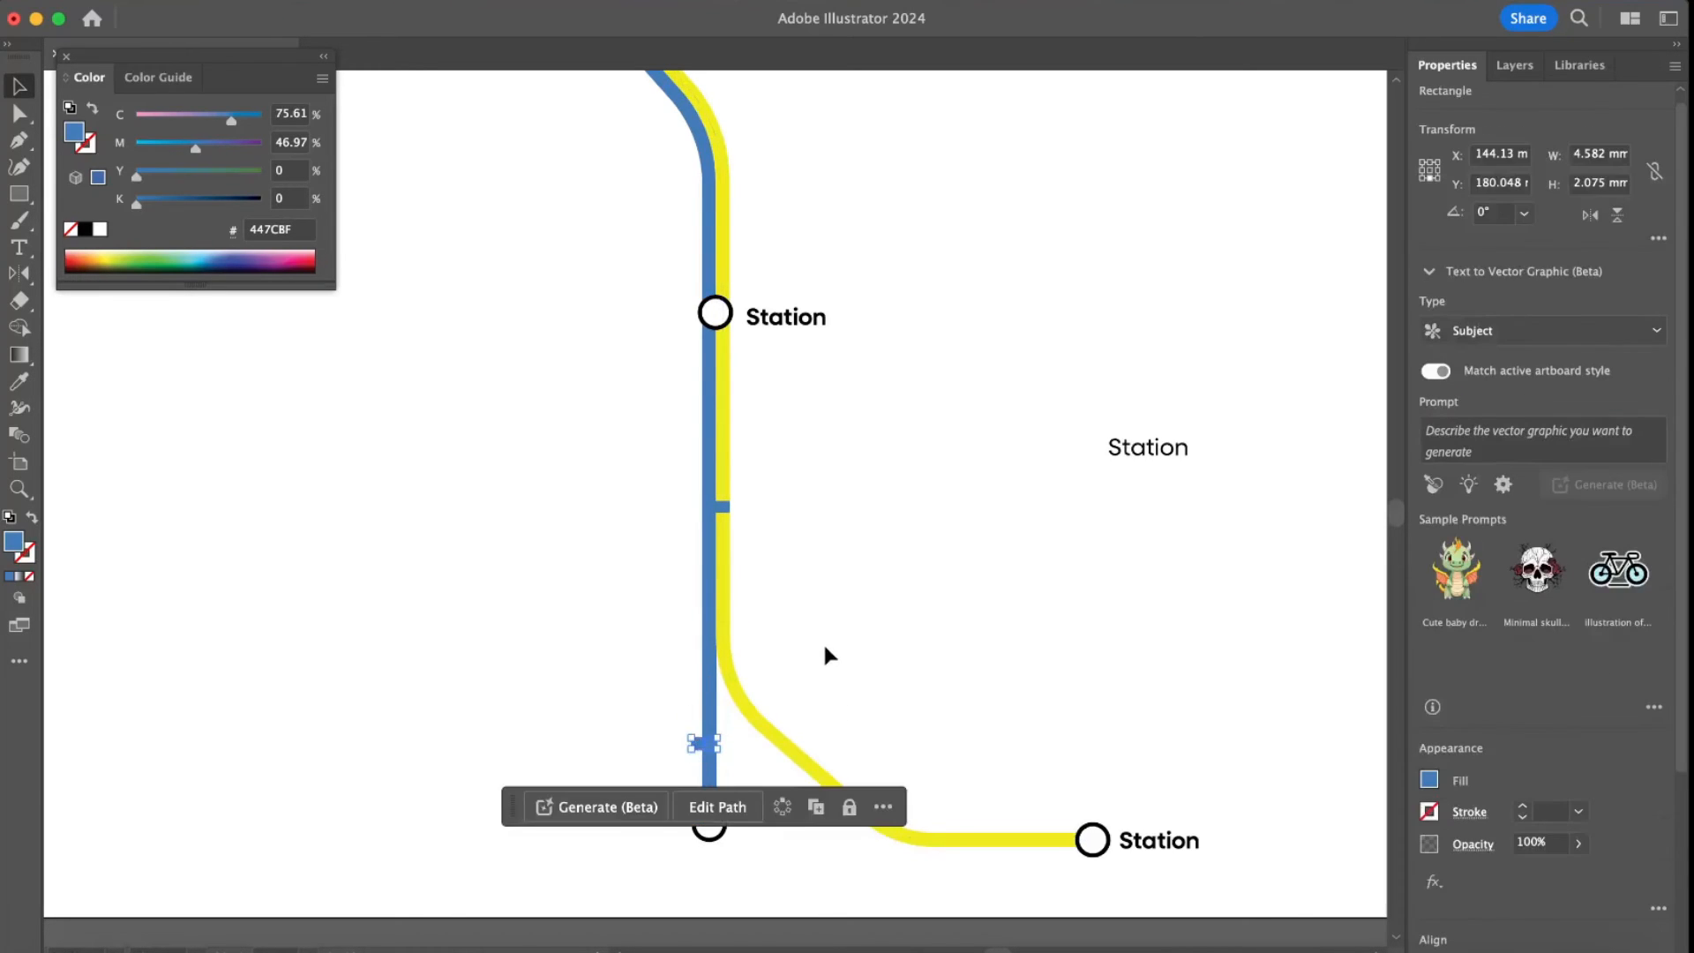
left_click(825, 648)
- Place a copy of the blue tick in the blank area level with it, right of the yellow line, and deselect it
scroll(779, 503, "up", 10)
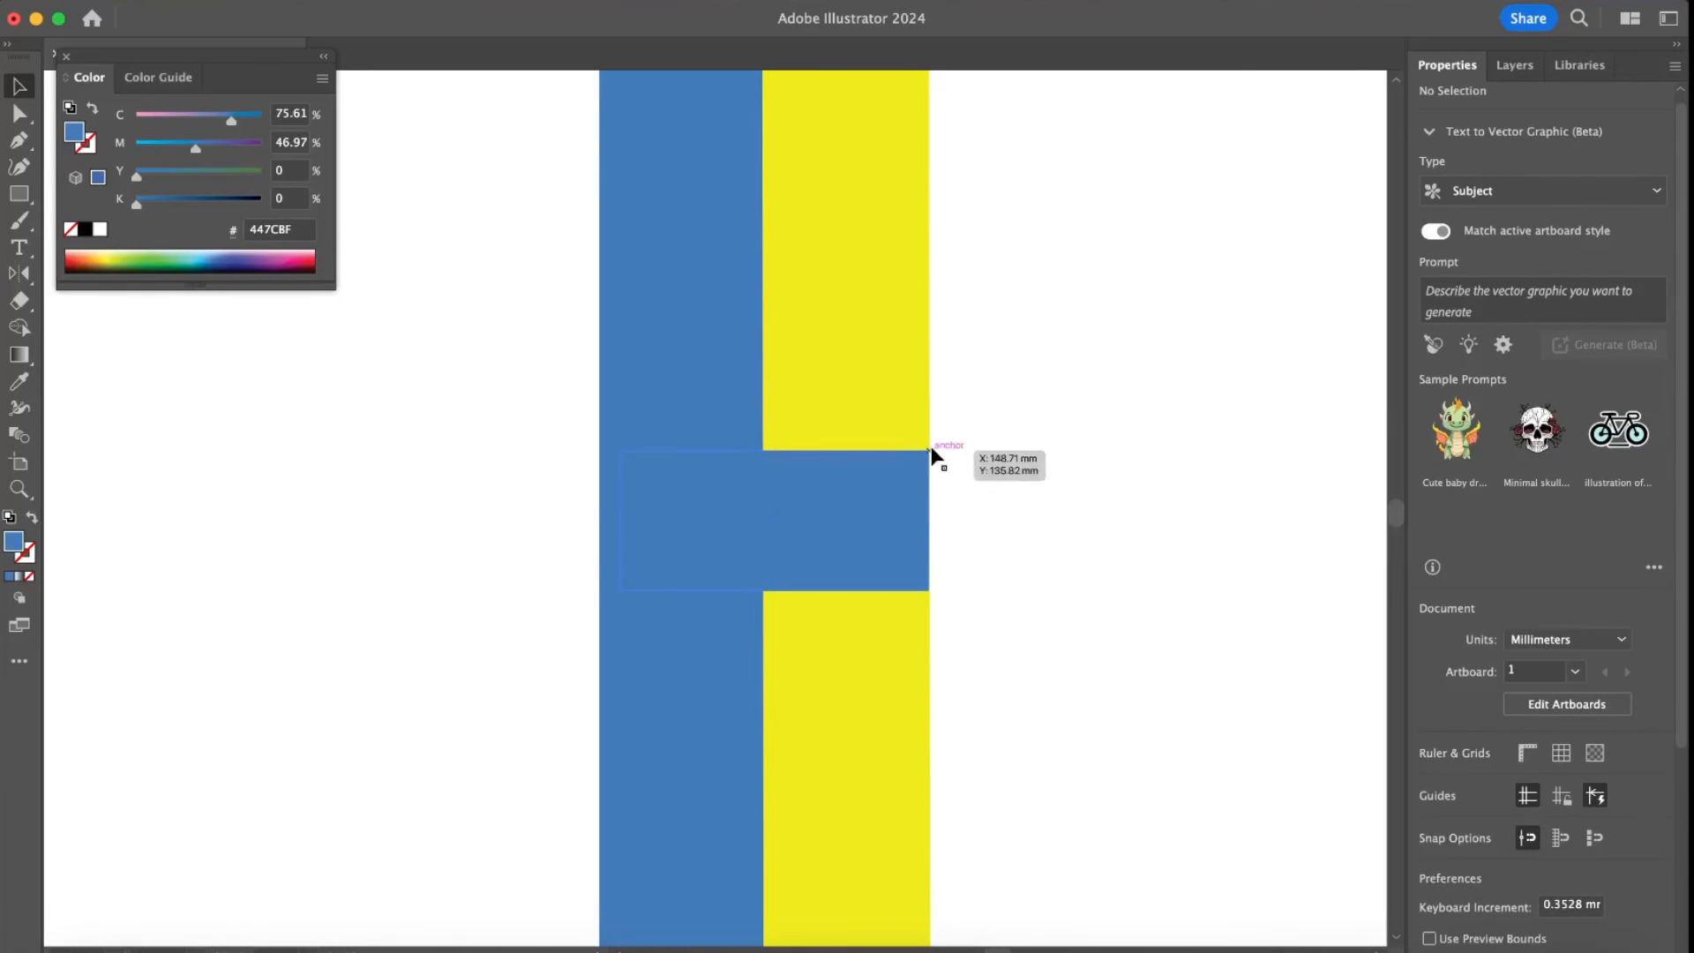
scroll(934, 459, "down", 5)
left_click(764, 514)
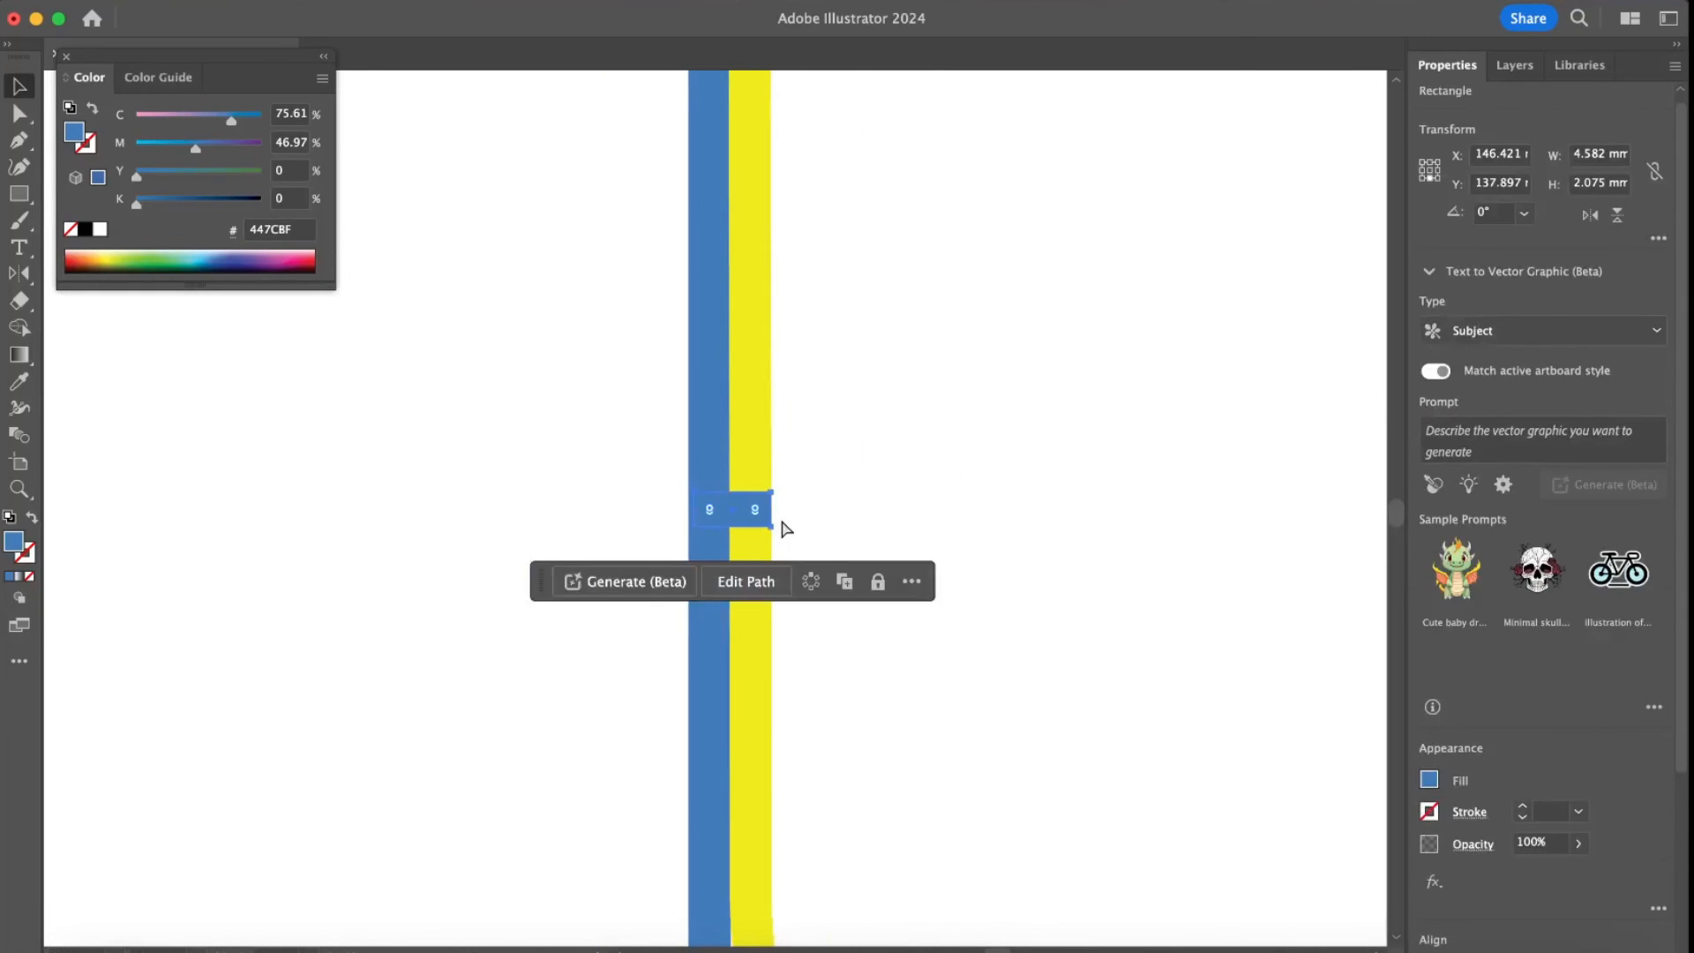
key("Left")
key("Left")
key("Left")
left_click_drag(722, 515, 1071, 518)
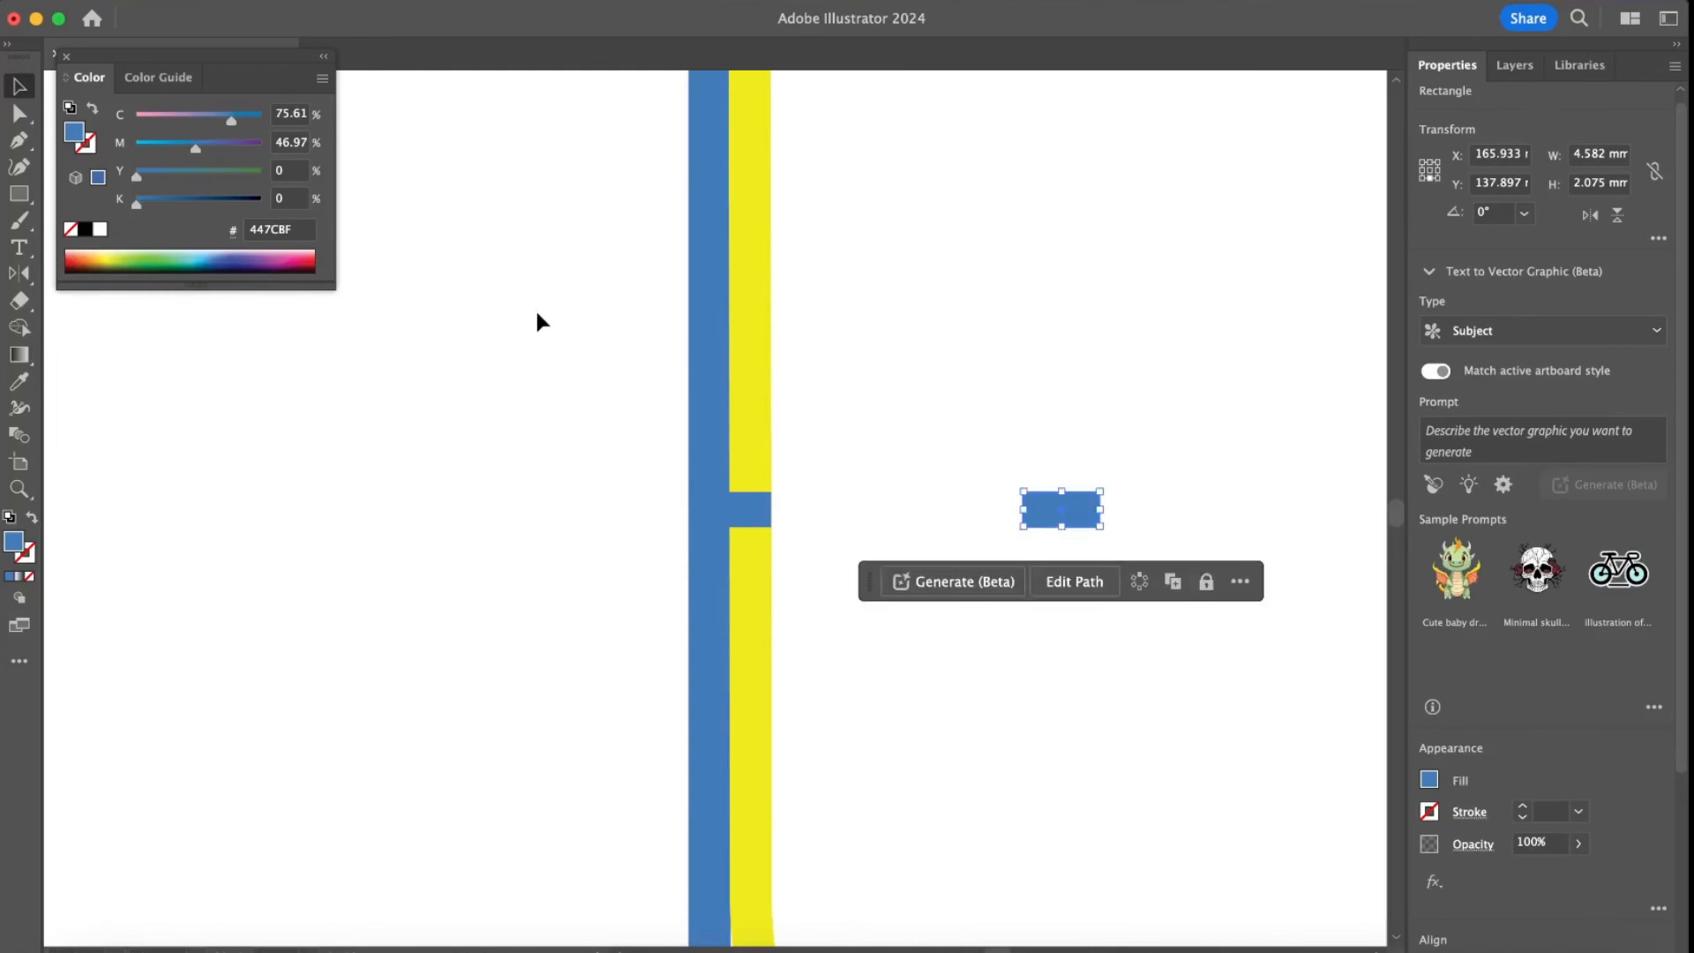
left_click(886, 404)
- Fill the duplicate tick with the yellow line's stroke colour F1E912, and deselect it
left_click(746, 435)
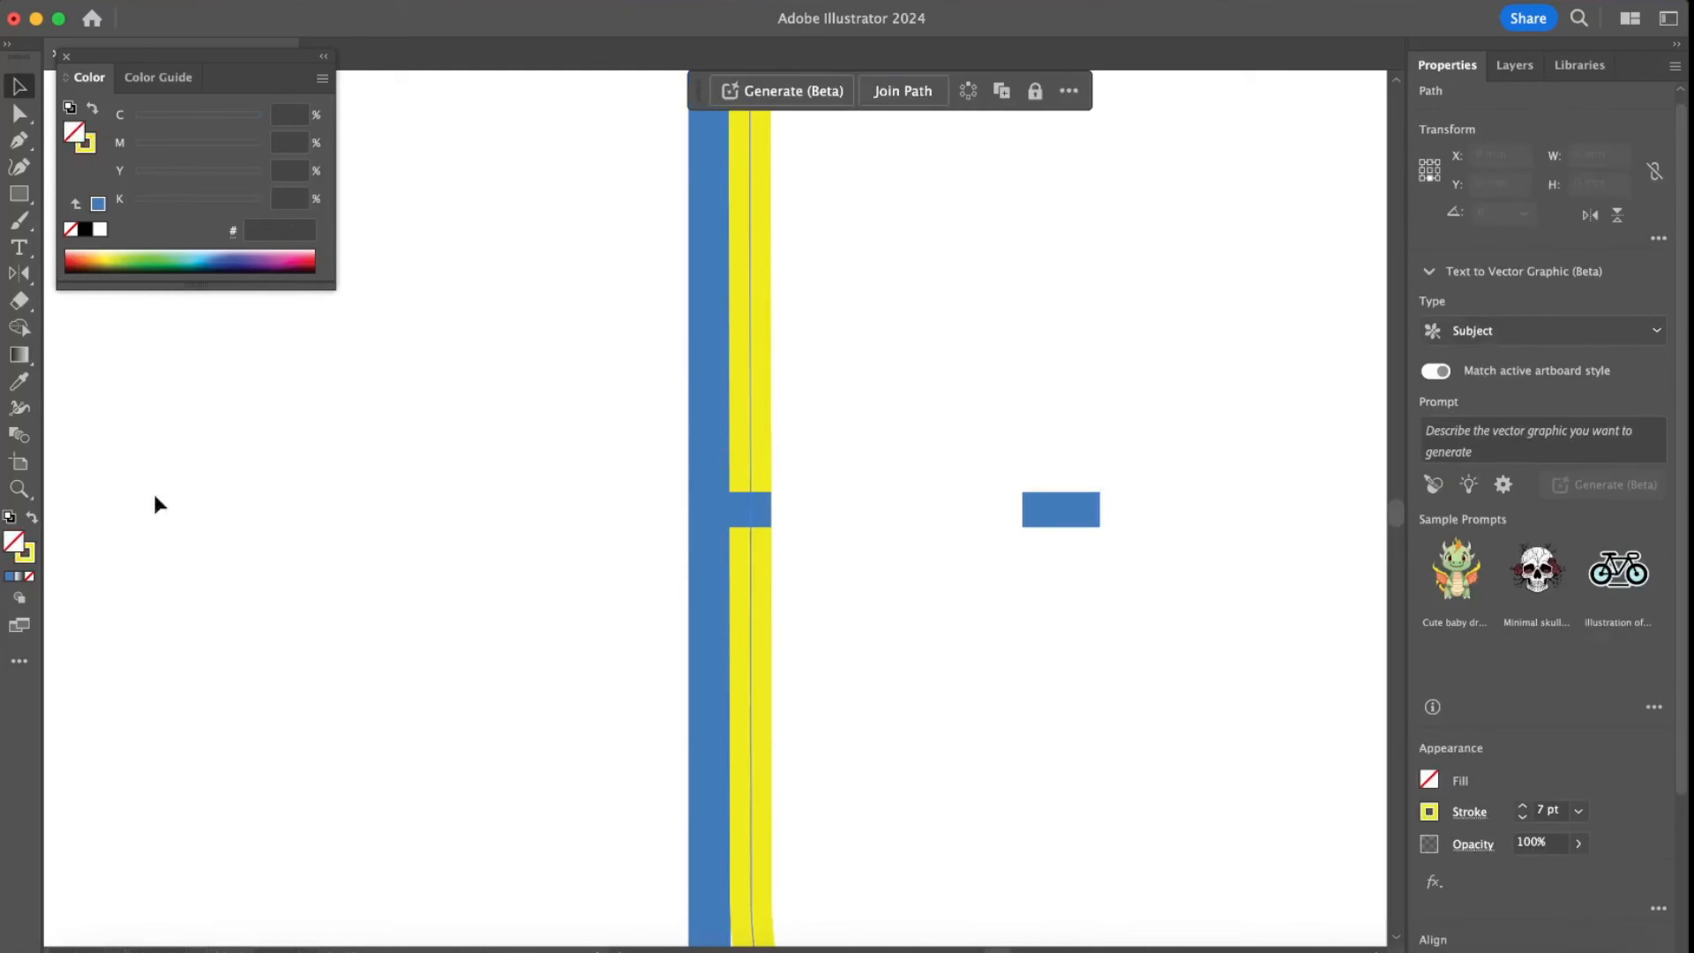
double_click(24, 554)
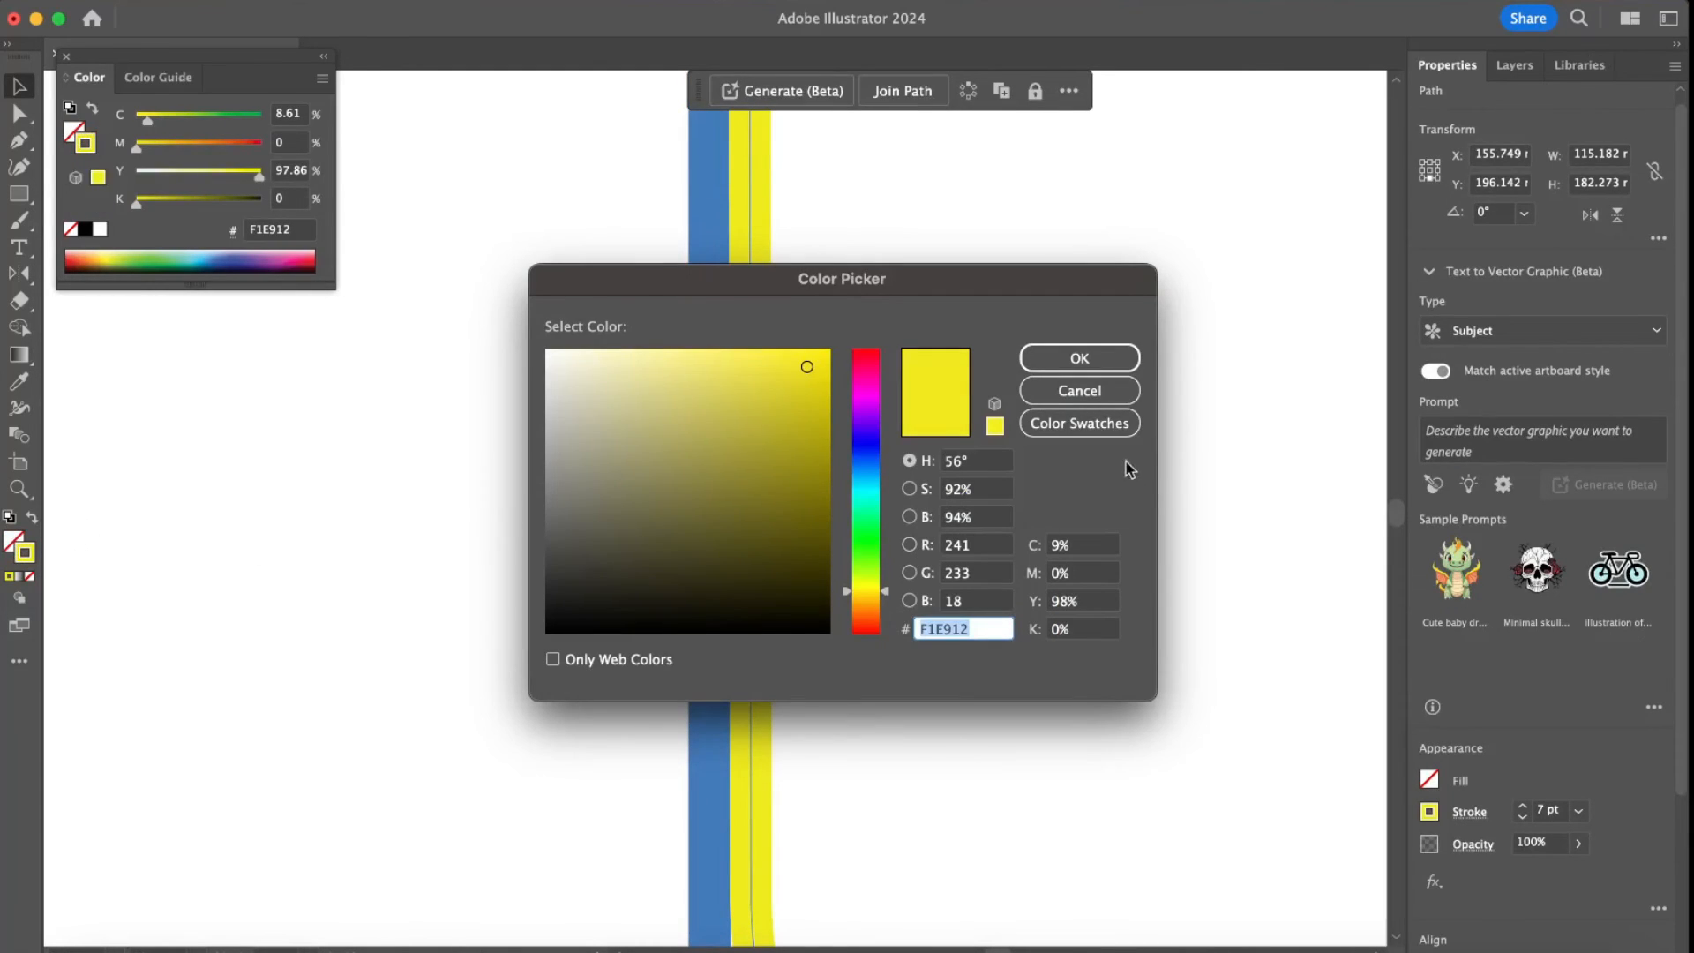
left_click(1079, 358)
left_click(1064, 514)
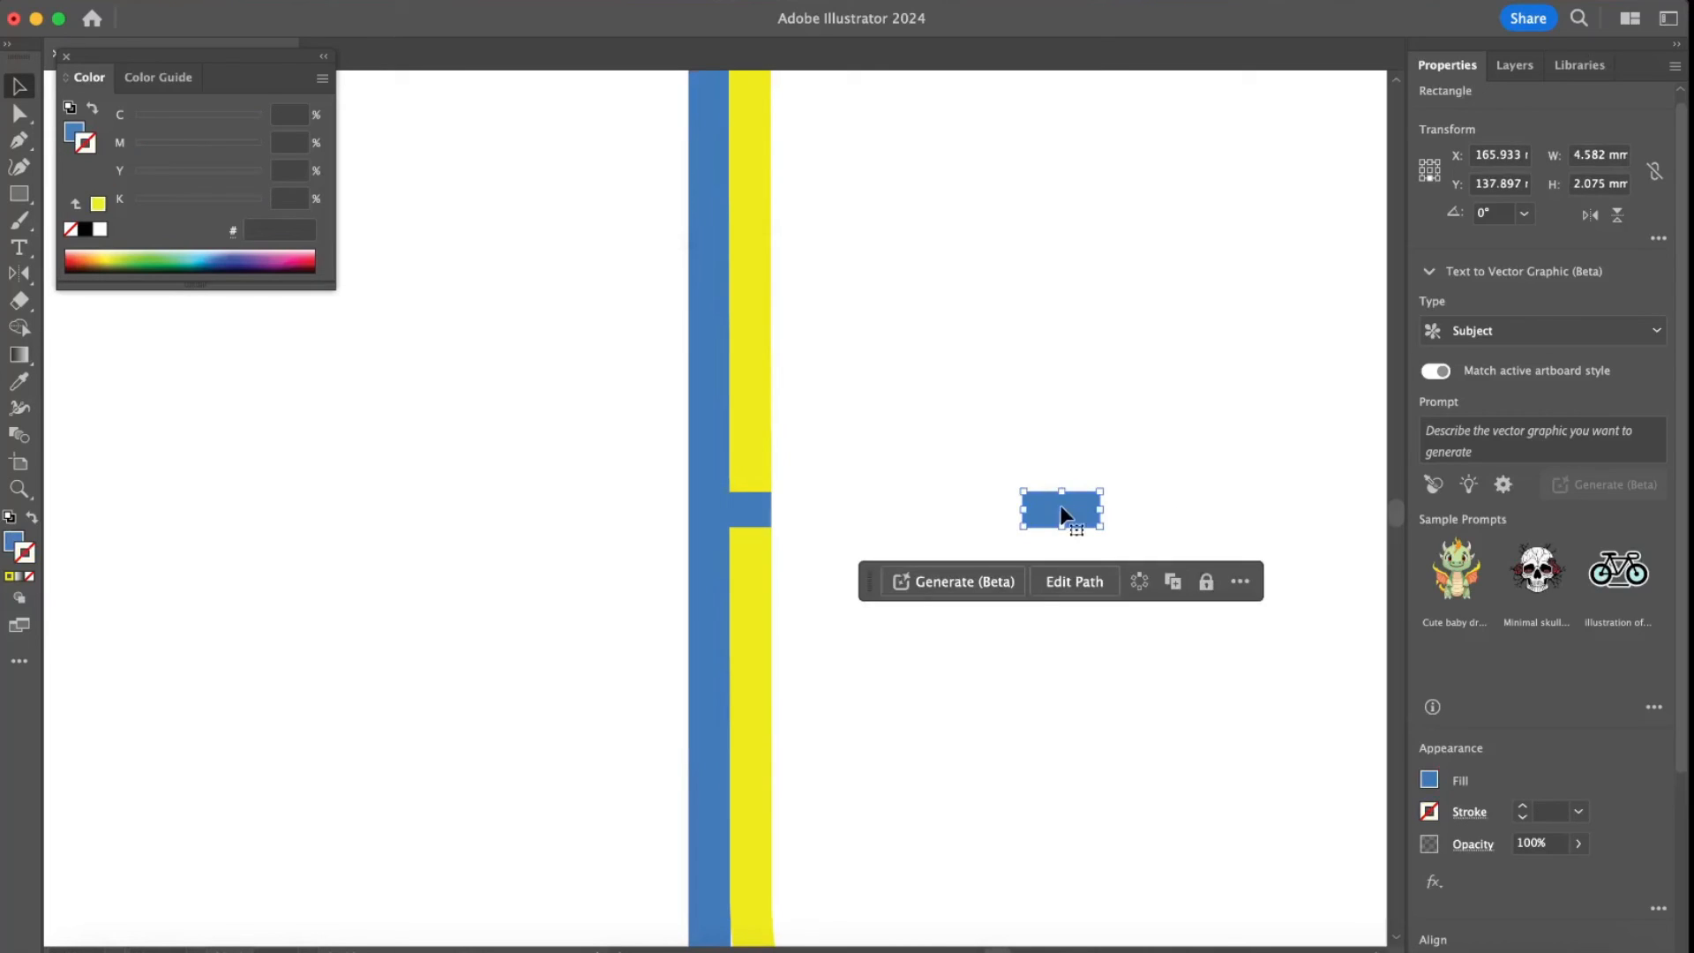
double_click(13, 541)
type("F1E912")
left_click(1088, 367)
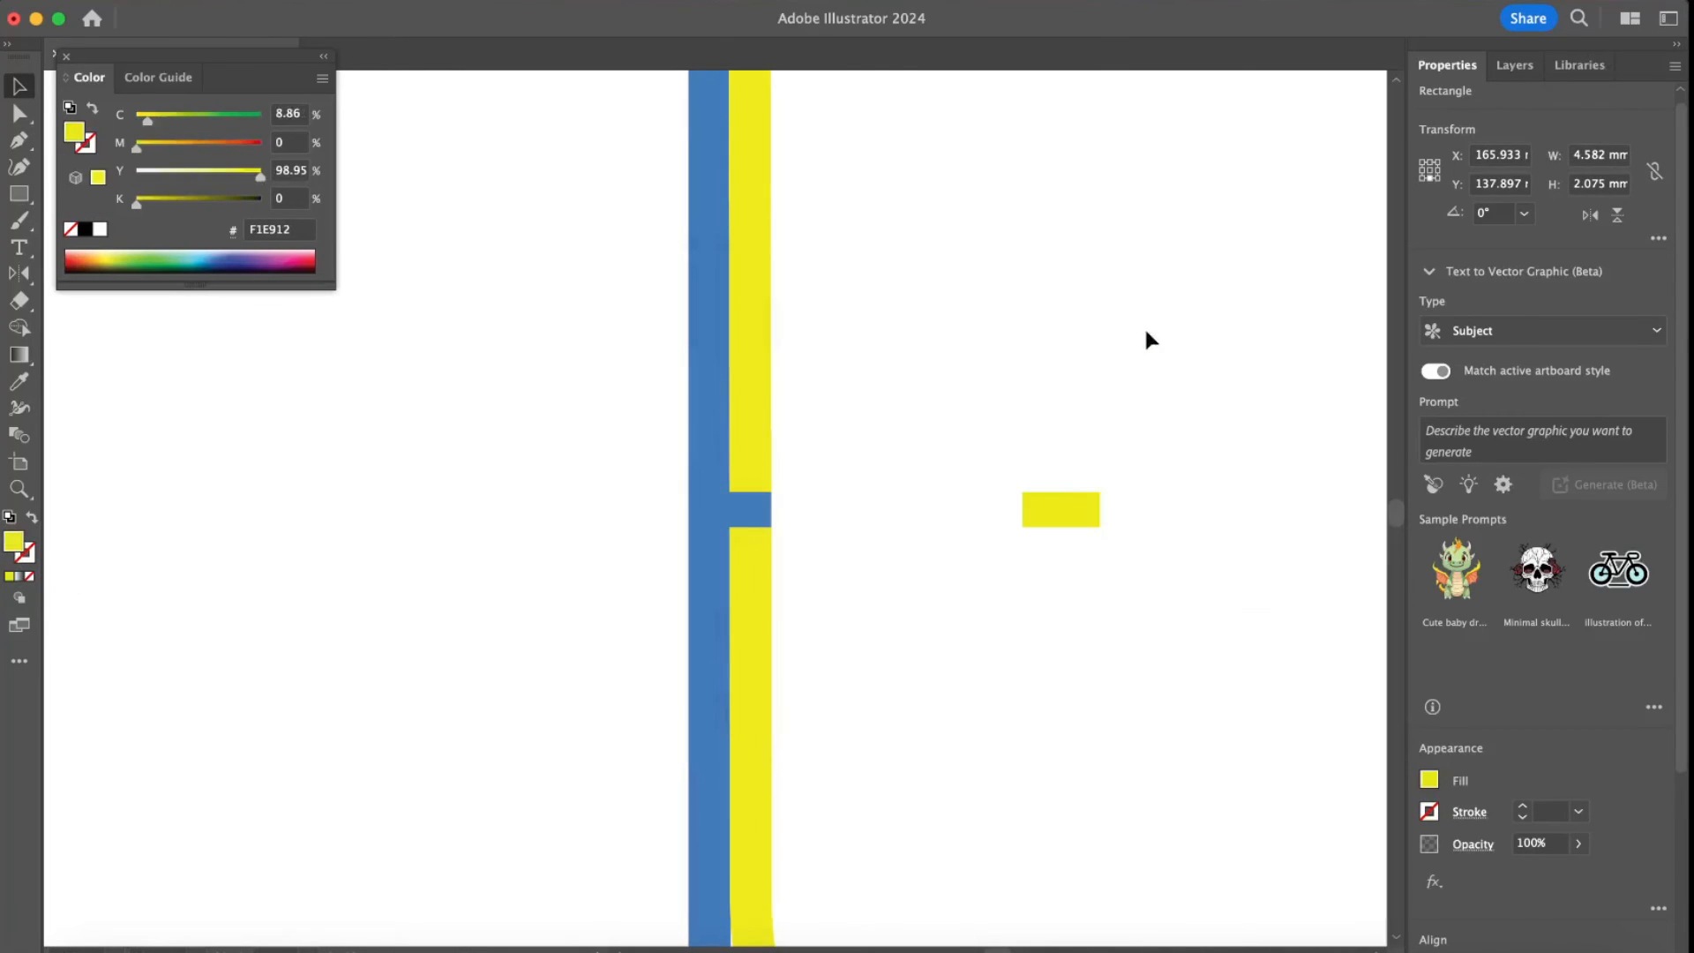
left_click(1143, 326)
- Move the yellow tick over the blue tick so it starts at the blue line's edge and projects beyond the yellow line
left_click_drag(1070, 508, 776, 510)
left_click(900, 447)
key("super+equal")
key("super+equal")
key("super+equal")
key("super+equal")
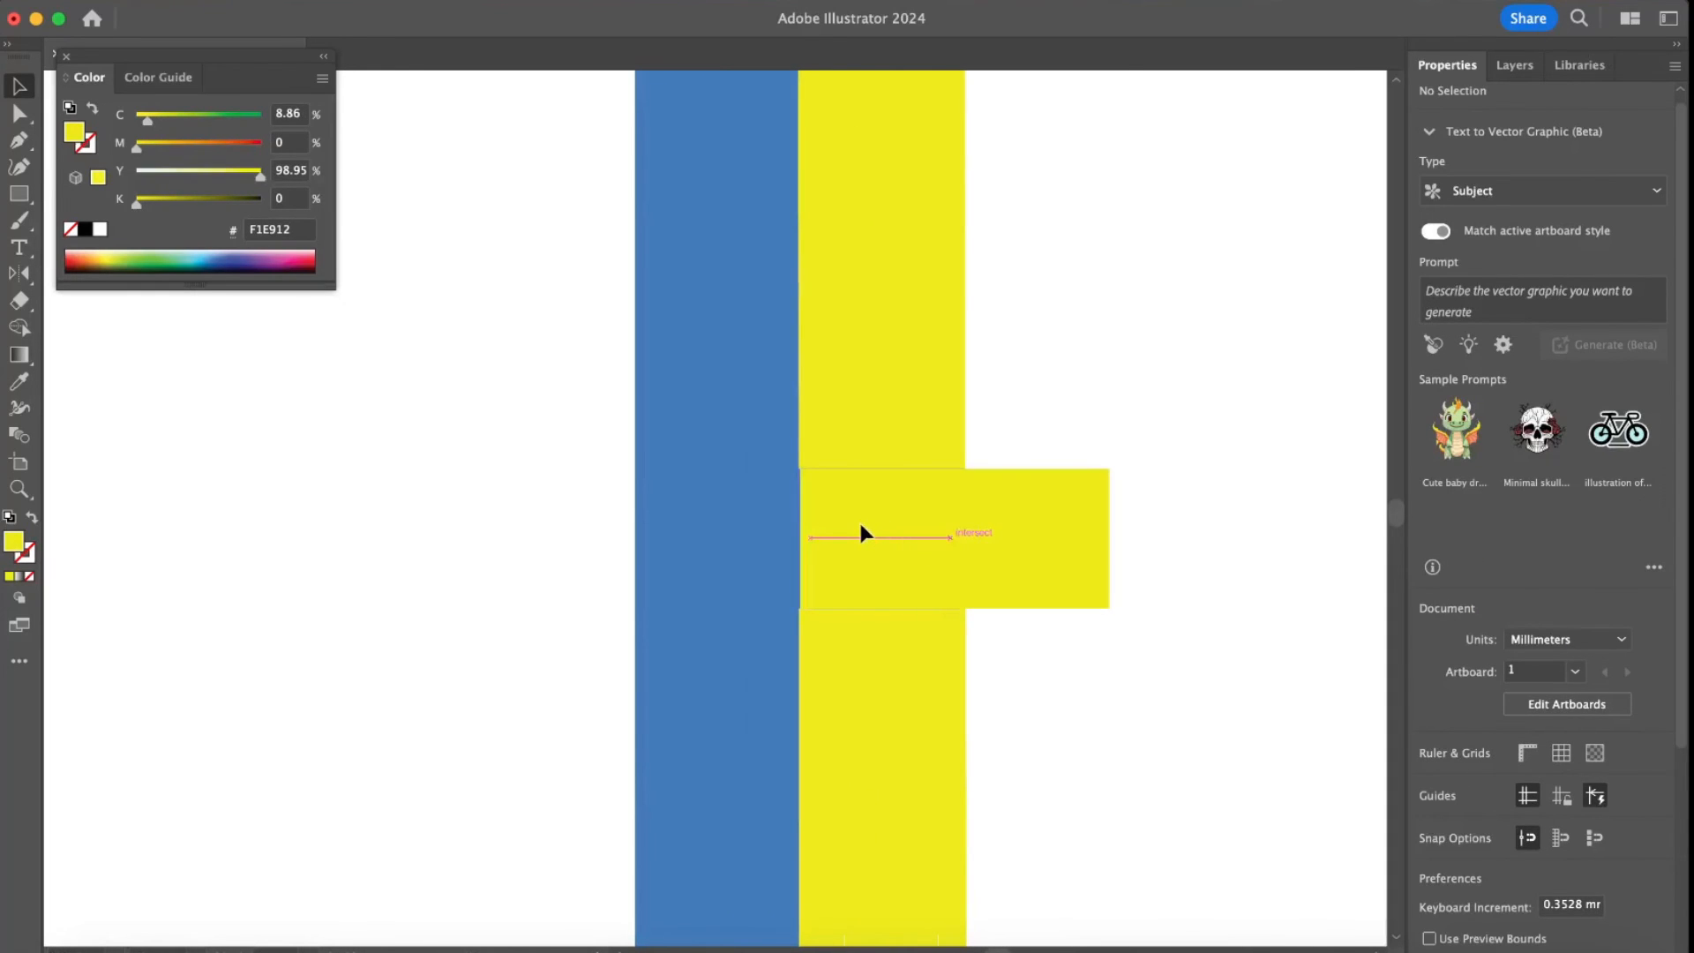
left_click_drag(858, 522, 866, 526)
key("super+minus")
key("super+minus")
key("super+minus")
key("super+minus")
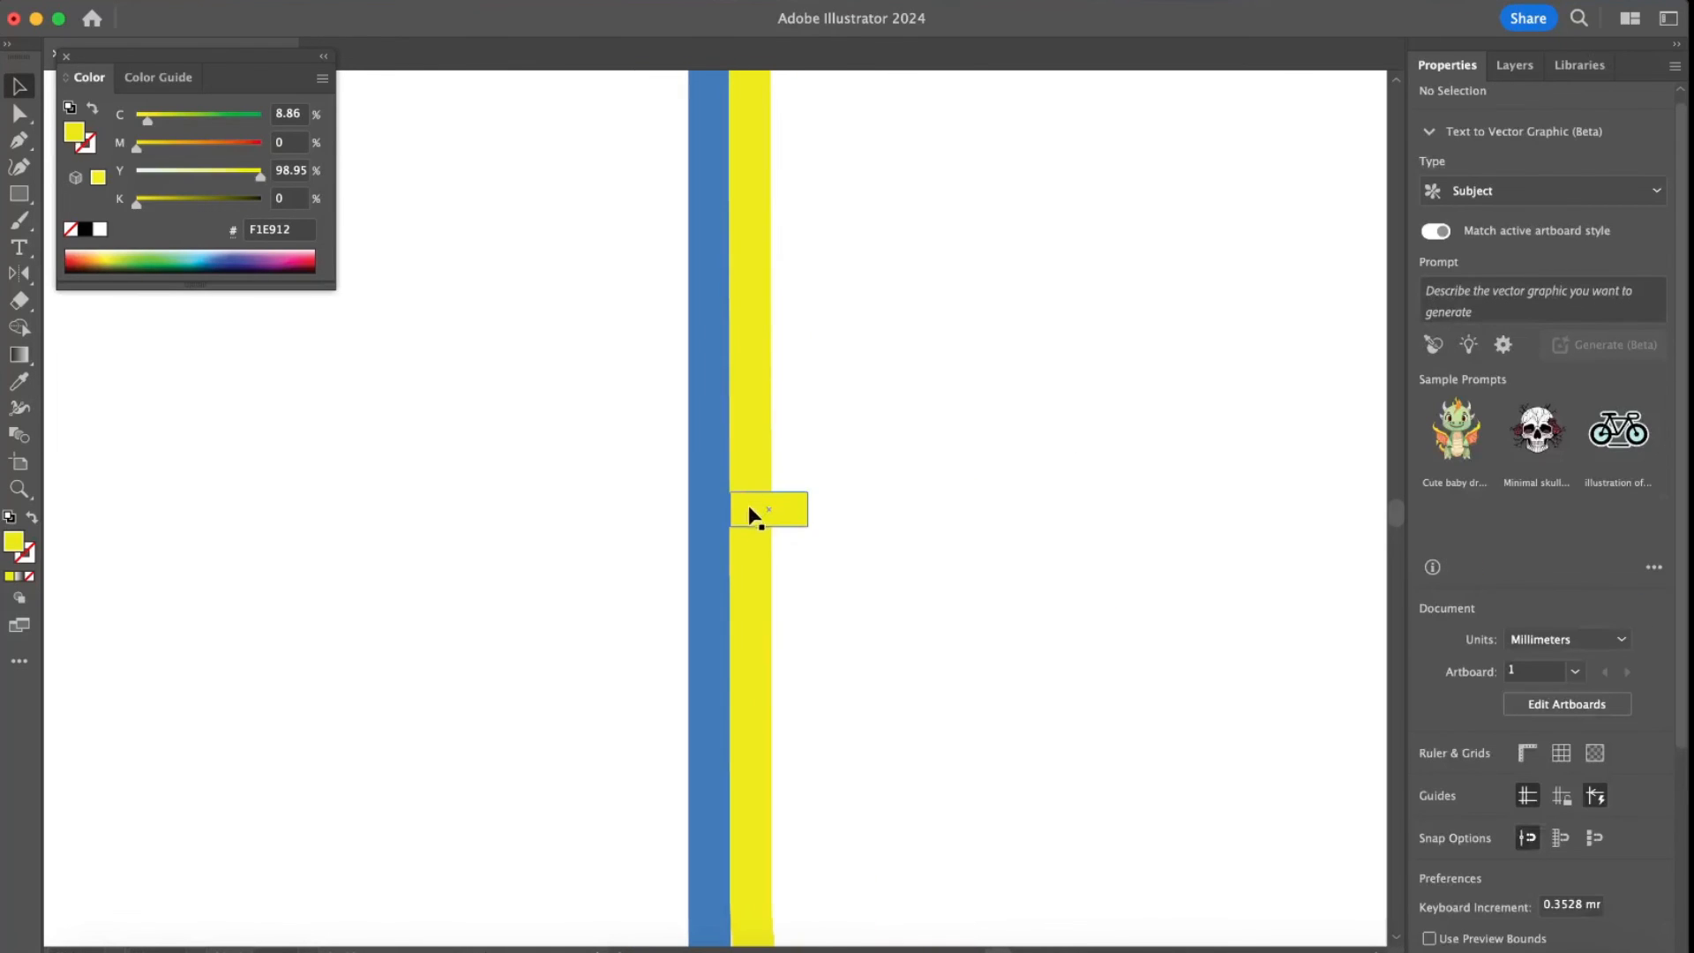
- Move the yellow tick directly beneath the blue tick in the layer order, and deselect it
left_click(788, 509)
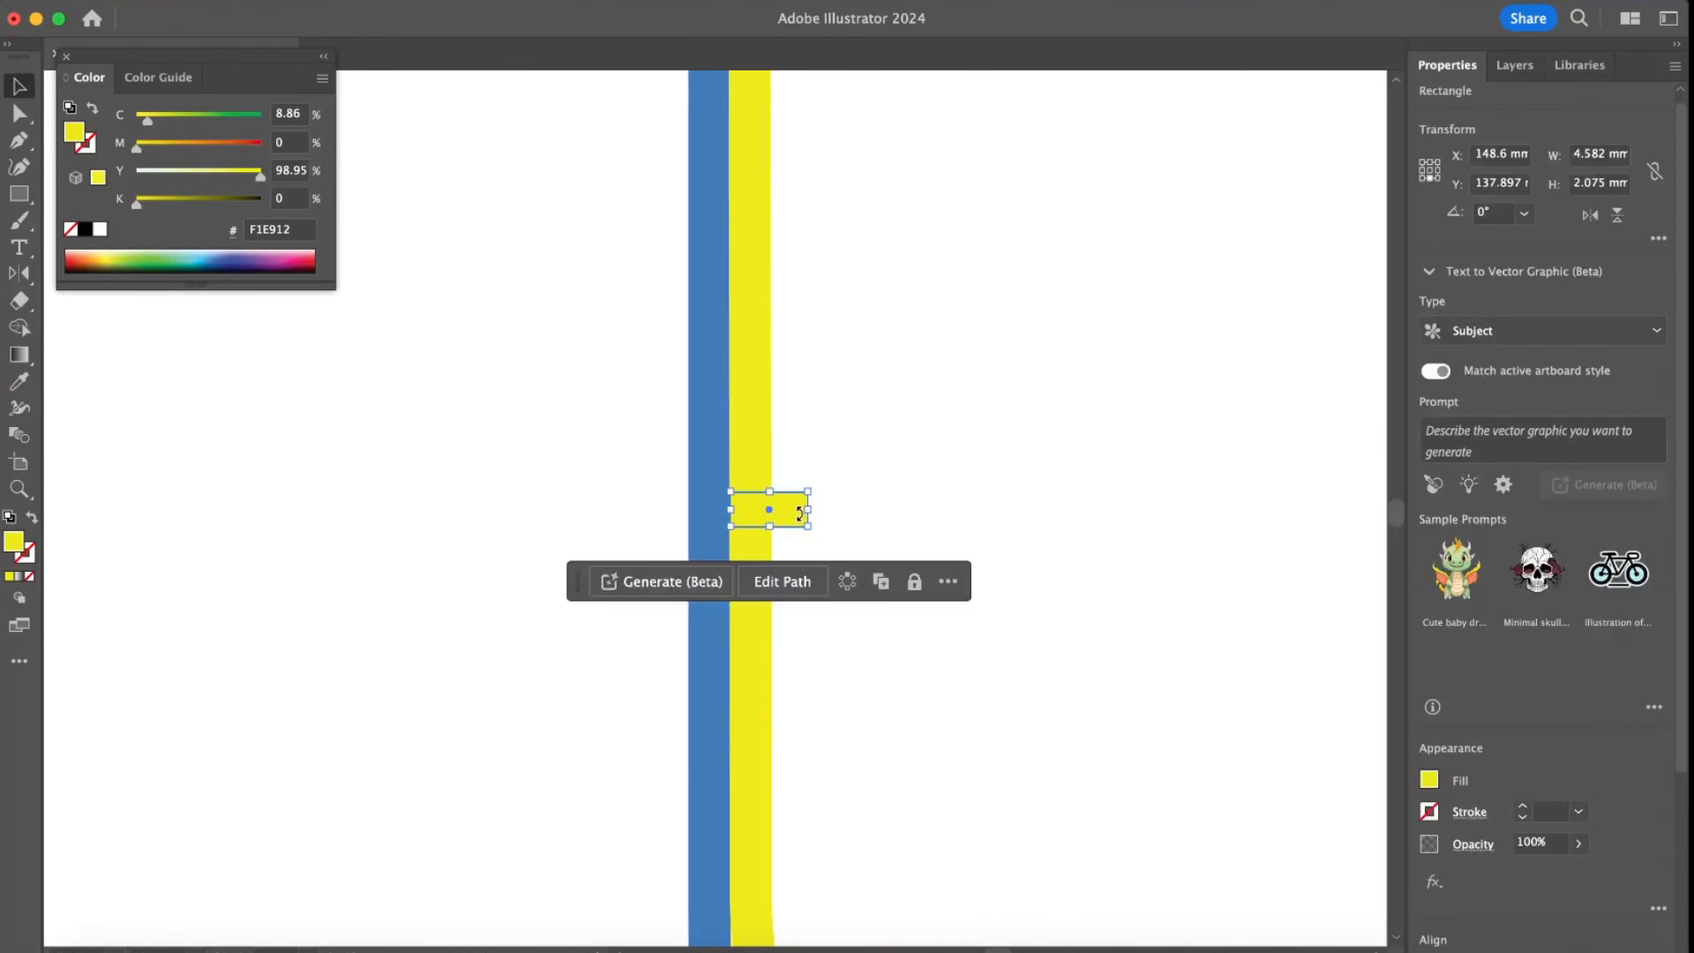
left_click(1524, 69)
left_click_drag(1586, 170, 1588, 200)
left_click(1105, 479)
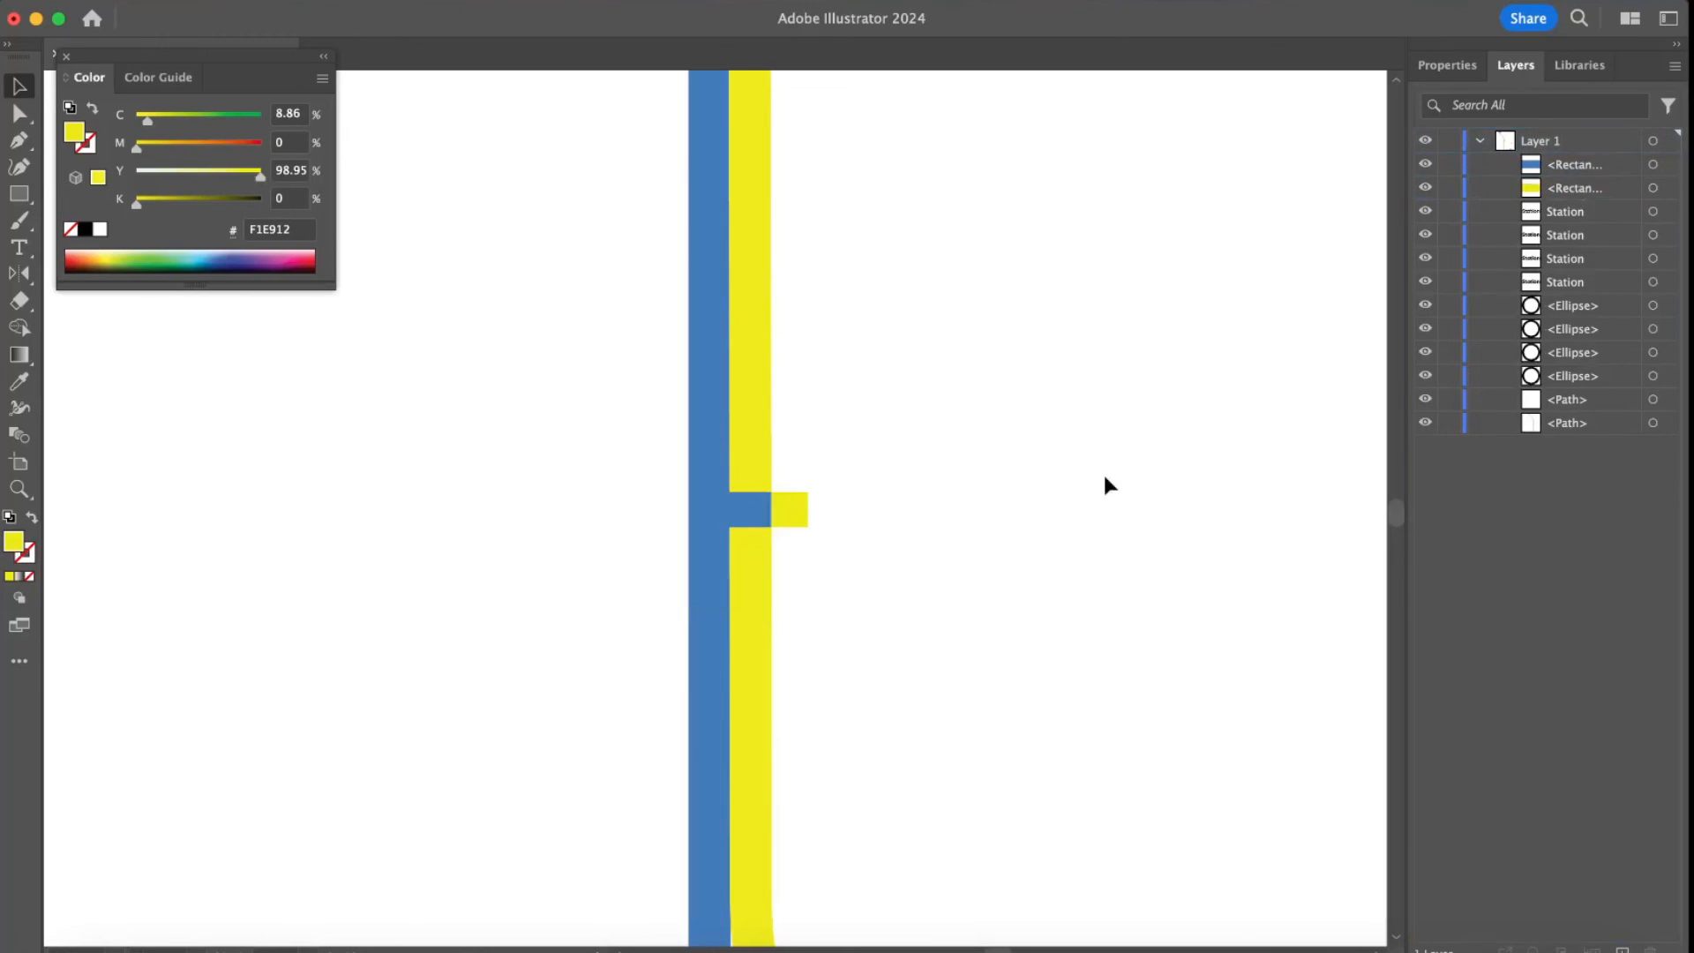
- Move the Regular-weight Station label just right of the blue and yellow tick, and deselect it
key("super+minus")
key("super+minus")
key("super+minus")
key("super+minus")
key("super+plus")
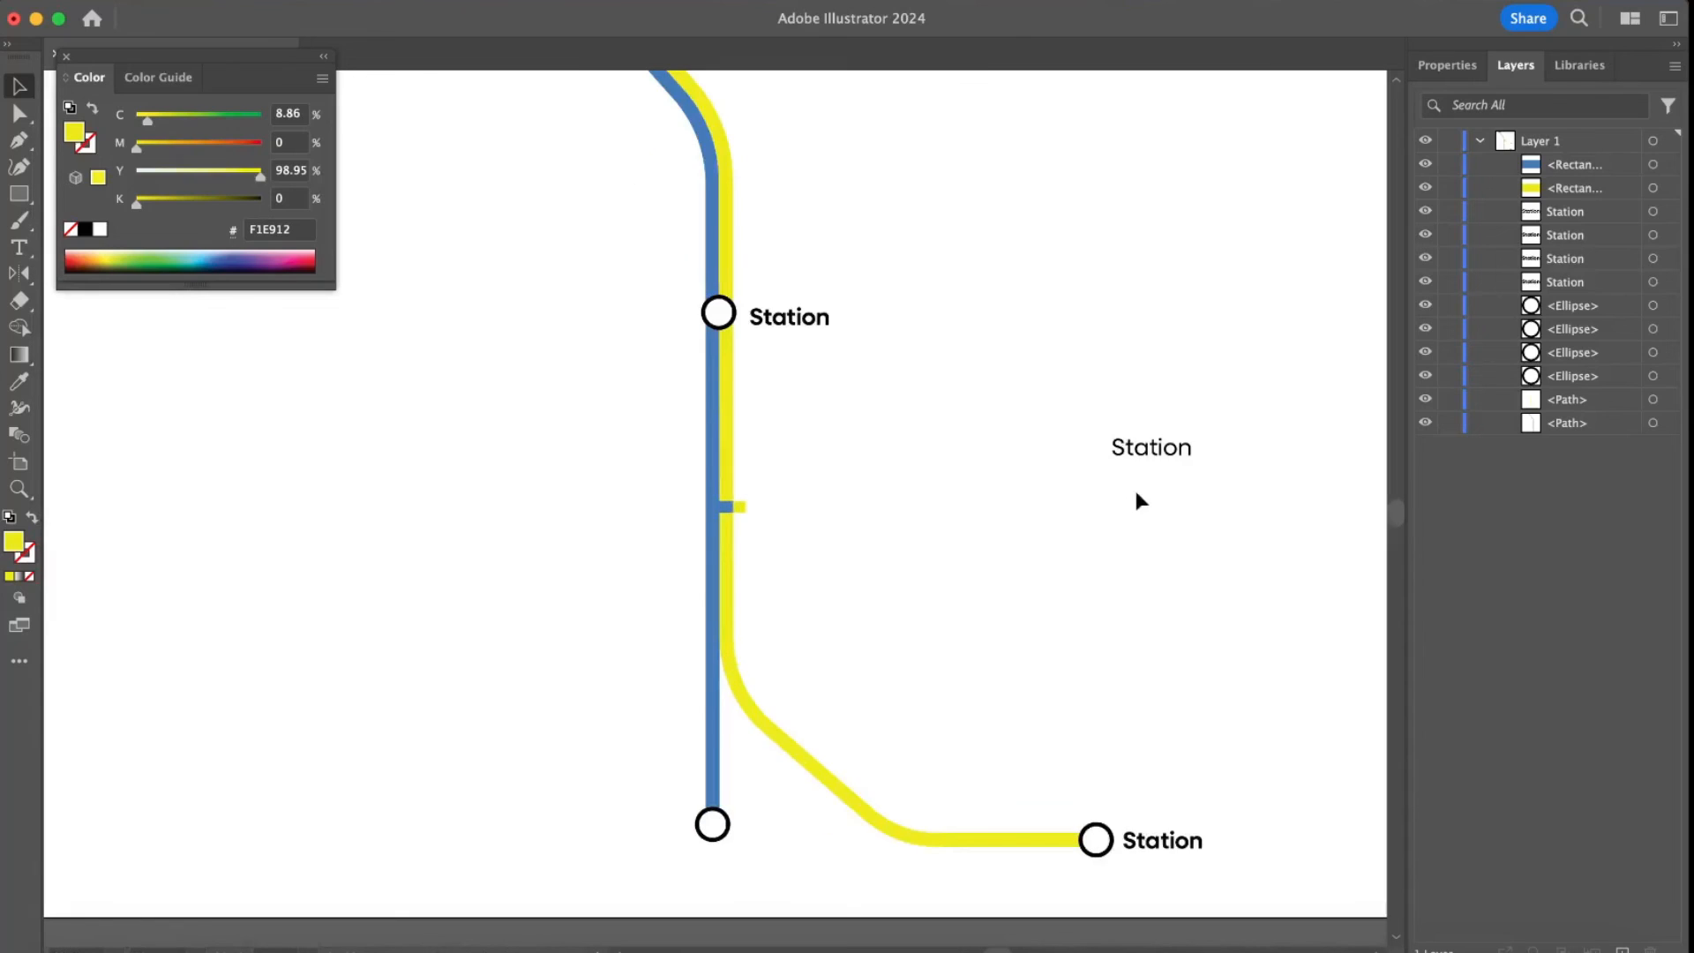
left_click_drag(1159, 455, 810, 507)
left_click(1073, 457)
scroll(1073, 529, "down", 2)
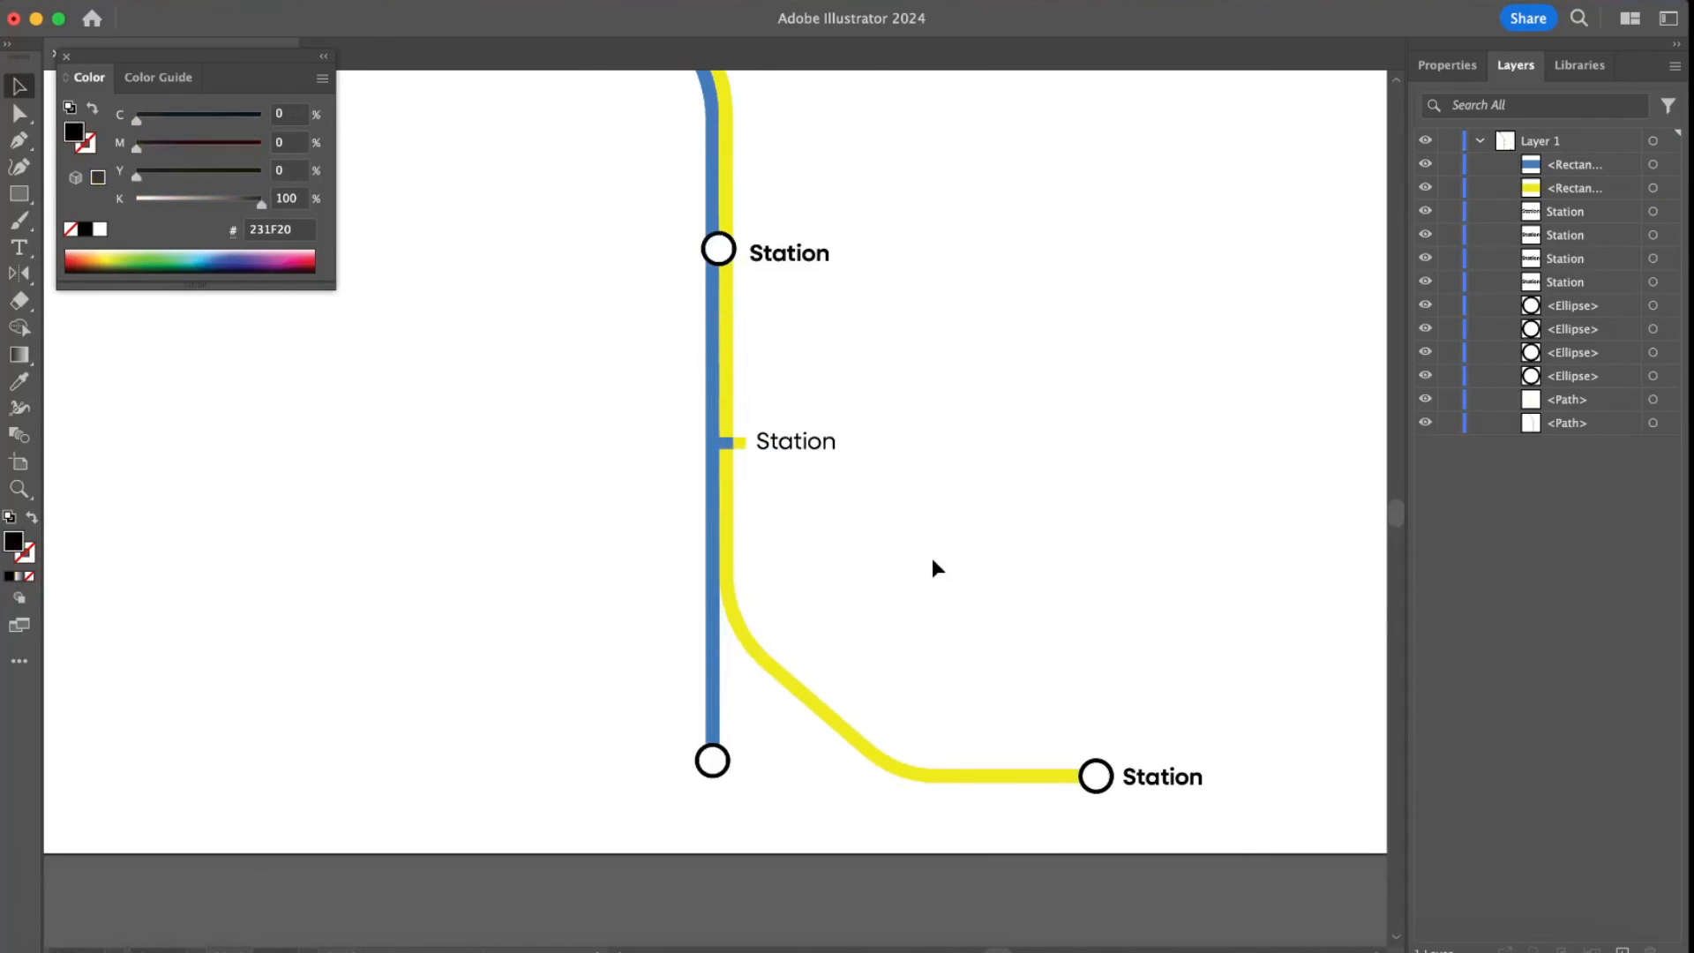
- Examine the whole map layout on the artboard and close the floating colour settings
key("super+minus")
scroll(821, 492, "up", 4)
scroll(821, 492, "down", 1)
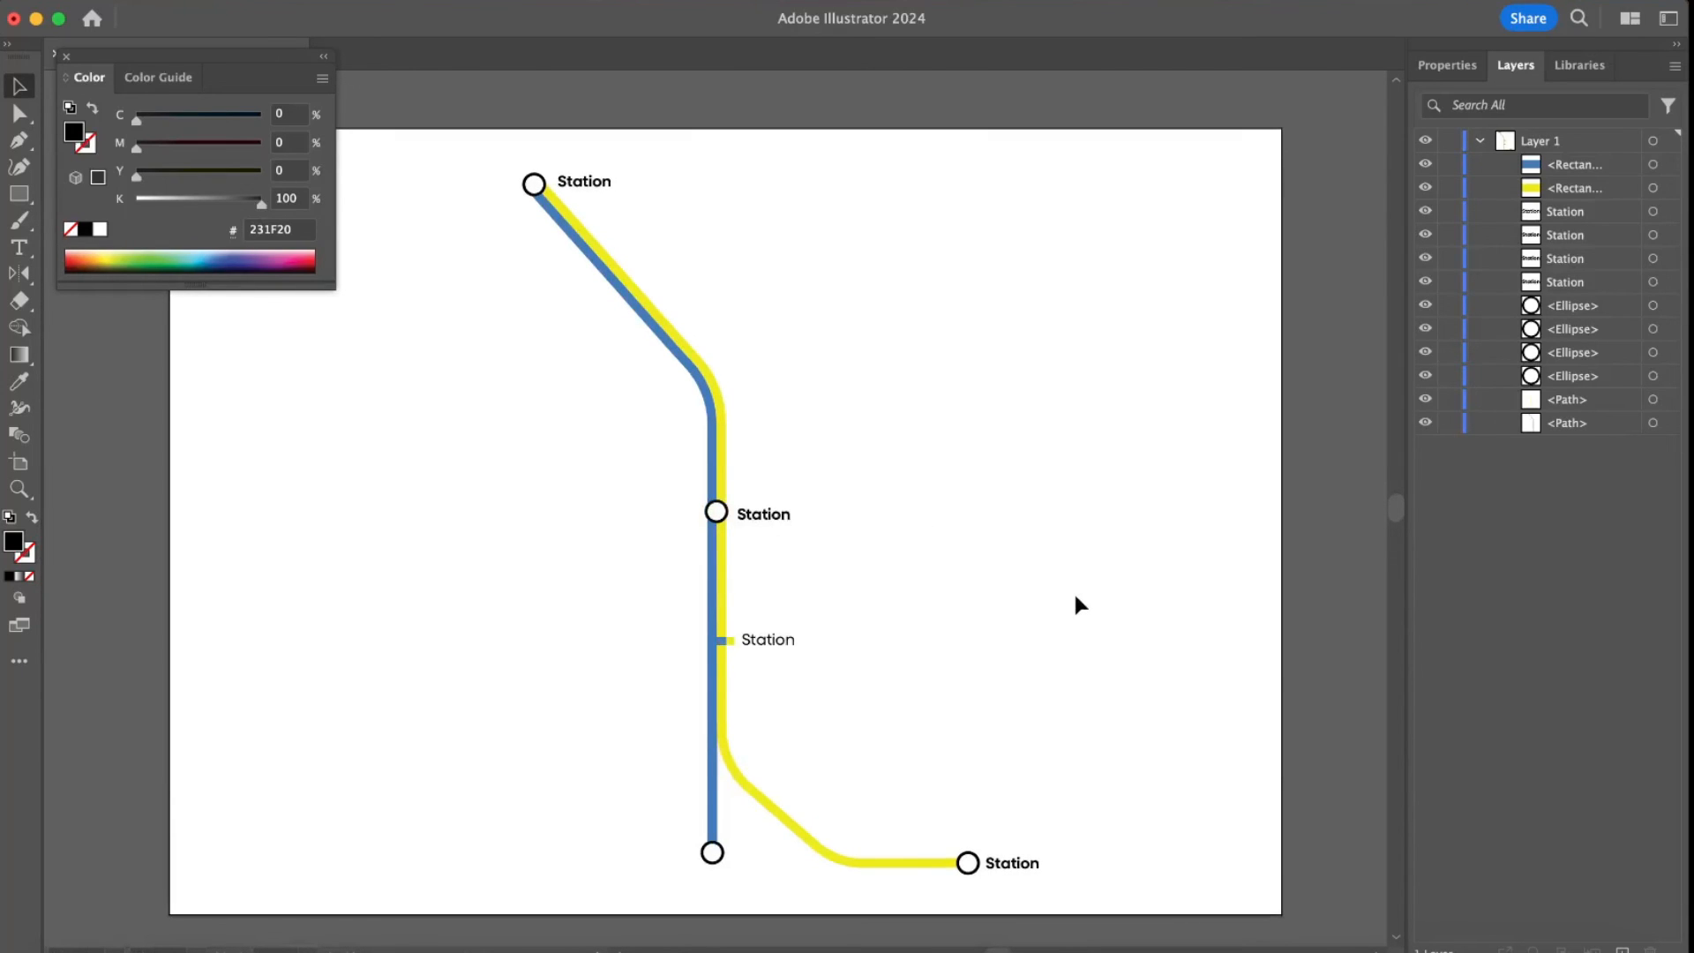
scroll(1079, 600, "down", 1)
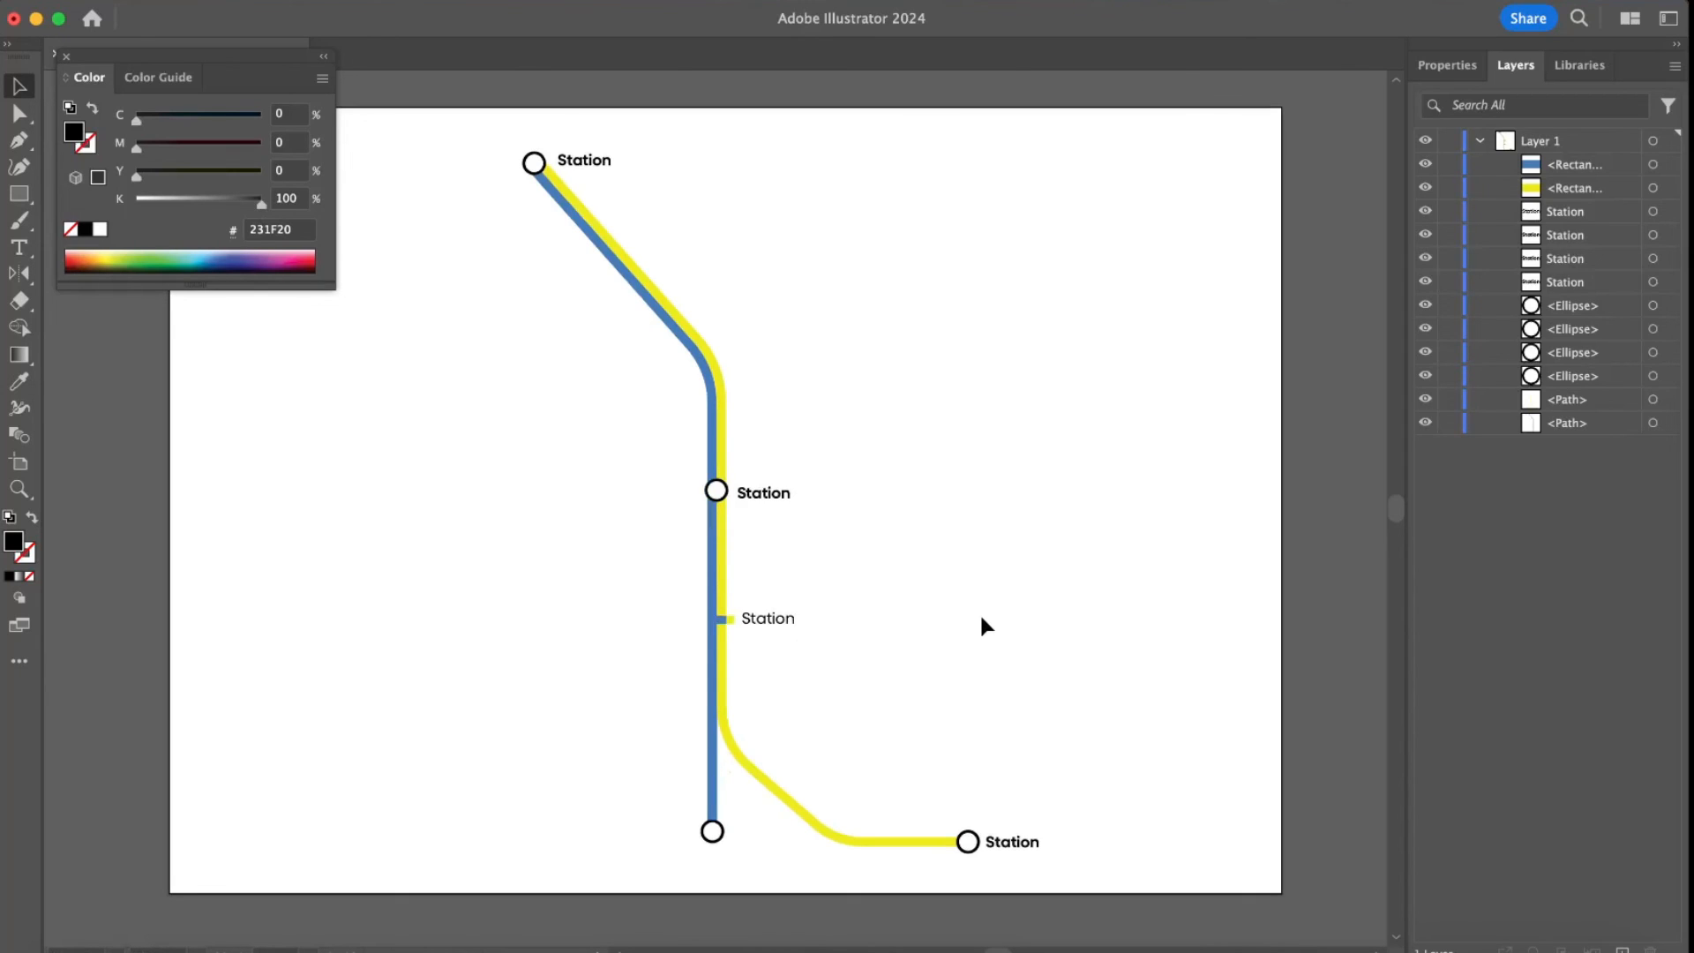
scroll(982, 622, "down", 4)
scroll(982, 618, "up", 14)
scroll(982, 618, "down", 14)
scroll(986, 625, "up", 6)
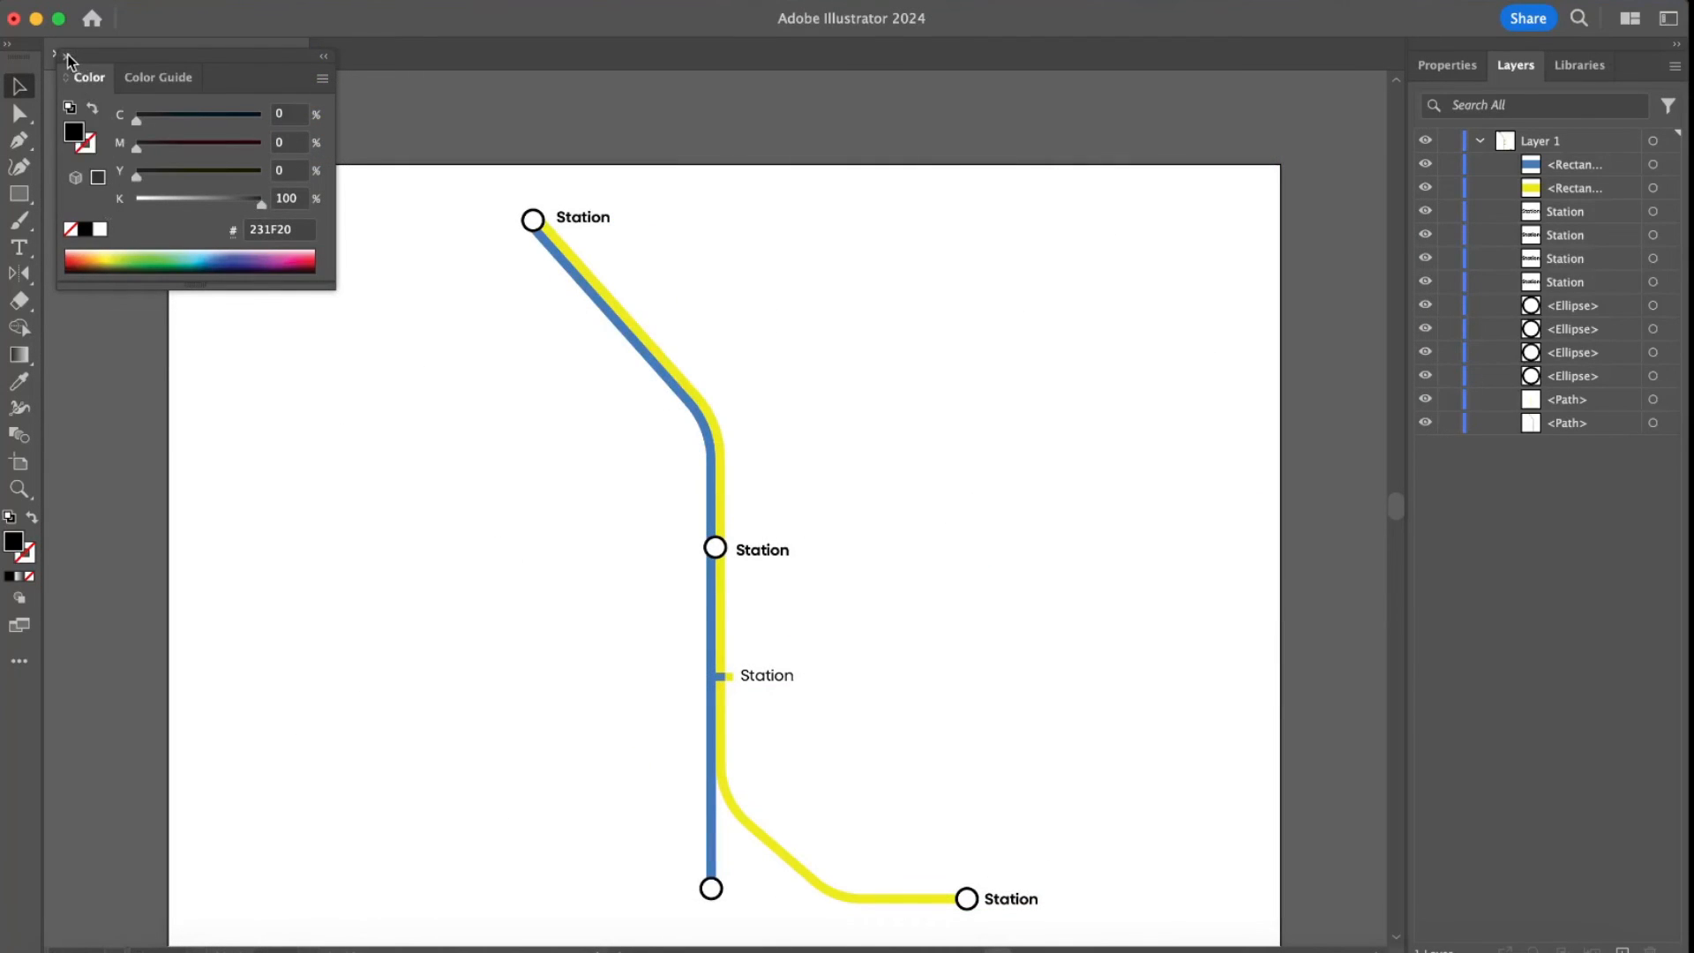
left_click(66, 56)
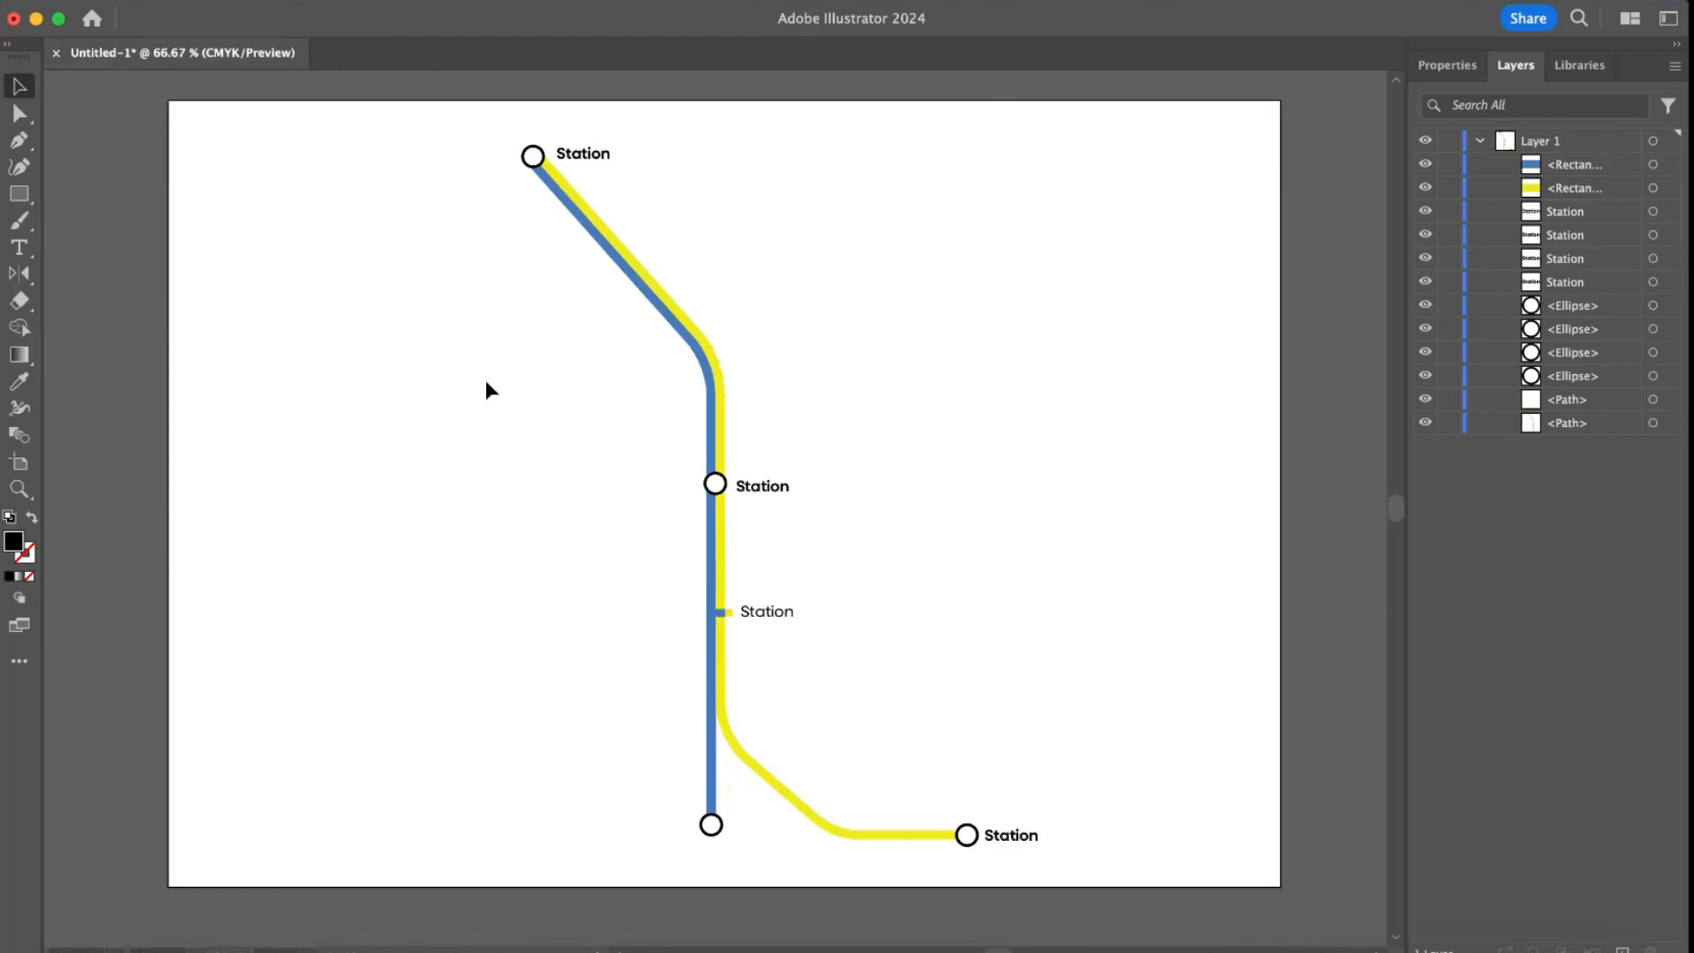